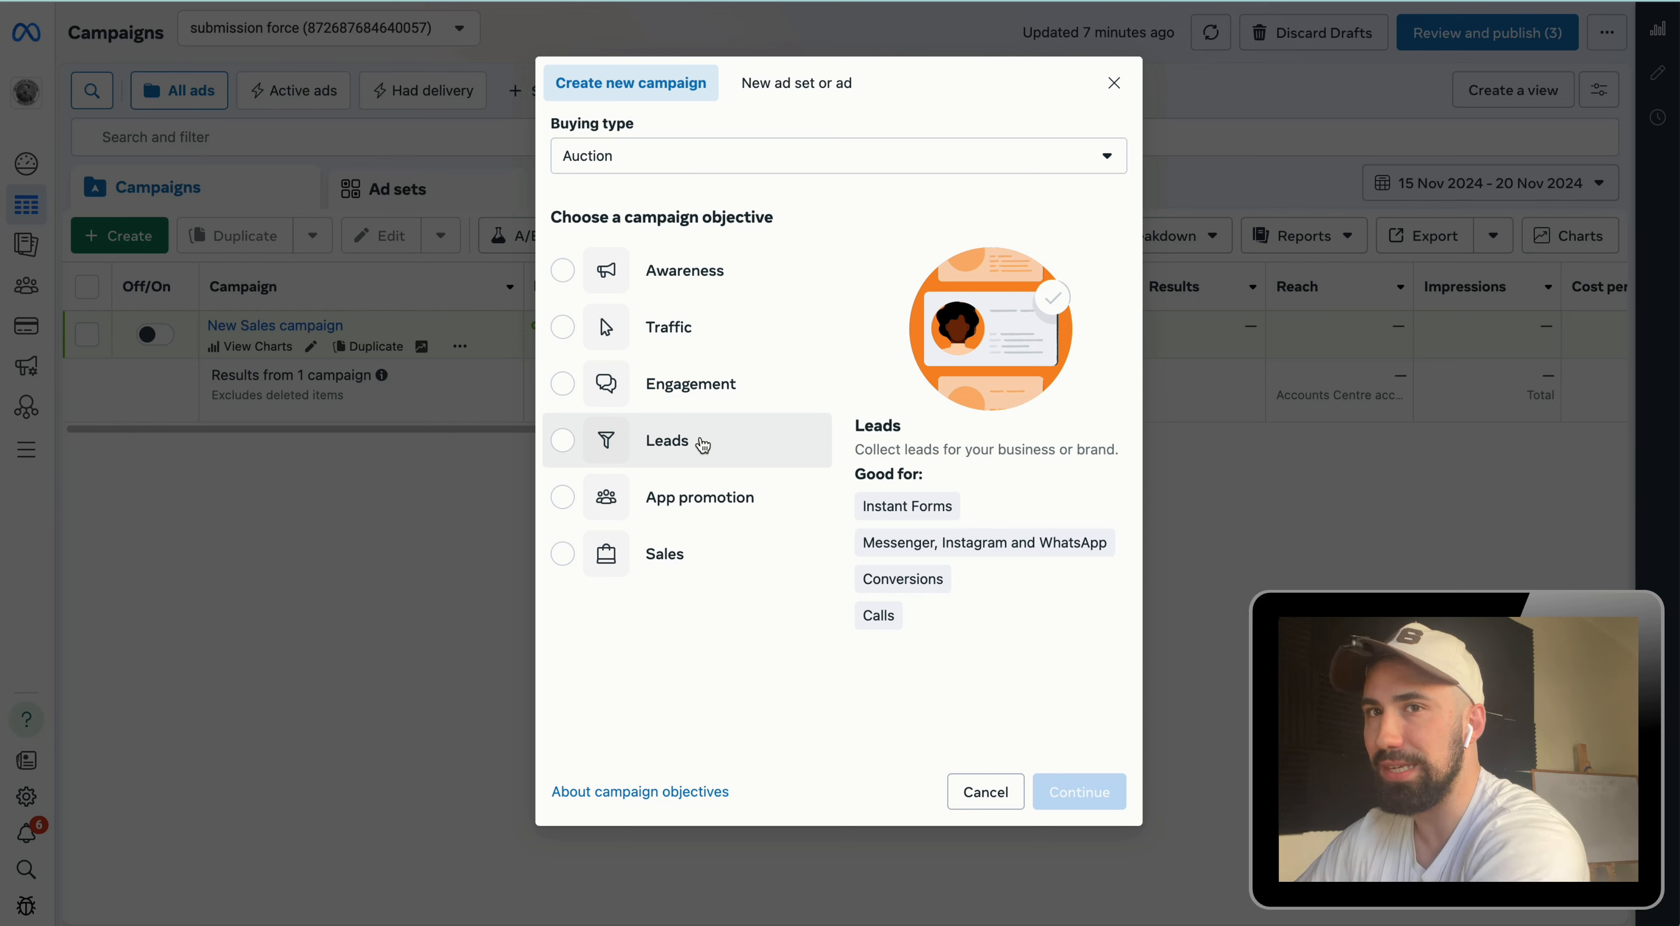
Step: Create a new Auction campaign with the Leads objective using recommended settings
click(703, 445)
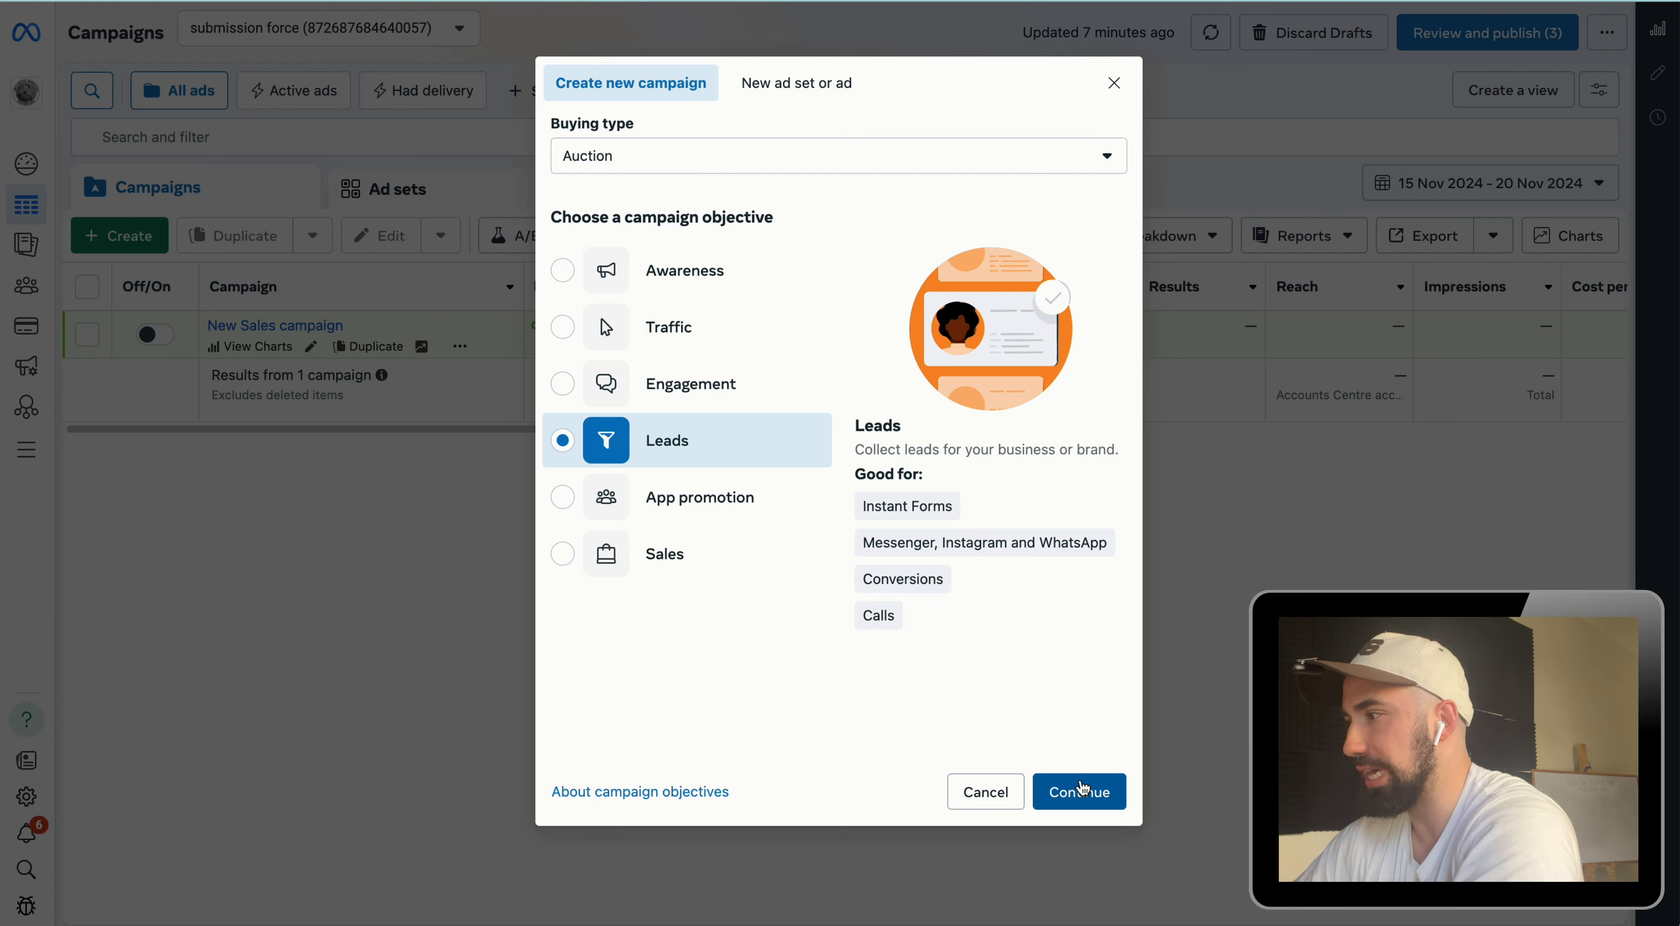
click(1083, 791)
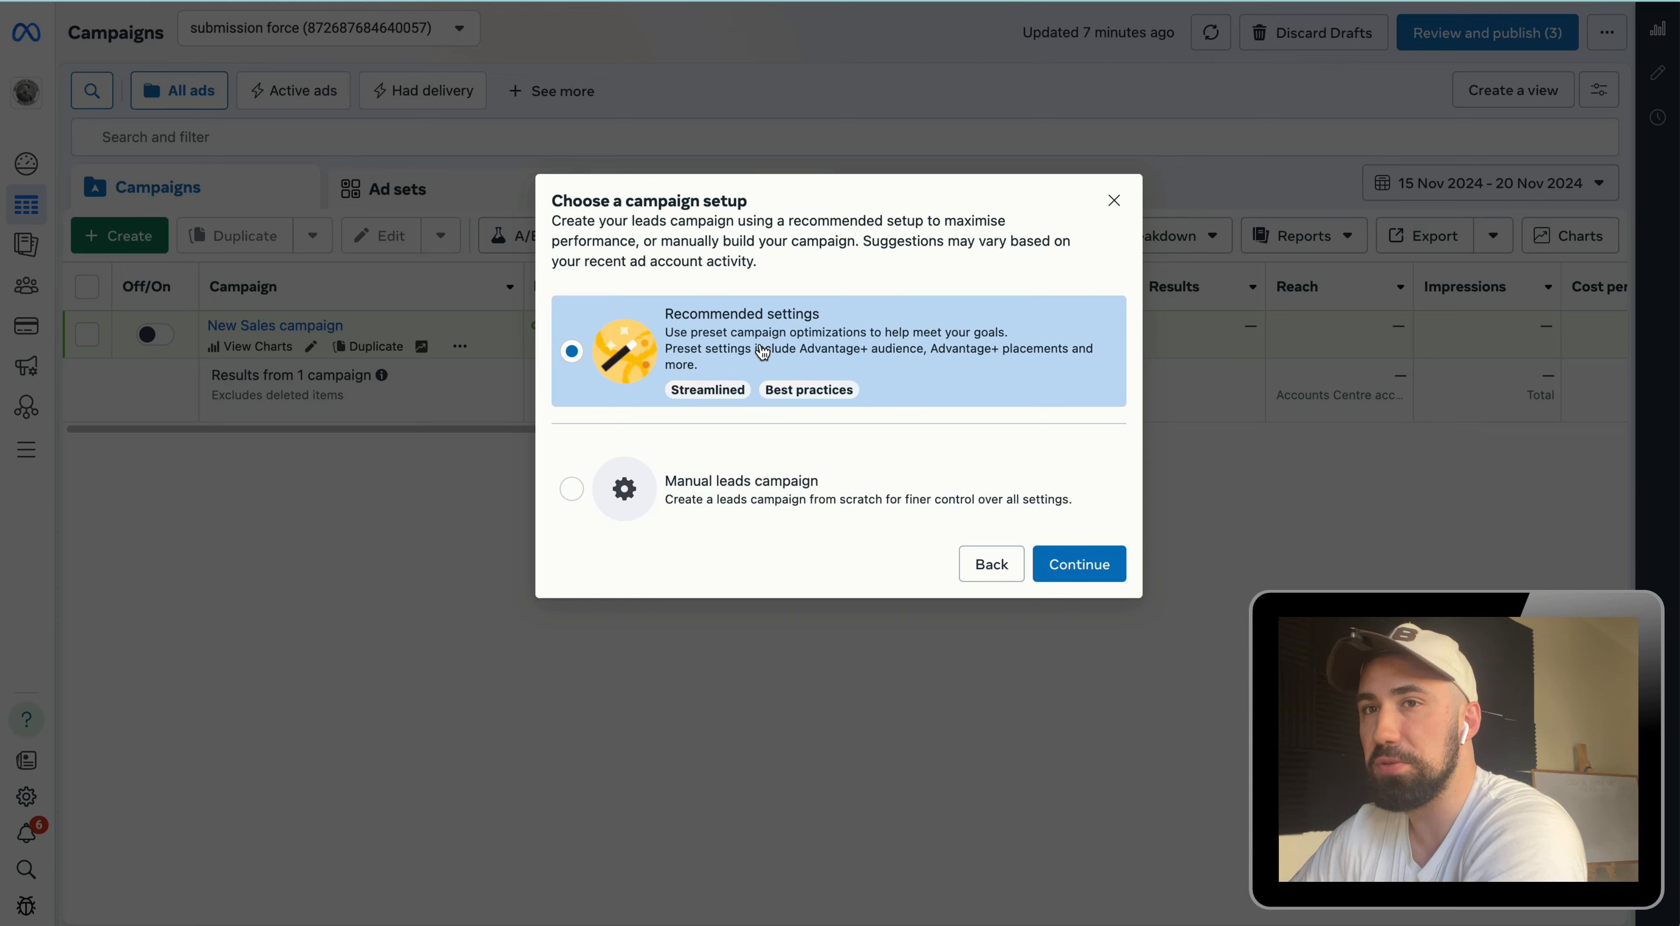
click(1092, 582)
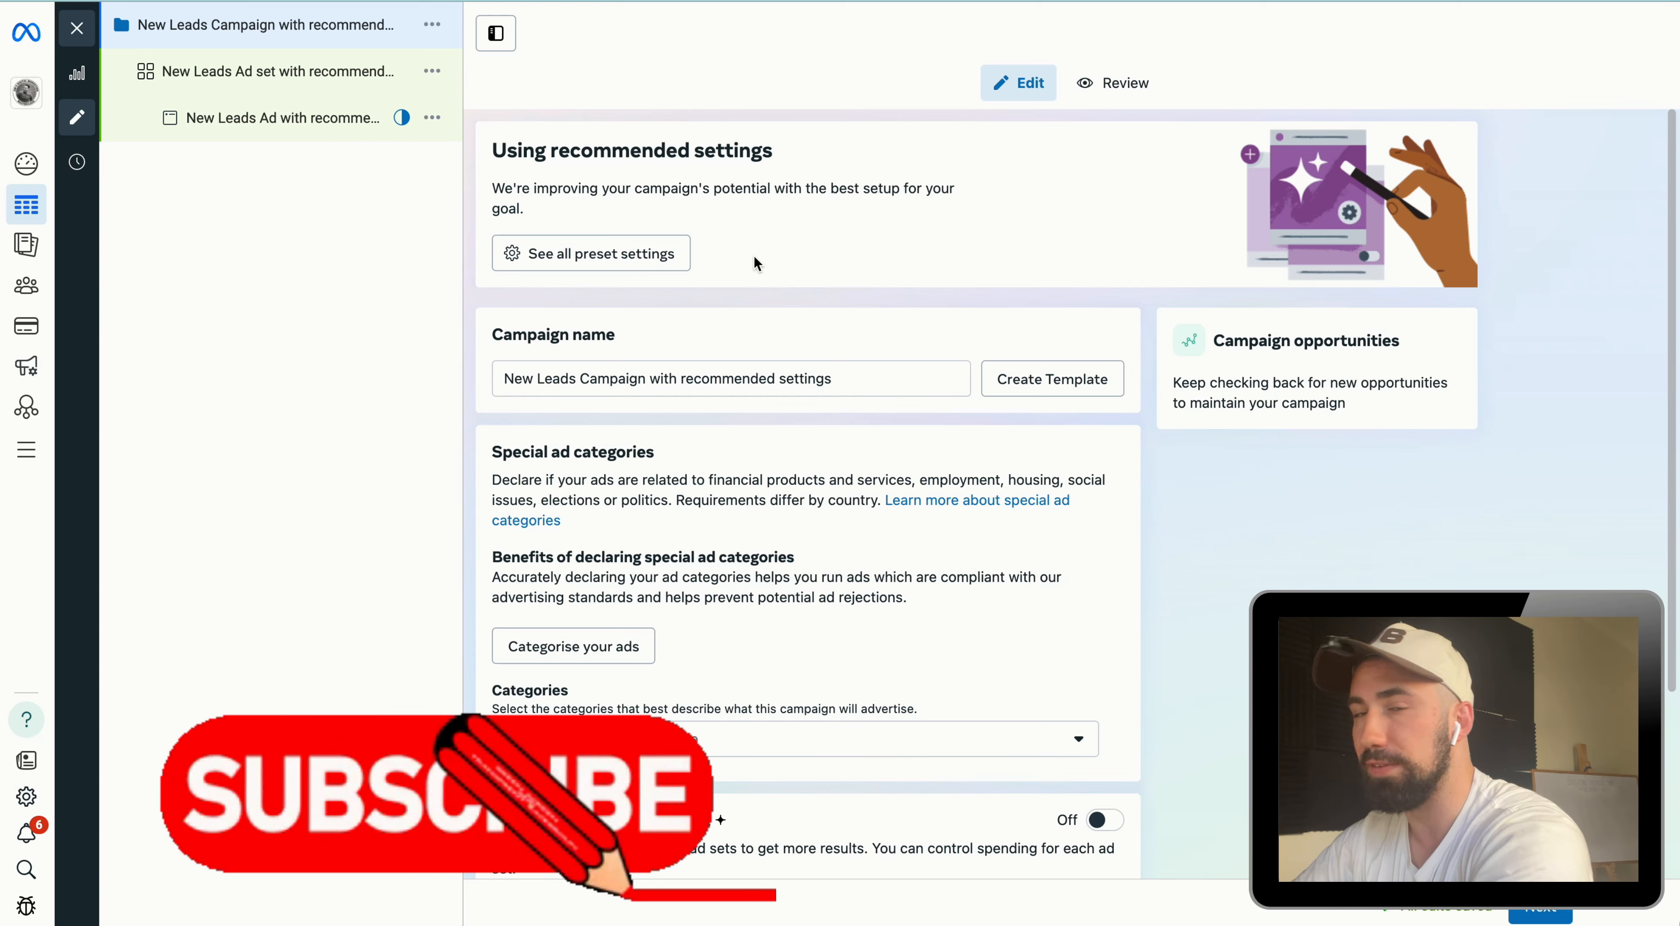
Step: Review the campaign name and special ad categories without changes and move on to the ad set
scroll(811, 331, down, 1)
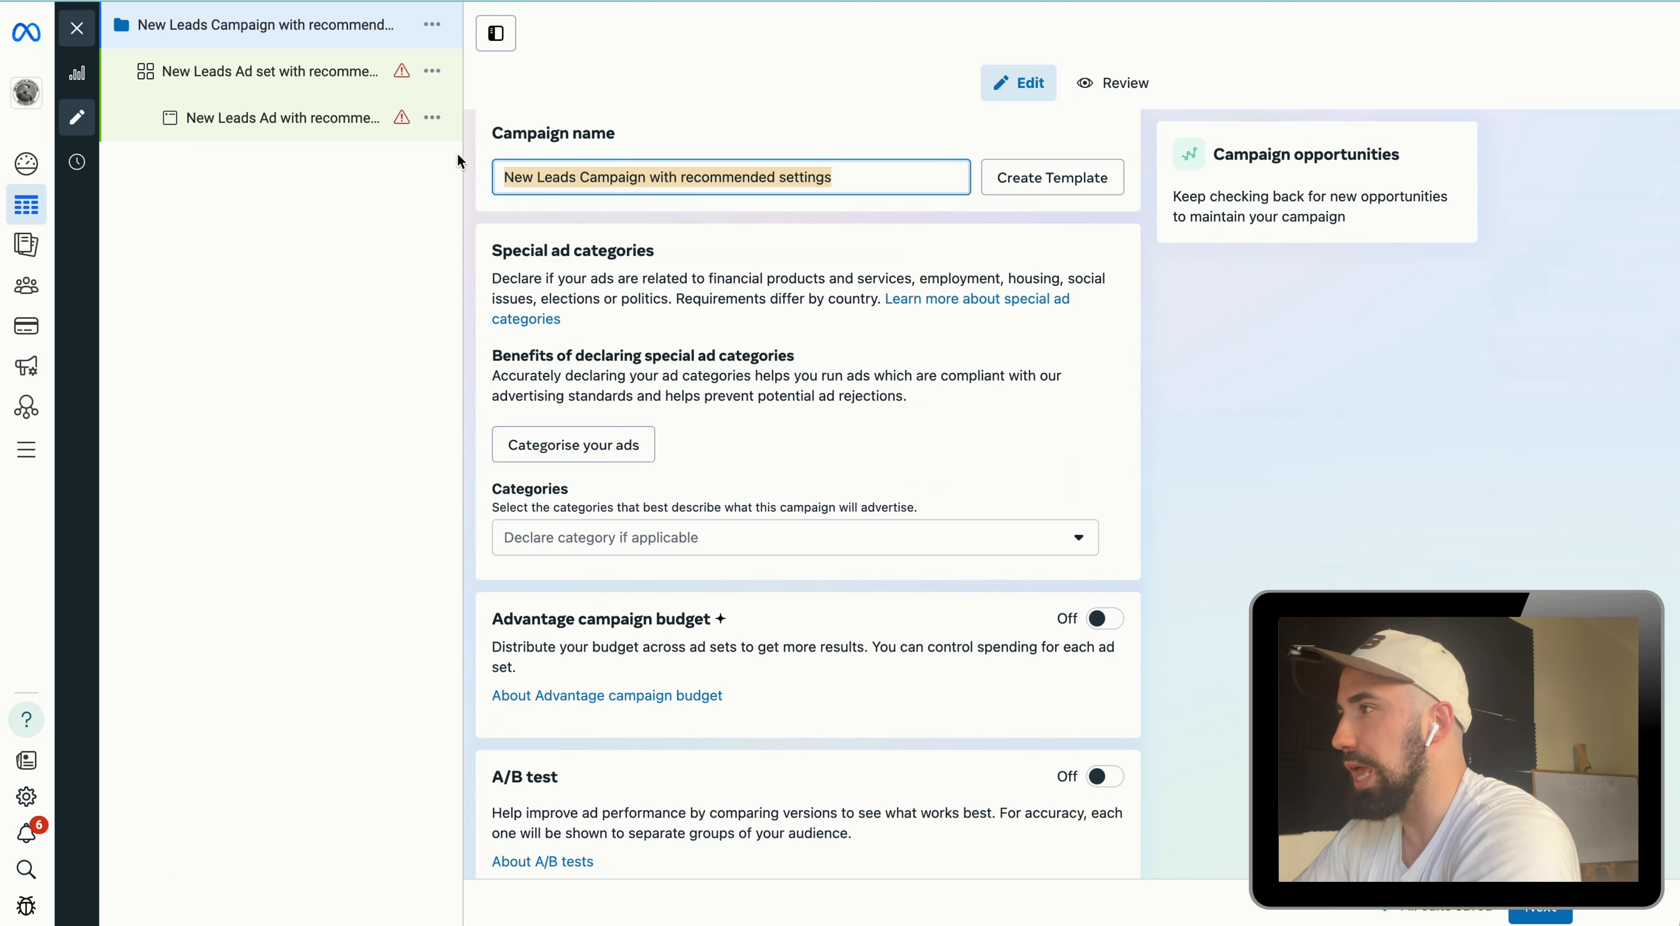
click(894, 177)
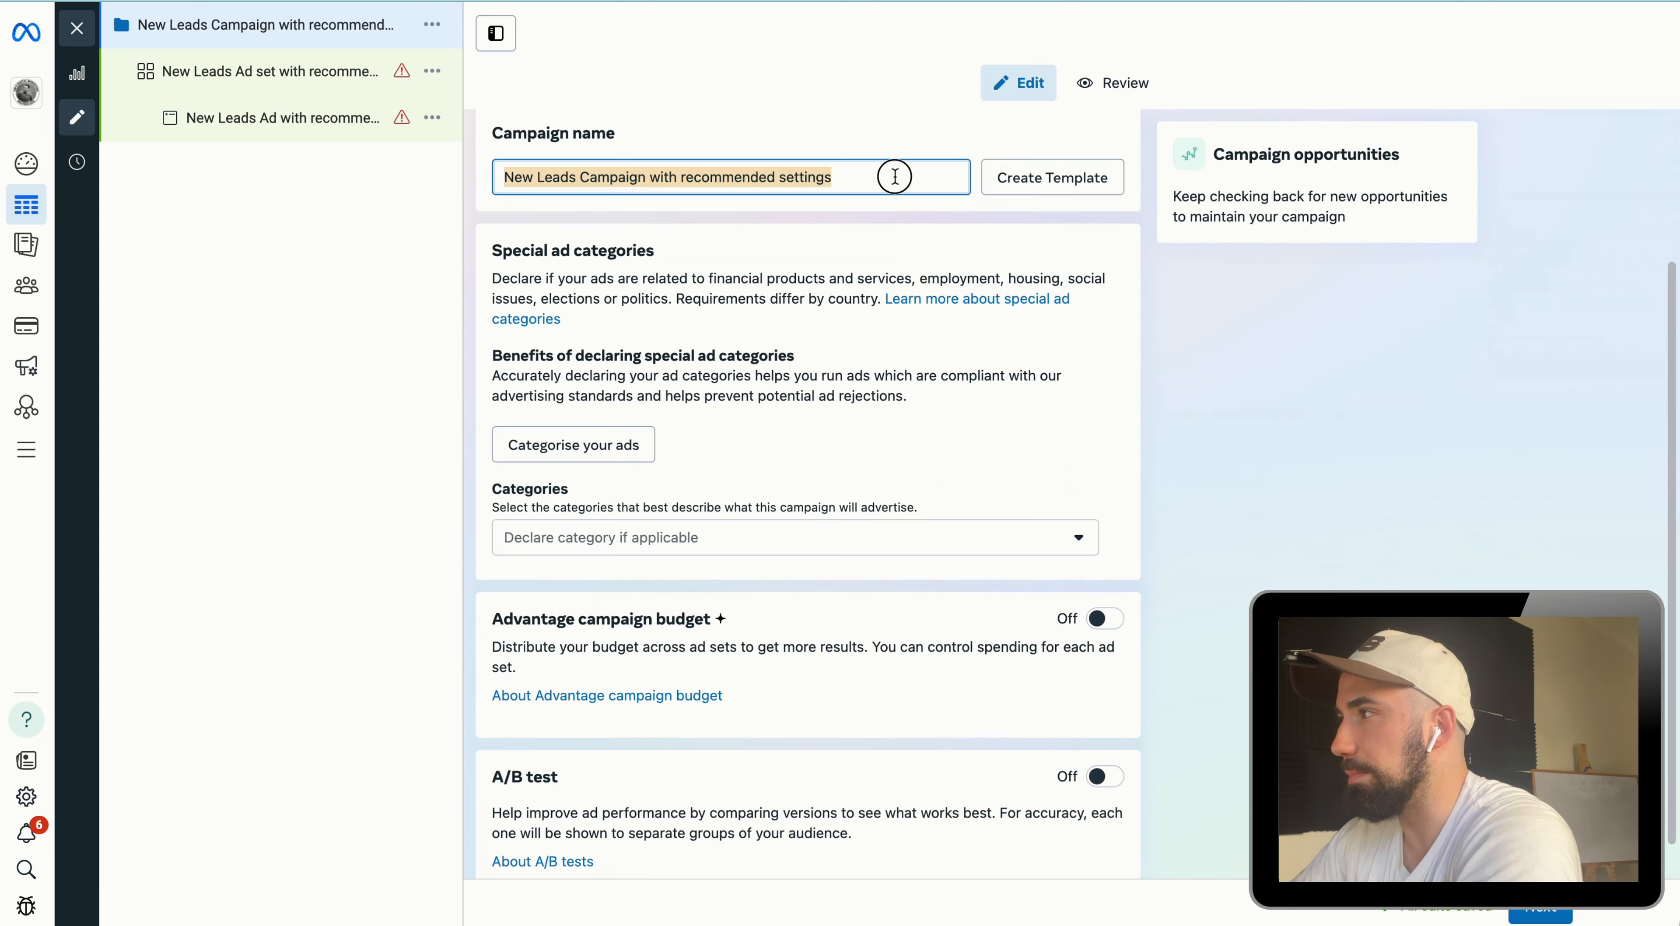
scroll(568, 279, down, 1)
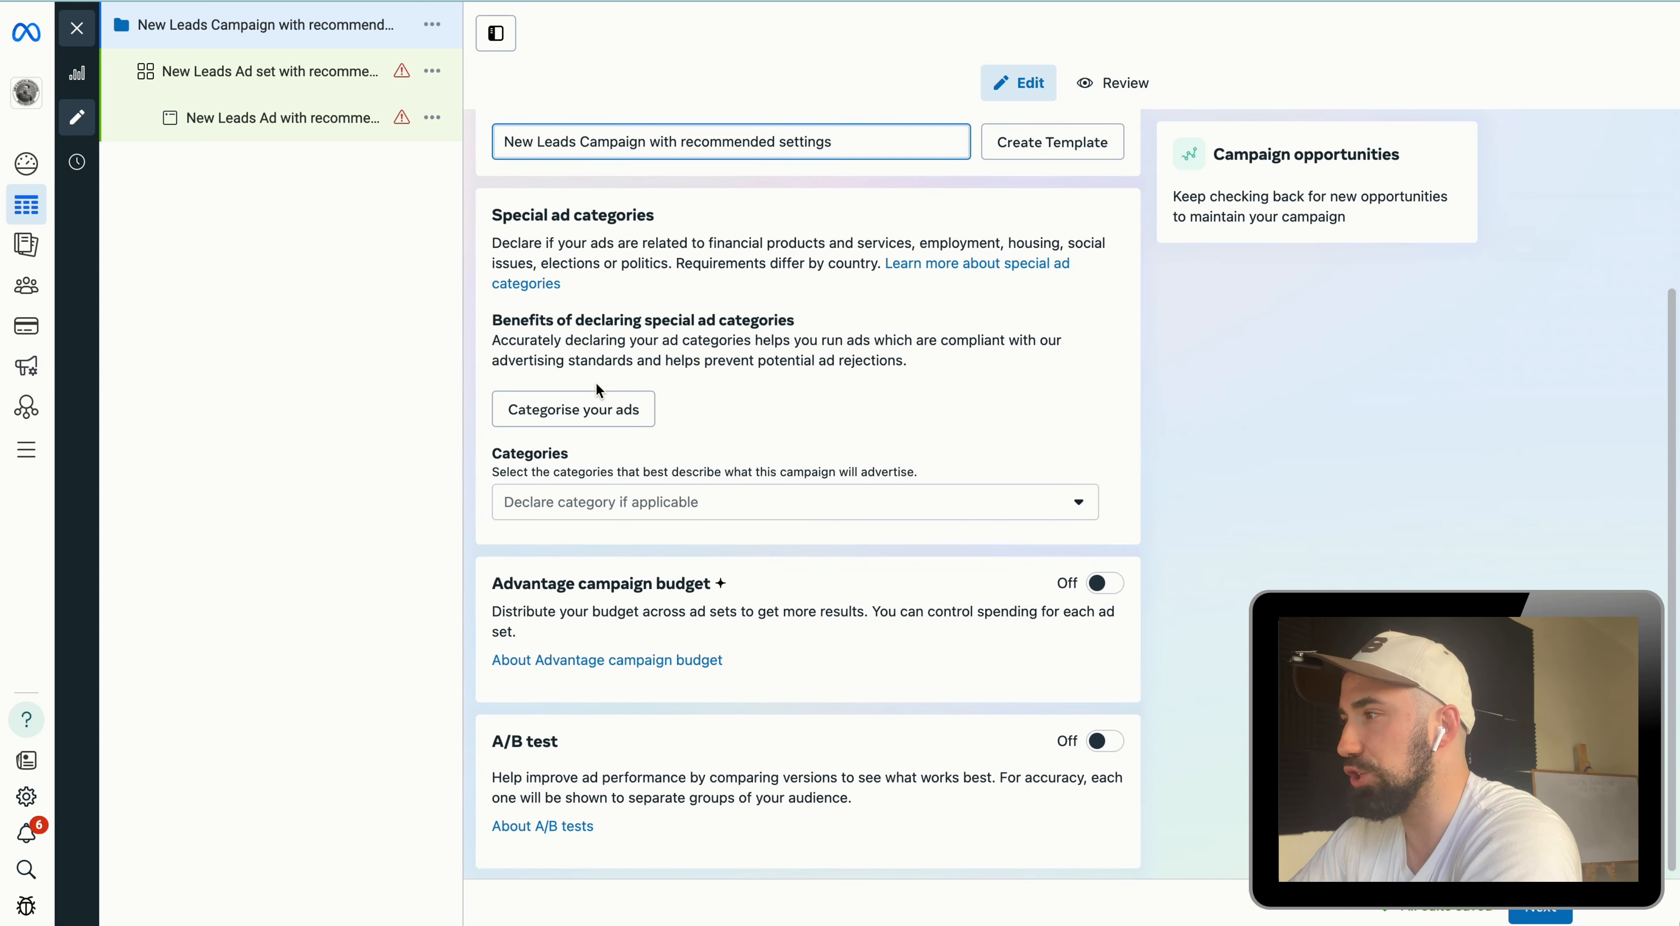
click(665, 511)
click(664, 511)
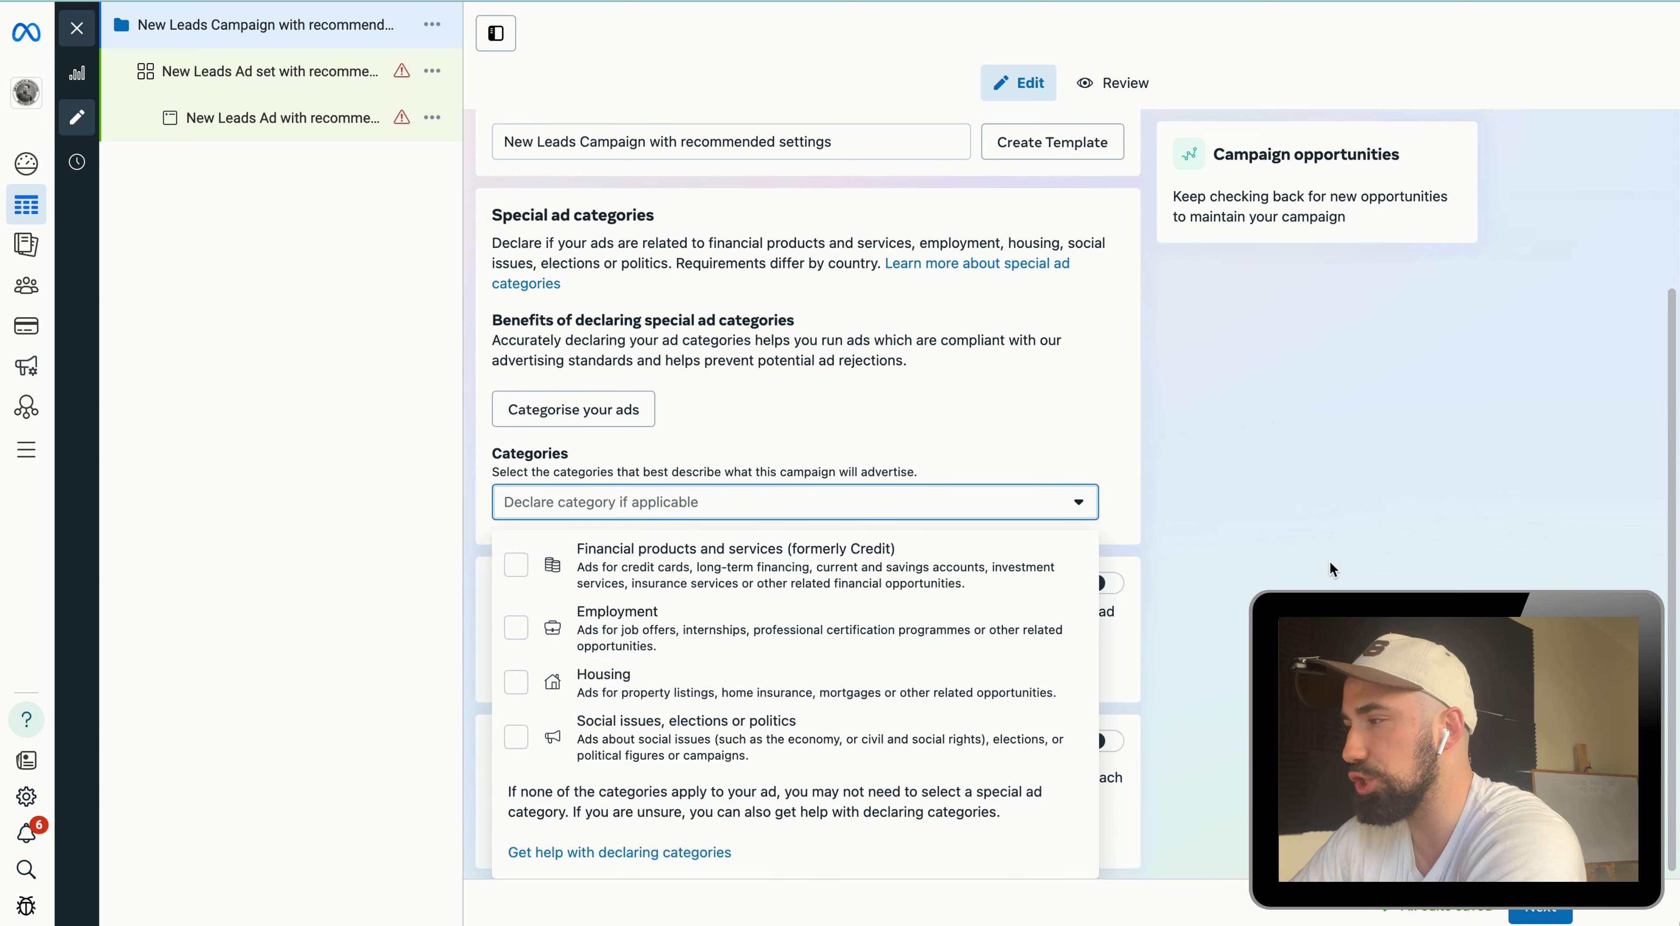
click(913, 442)
scroll(893, 476, down, 1)
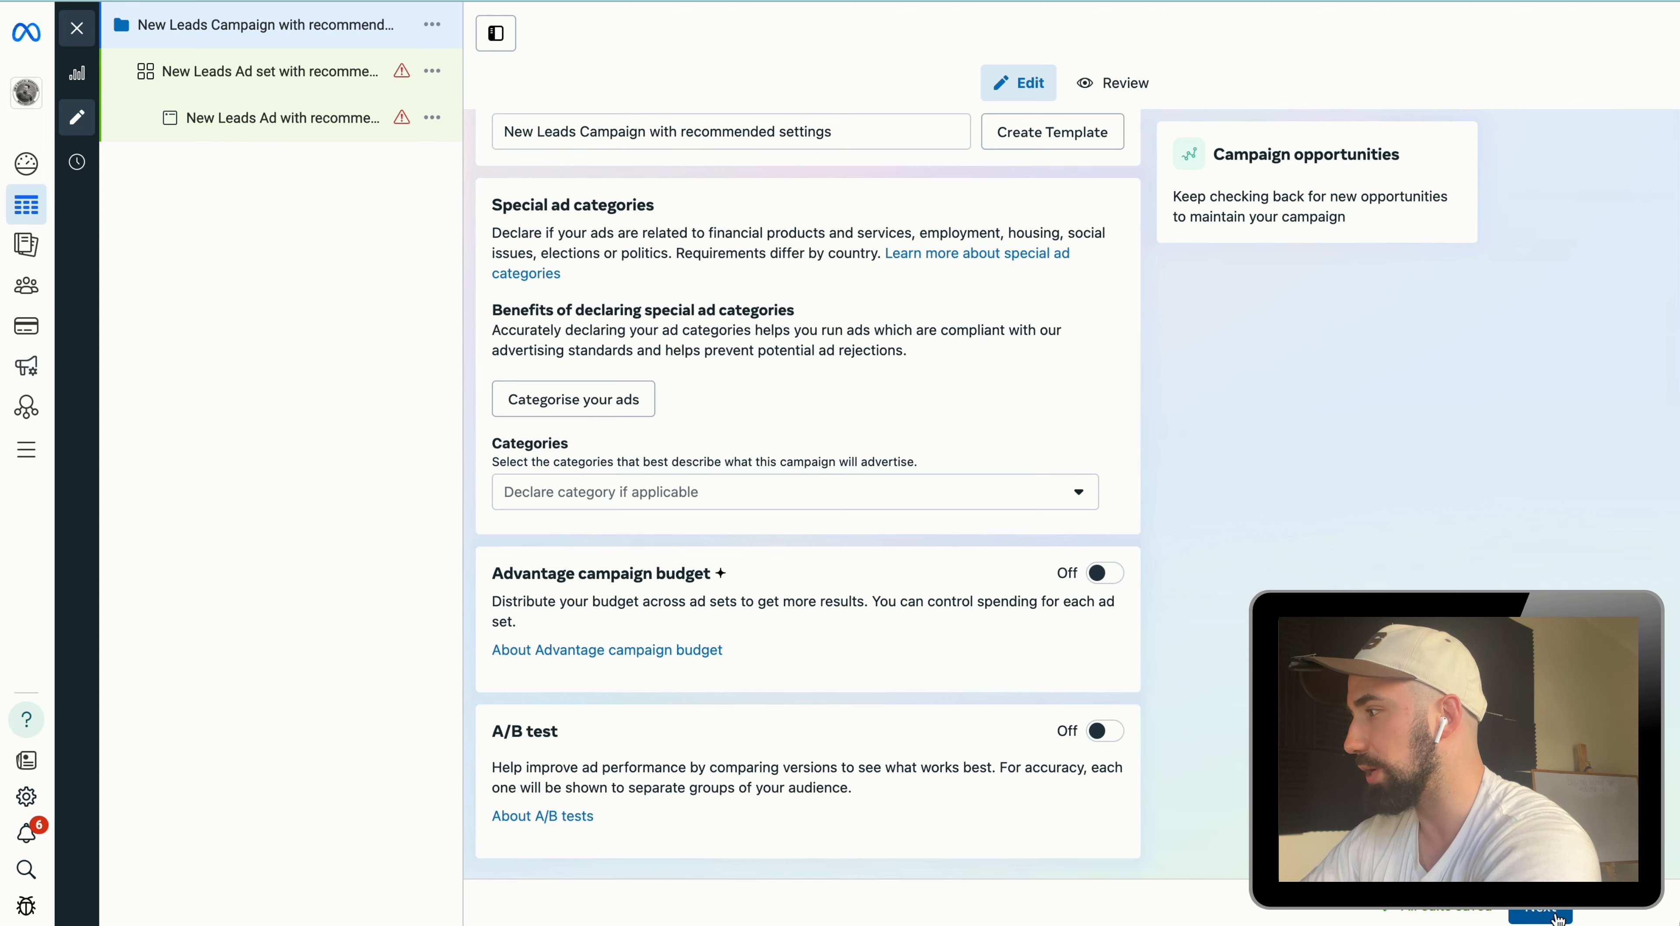
click(1539, 916)
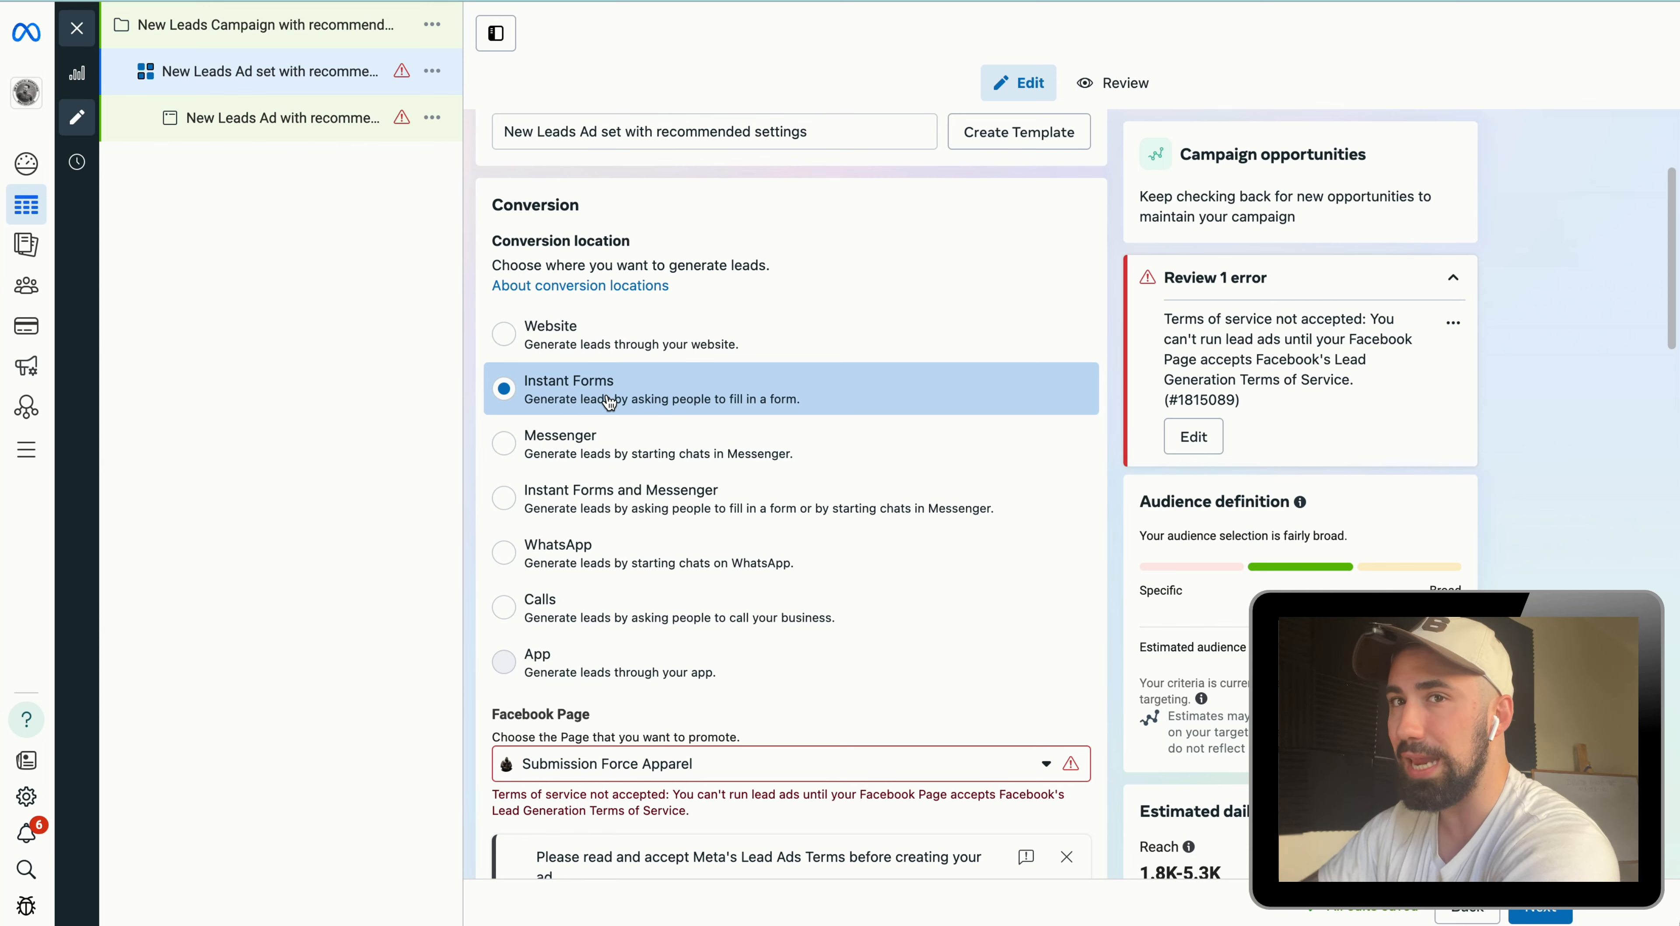
Step: Accept Meta's Lead Ads Terms and Conditions for the Submission Force Apparel Facebook Page
scroll(653, 365, down, 5)
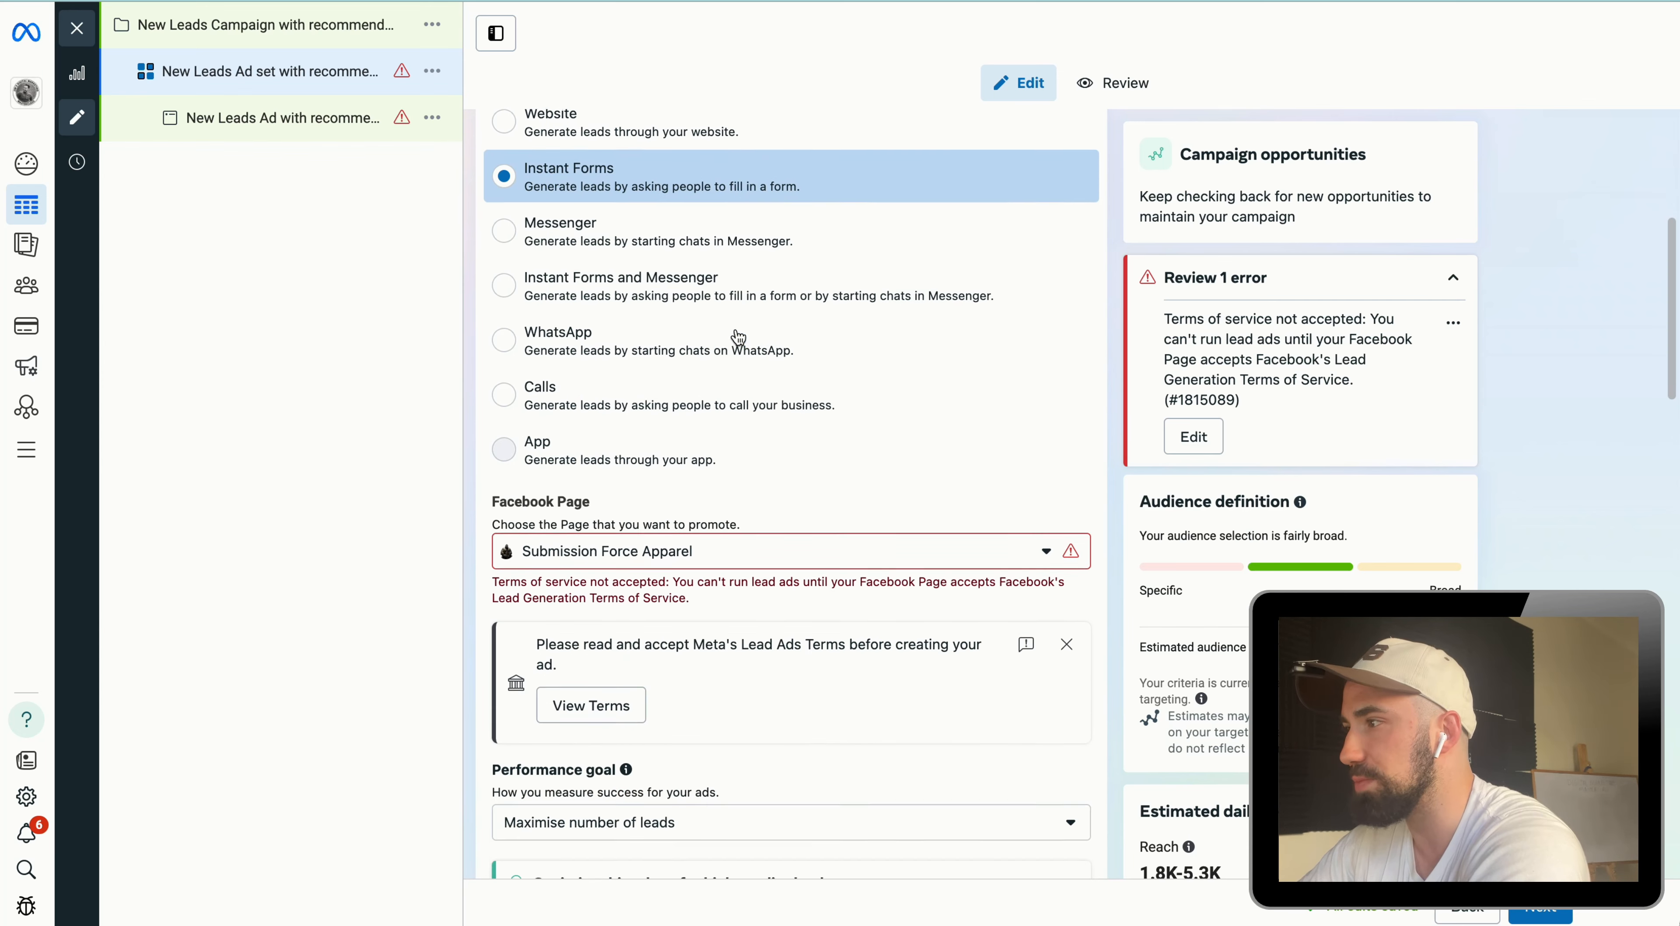
scroll(739, 338, down, 4)
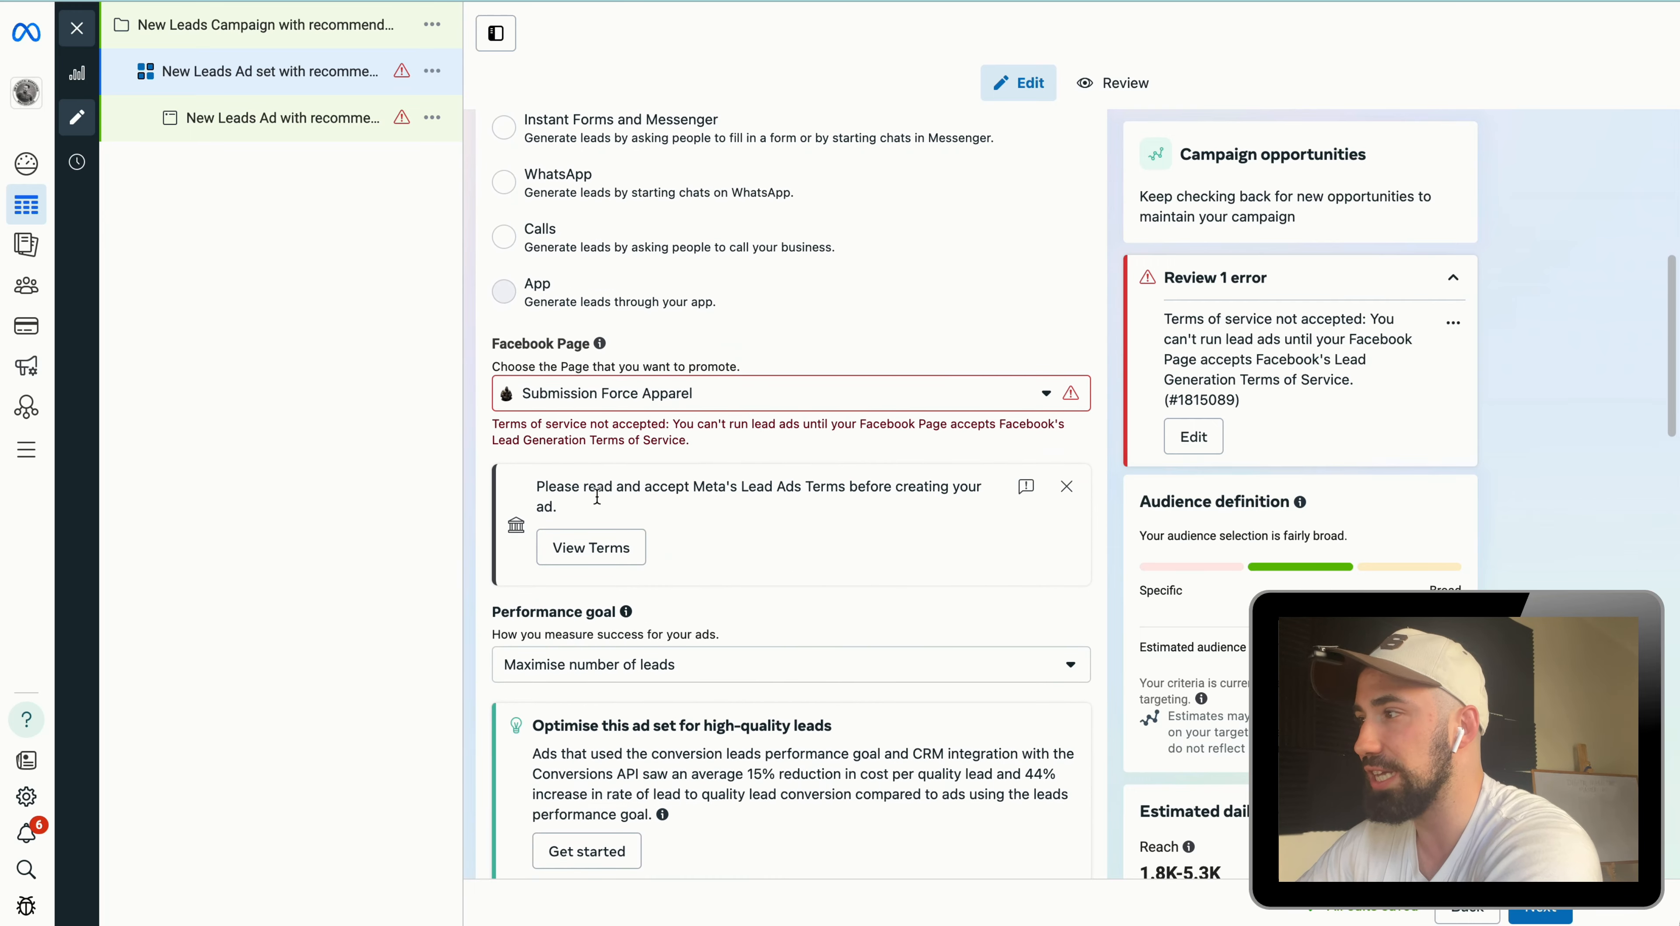
click(589, 549)
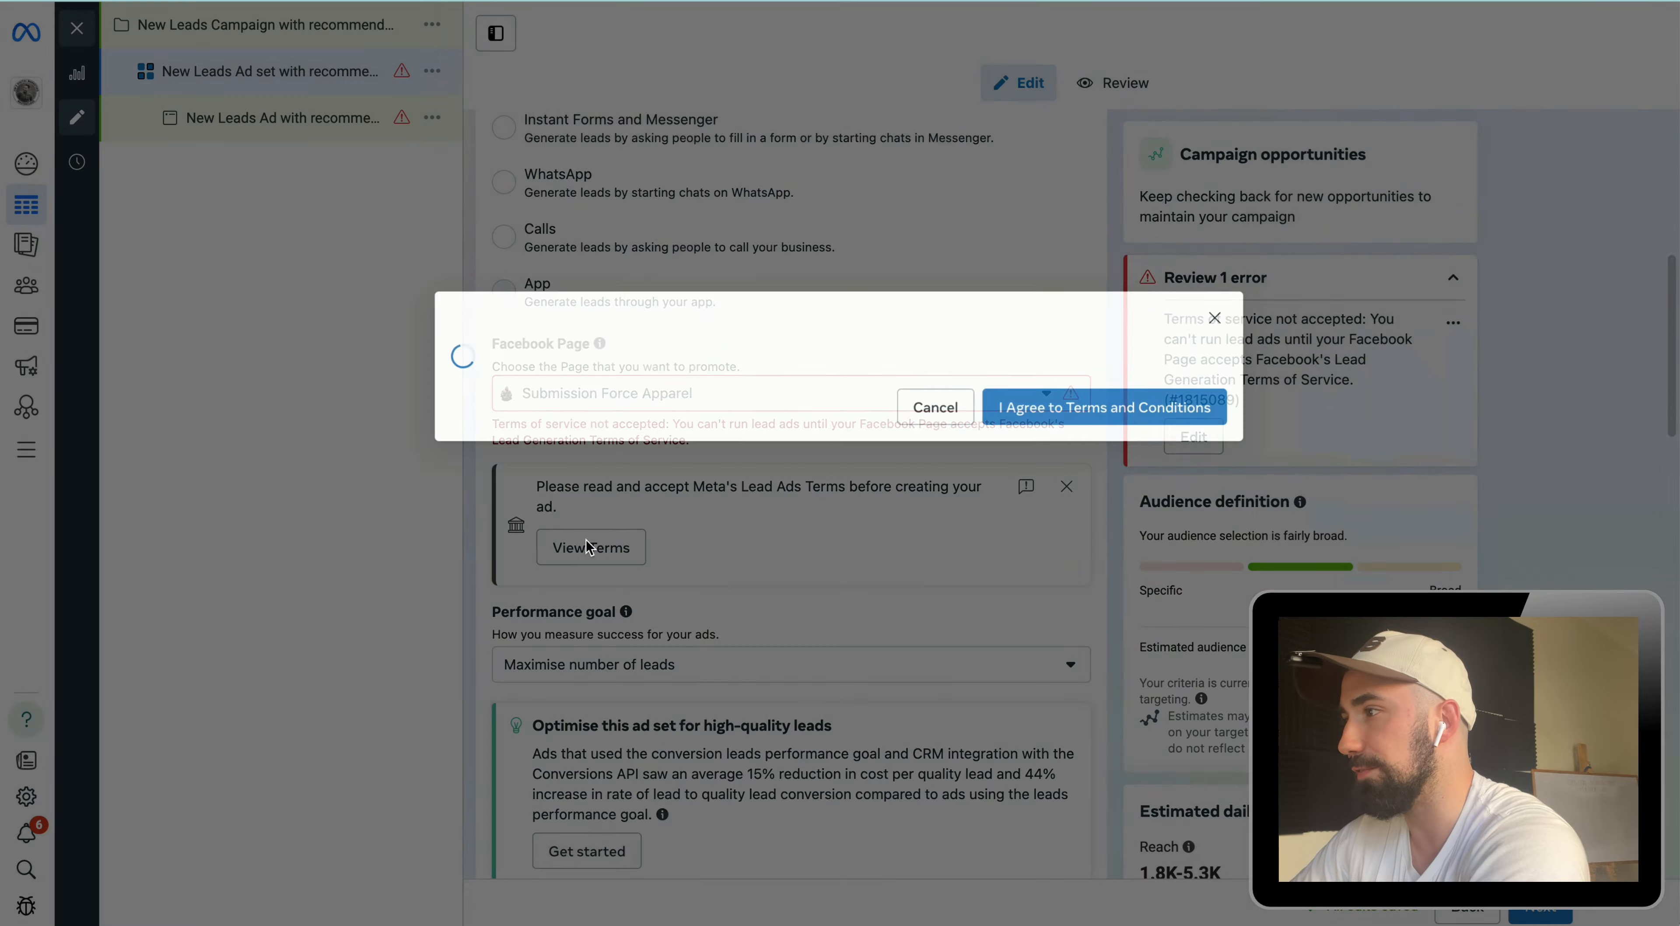
click(1073, 646)
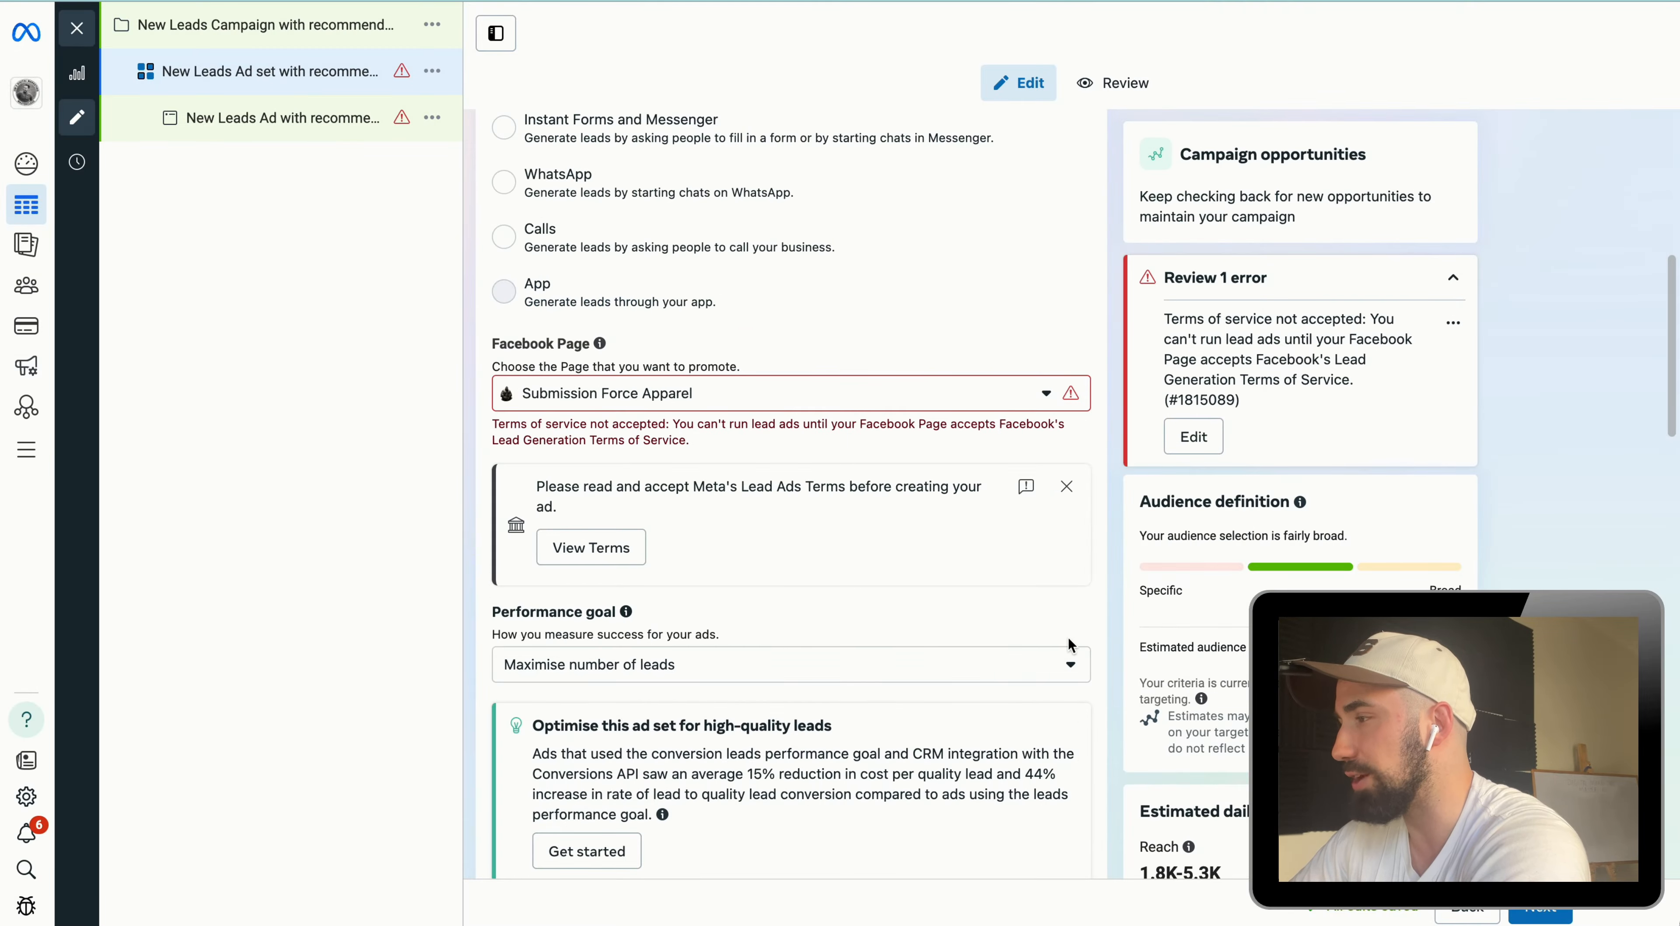
Step: Select Maximise number of leads as the ad set's performance goal
scroll(865, 564, down, 3)
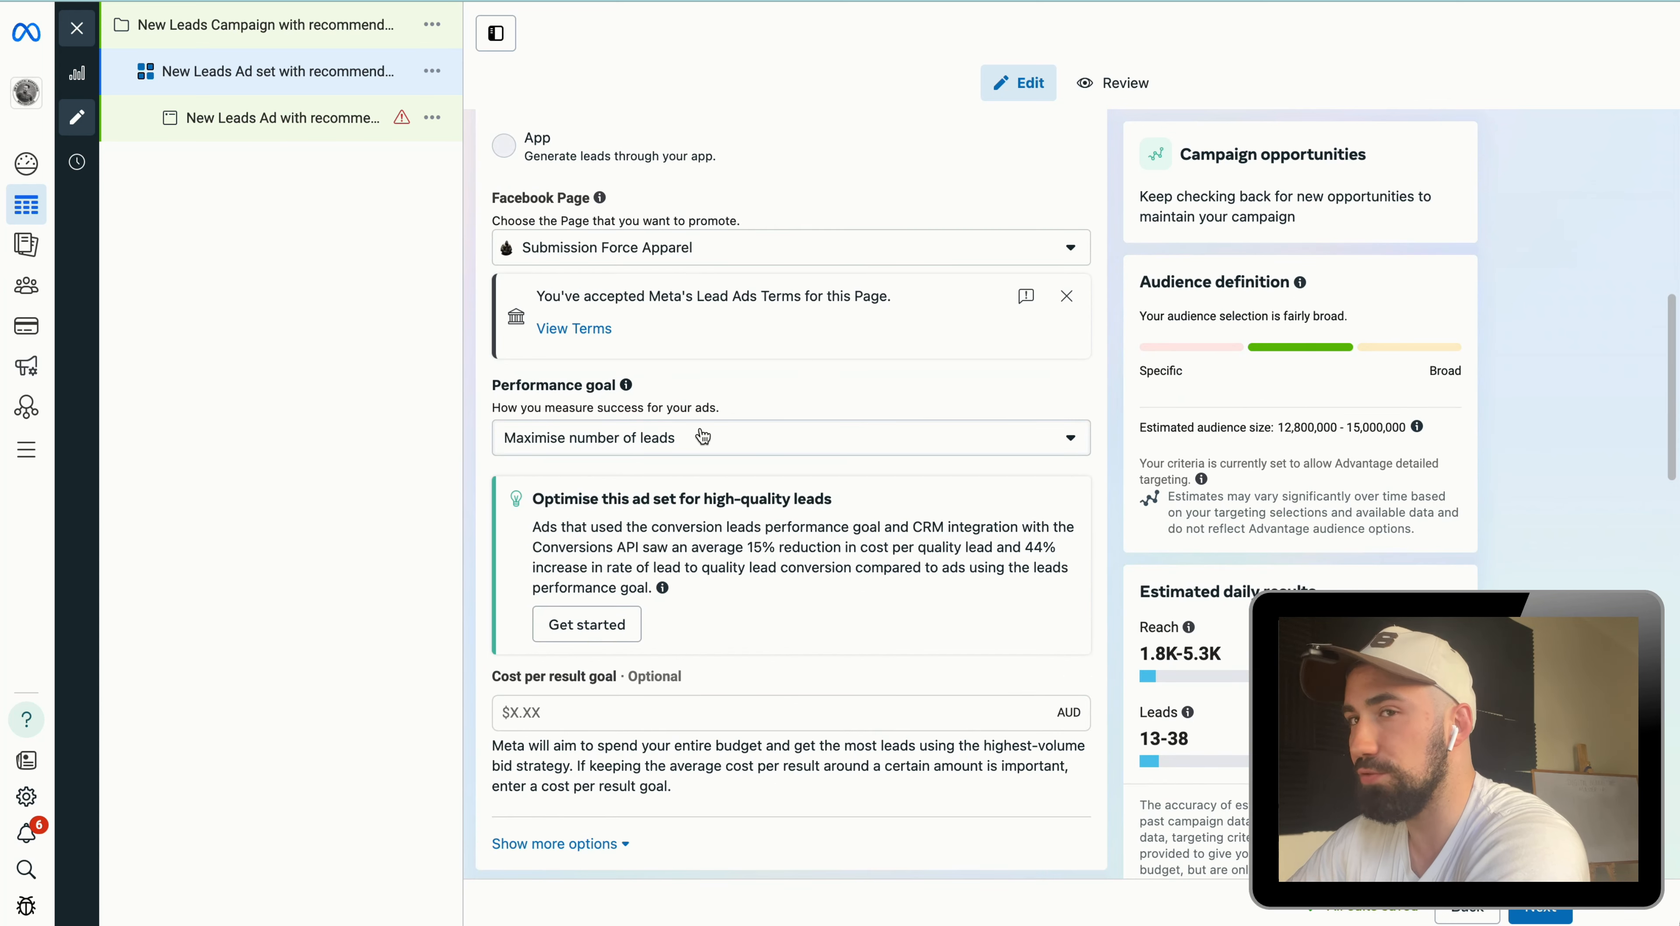
click(726, 453)
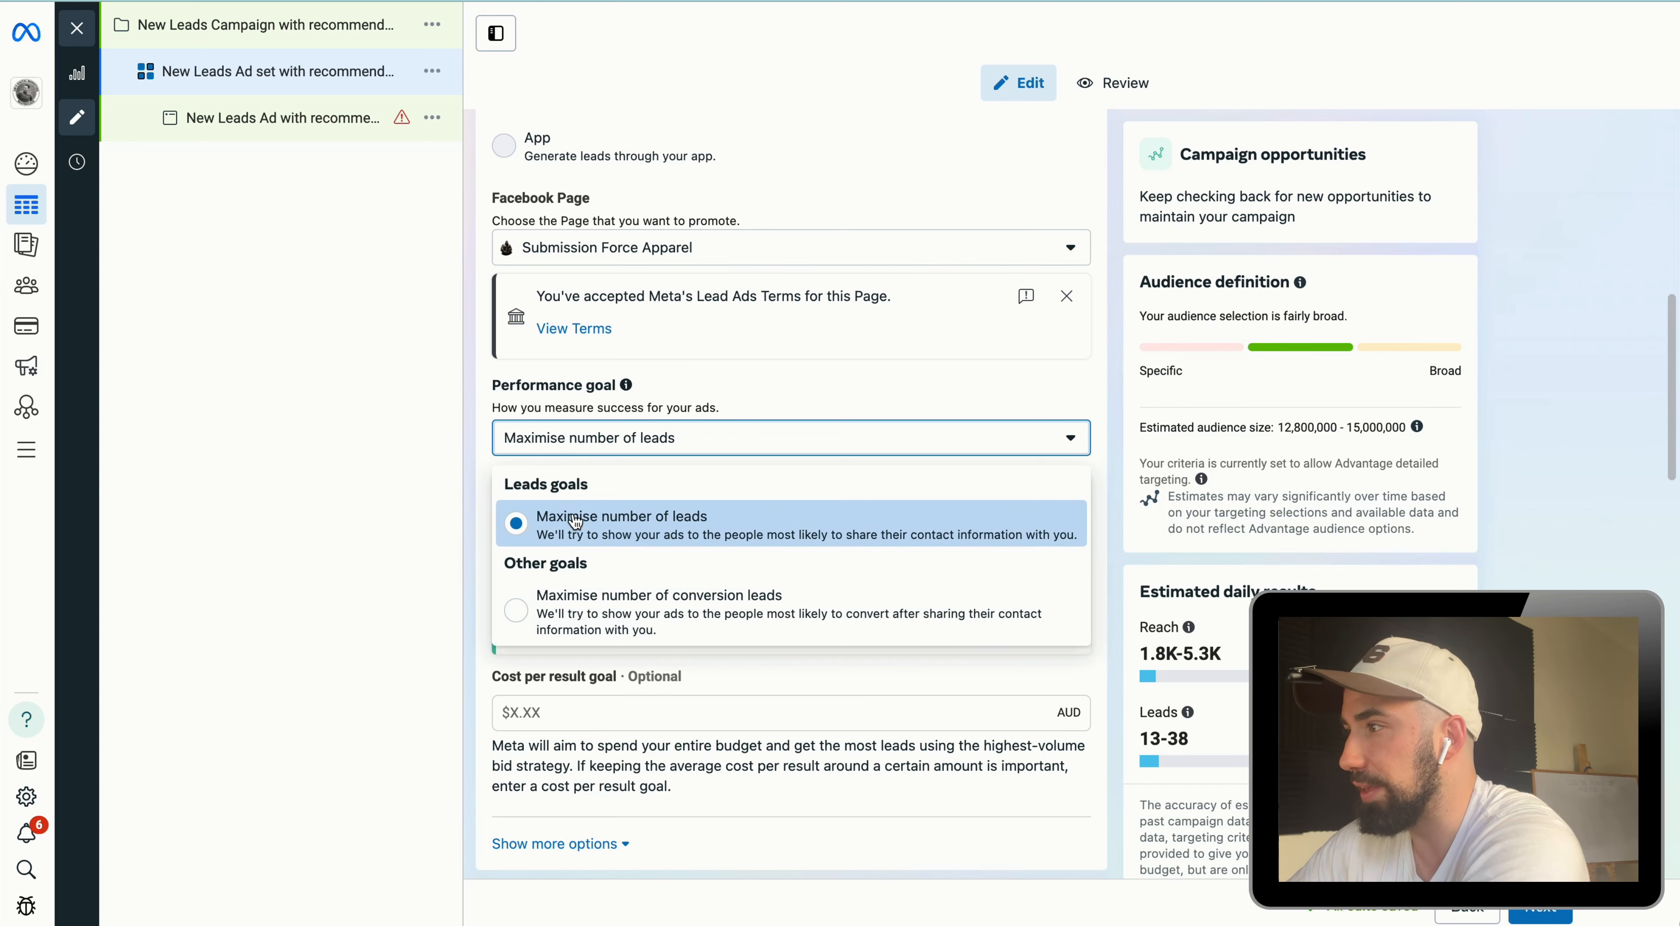
click(816, 379)
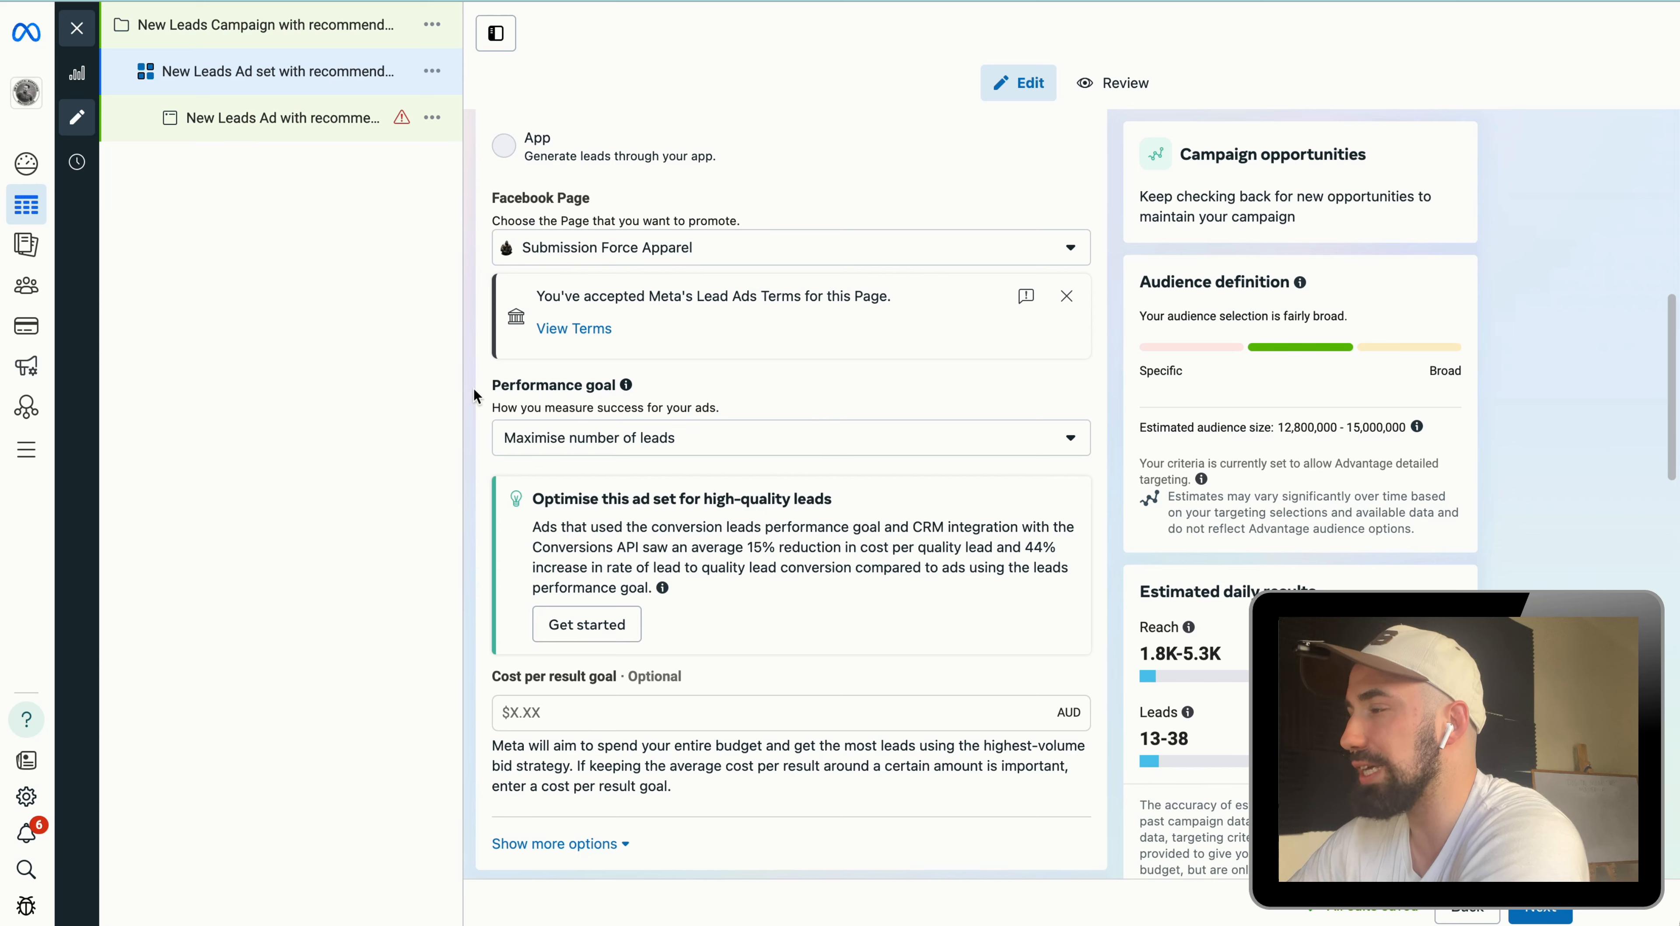
click(610, 450)
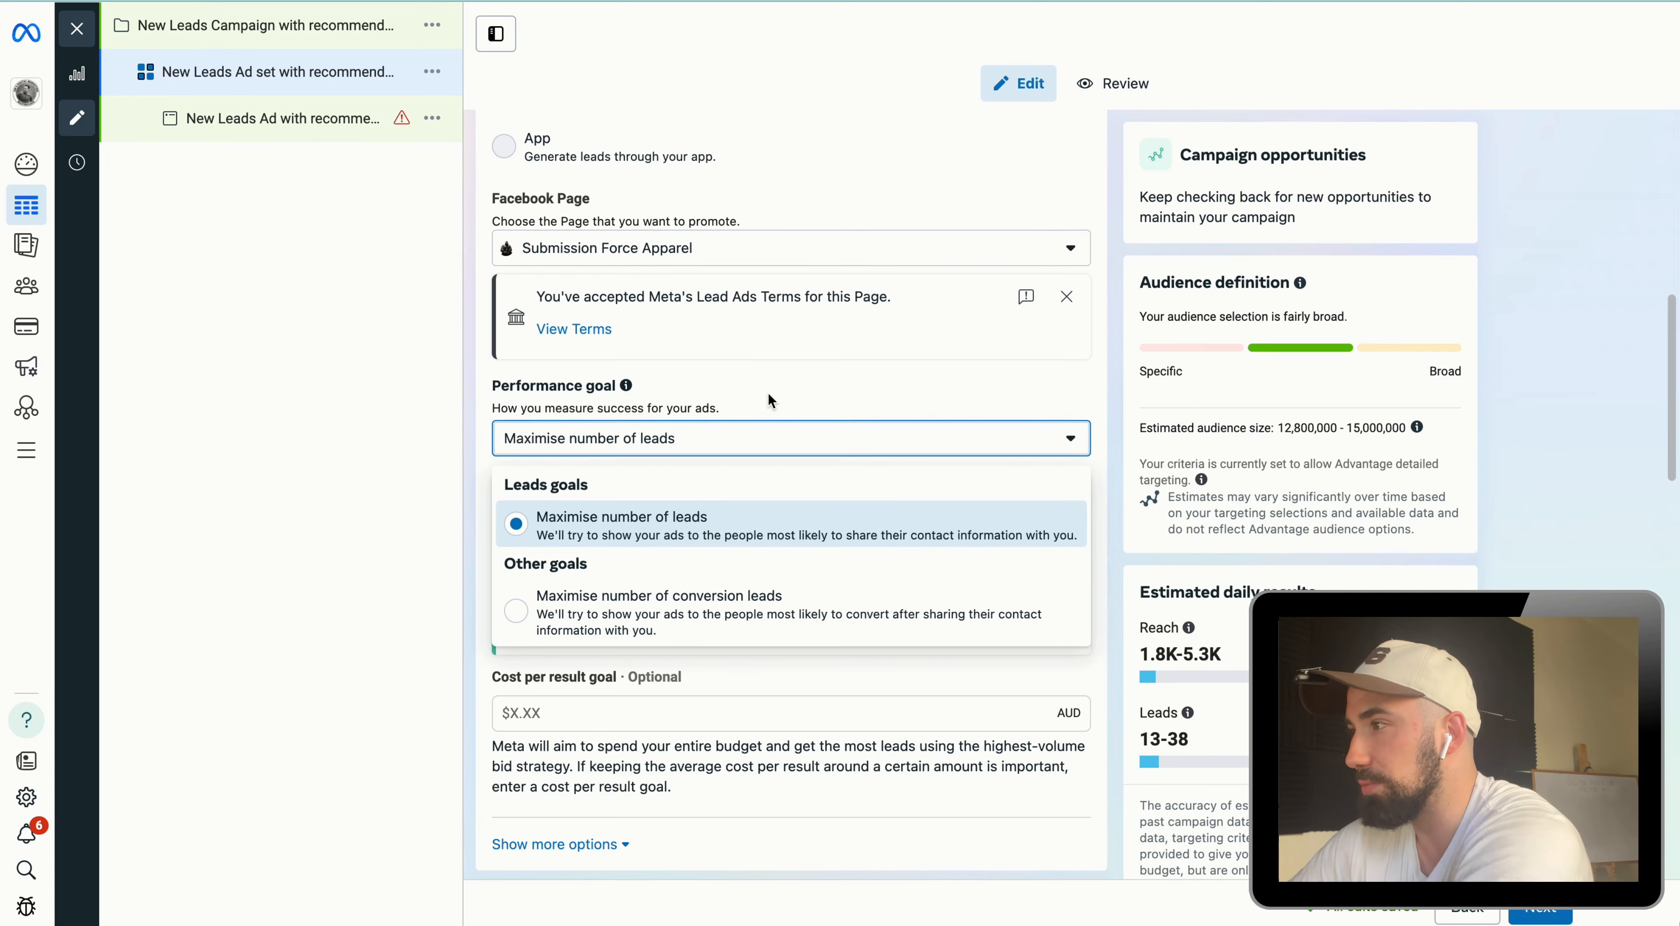
click(682, 519)
Step: Expand the additional performance goal options to inspect the delivery type
scroll(678, 652, down, 2)
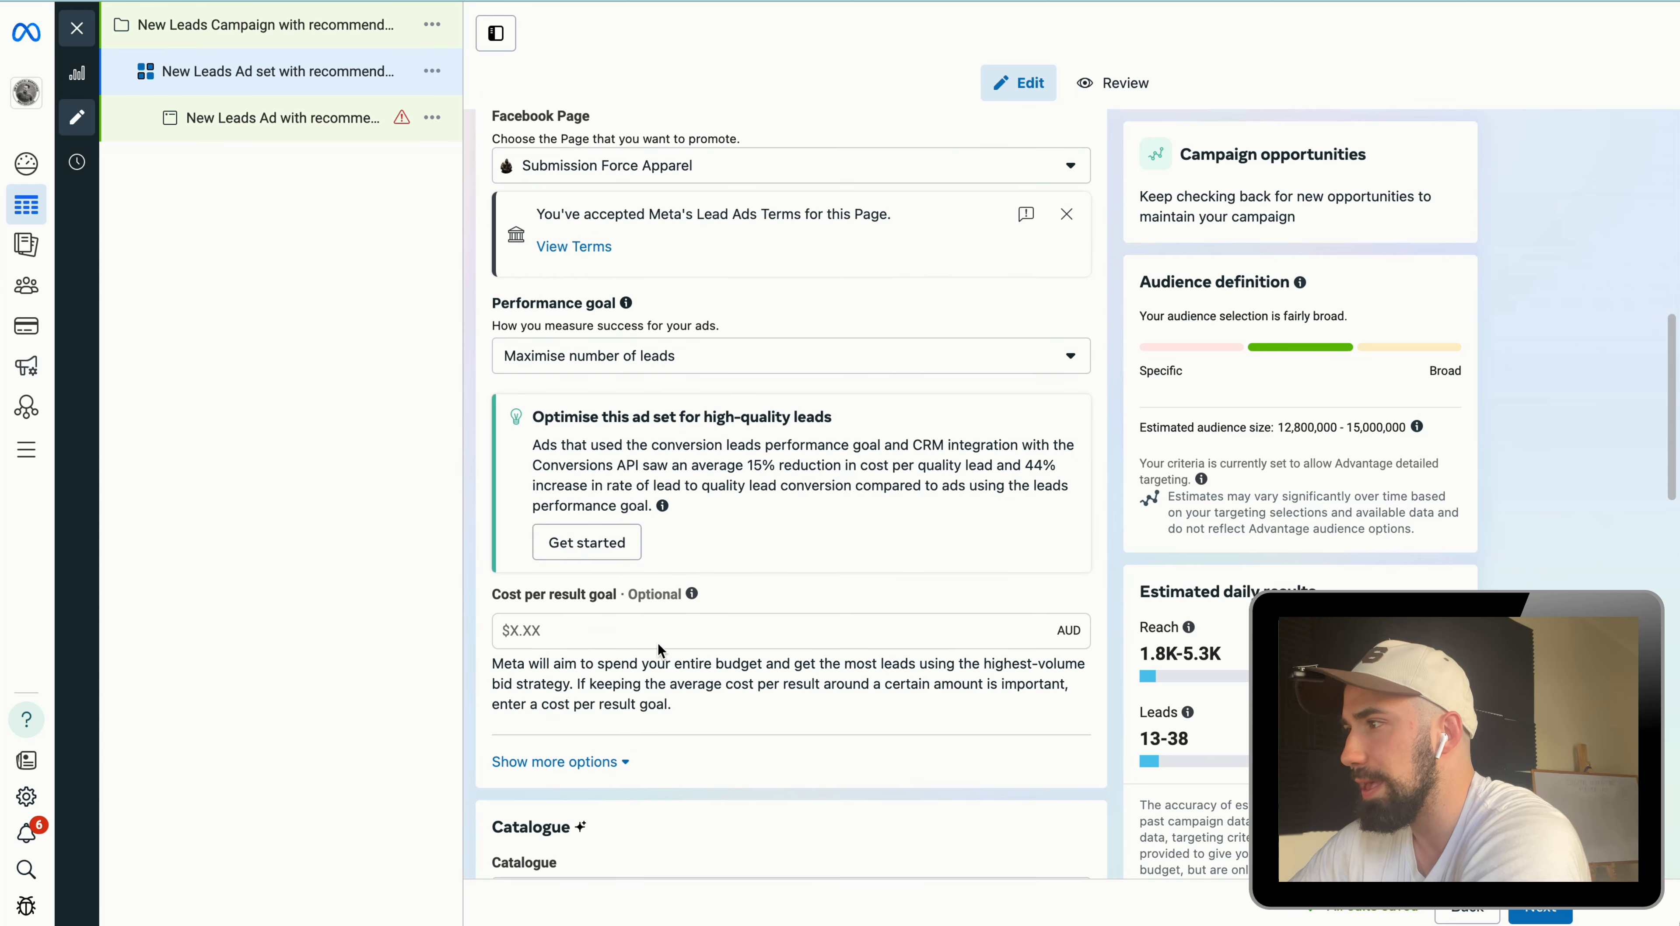
mouse_move(692, 591)
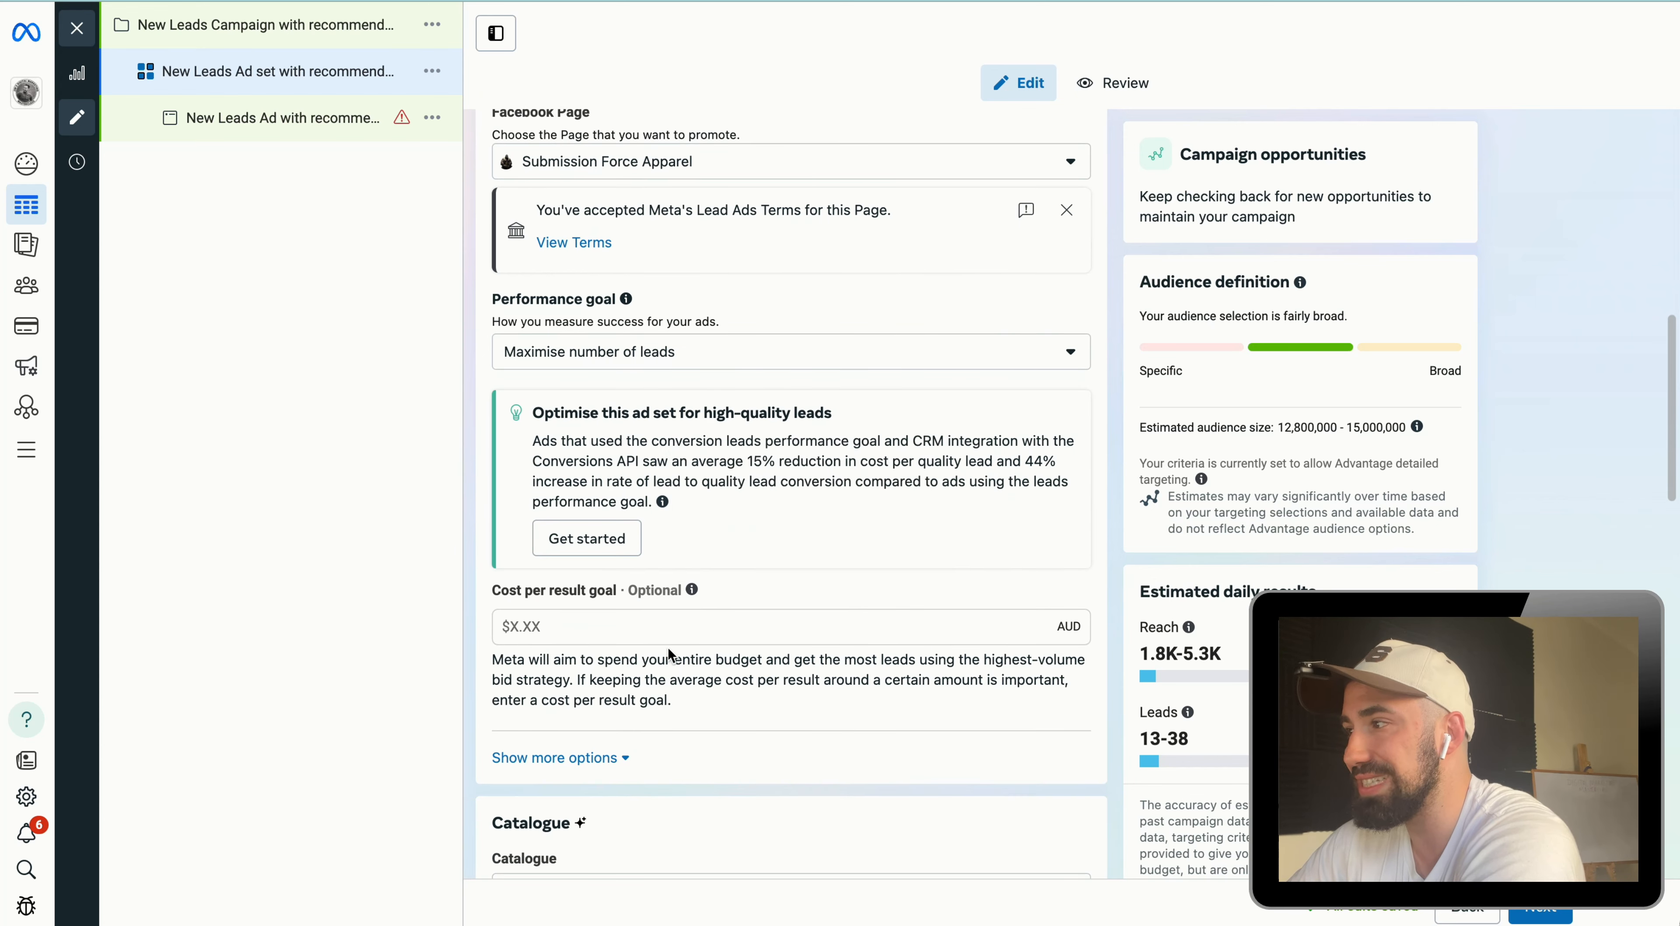
scroll(653, 639, down, 2)
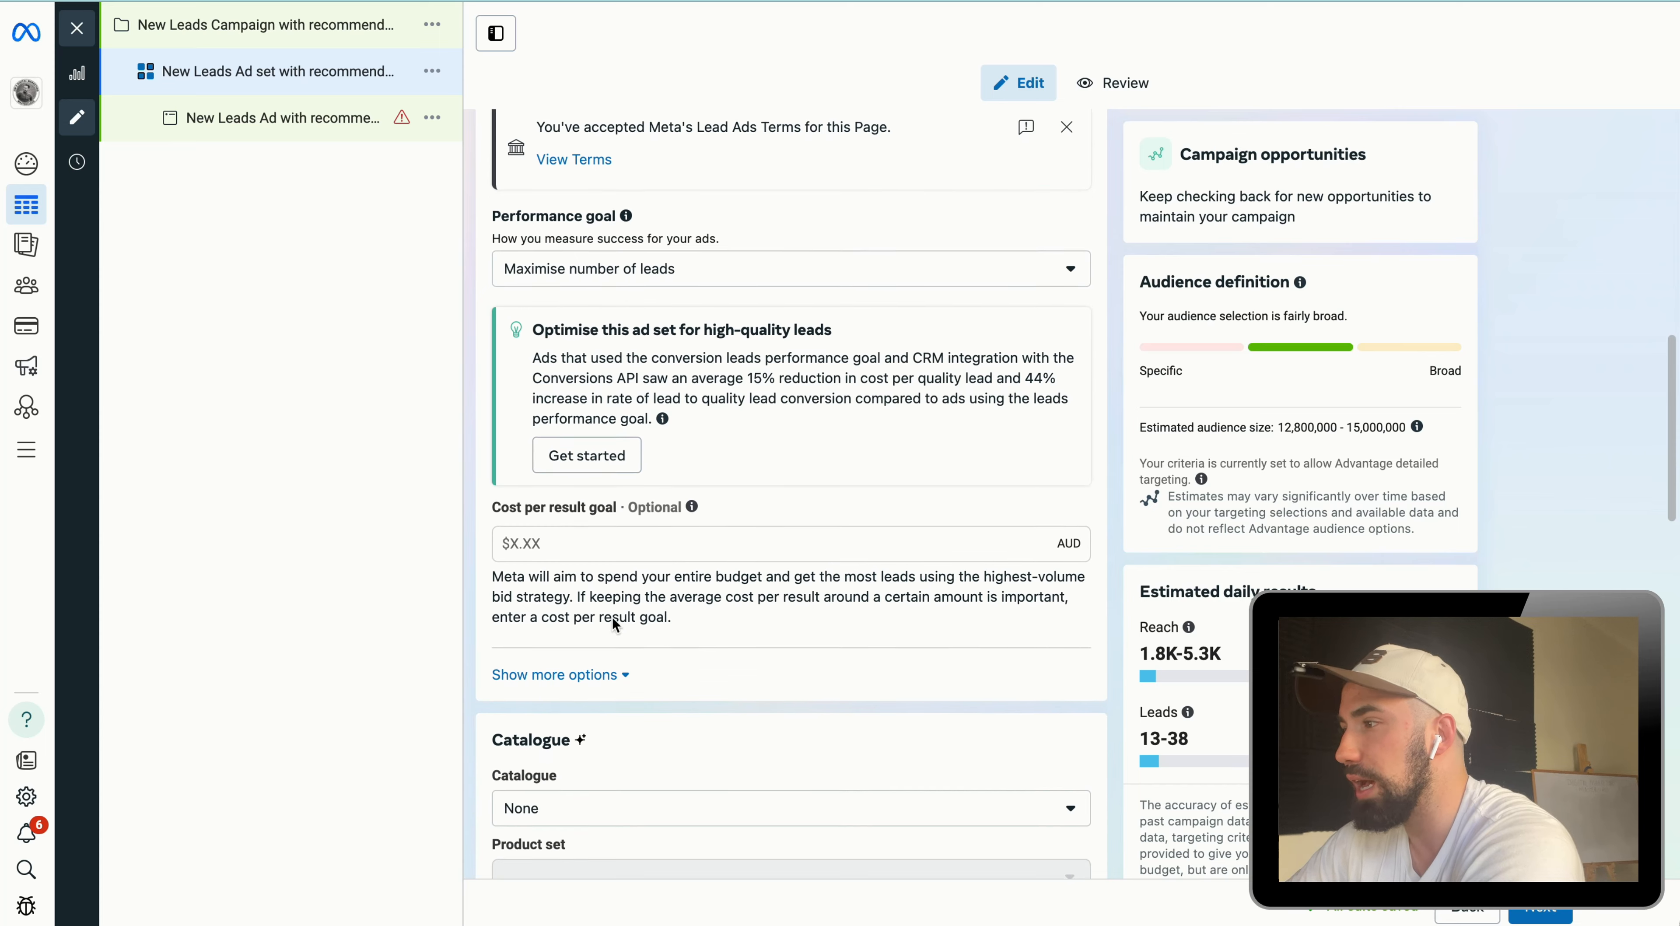
click(595, 672)
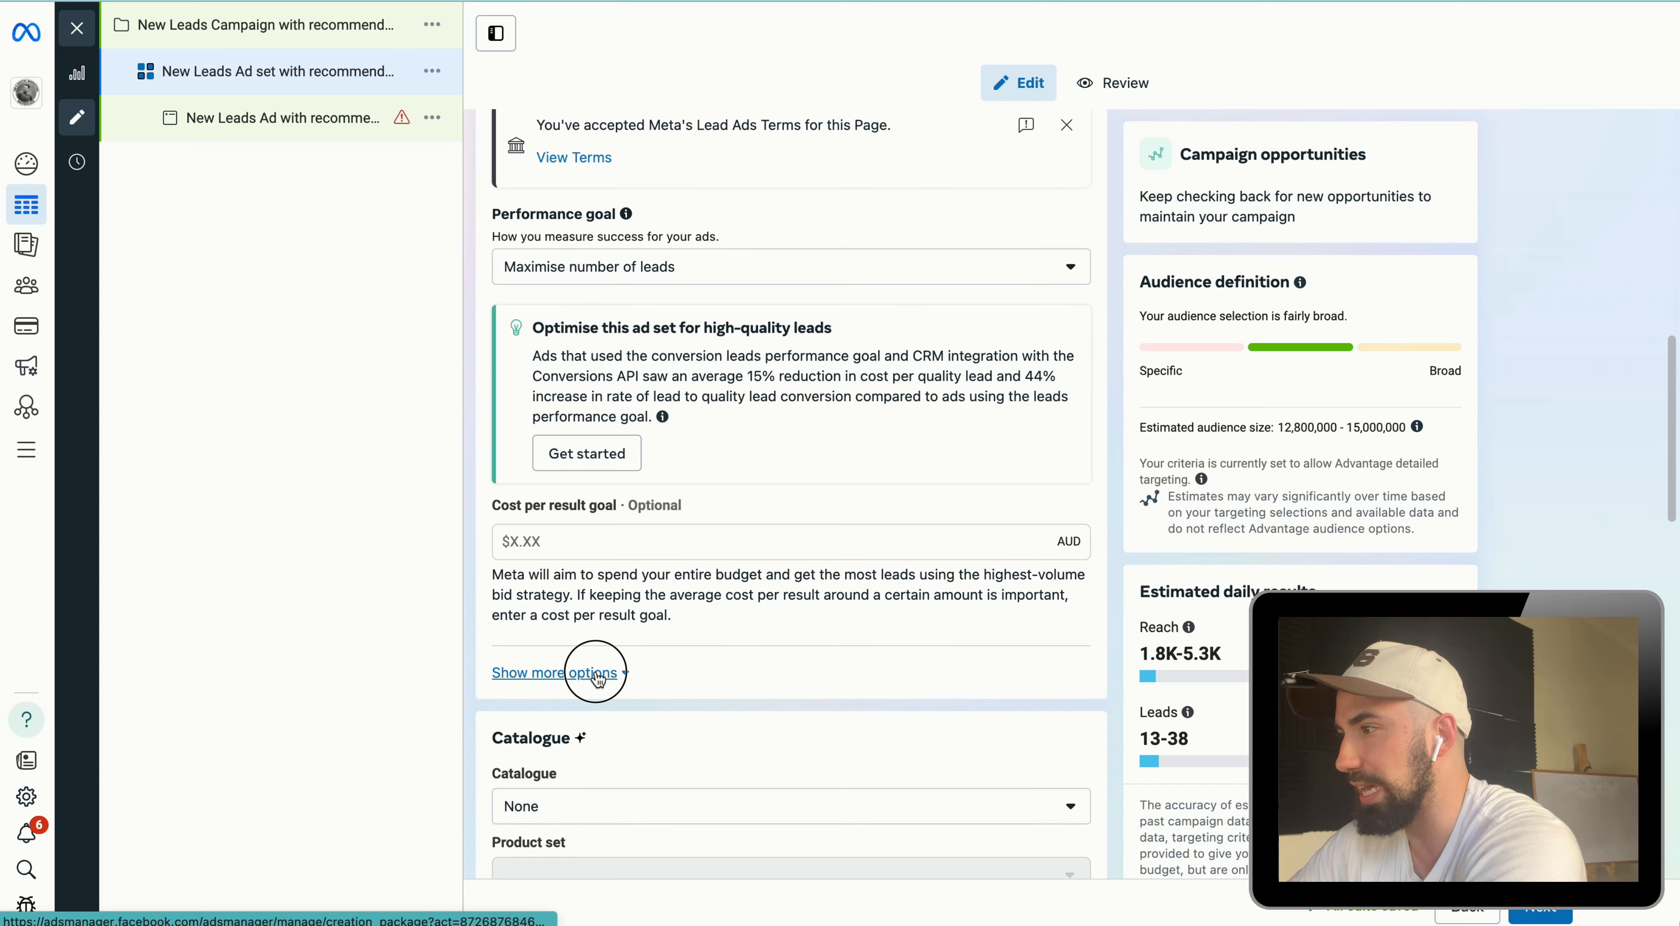
scroll(659, 676, down, 2)
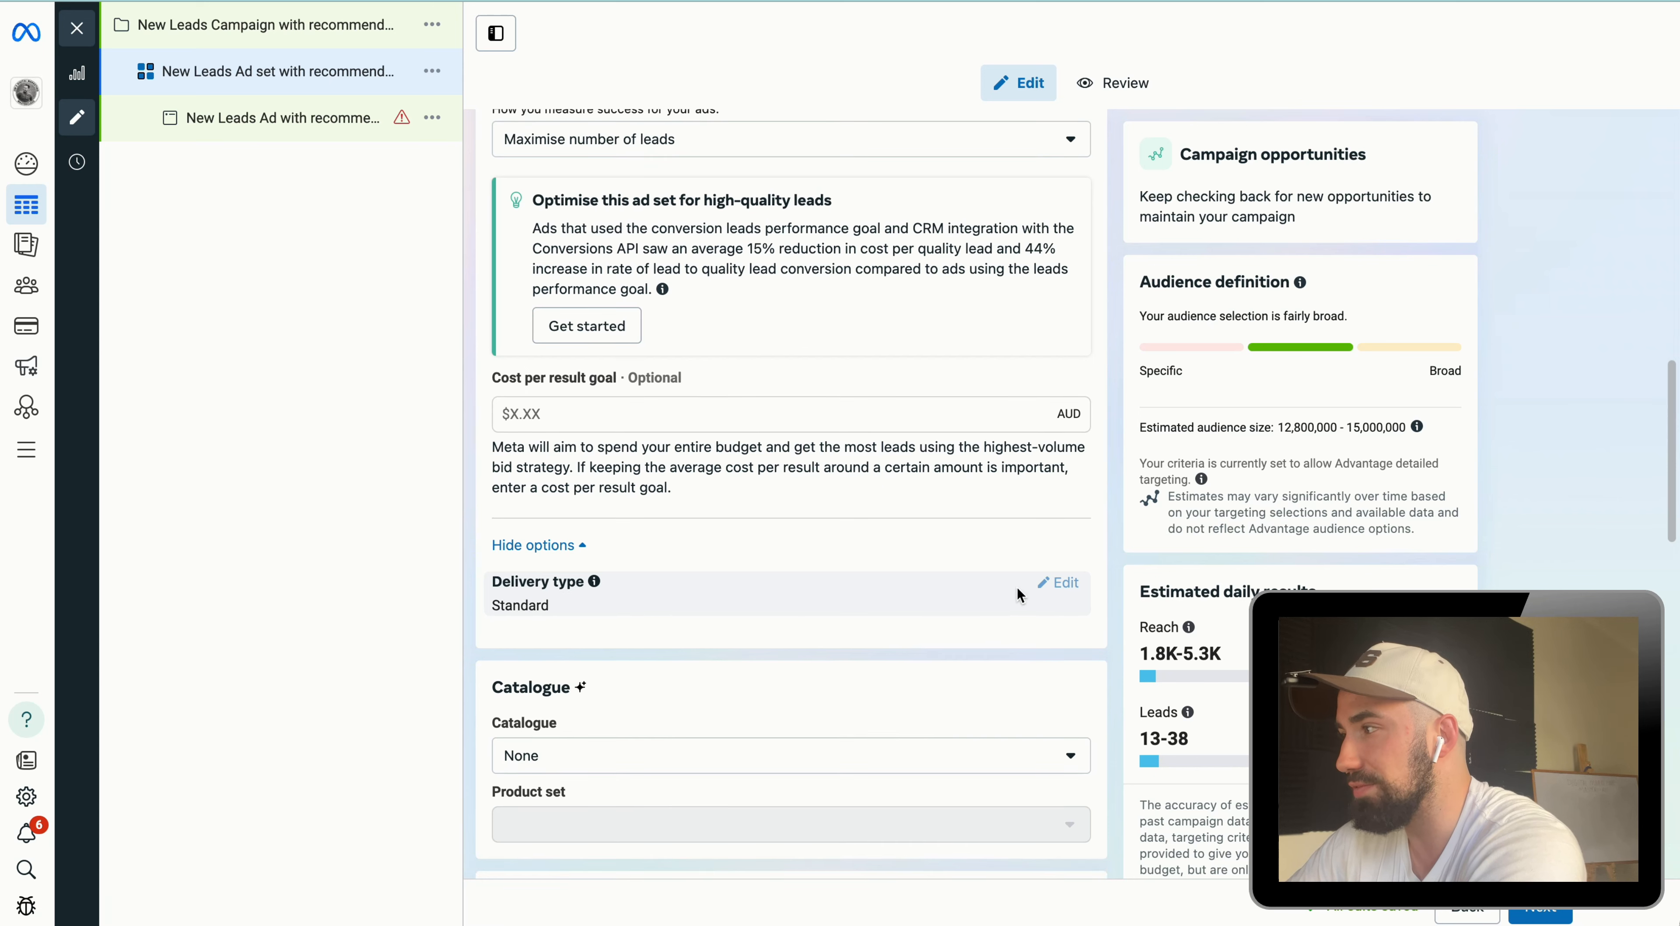
scroll(1033, 581, down, 4)
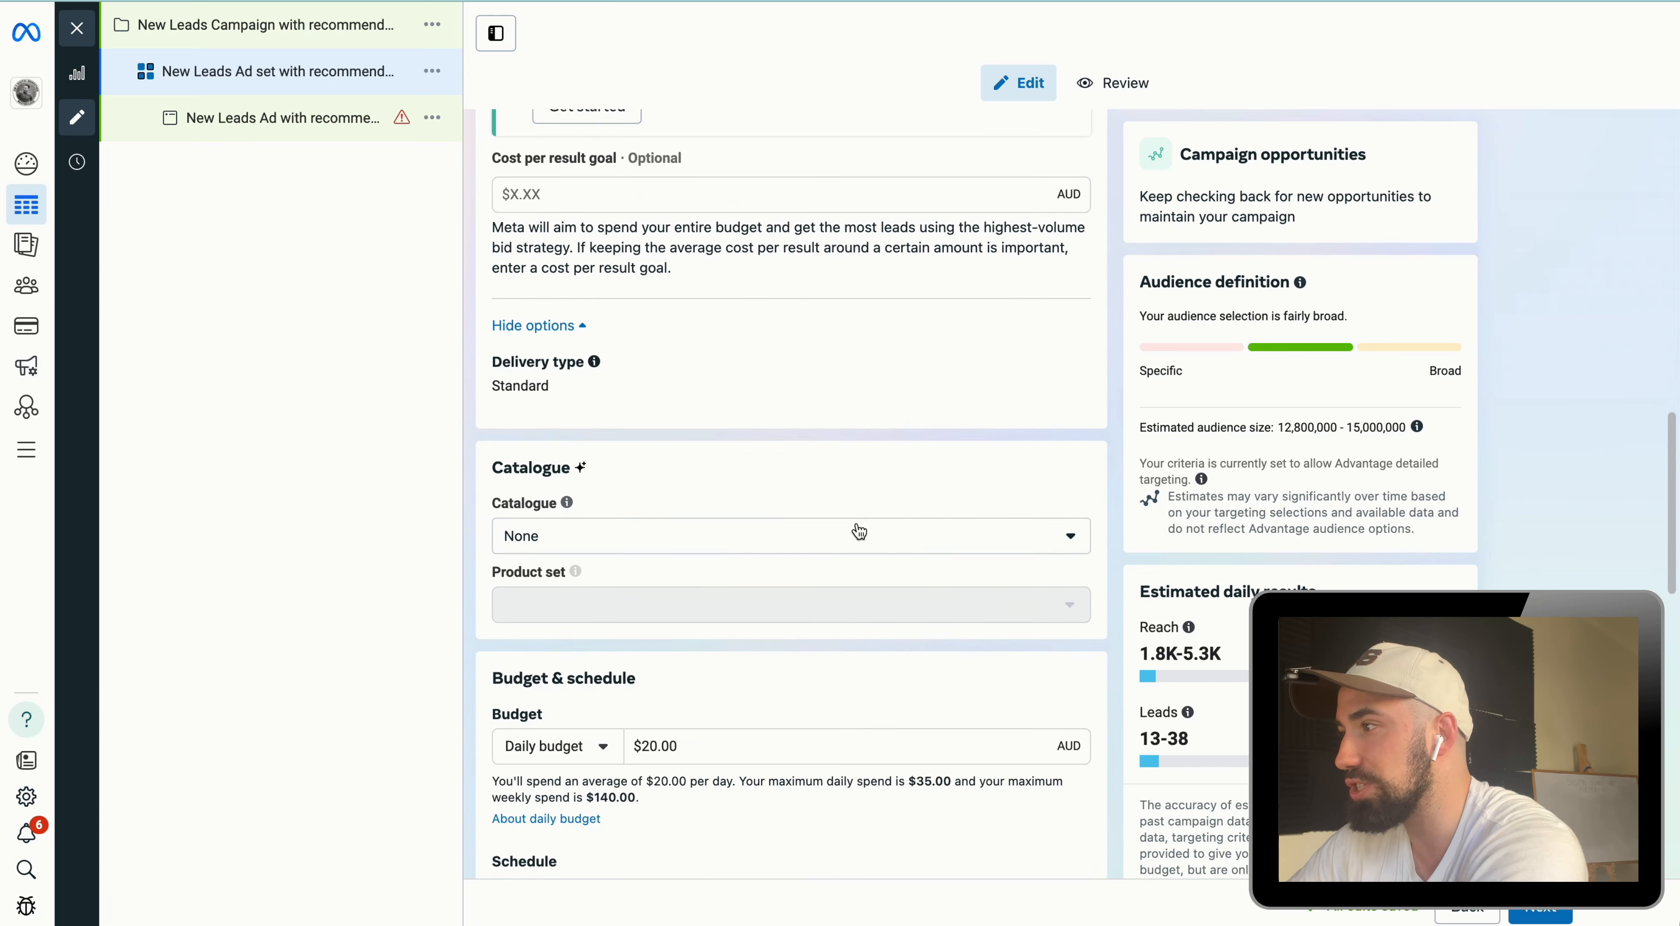
scroll(871, 550, up, 2)
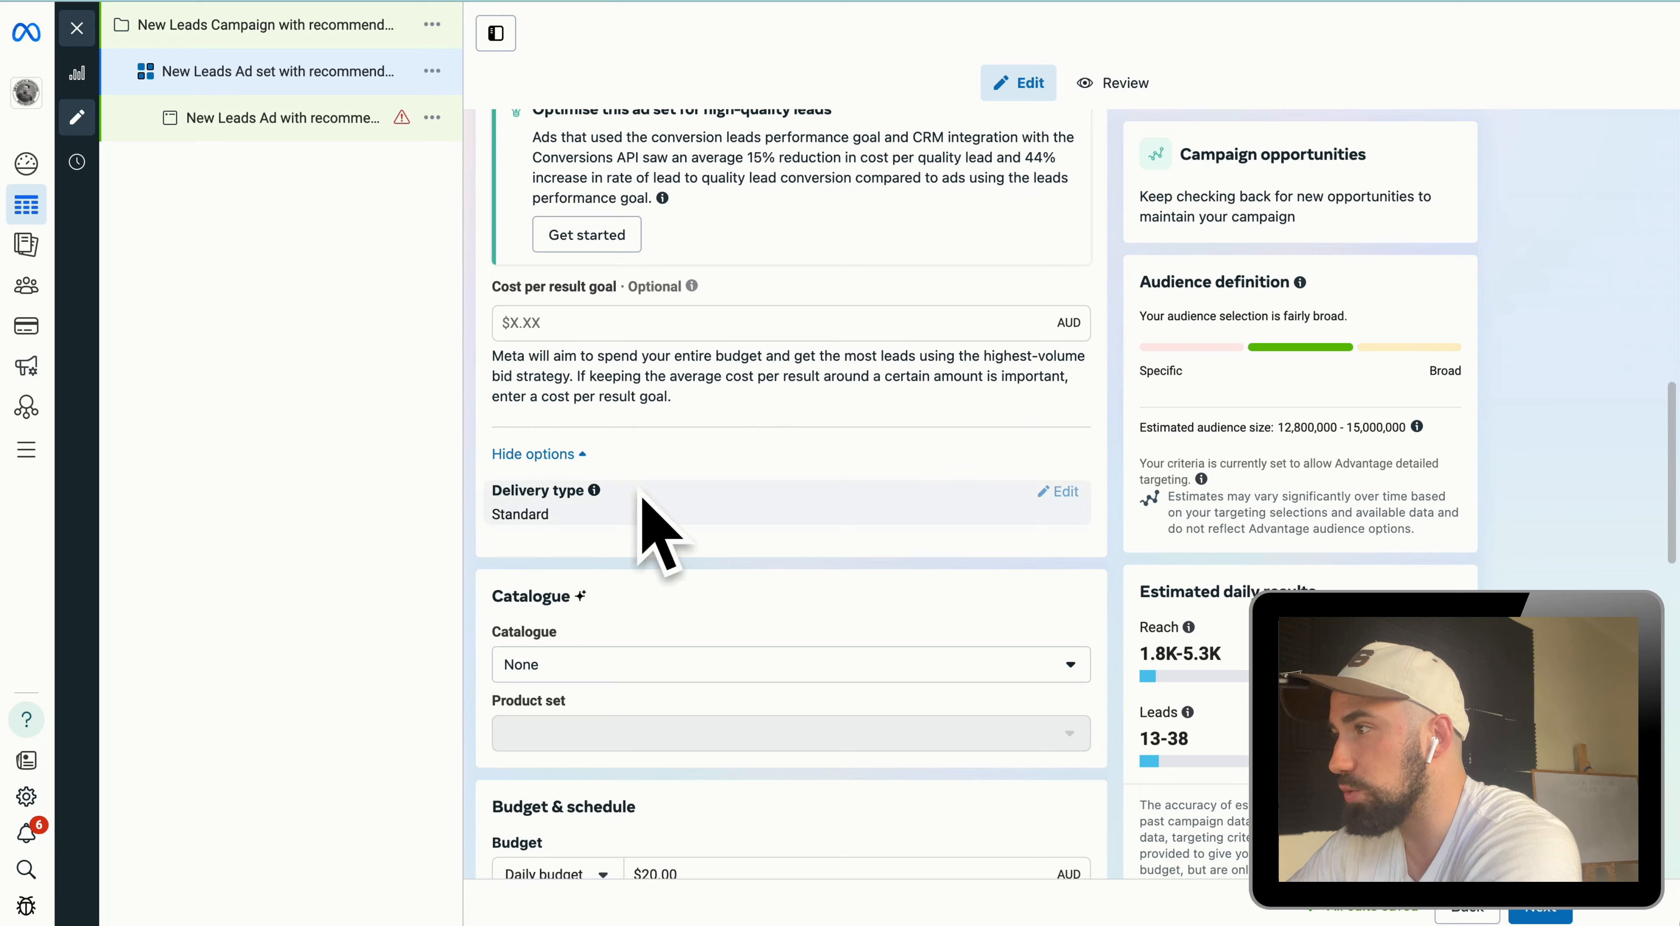
scroll(769, 626, down, 4)
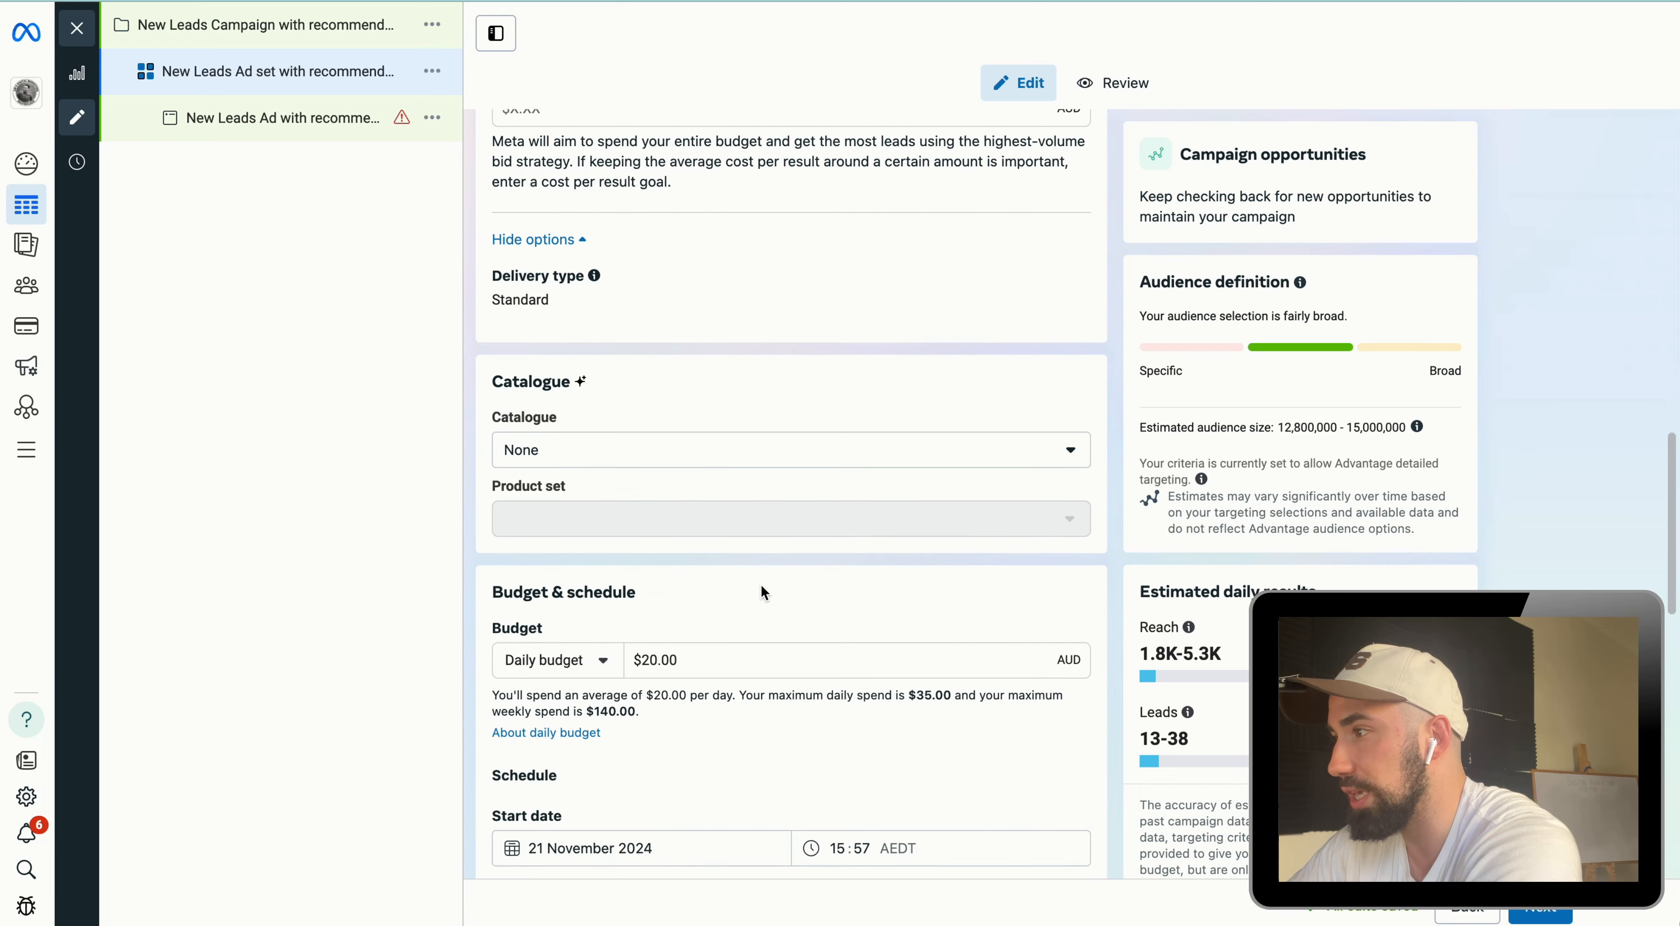
Step: Set the ad set's daily budget to $10.00 AUD
drag(694, 551, 641, 551)
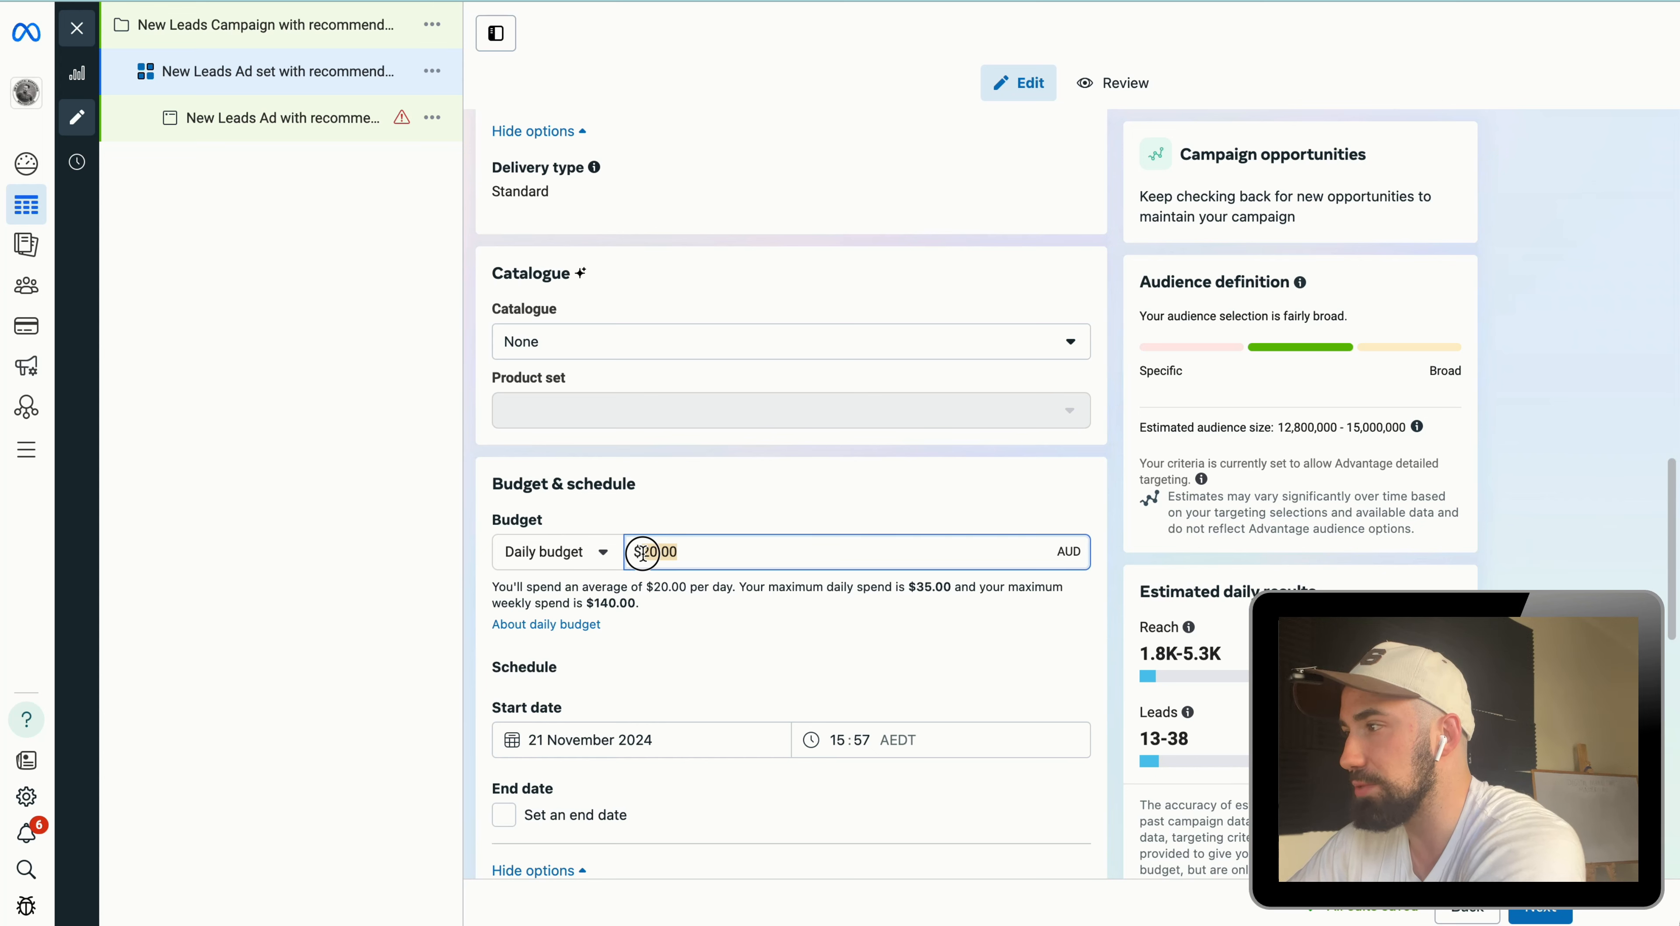
text(10)
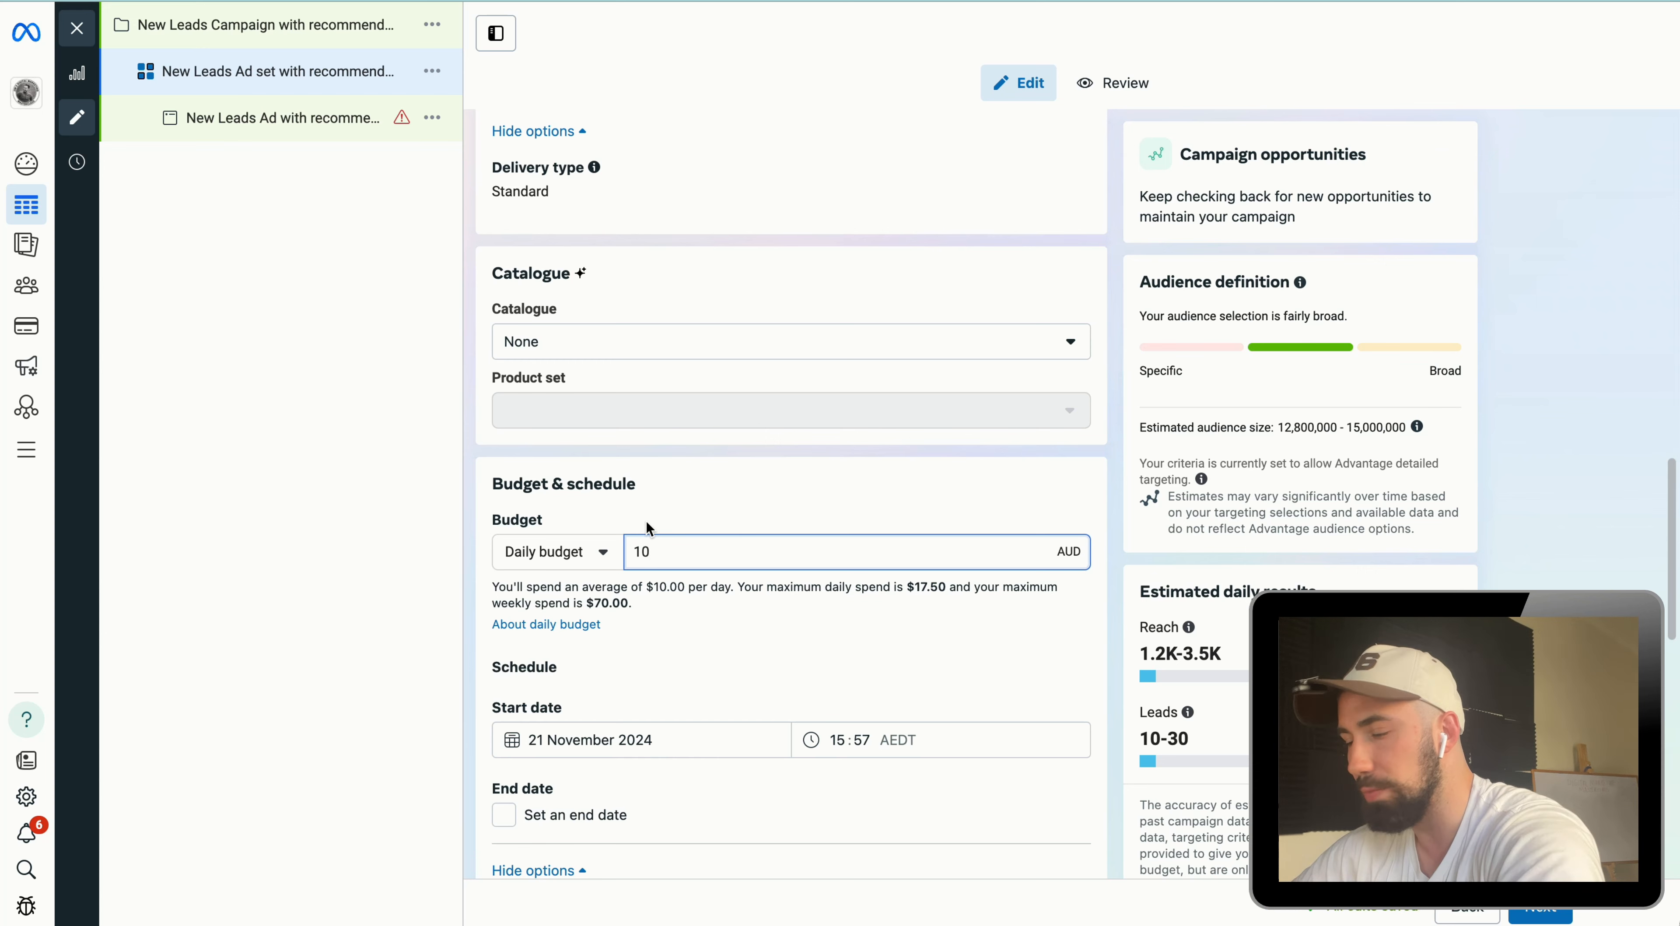
click(662, 489)
scroll(698, 560, down, 1)
scroll(704, 566, down, 4)
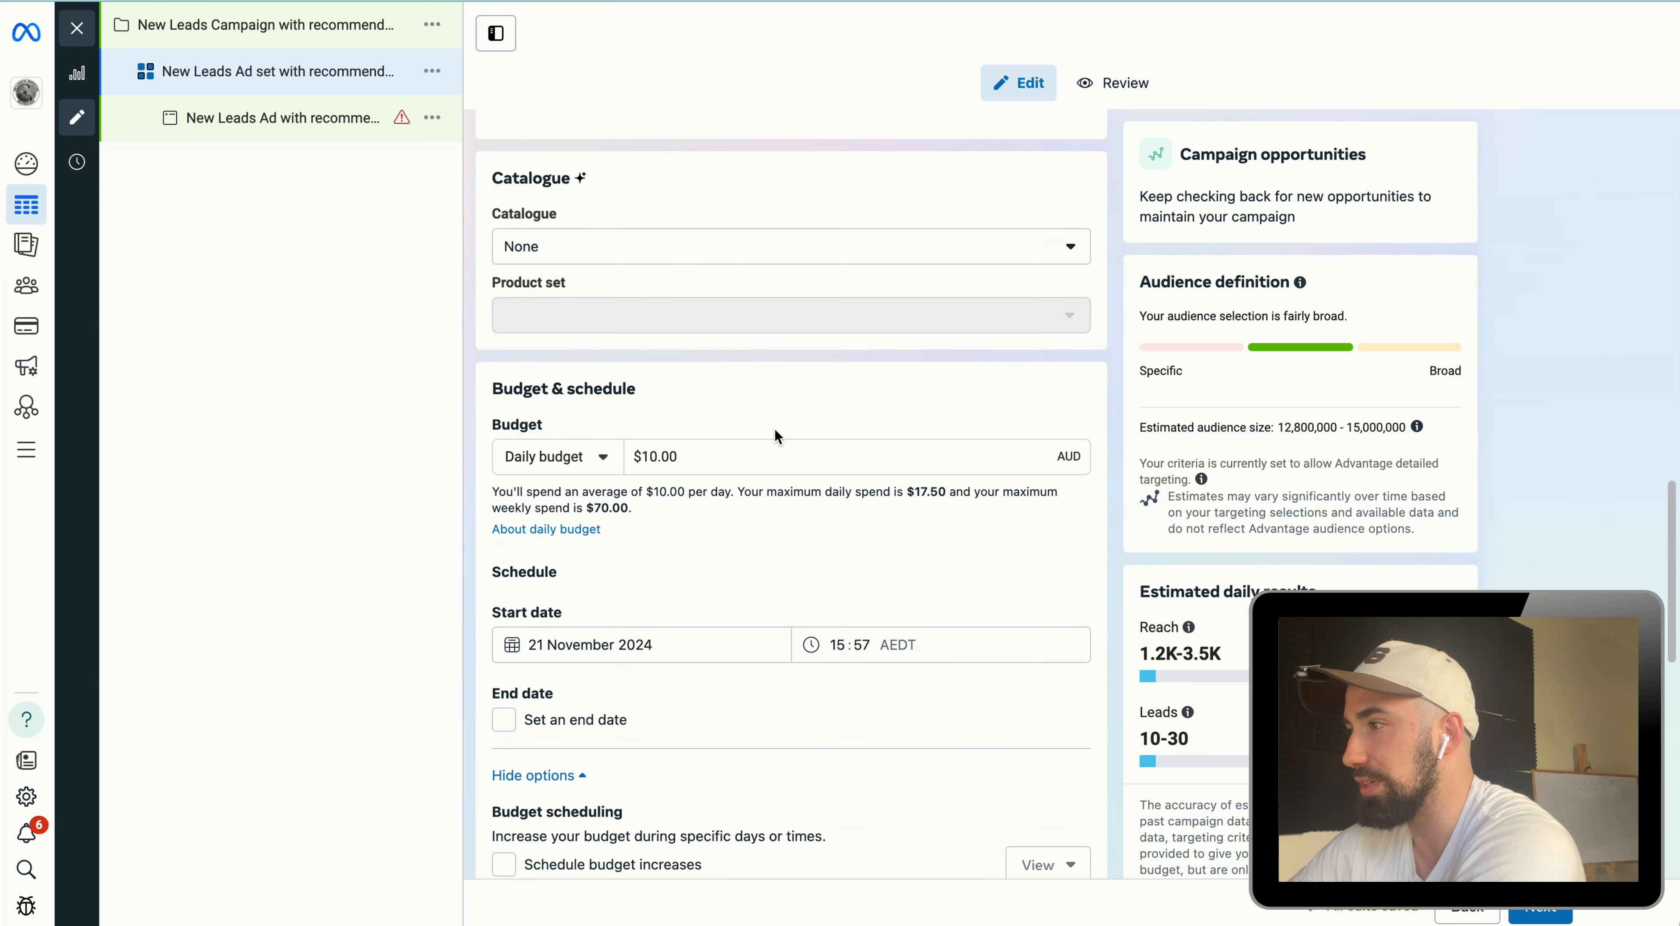
Step: Expand the extra audience control options below the locations
scroll(717, 457, down, 7)
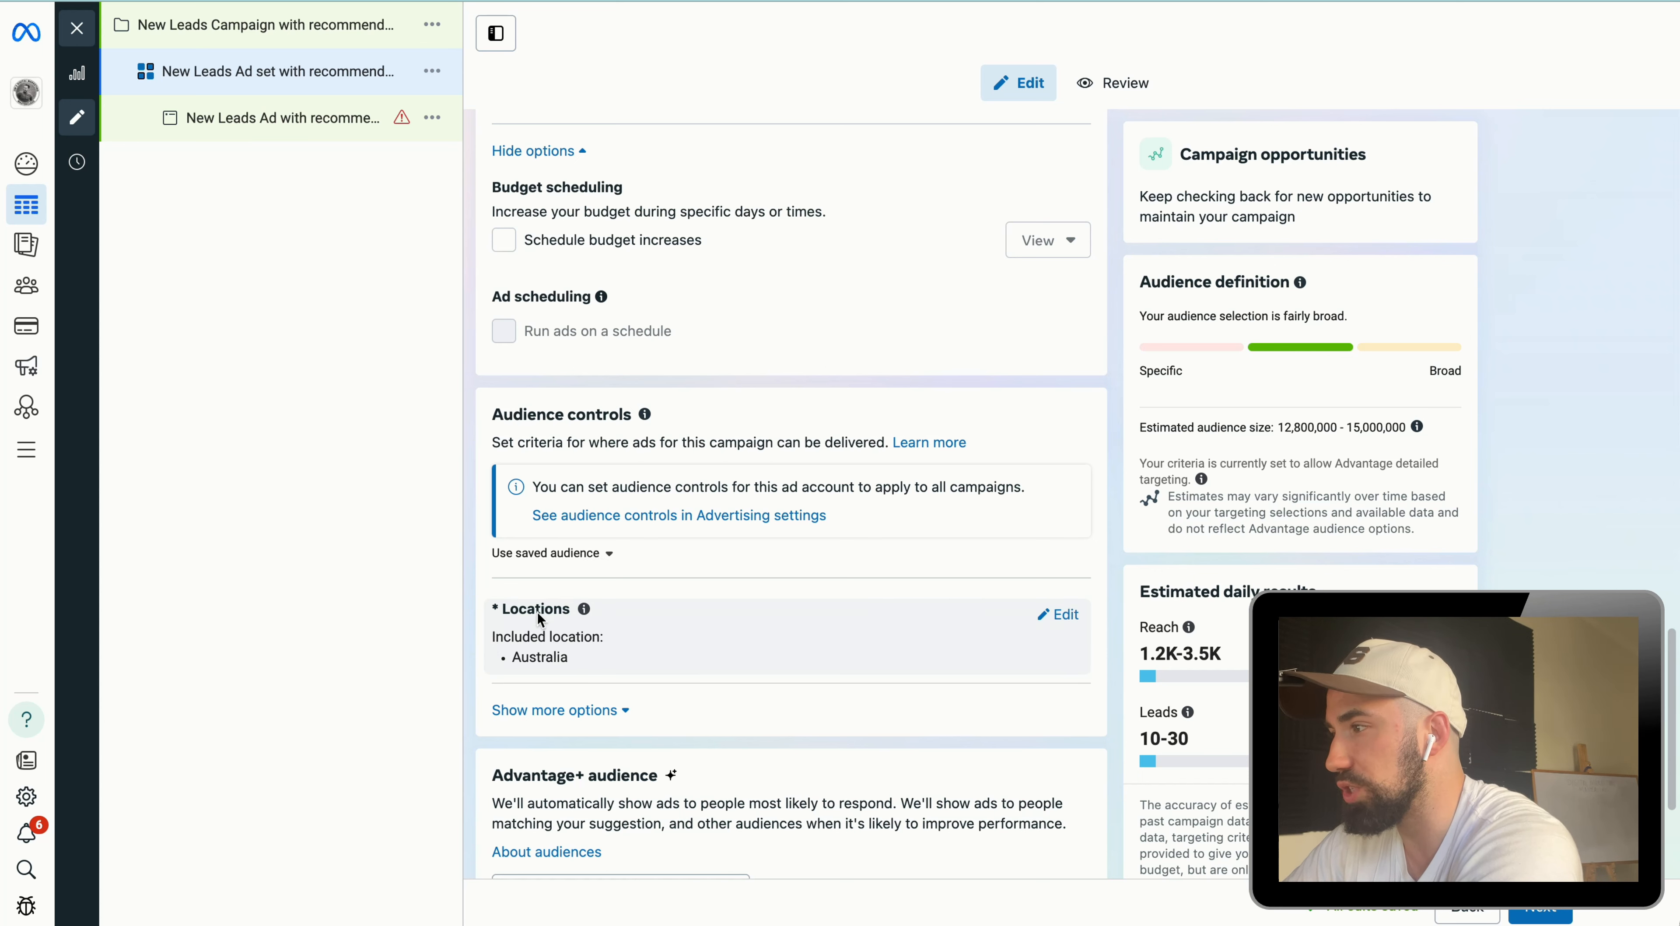
scroll(573, 711, down, 2)
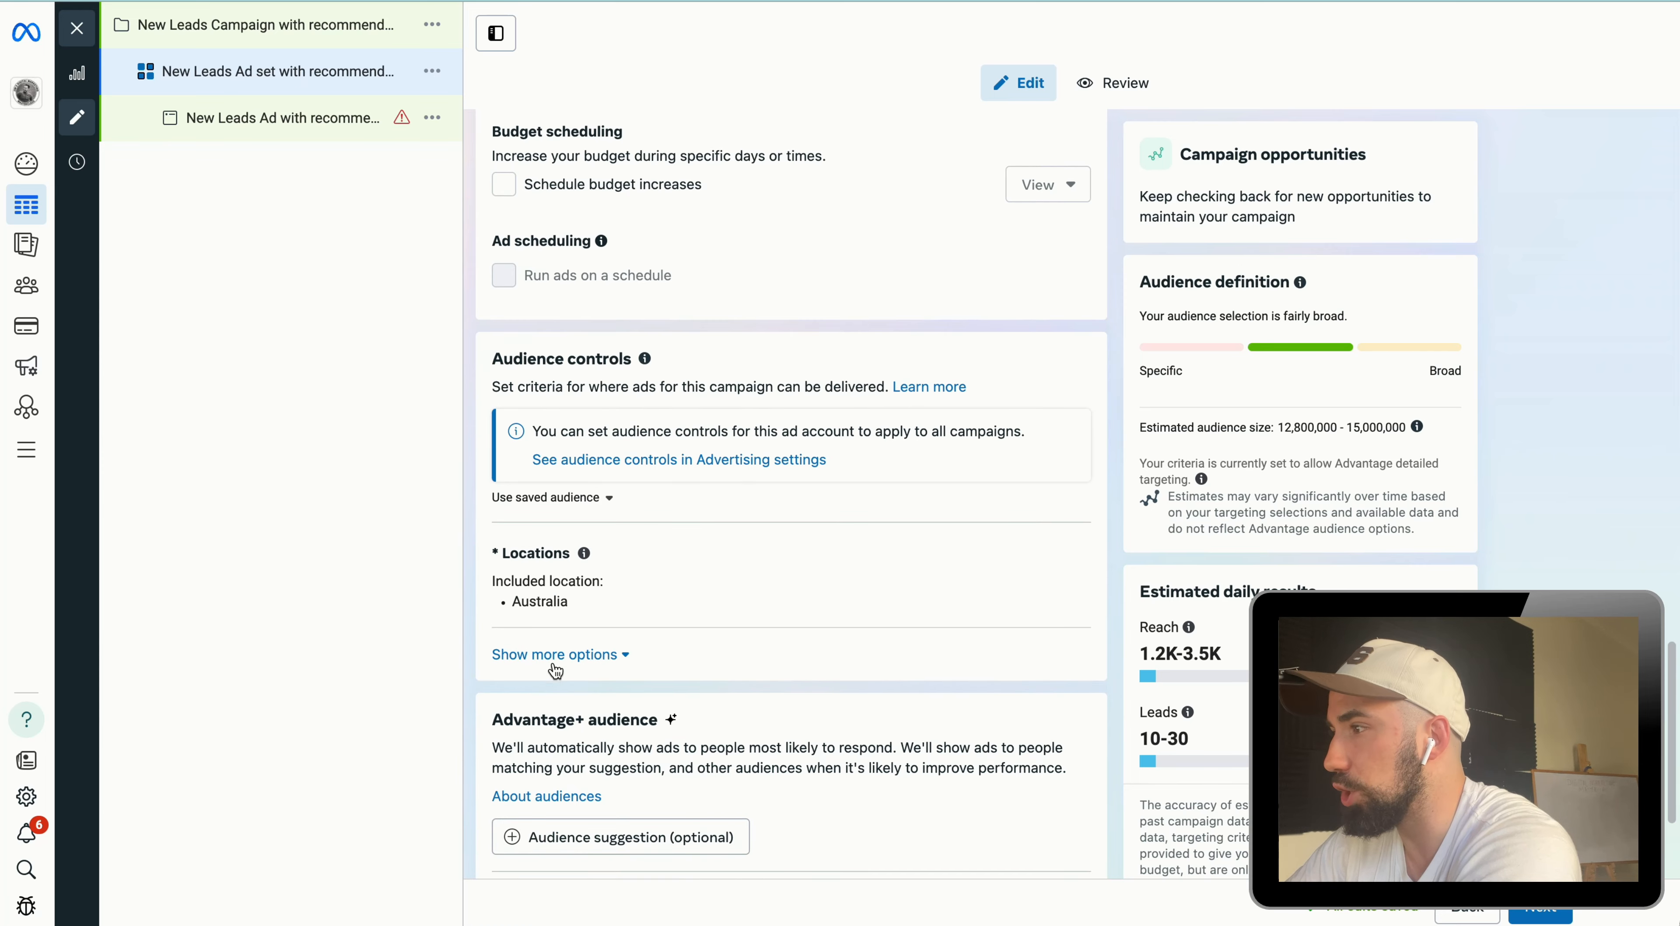
click(580, 663)
scroll(579, 671, down, 3)
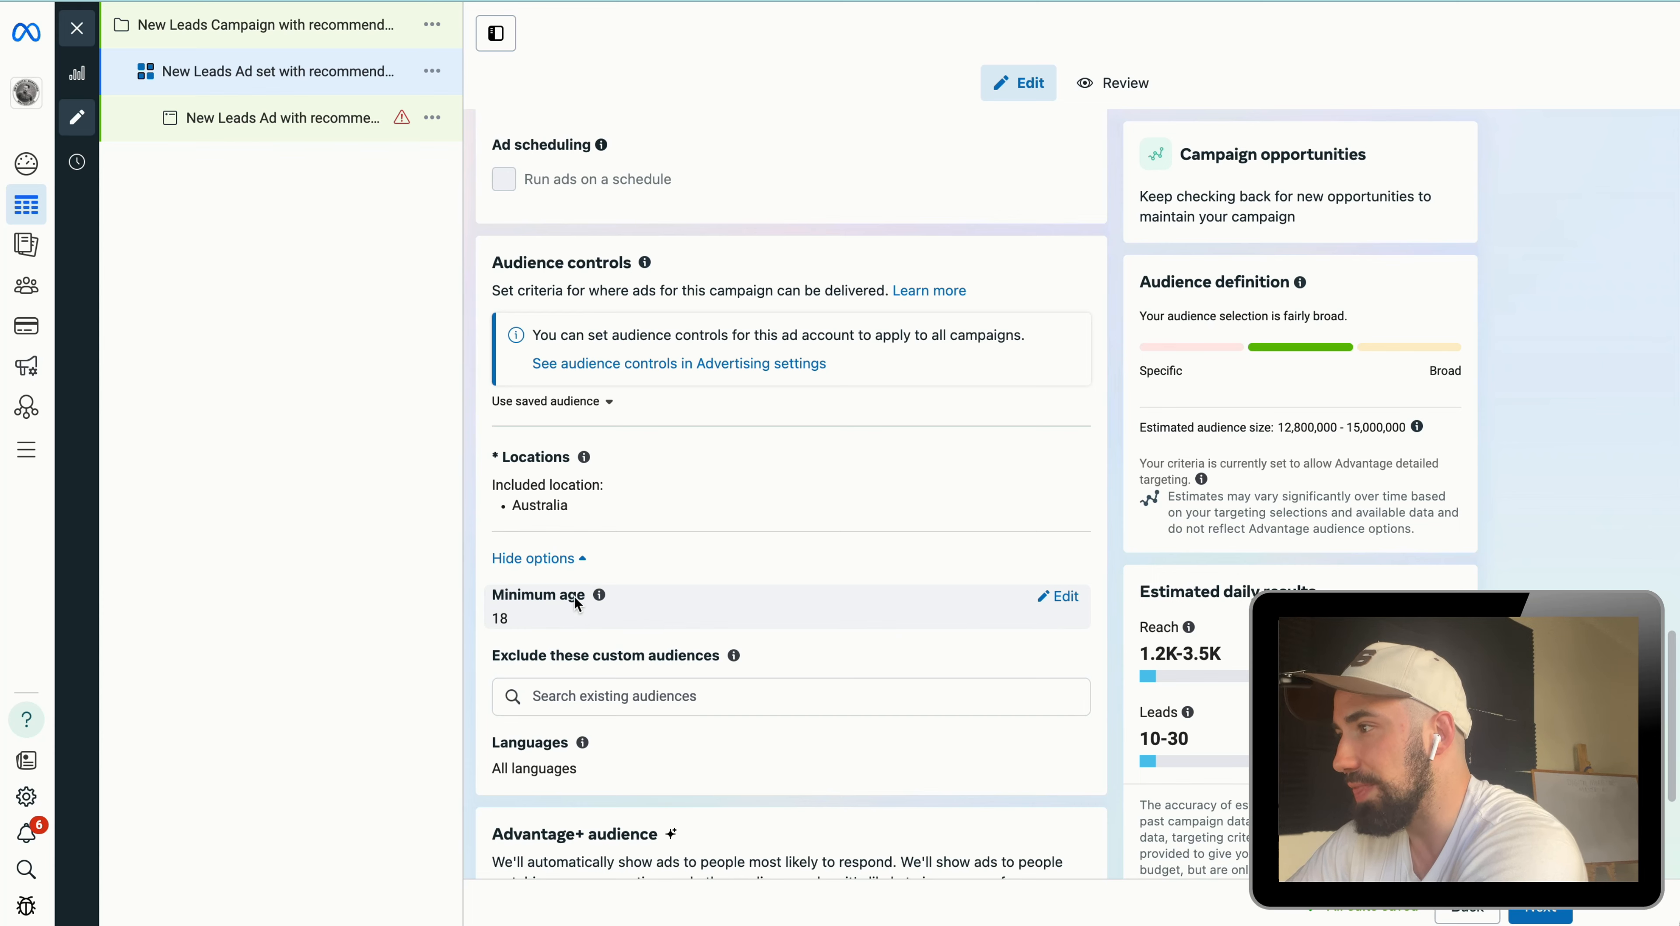
scroll(593, 599, down, 5)
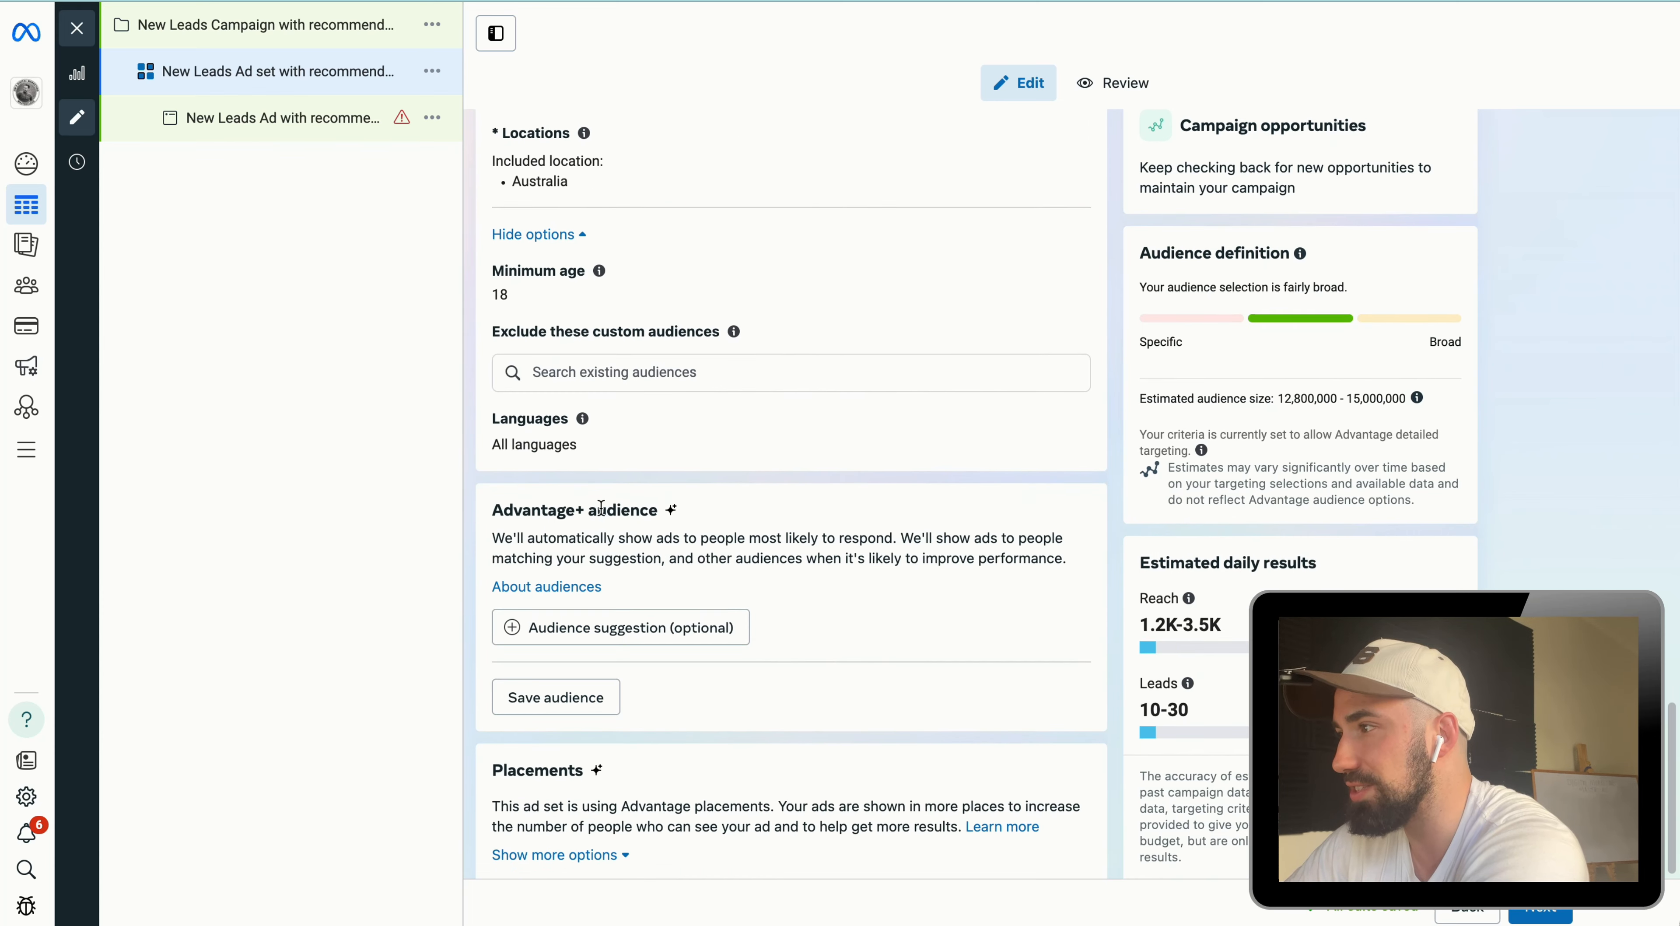
Step: Highlight the Advantage+ audience heading and review the audience settings
drag(685, 509, 497, 506)
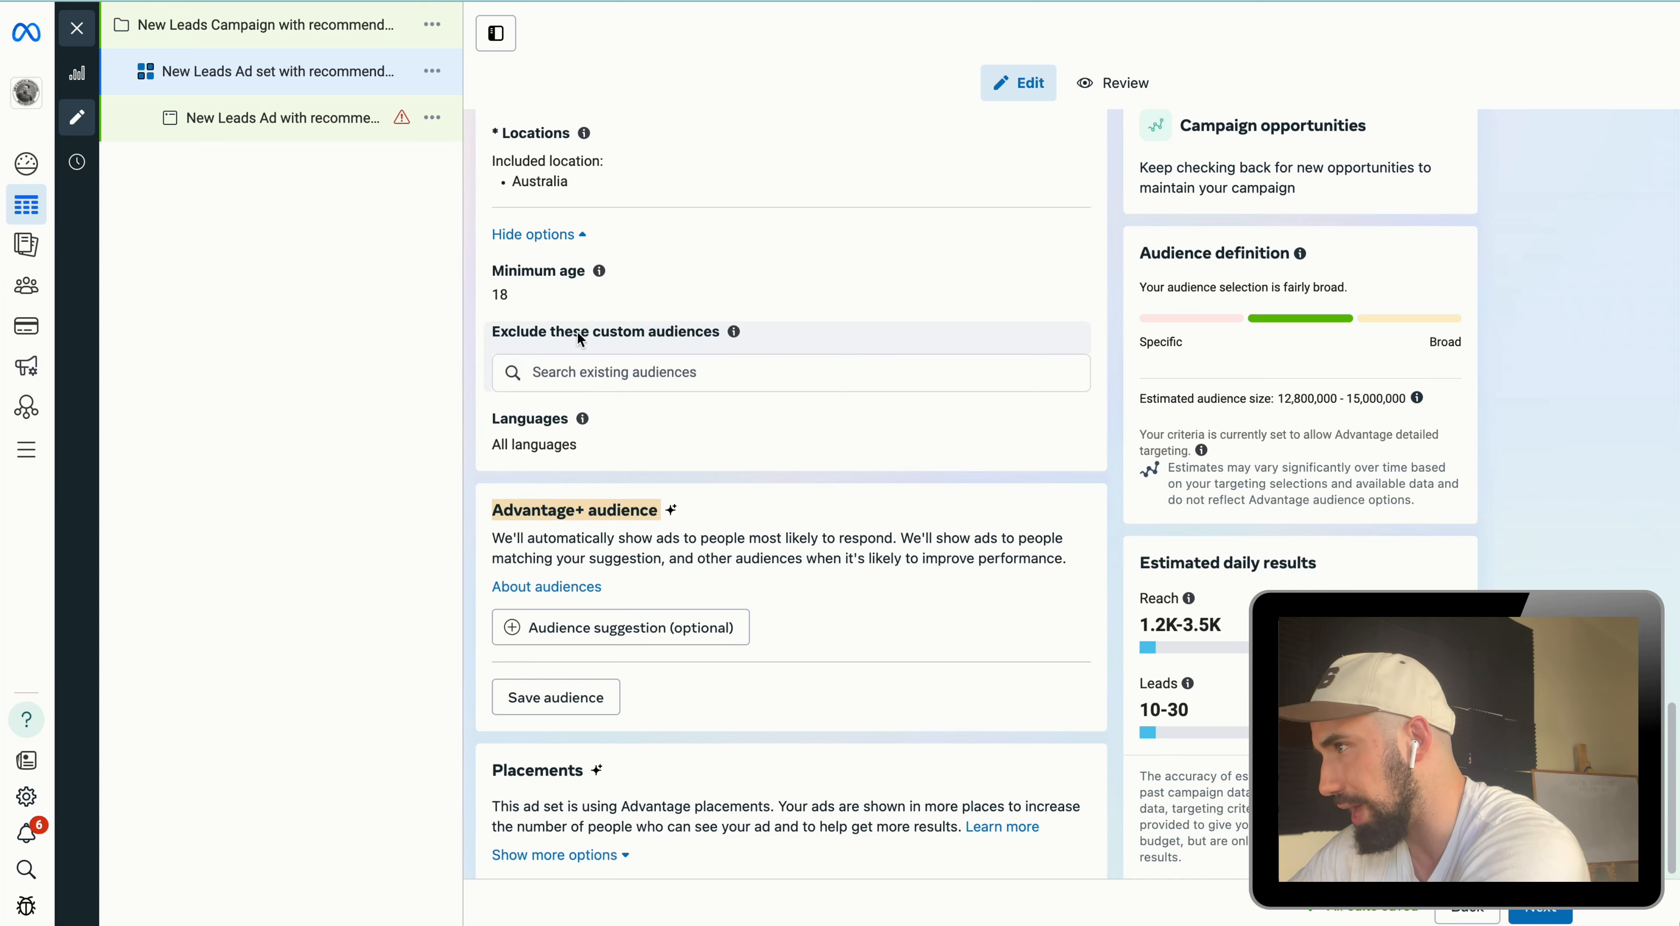
scroll(695, 364, up, 2)
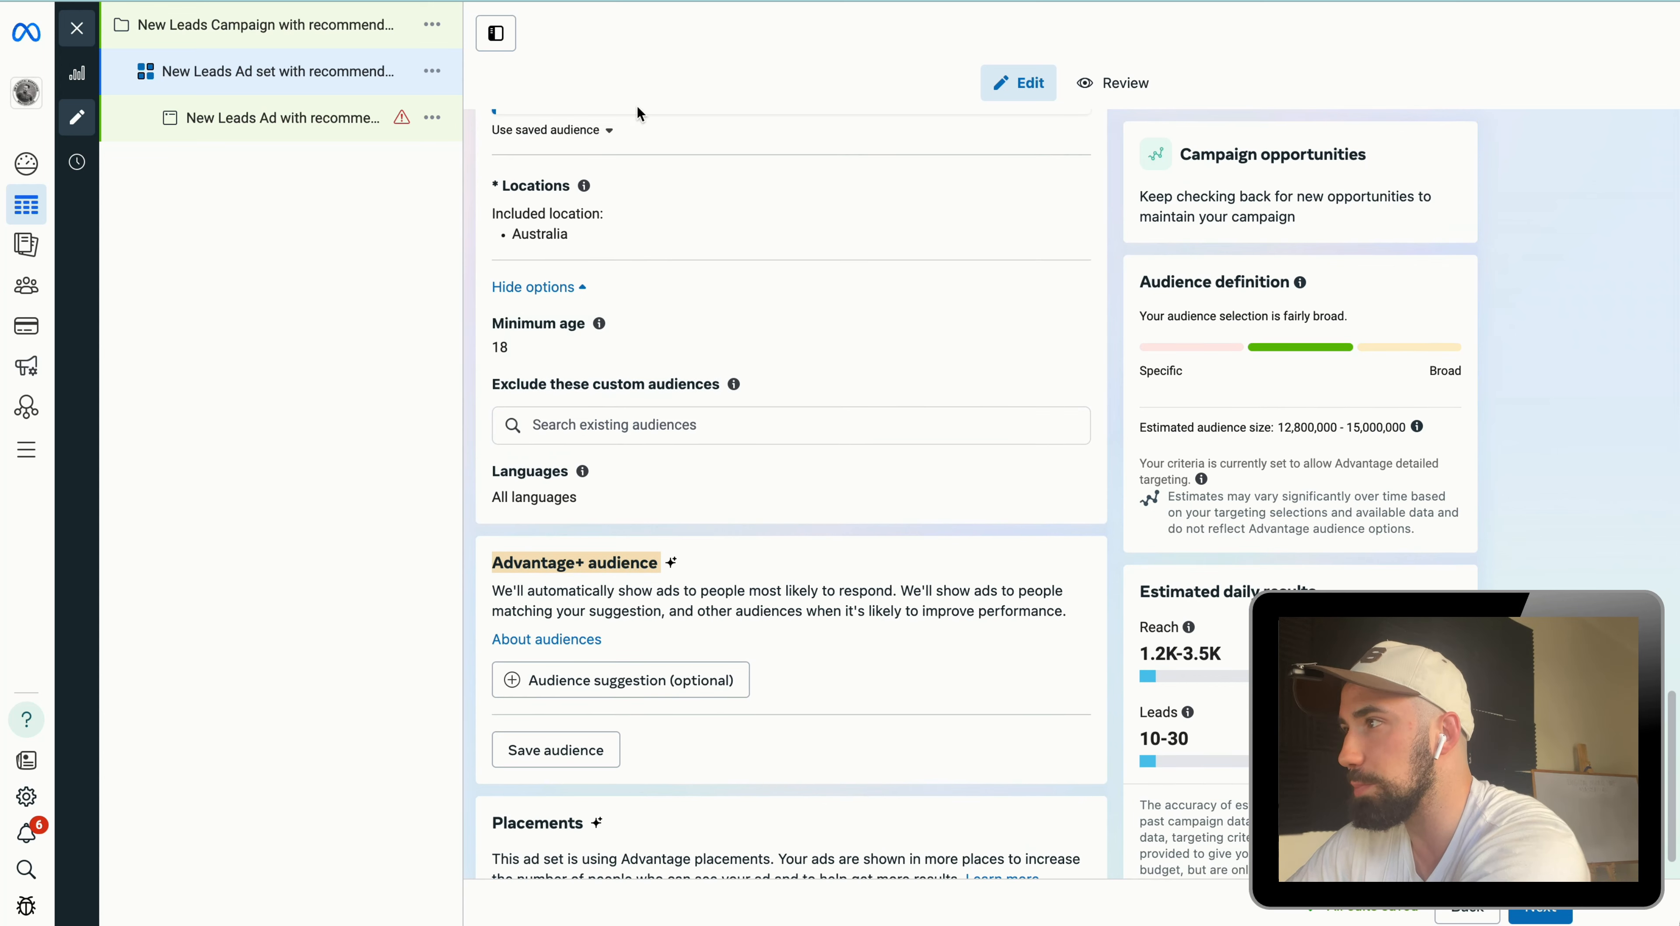
scroll(685, 418, up, 3)
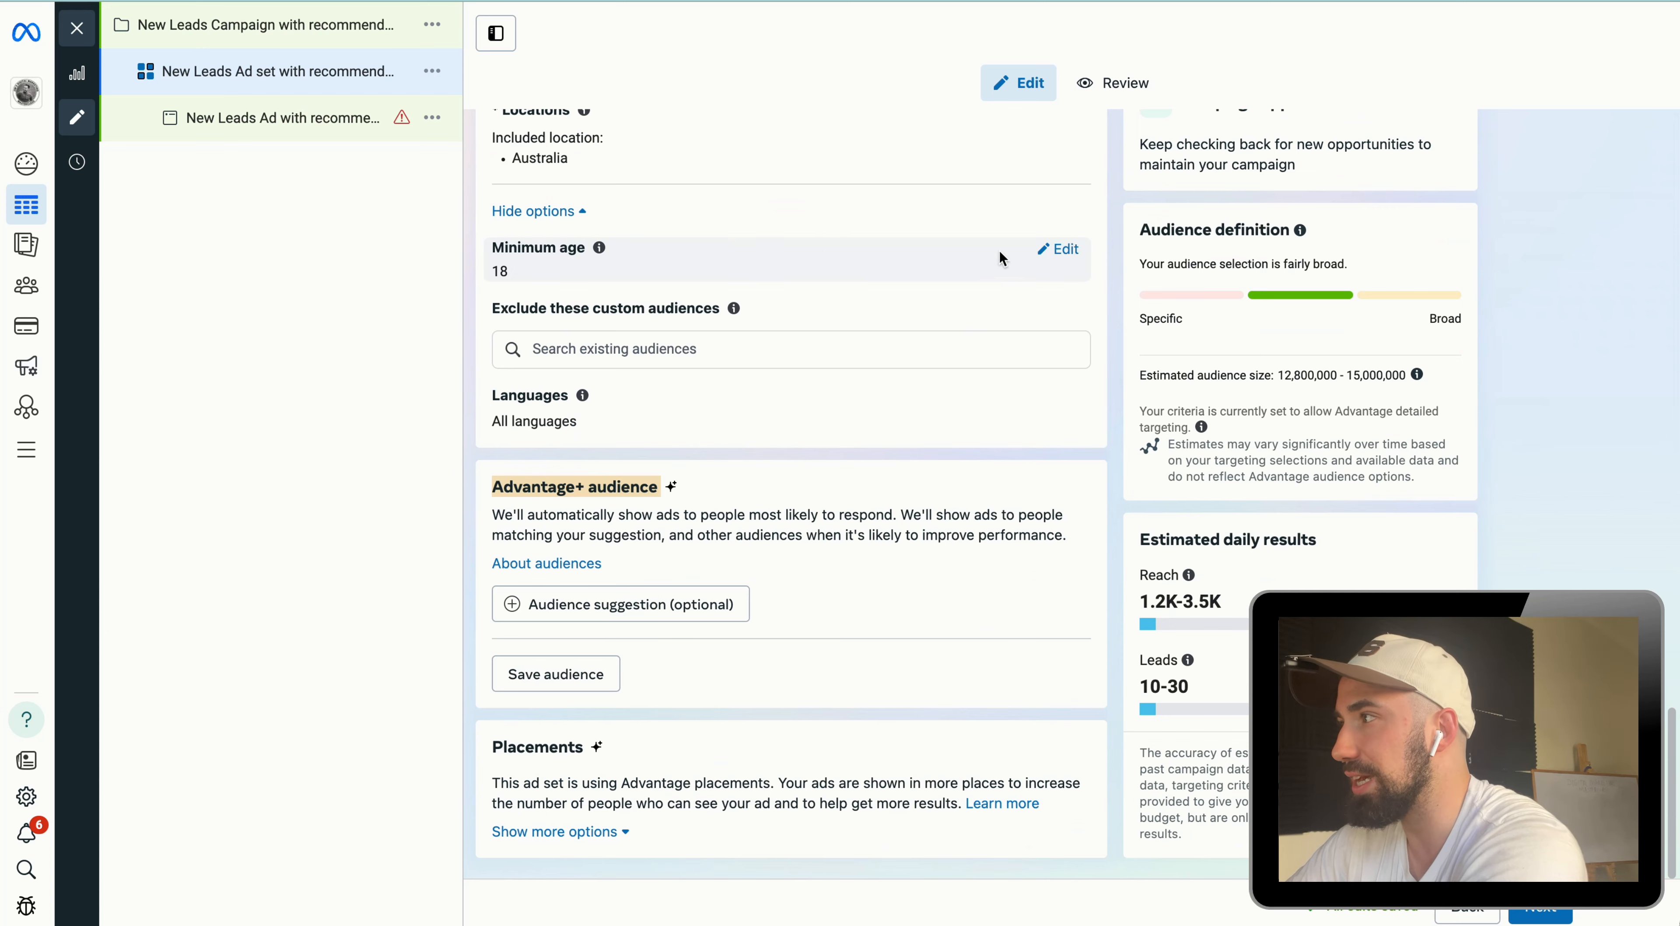
click(1063, 251)
click(555, 285)
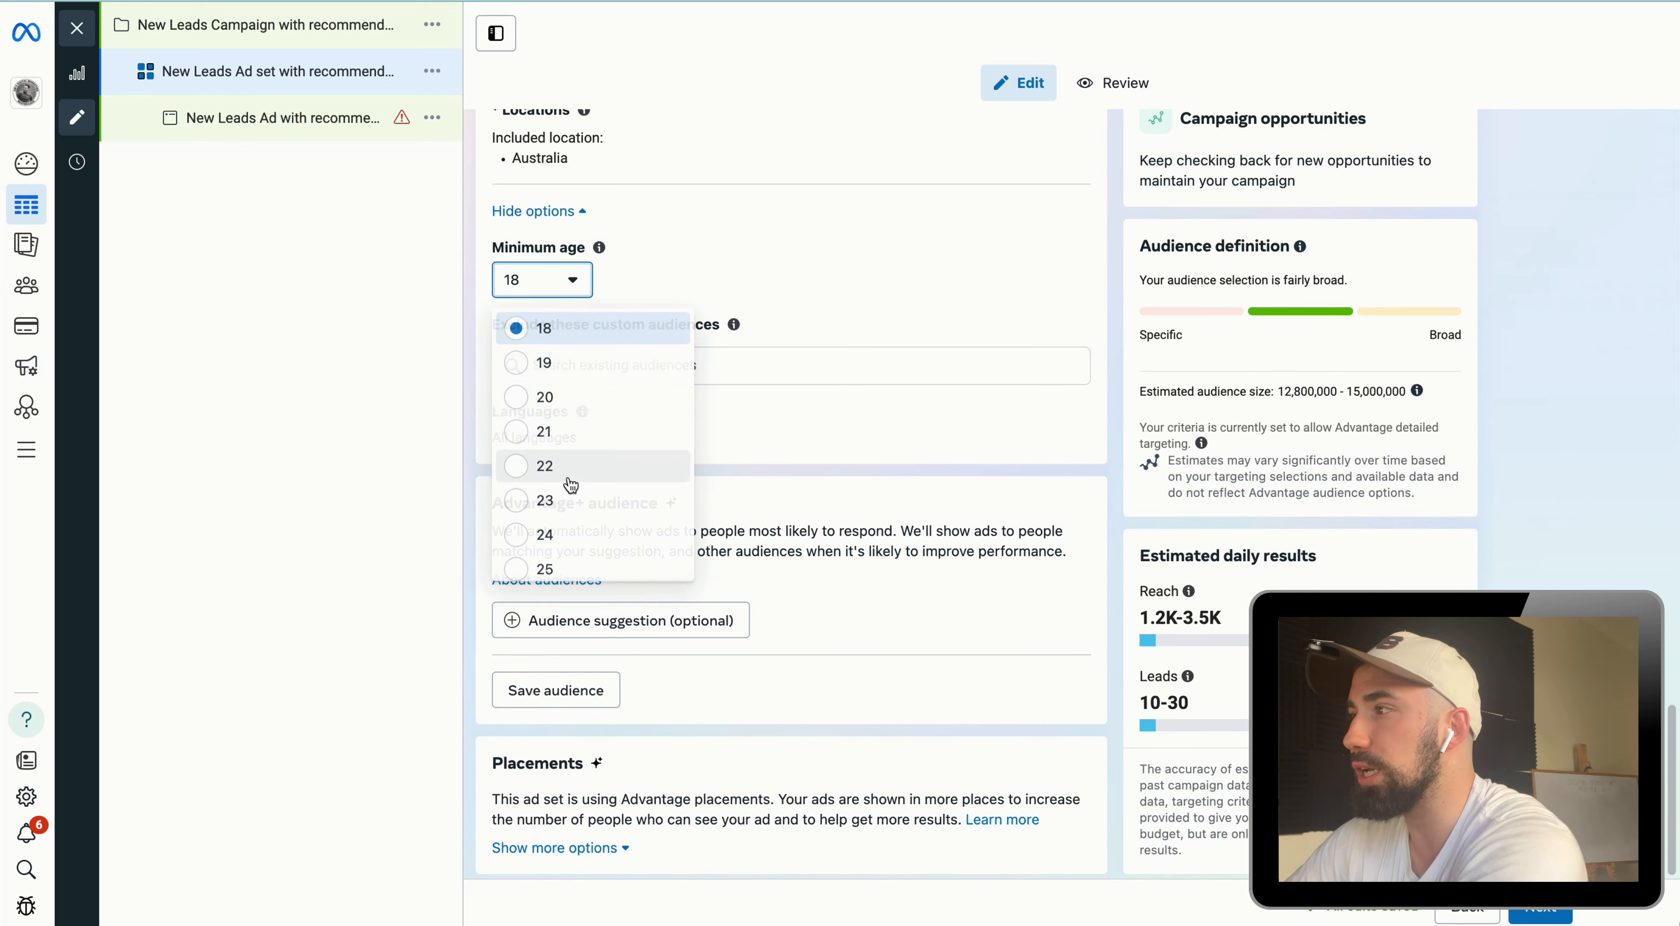
click(935, 440)
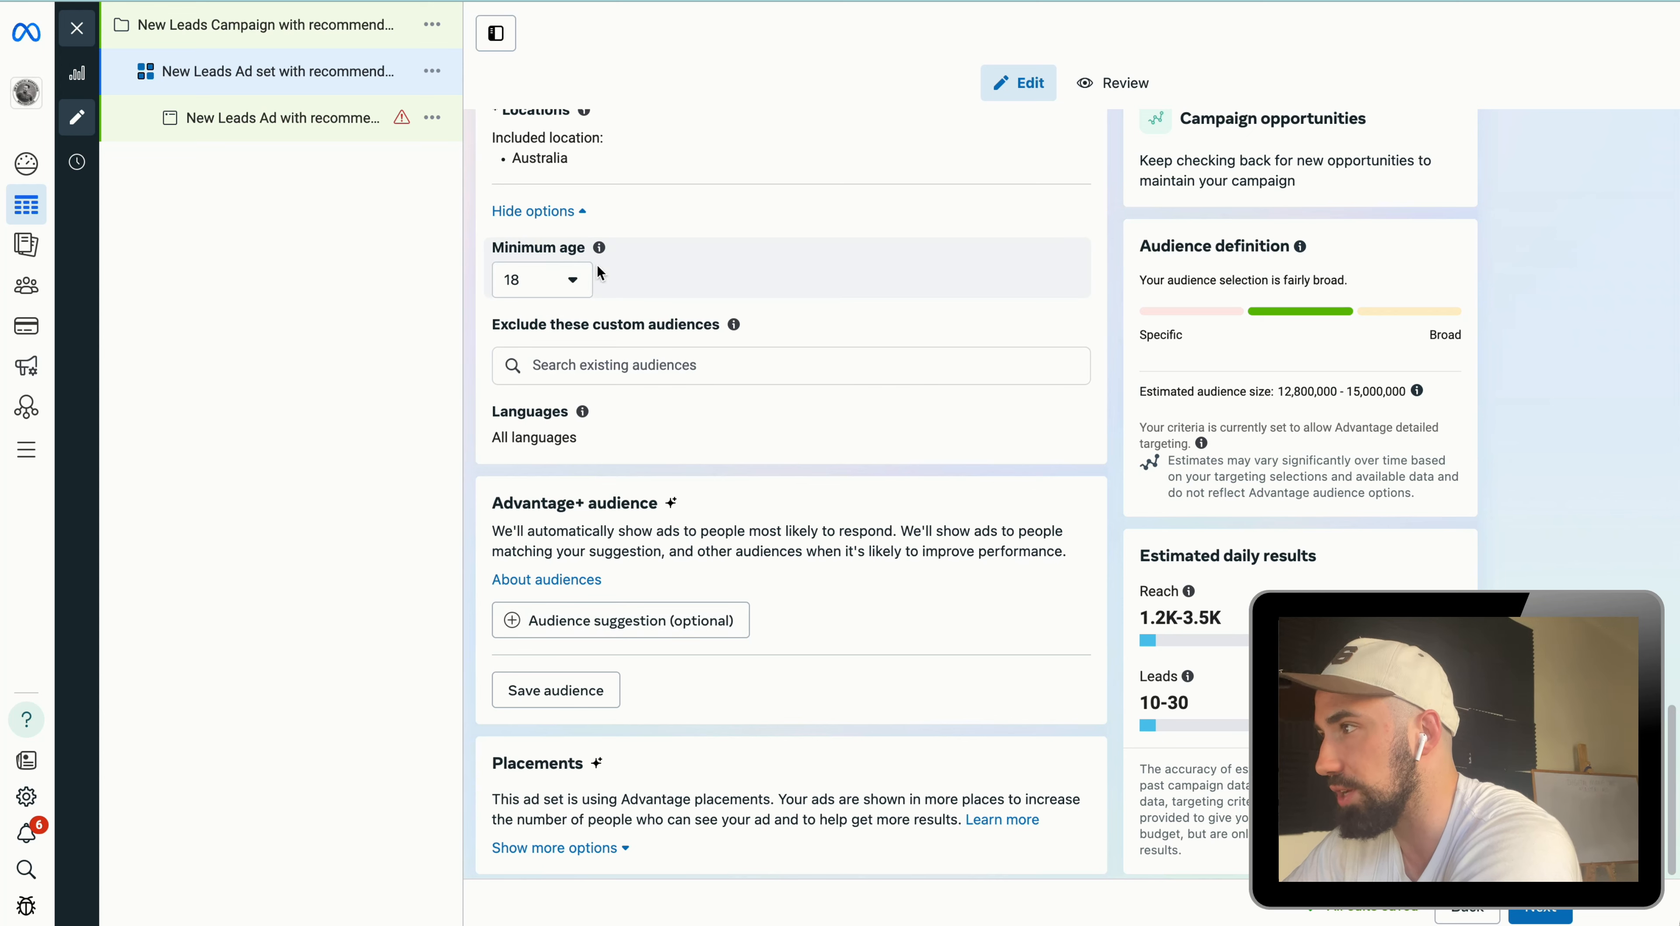
Step: Expand the audience suggestion options under Advantage+ audience to reveal age, gender and detailed targeting
scroll(637, 614, down, 1)
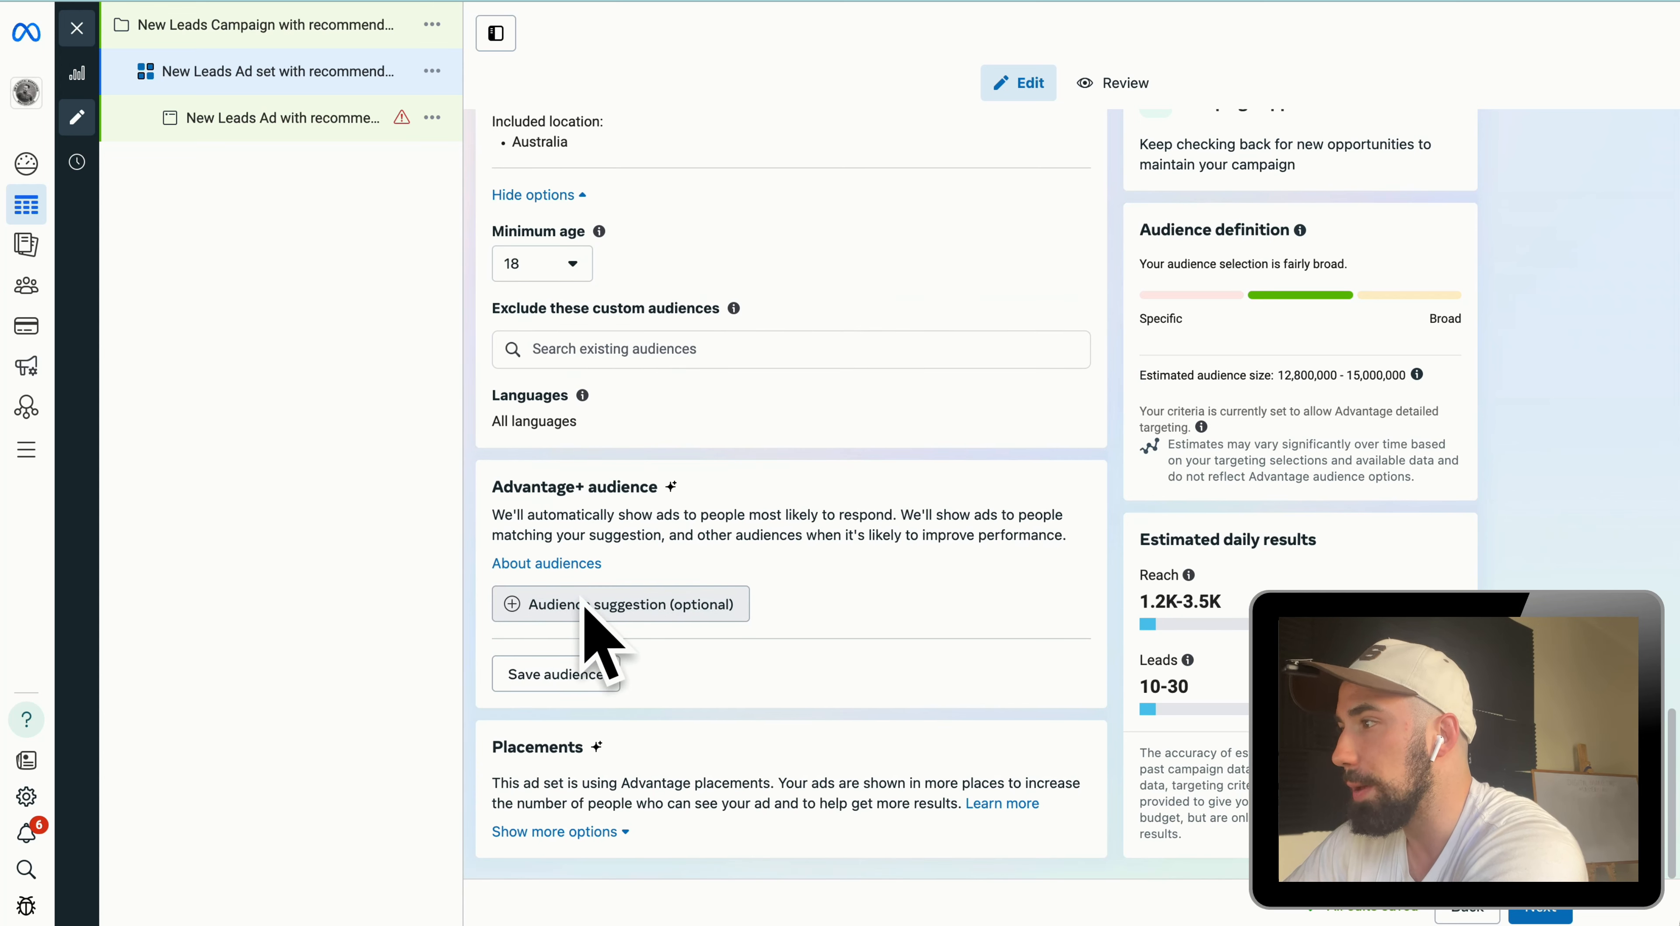
click(633, 604)
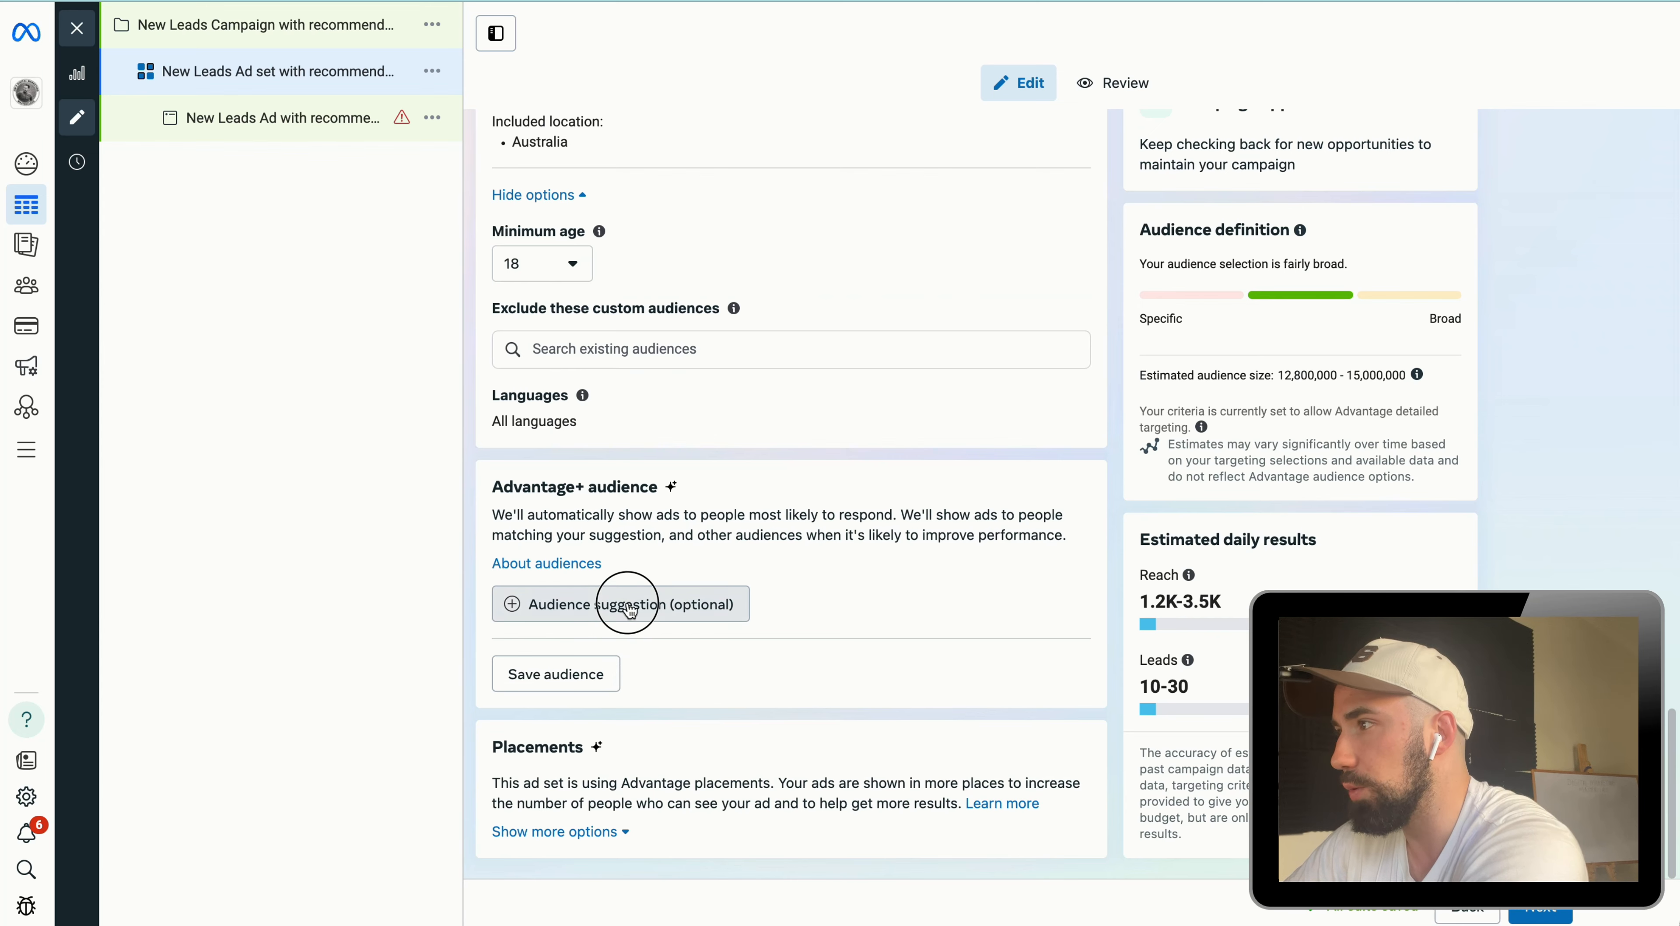
scroll(982, 724, down, 3)
scroll(978, 715, down, 3)
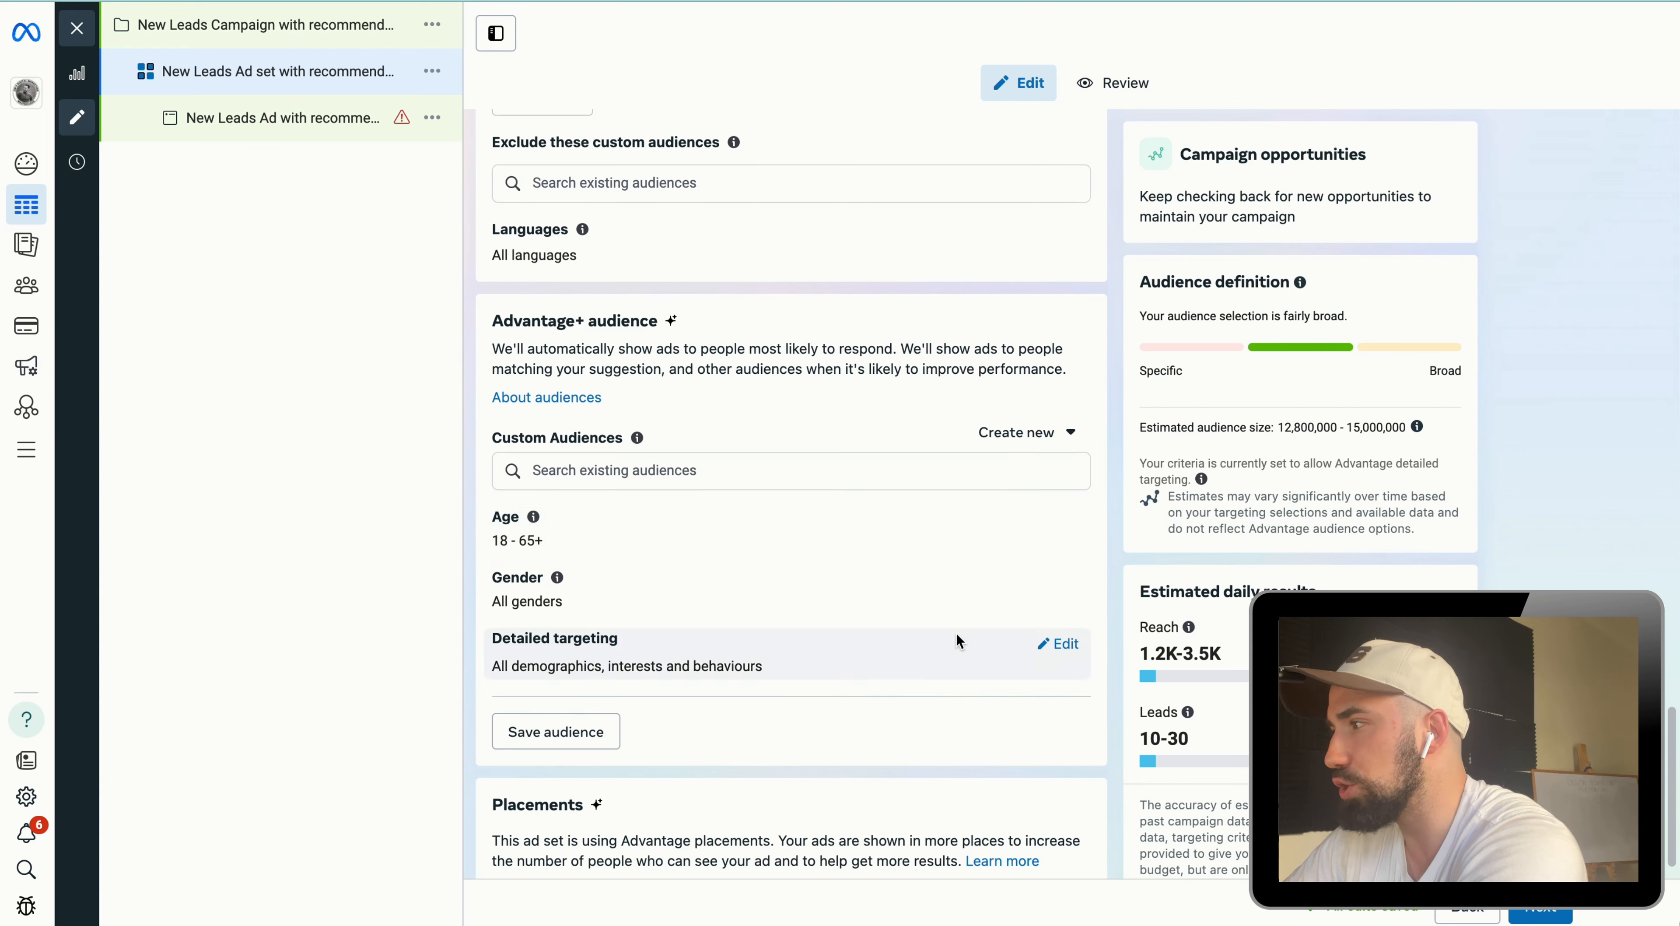
scroll(1018, 717, down, 2)
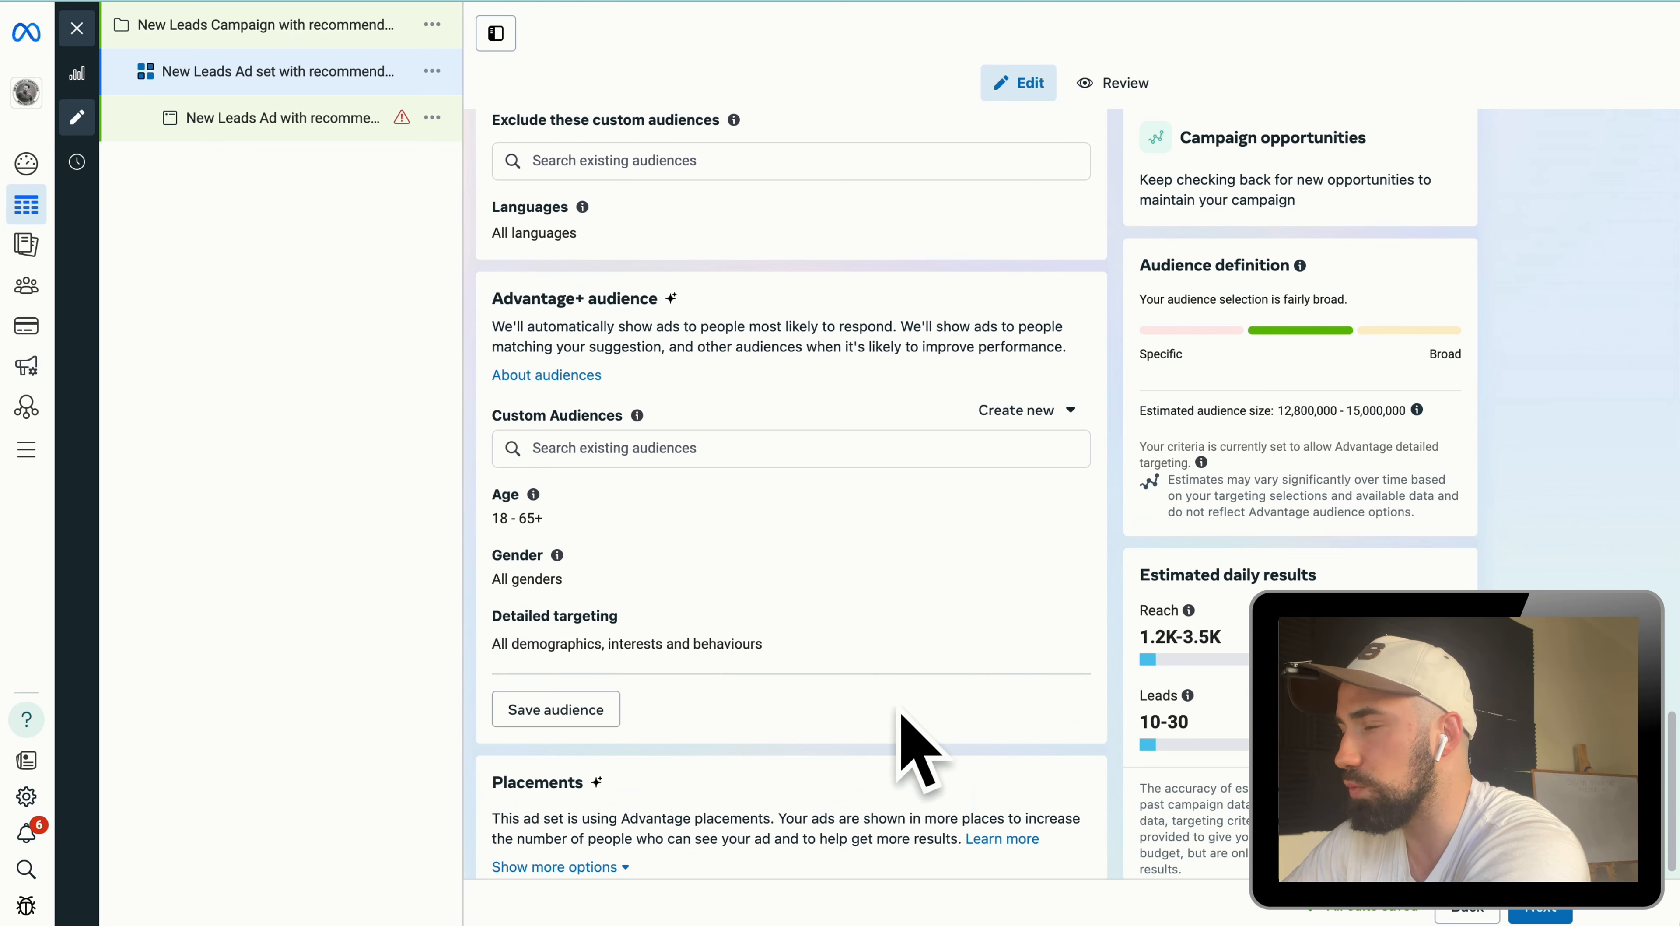
drag(675, 296, 480, 296)
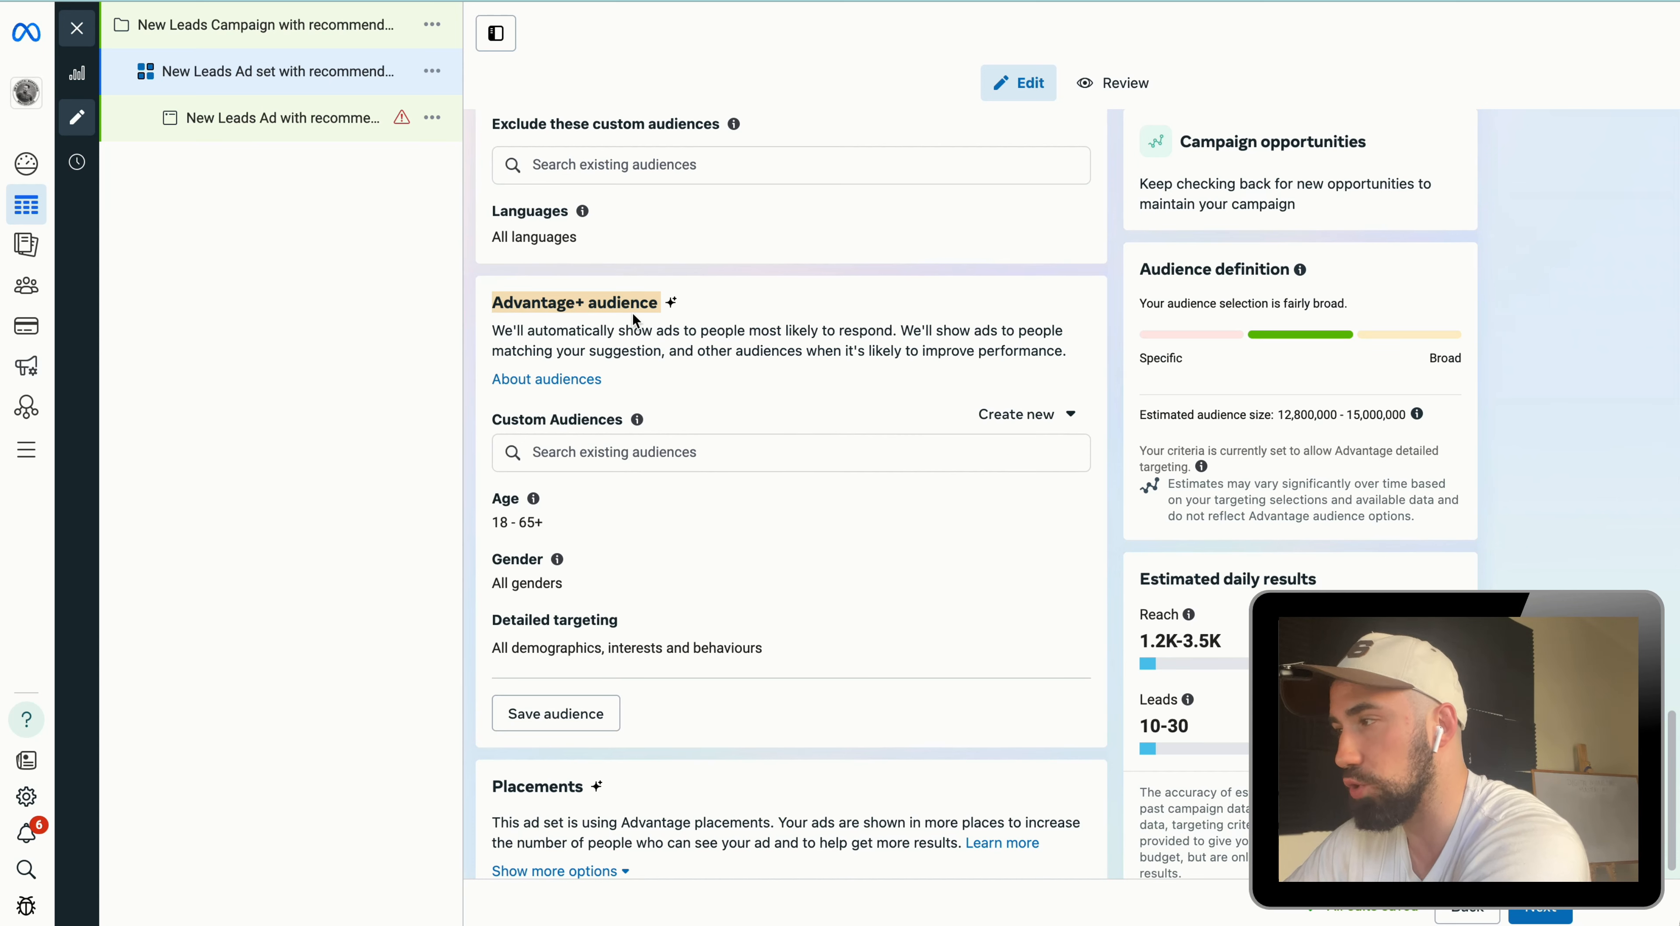
scroll(841, 460, down, 1)
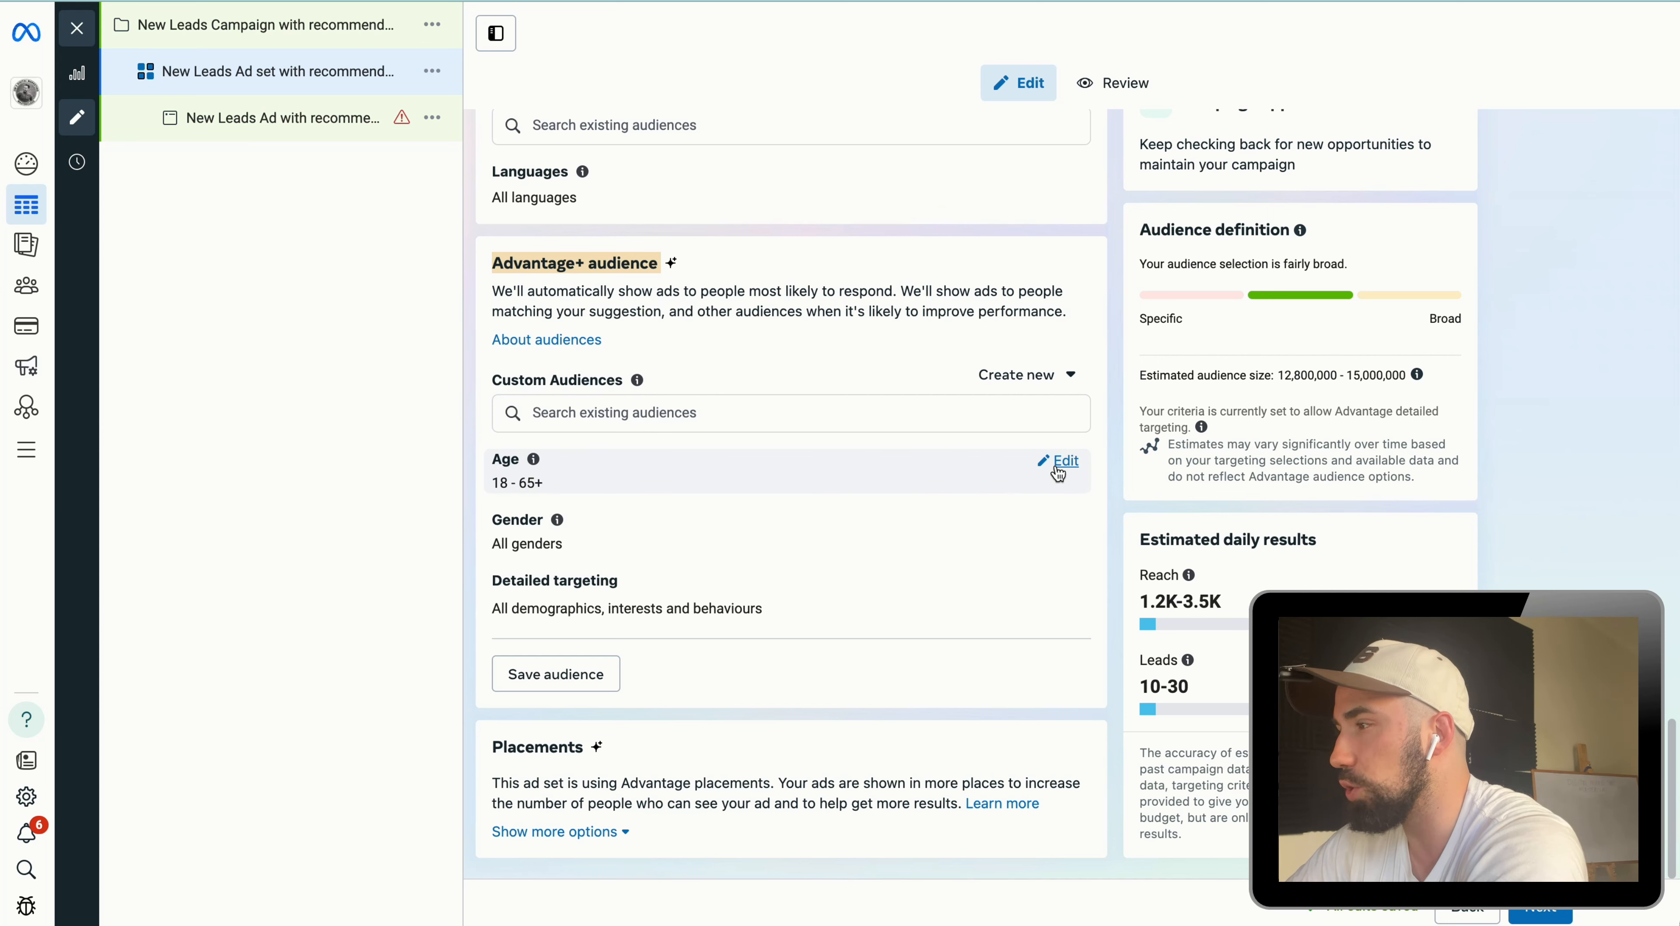
Step: Set the suggested audience age range to 25 through 35
click(1058, 475)
click(553, 492)
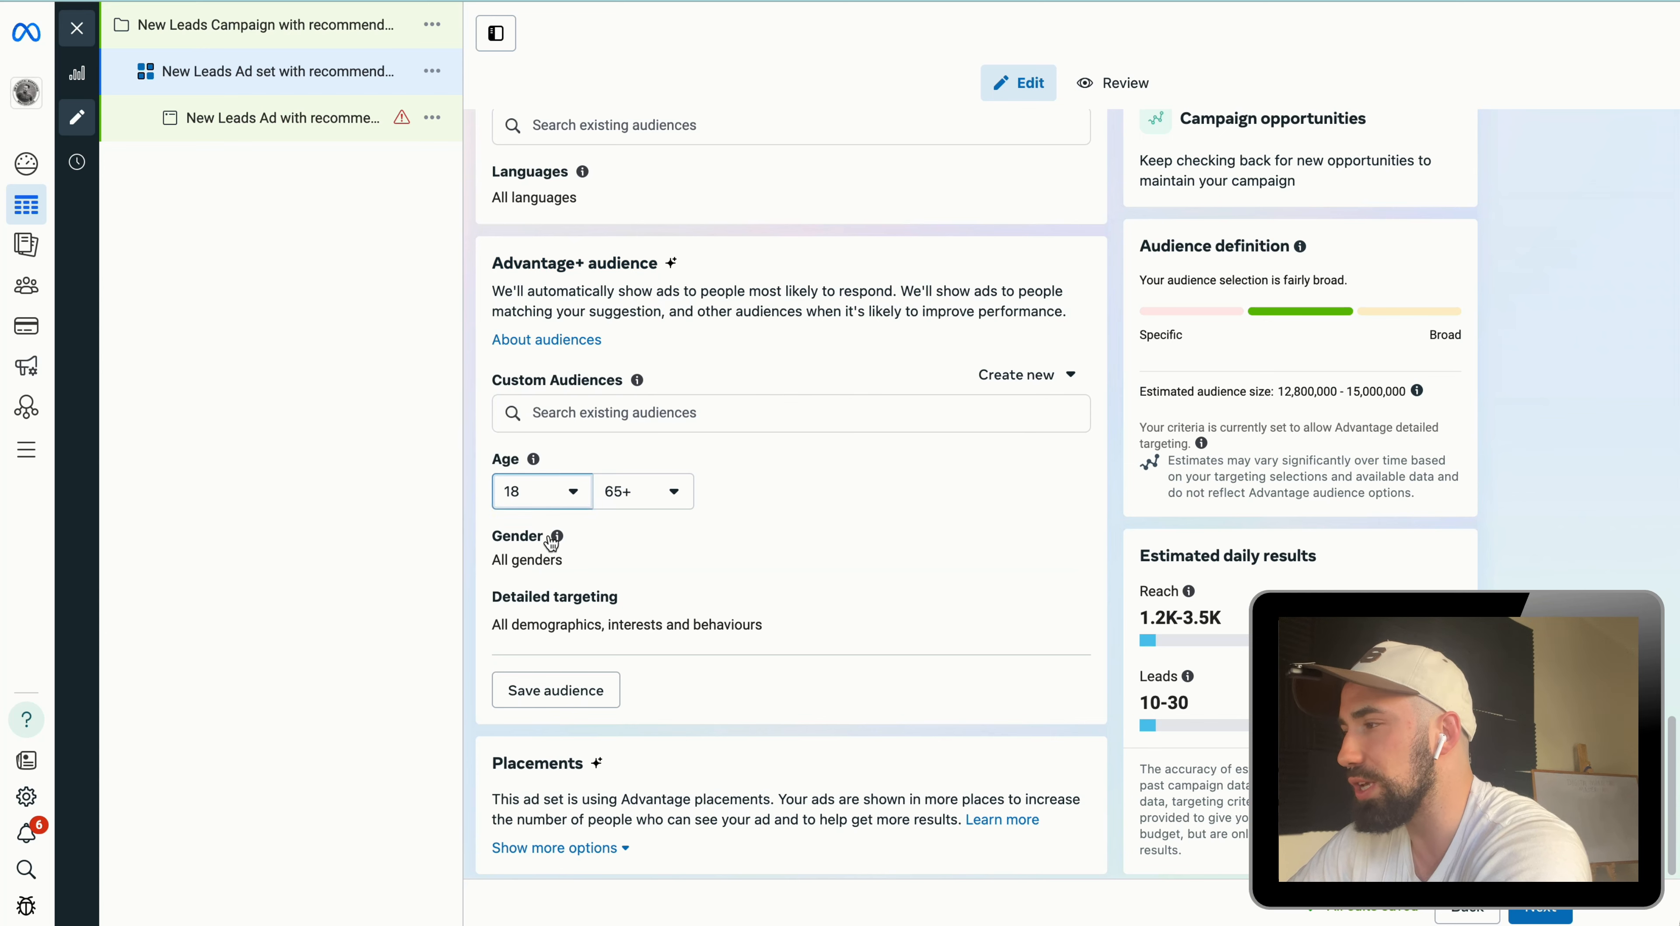
scroll(559, 673, down, 3)
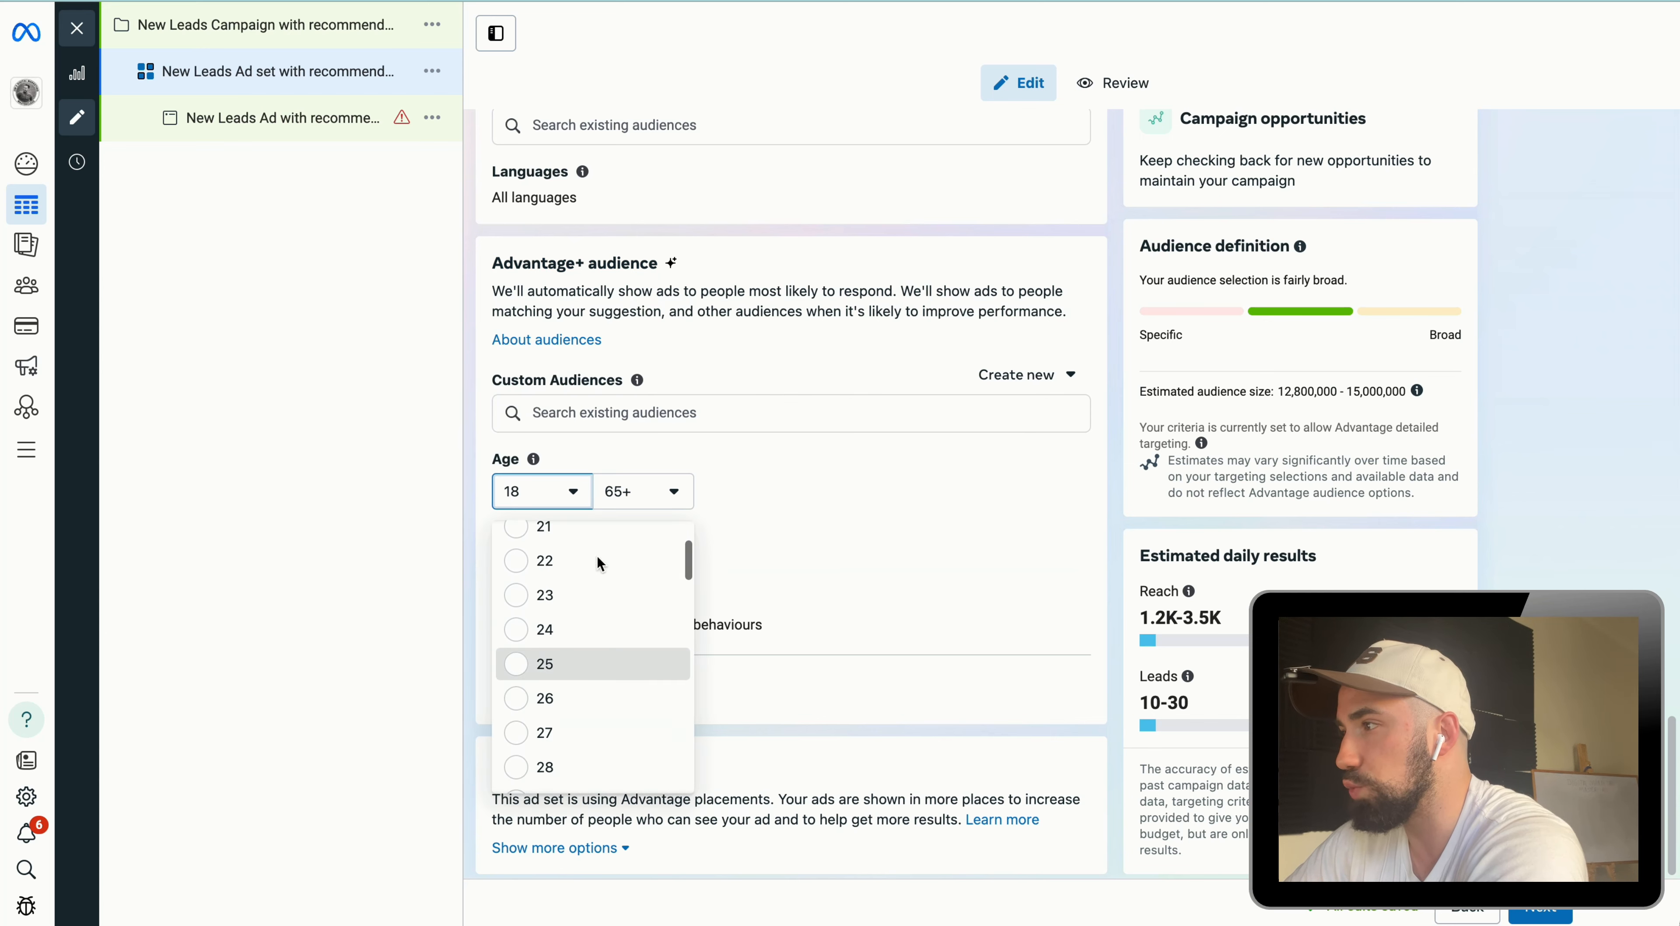
click(581, 667)
click(649, 500)
scroll(704, 639, up, 5)
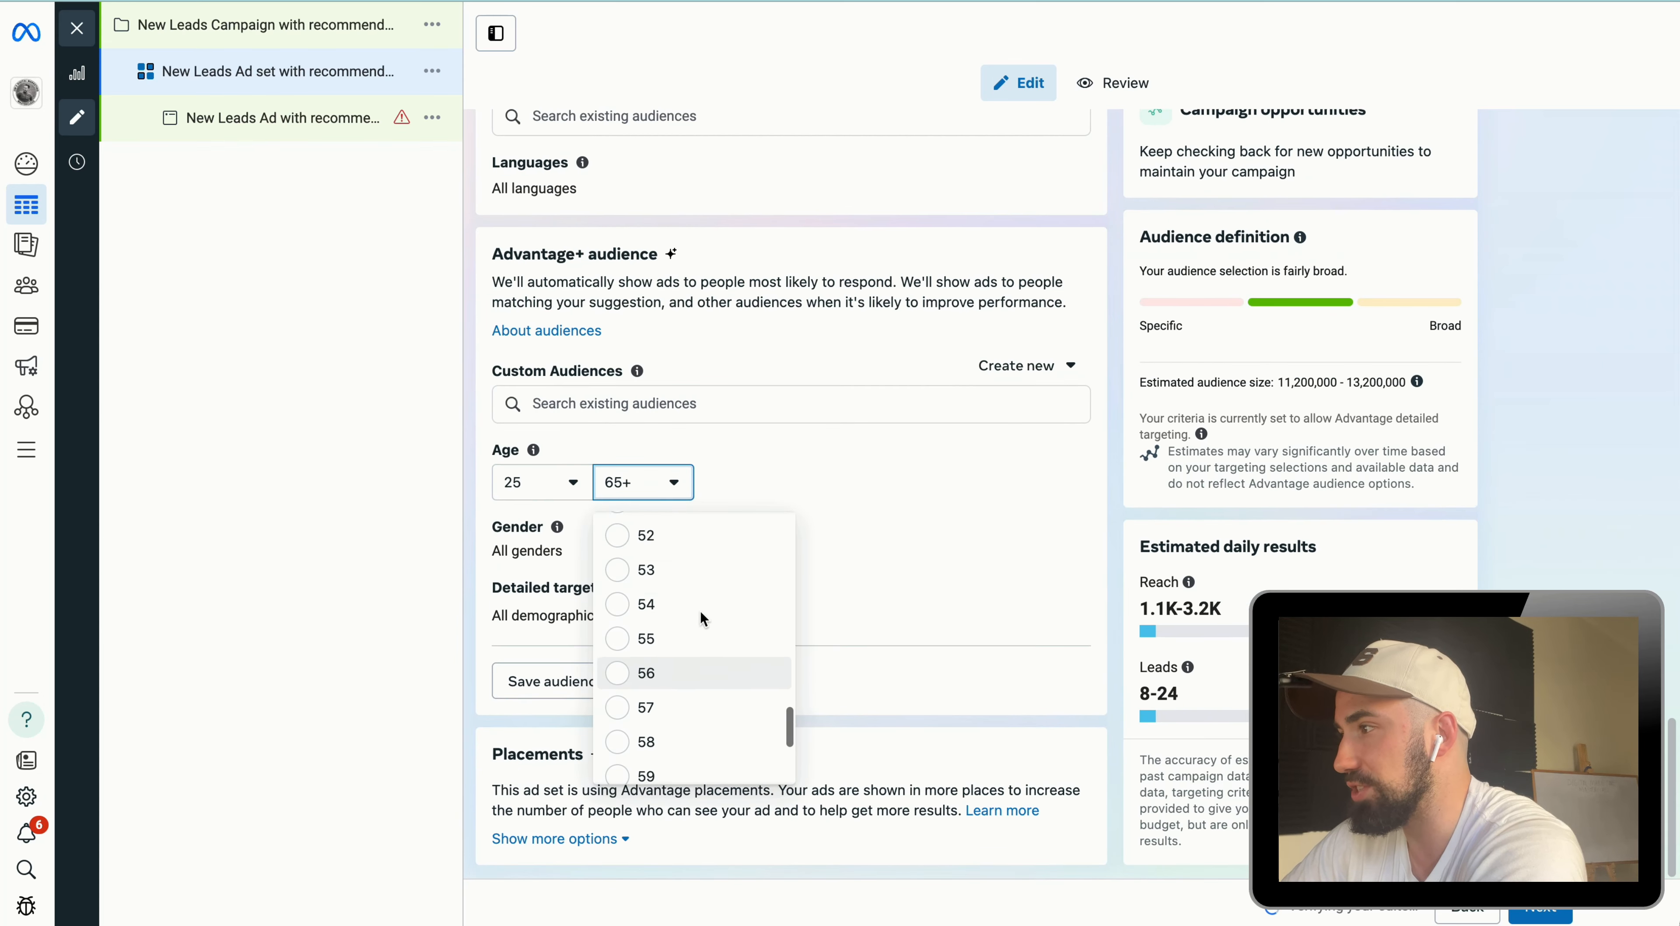
scroll(695, 626, up, 5)
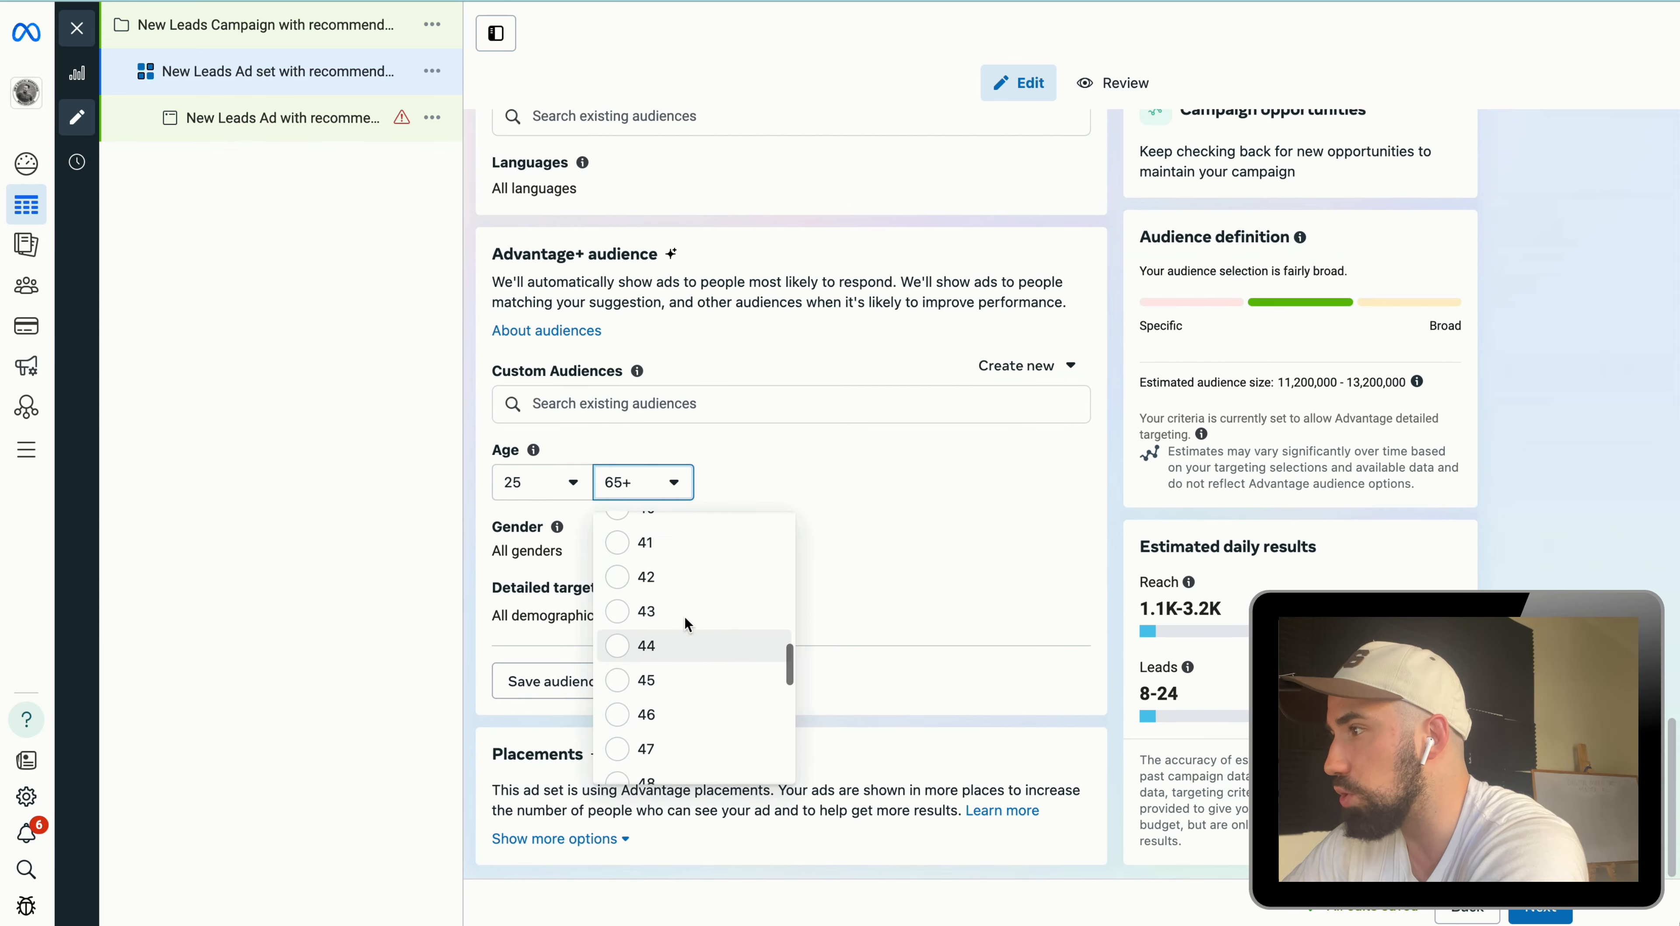
scroll(682, 607, up, 2)
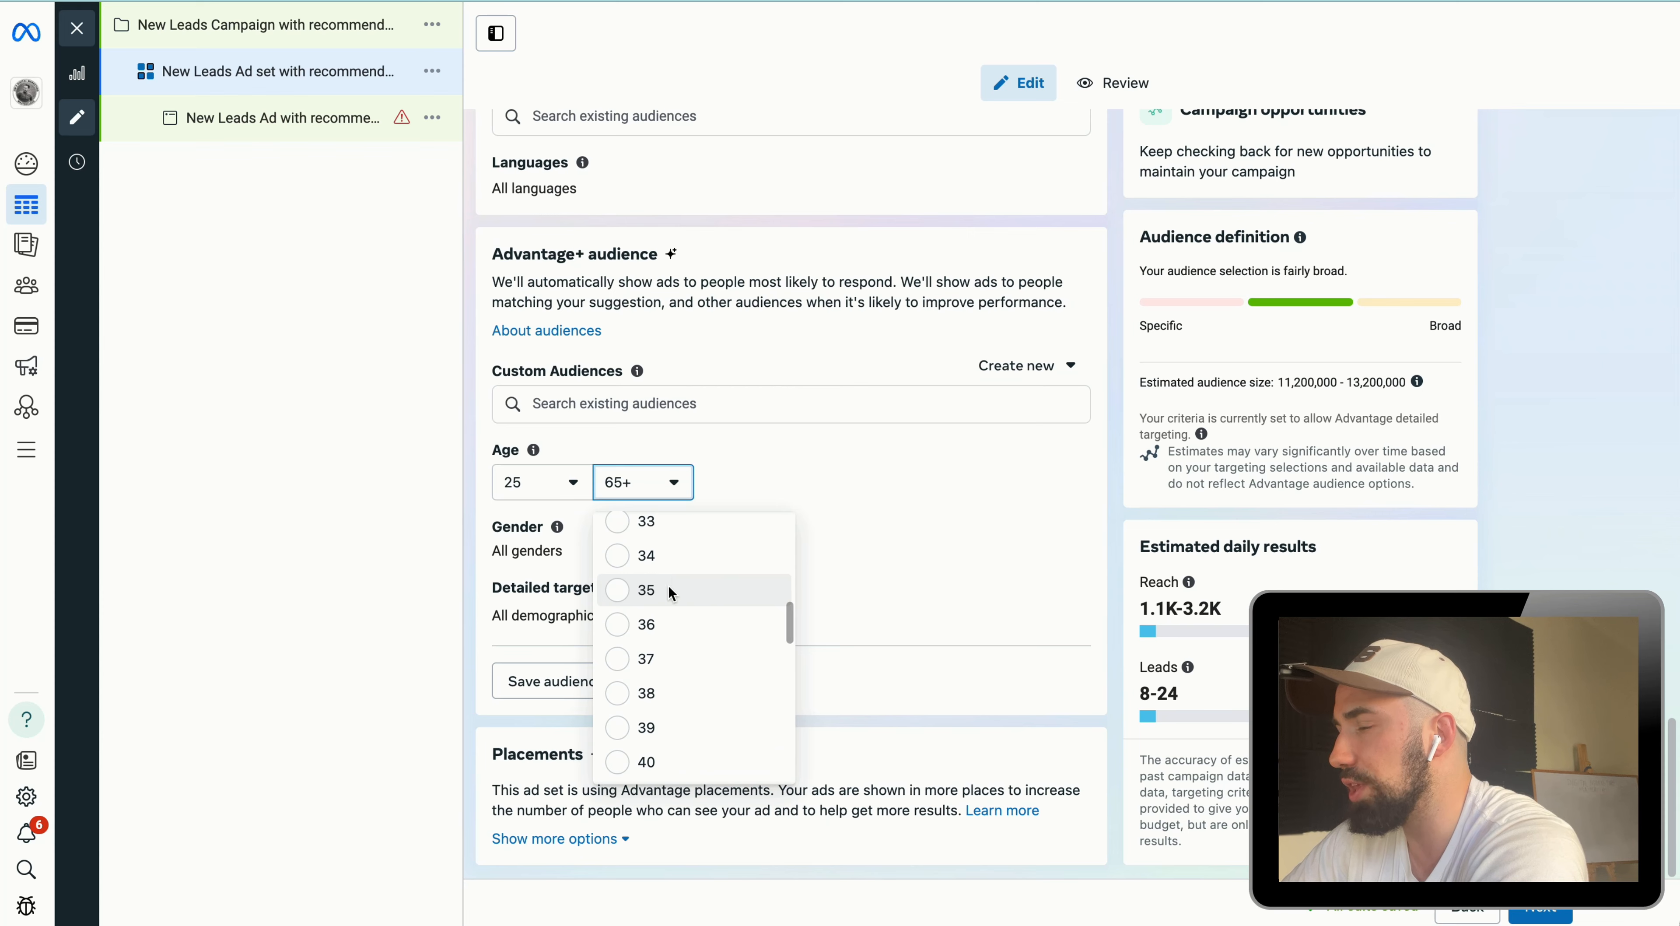
click(690, 587)
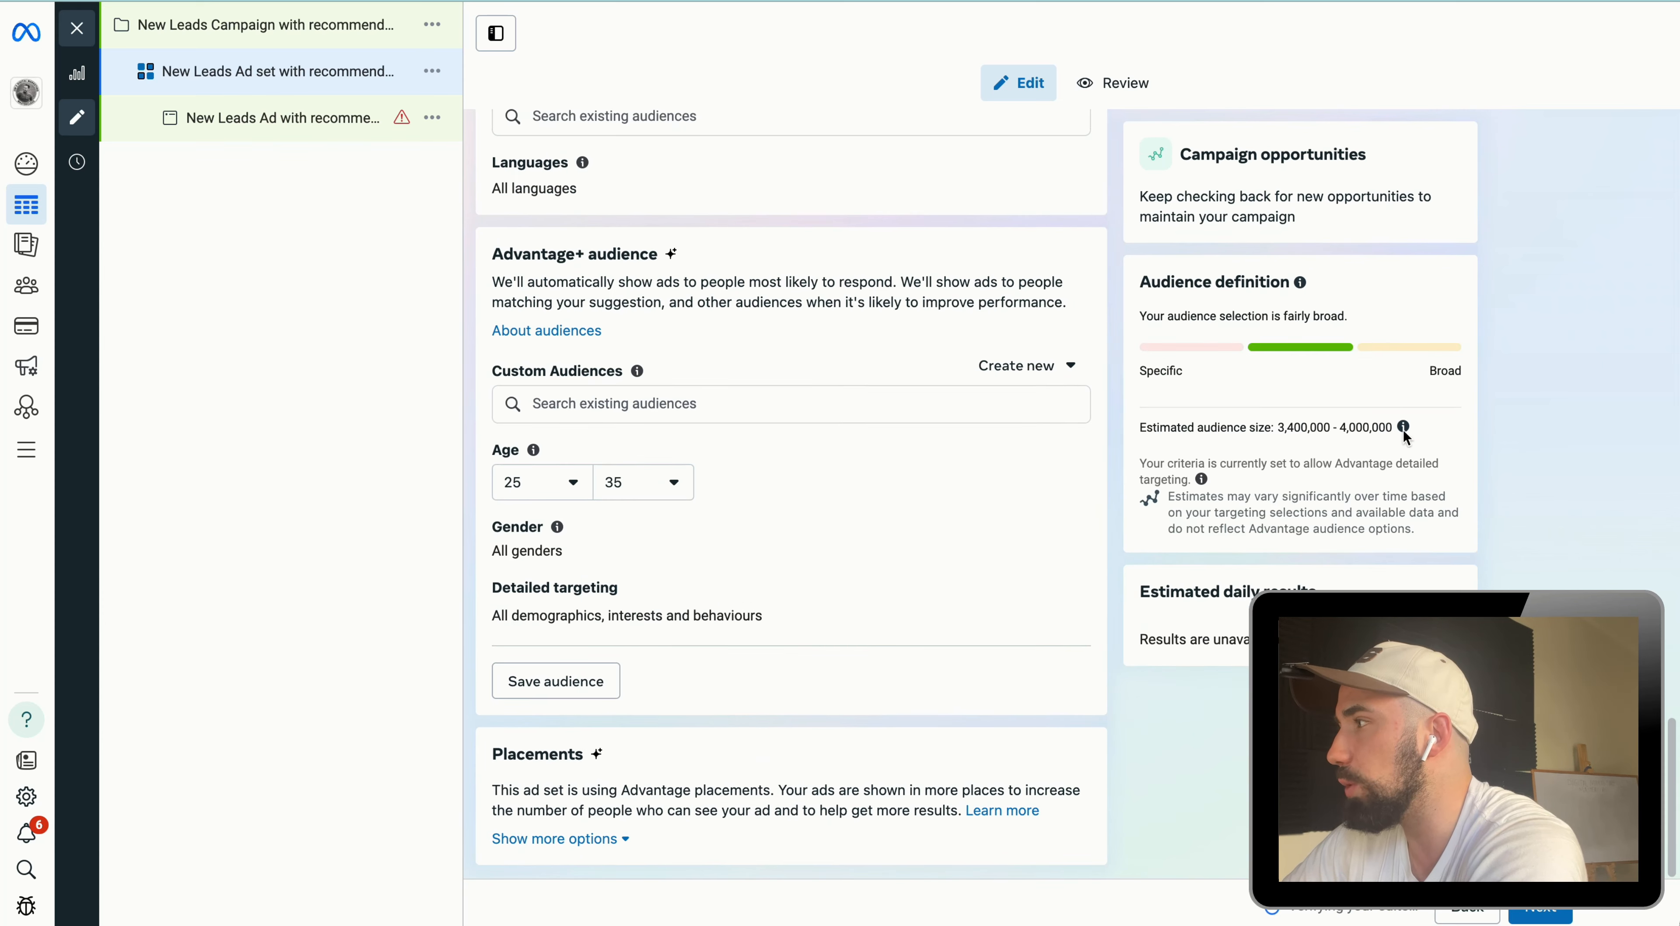
drag(1417, 428, 1285, 425)
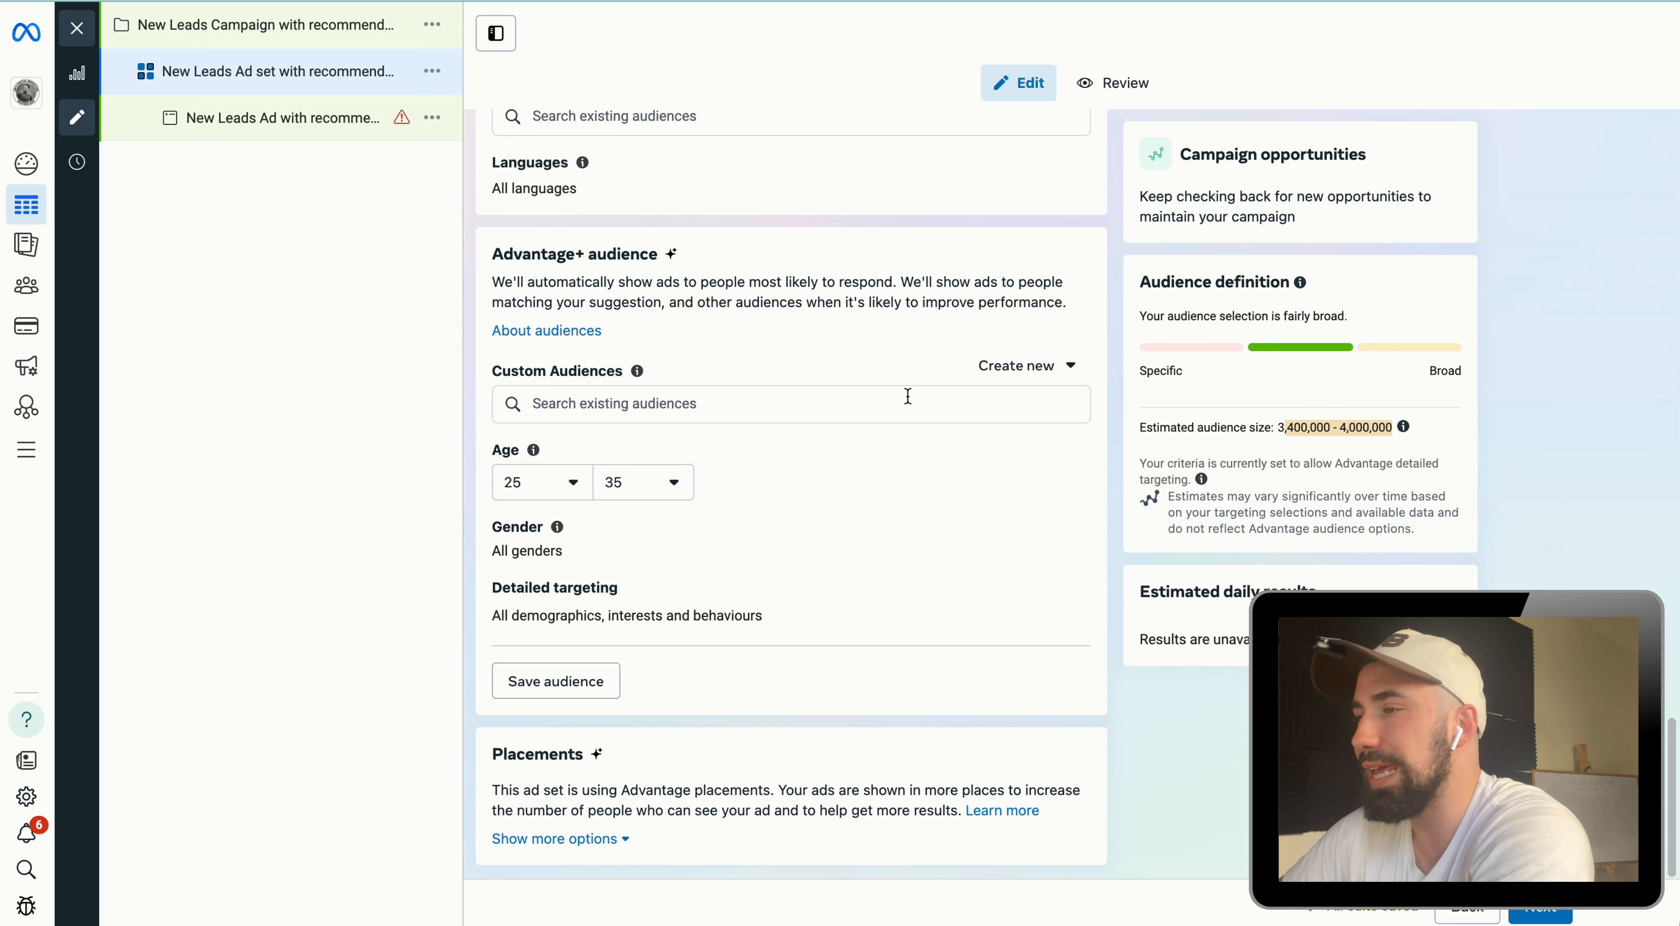
drag(1276, 422, 1428, 427)
Step: Search detailed targeting for real estate and add the Real Estate employer demographic
scroll(809, 536, down, 1)
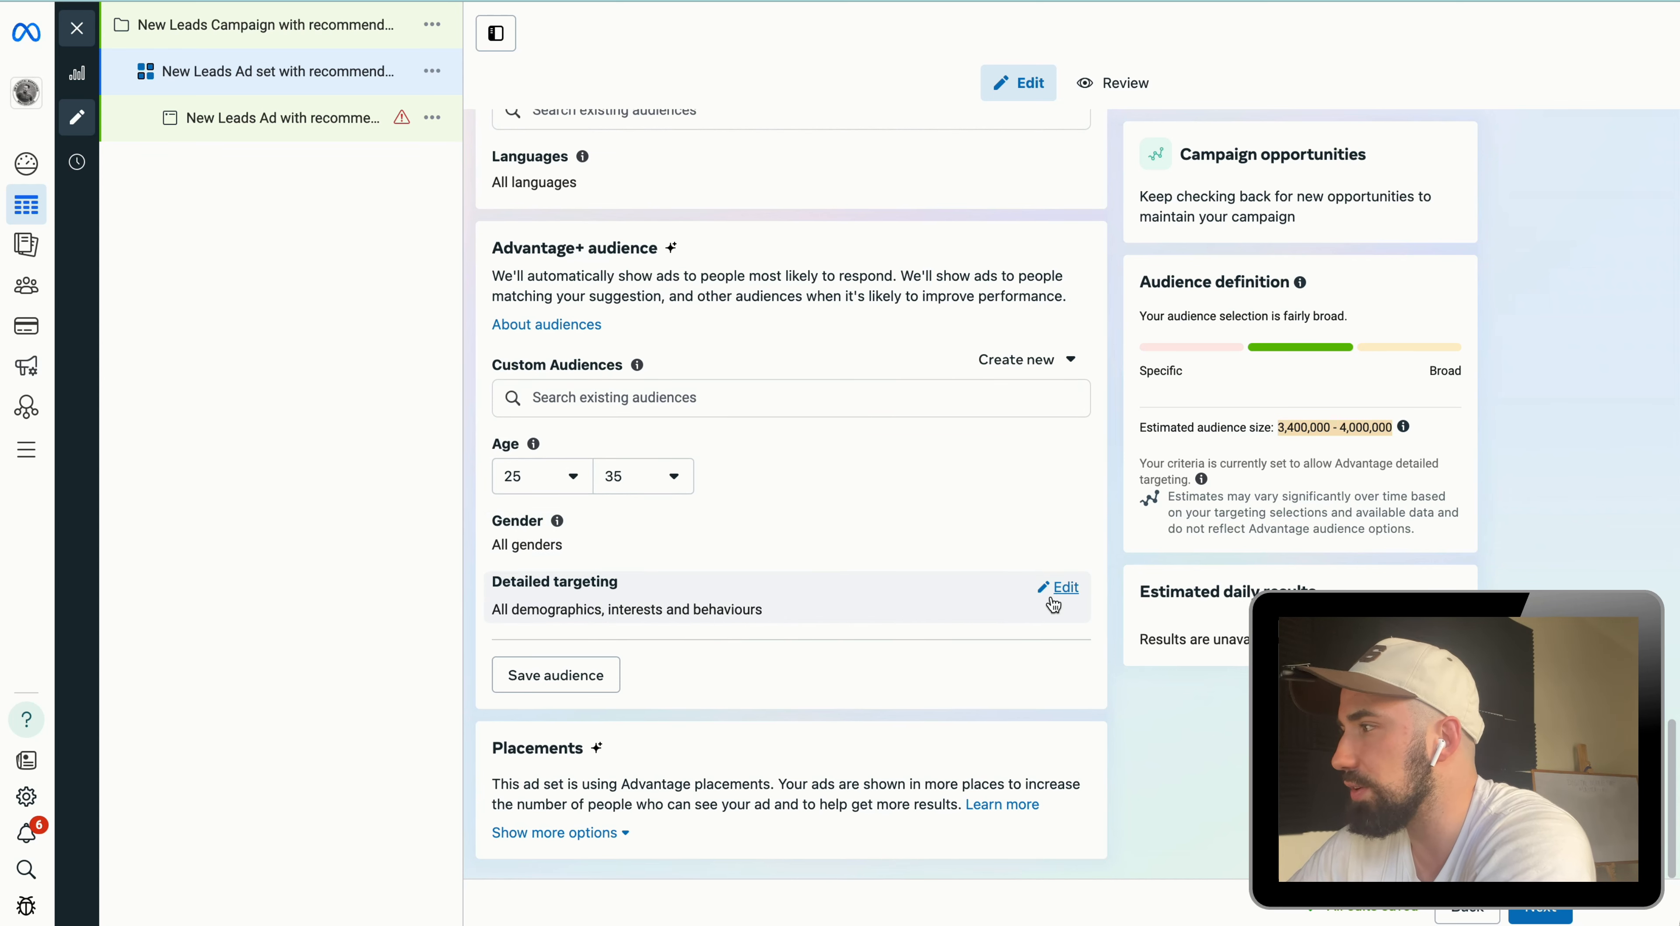
click(1057, 589)
click(850, 638)
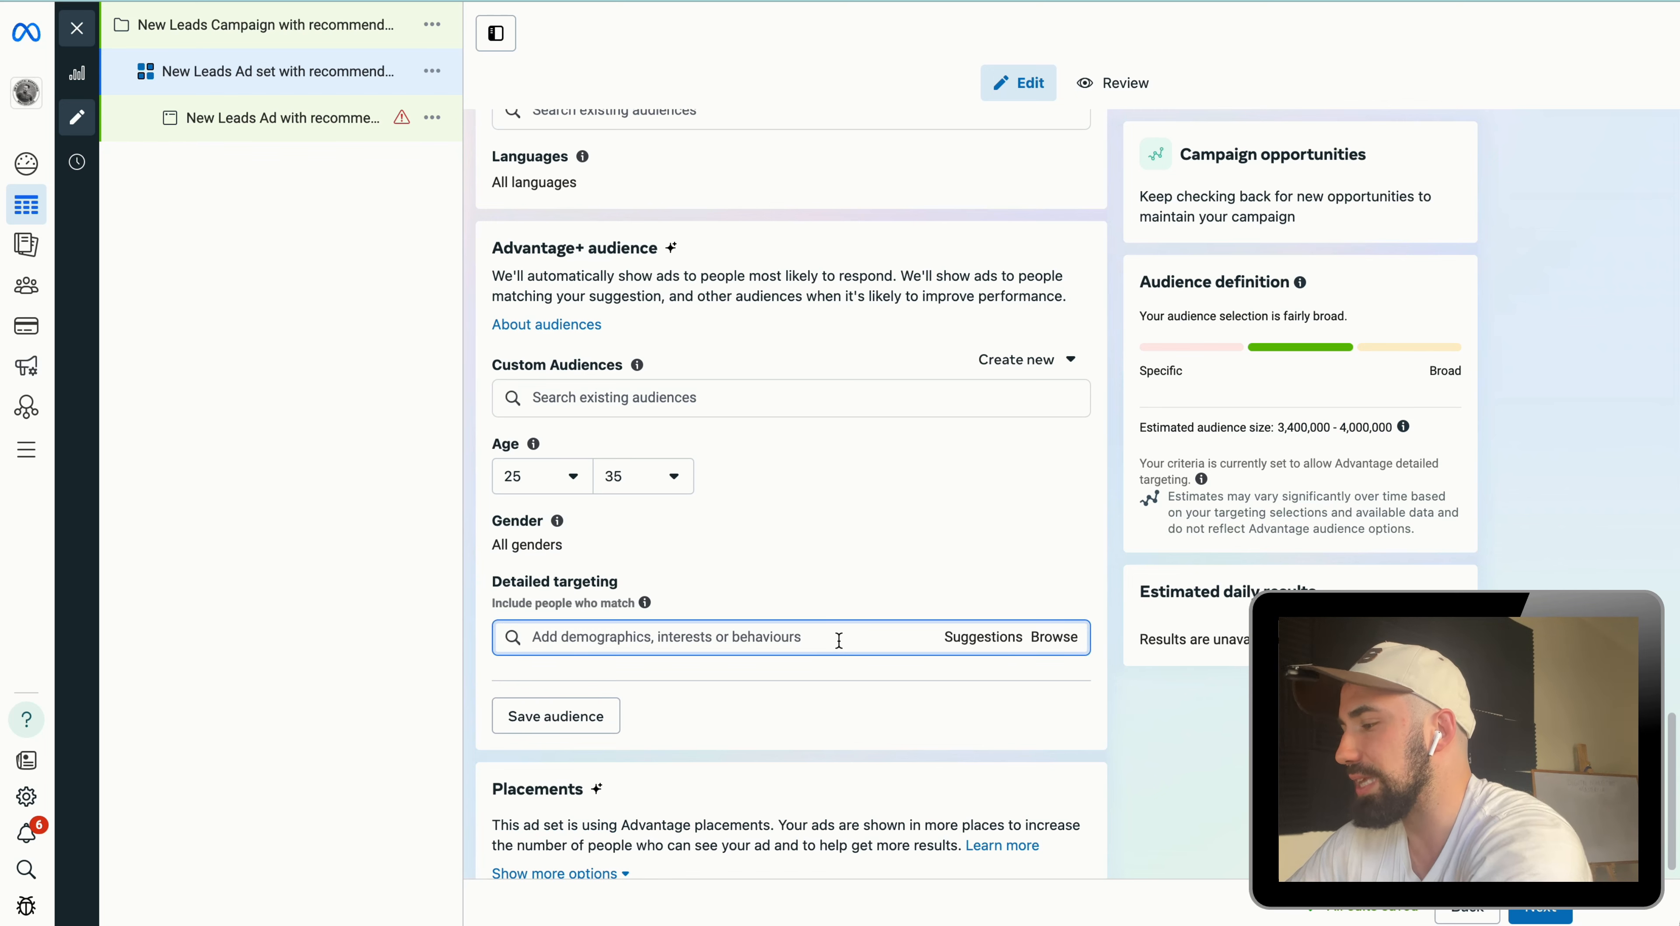
text(real)
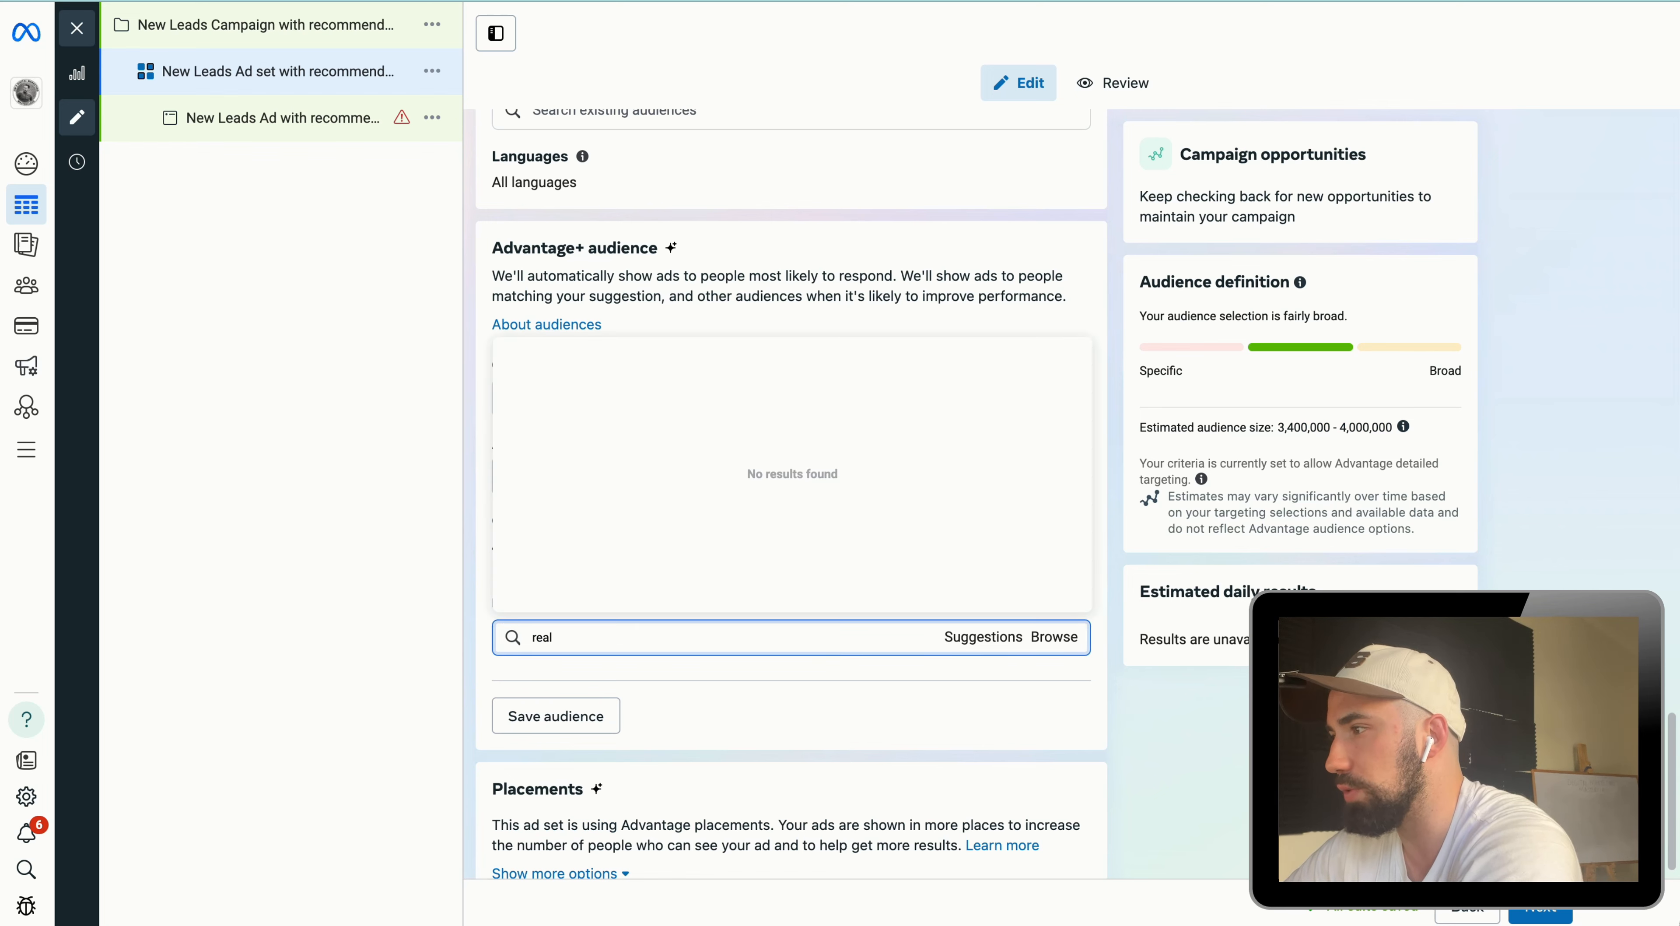
text( estate)
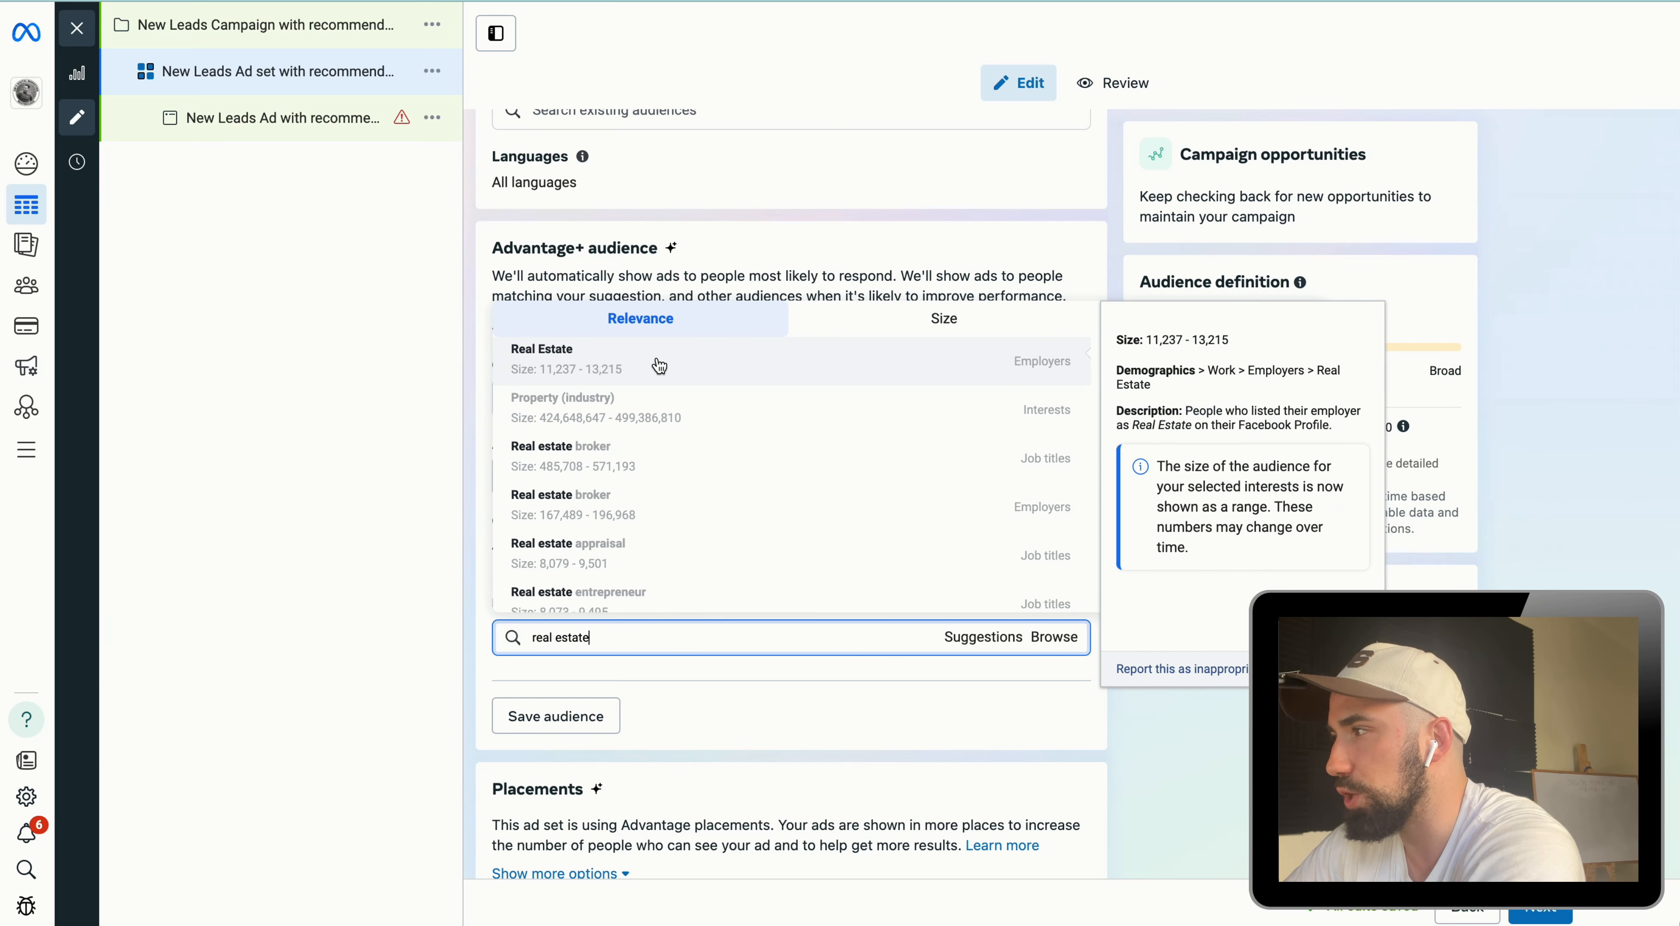
click(660, 366)
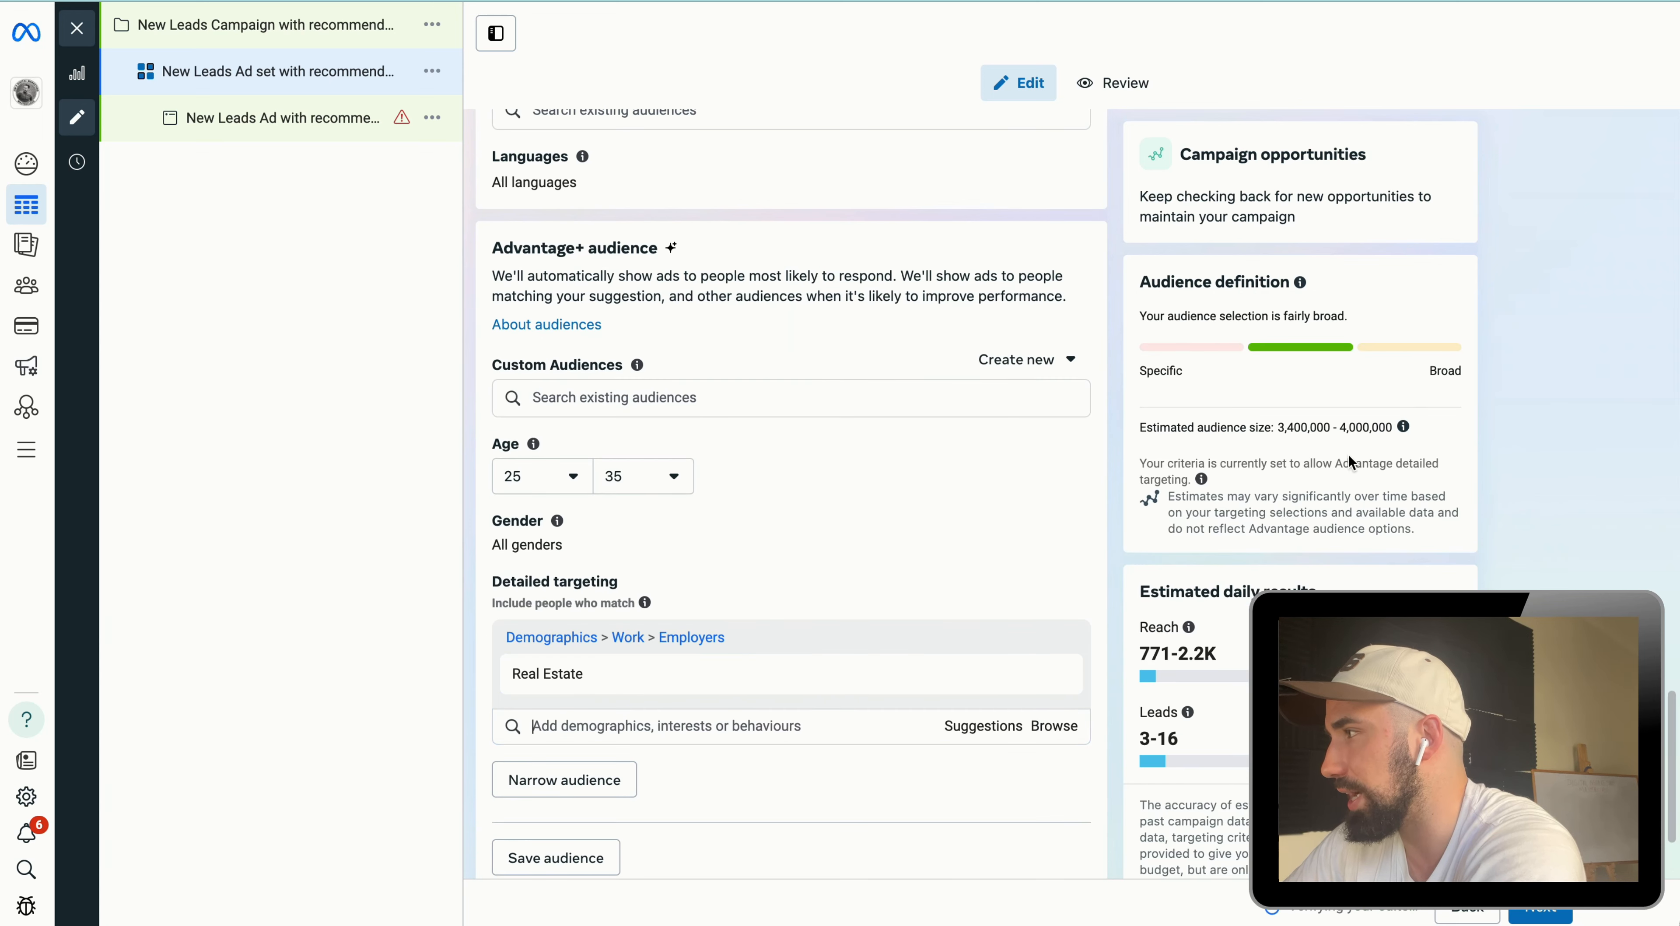
Step: Remove the Real Estate employer demographic from detailed targeting
scroll(875, 641, down, 3)
mouse_move(644, 564)
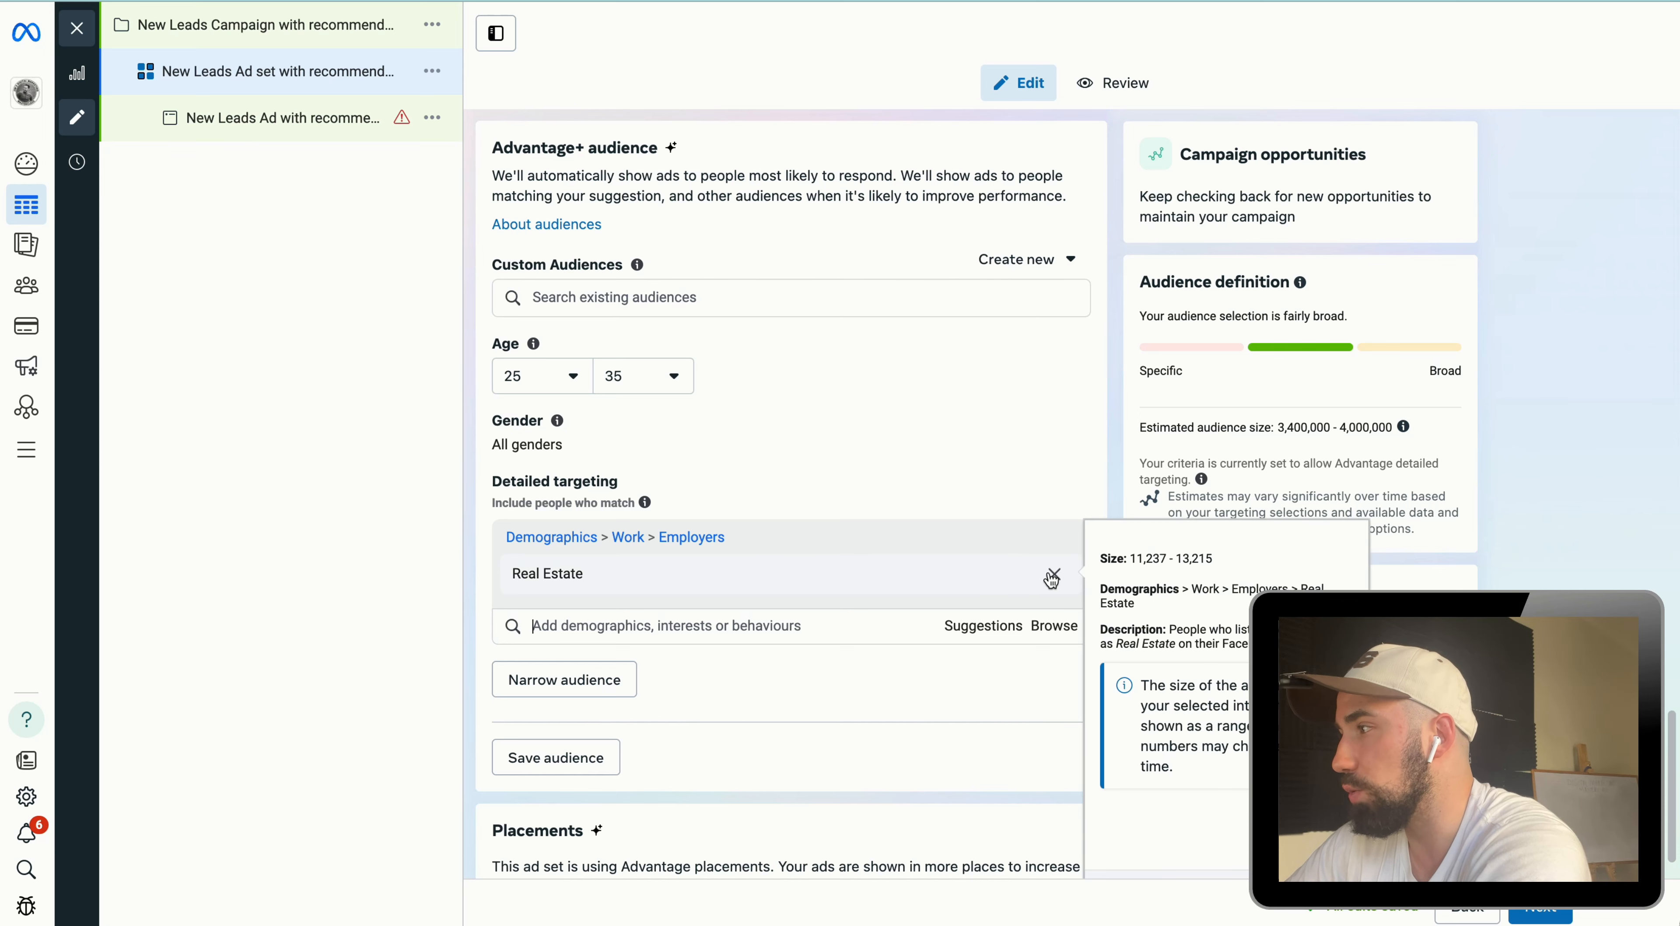
click(1055, 575)
Step: Search detailed targeting for real estate and add the Real estate (industry) interest
click(725, 583)
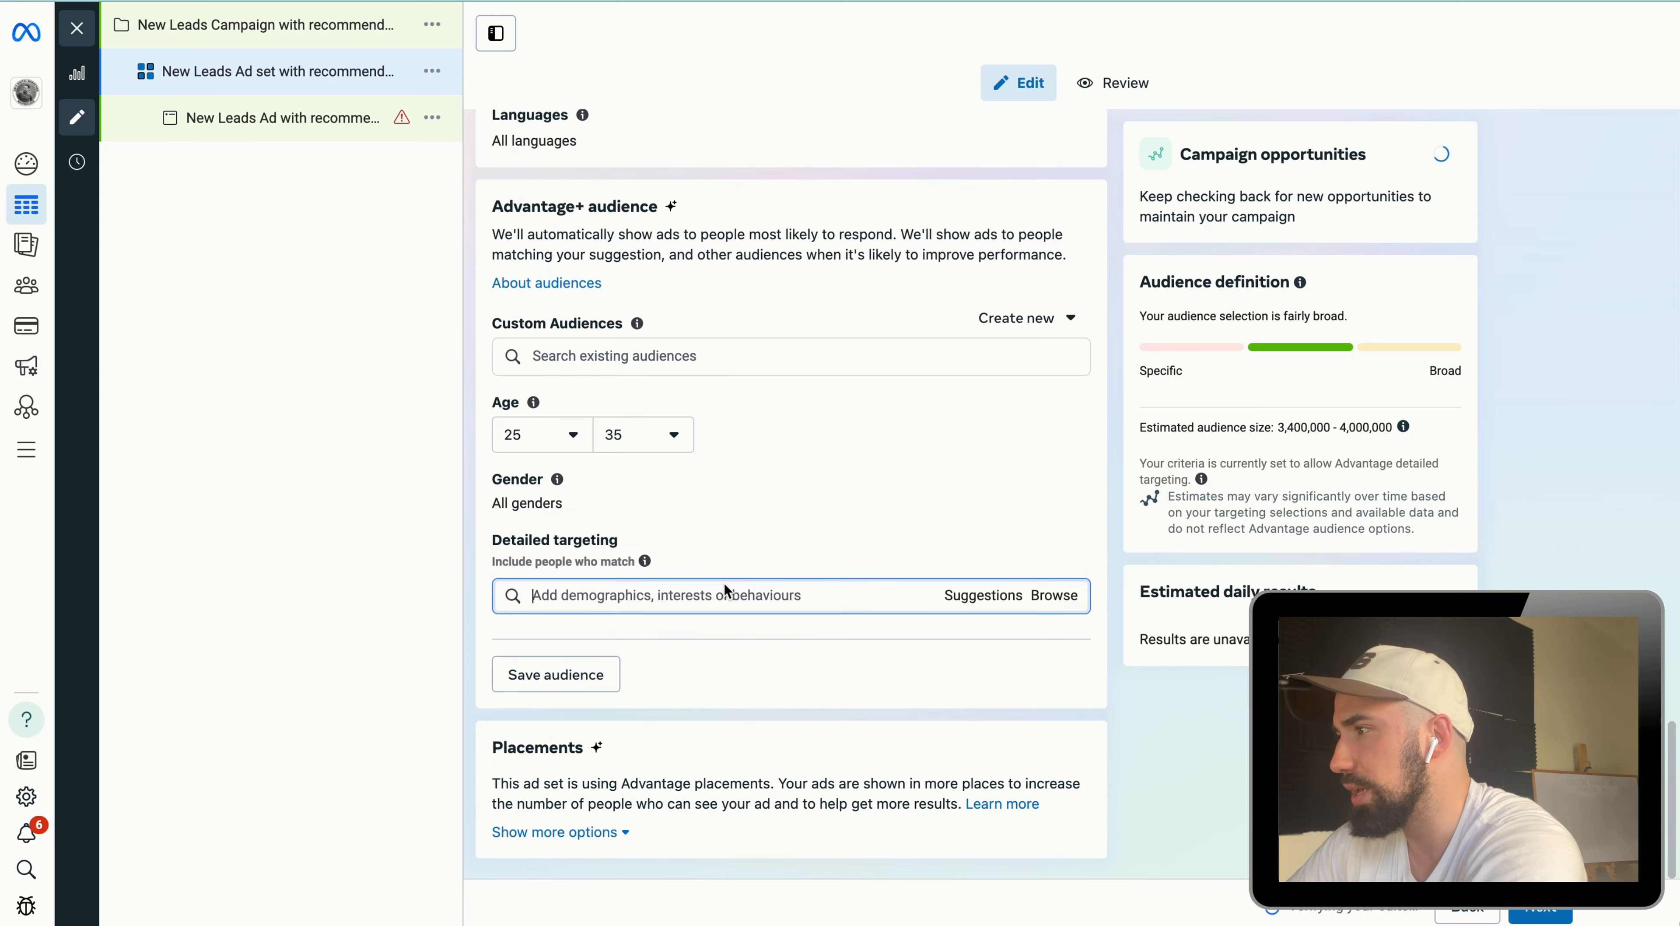
text(real estate)
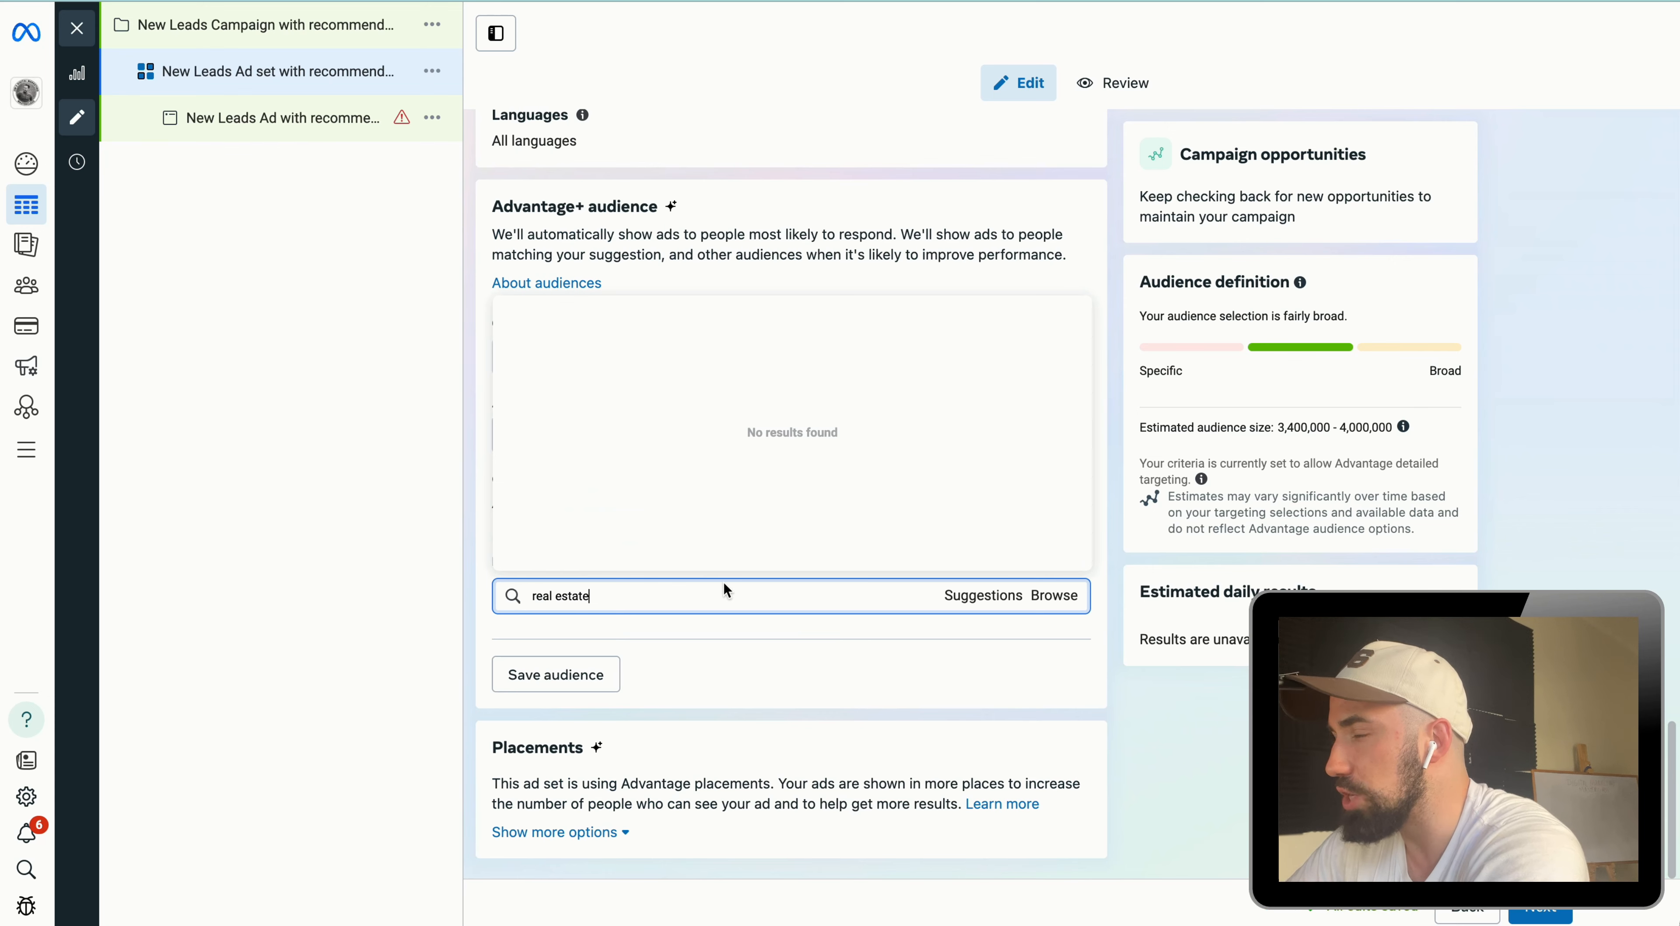
click(701, 363)
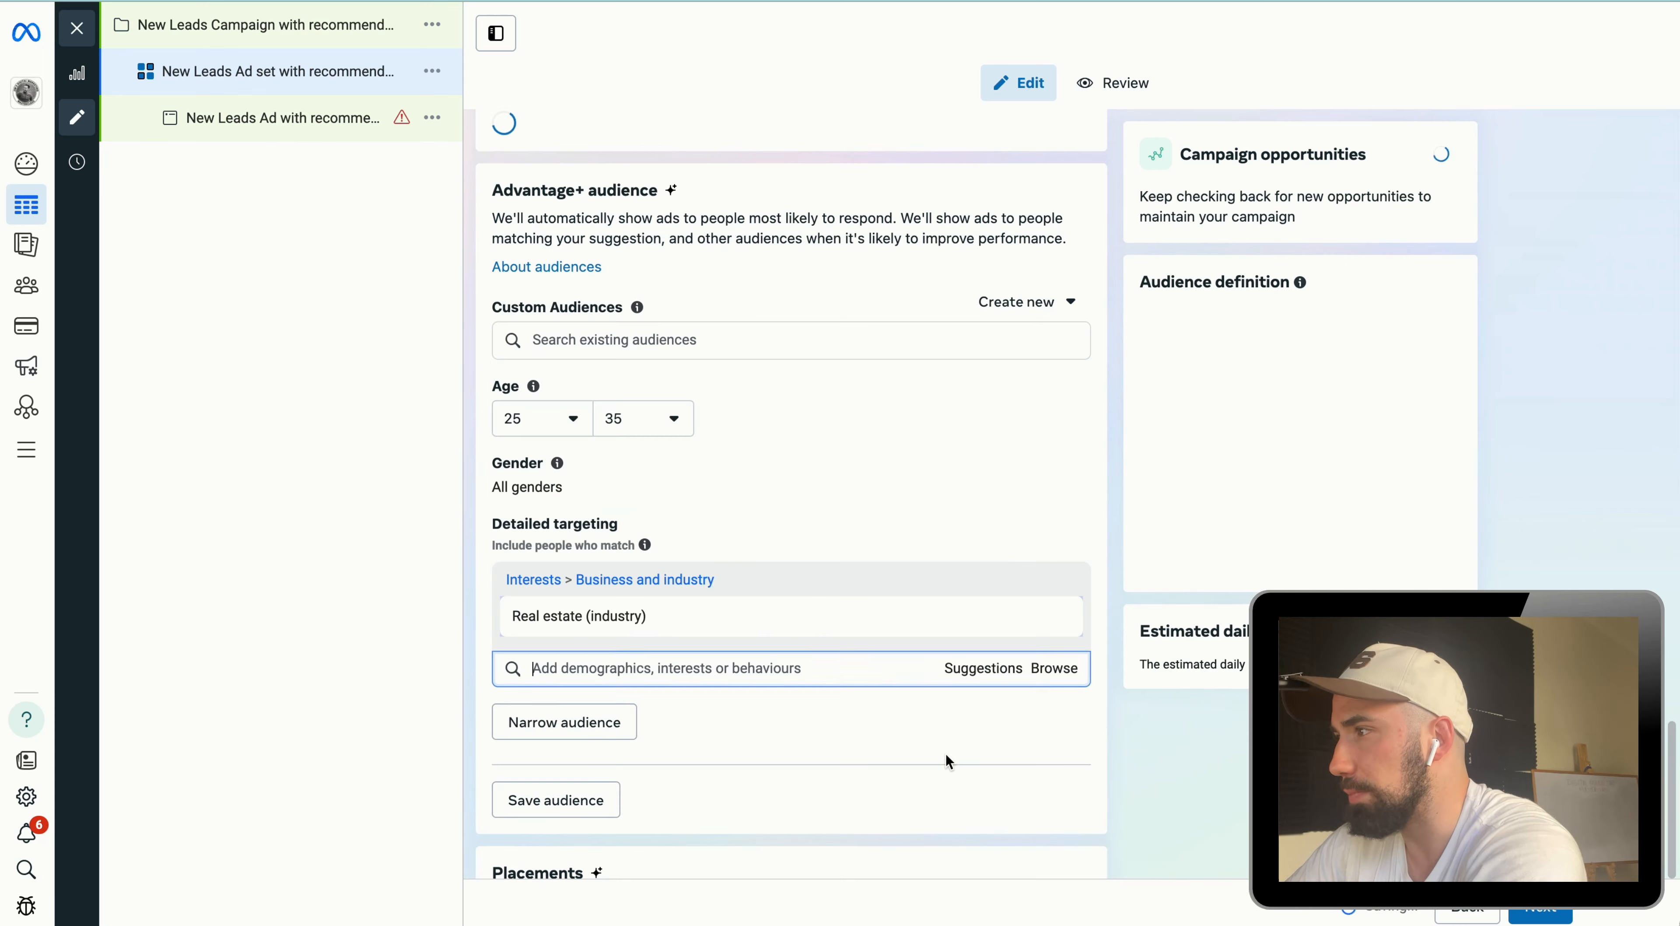
Step: Add suggested interests Property investing, House, Apartment, Investment (business & finance) and Investor to detailed targeting
click(965, 690)
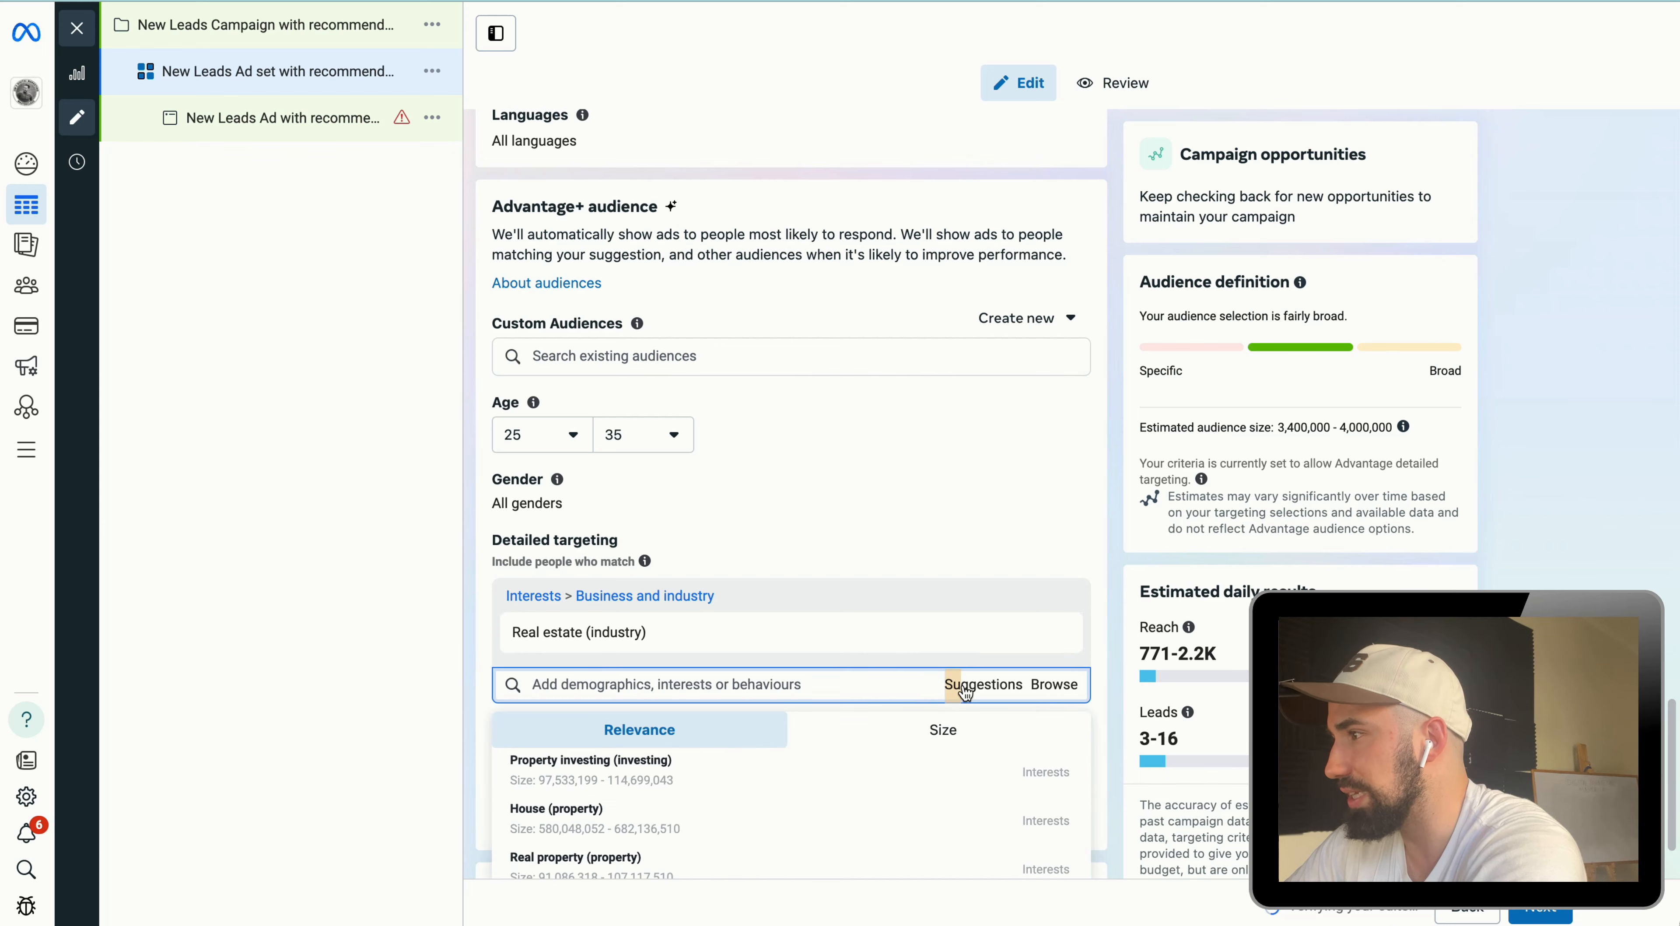
click(752, 772)
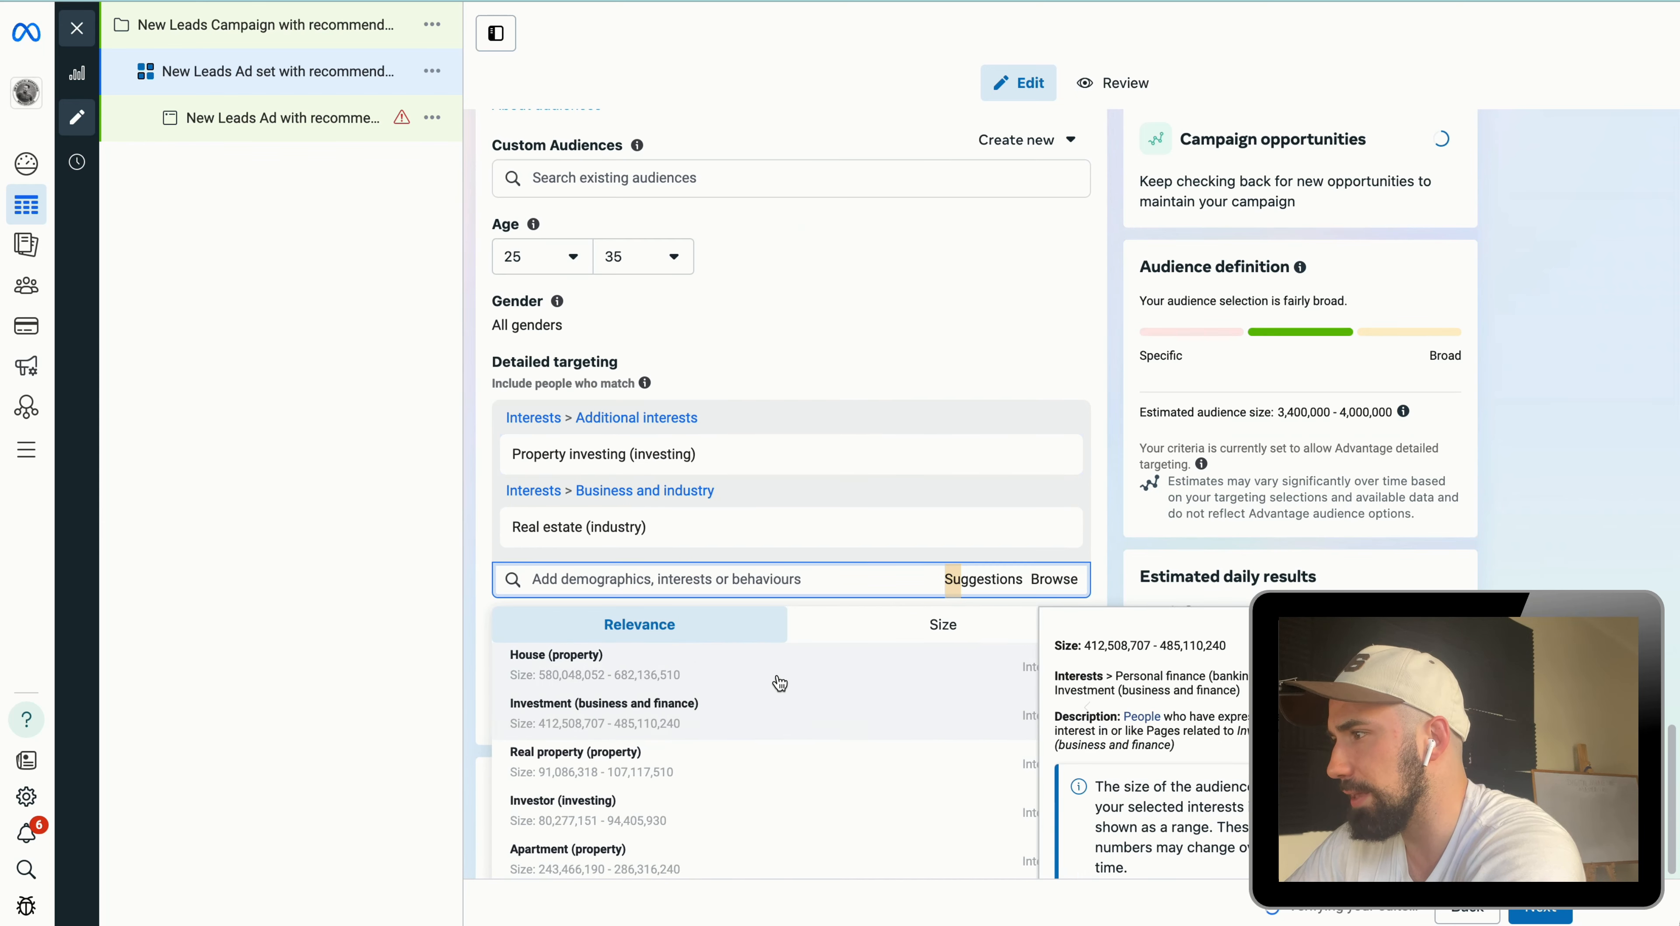
click(780, 682)
click(794, 717)
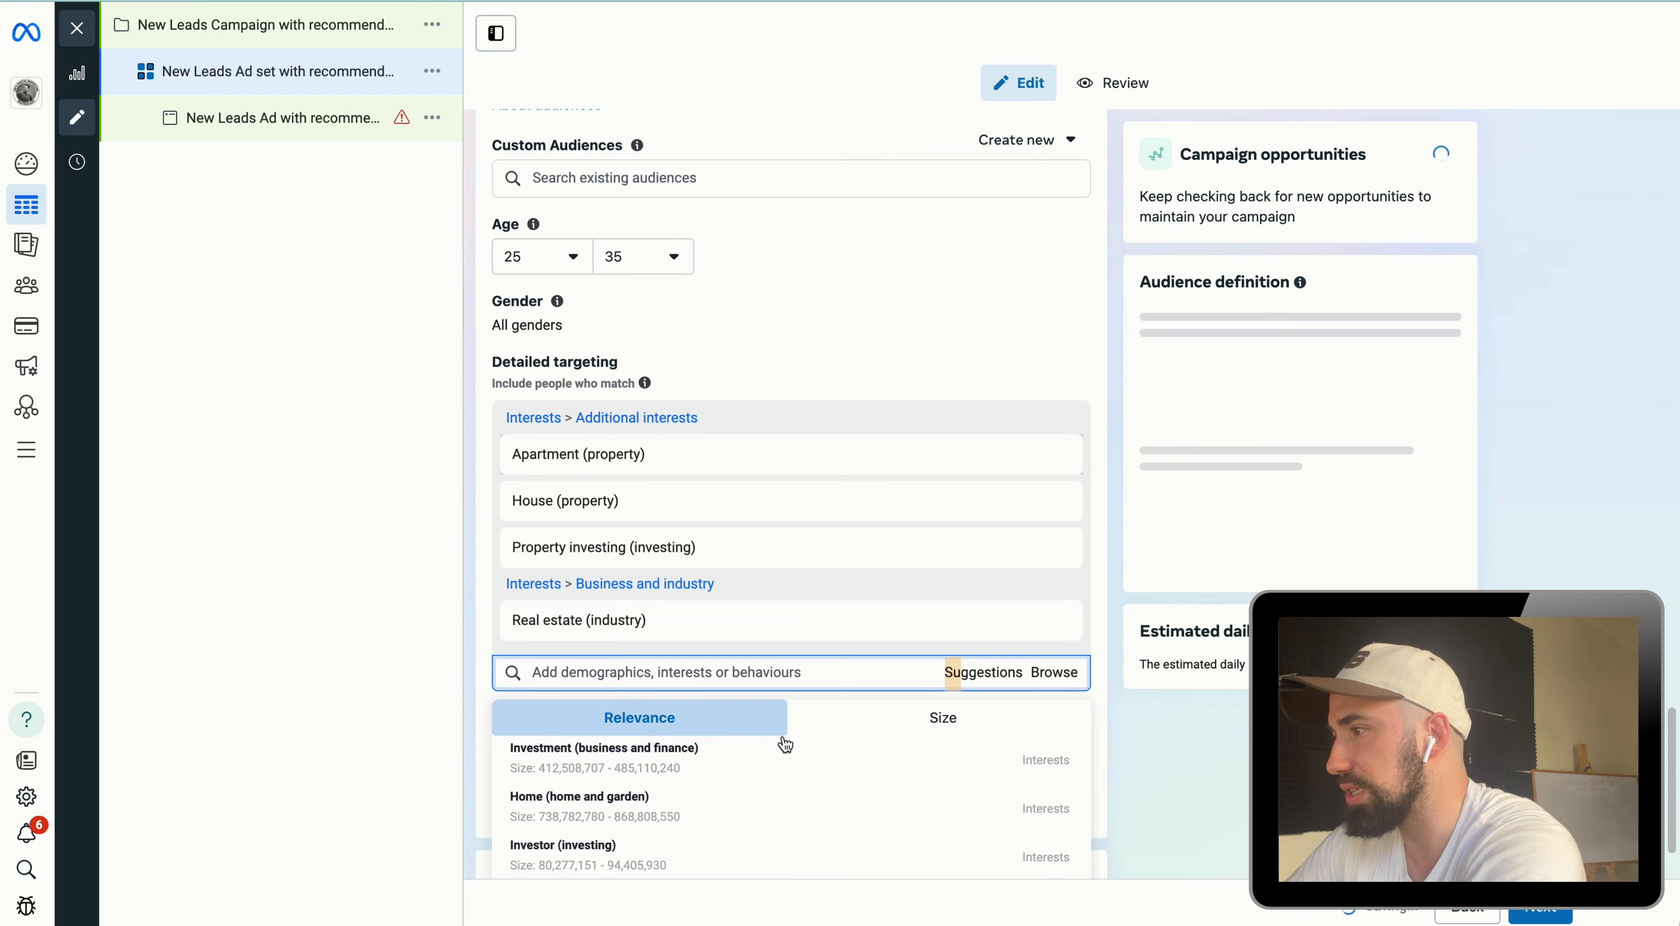
click(783, 753)
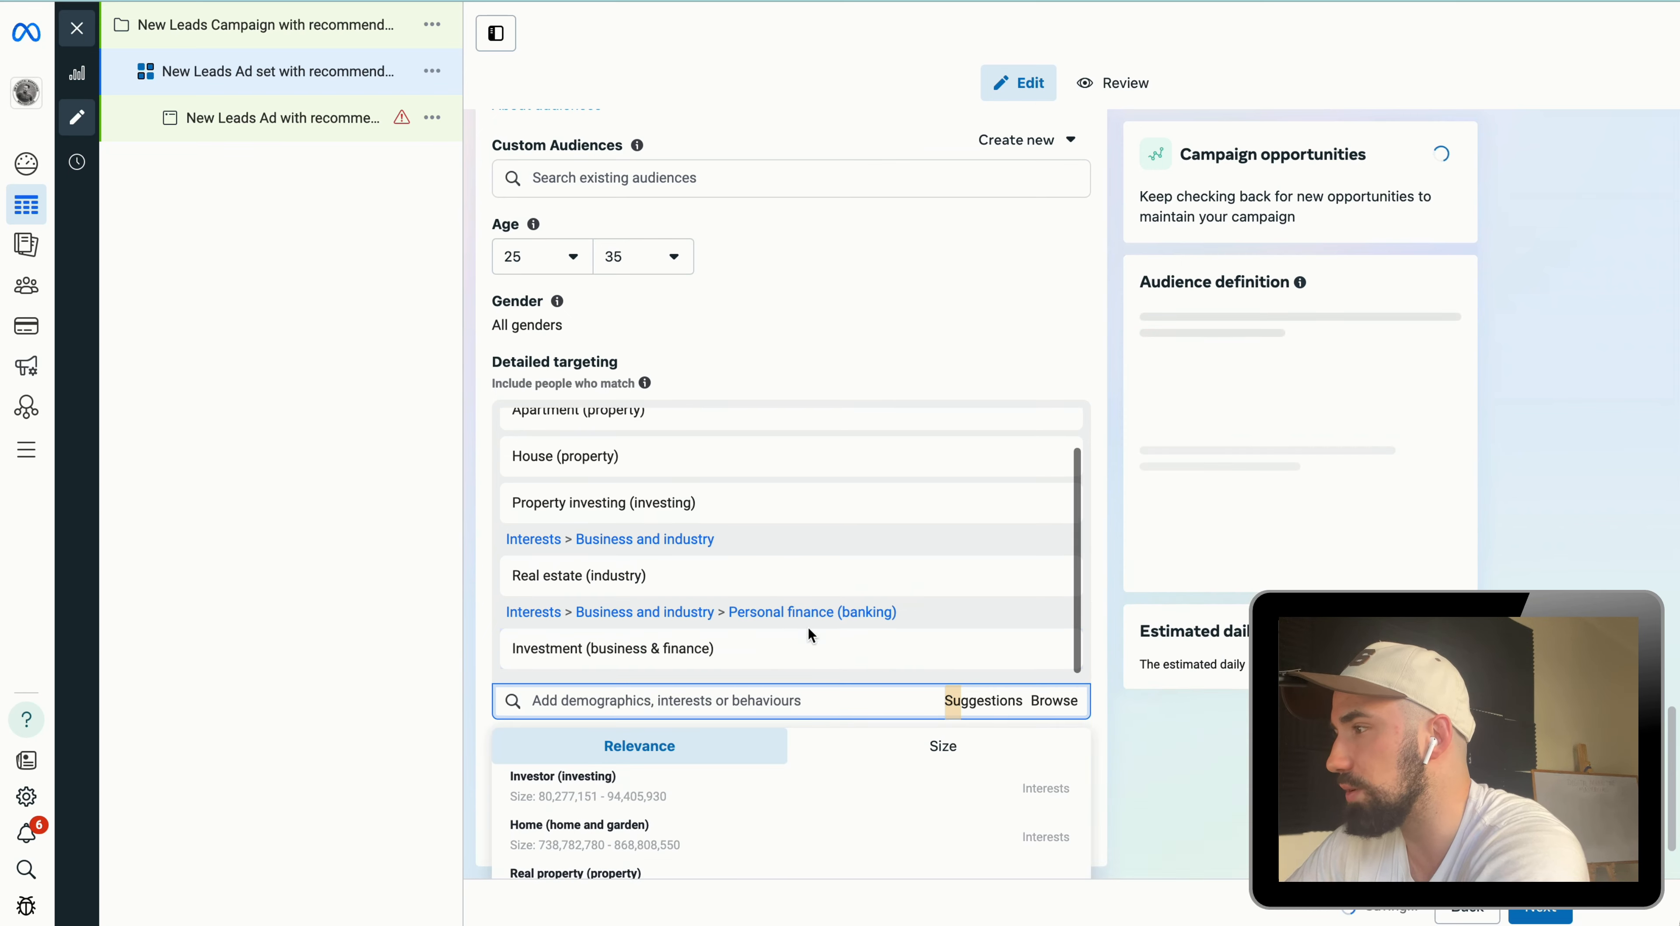
scroll(809, 362, down, 2)
scroll(762, 728, up, 3)
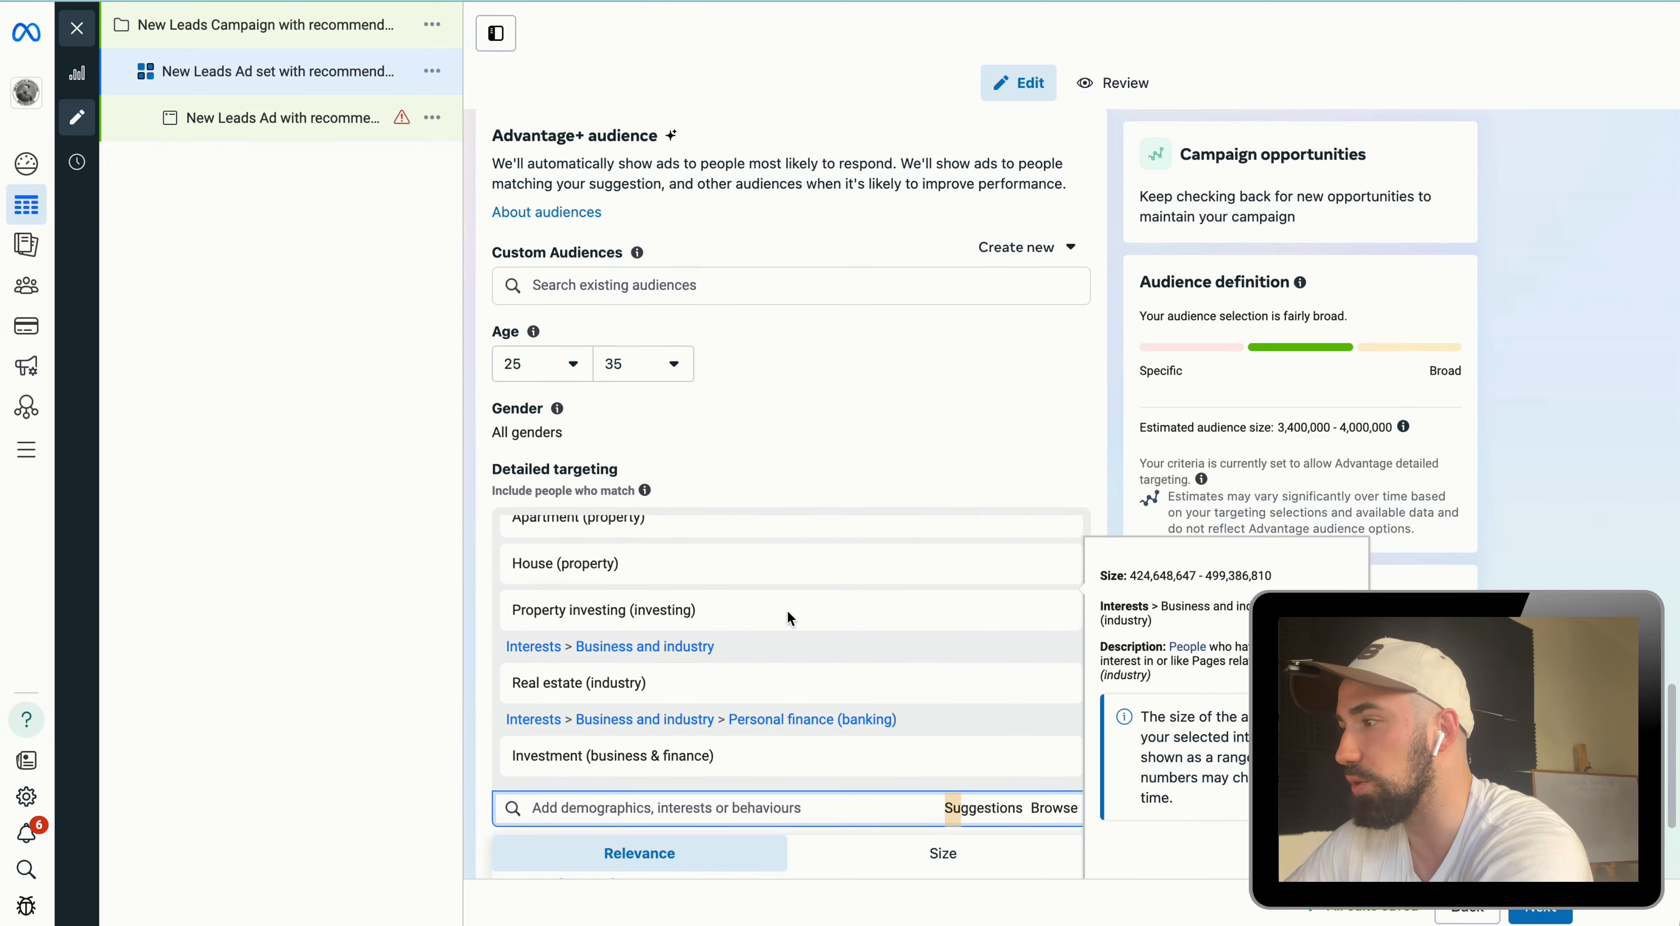
scroll(783, 607, down, 4)
click(668, 627)
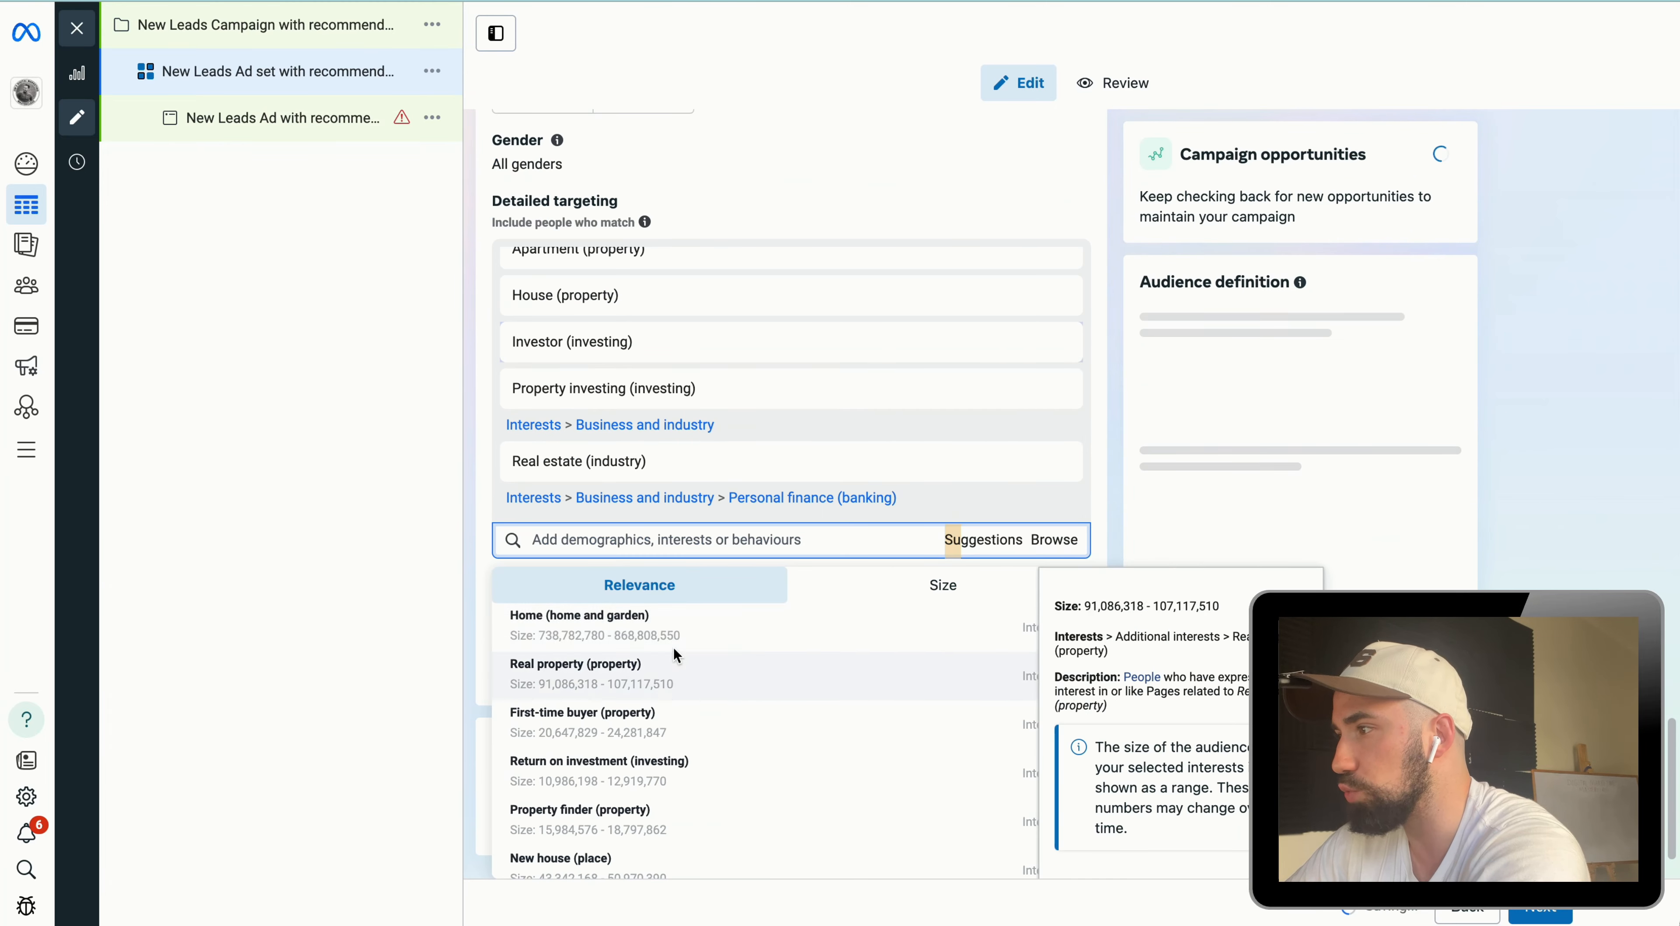
click(874, 167)
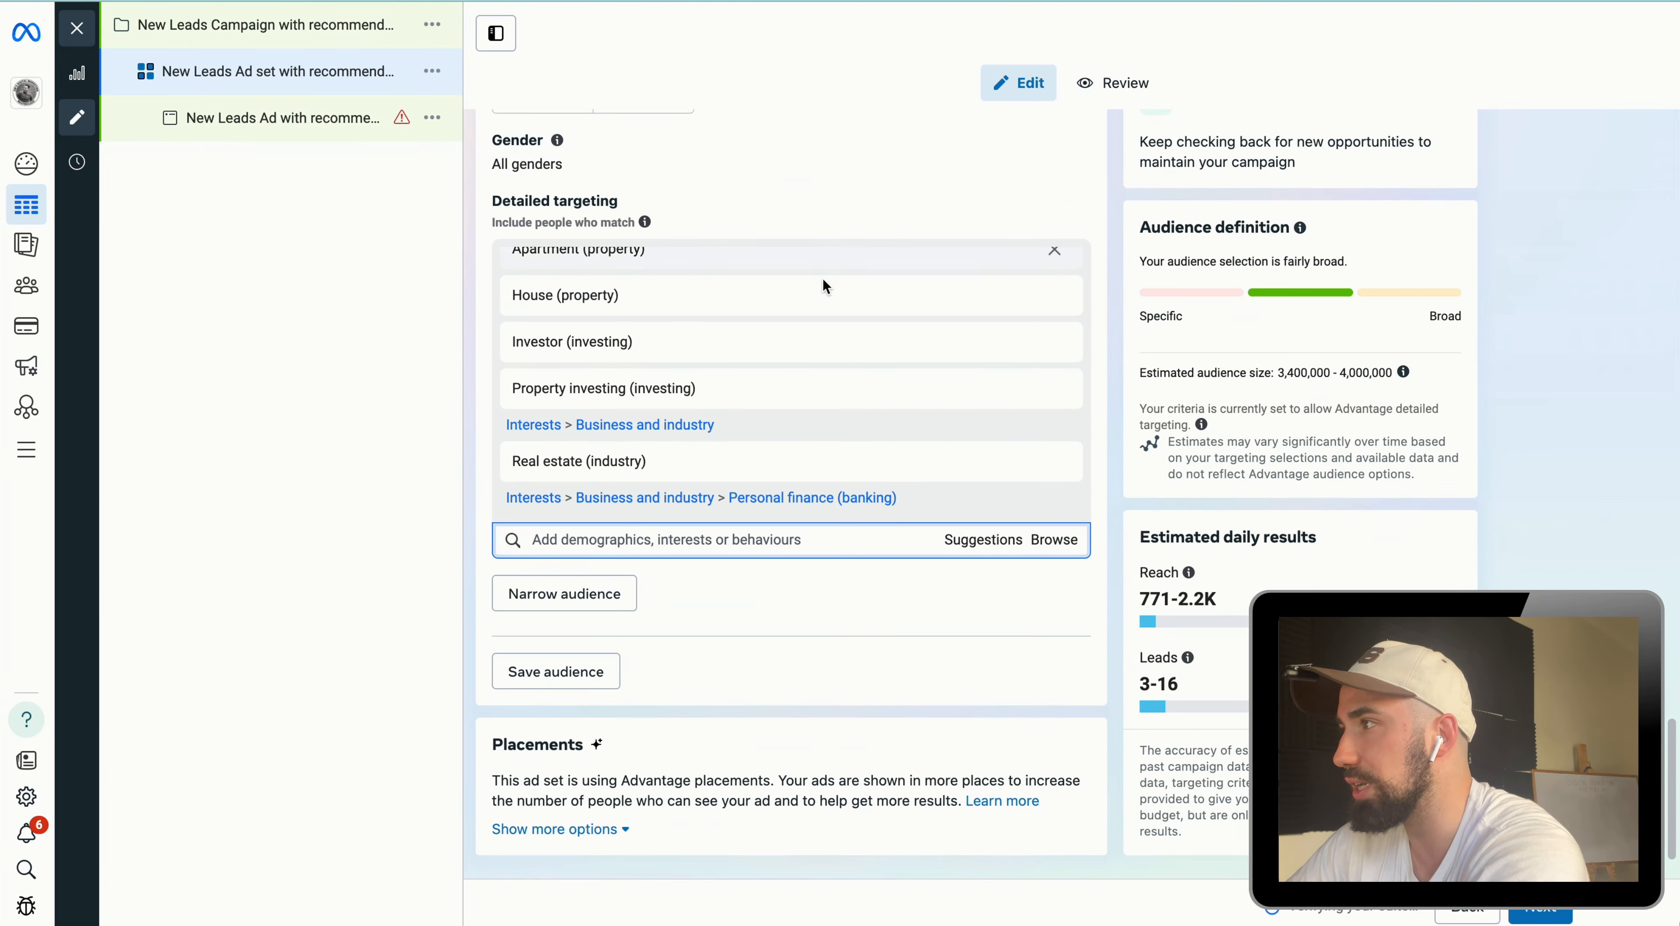
Step: Review the selected detailed targeting interests and their audience sizes
scroll(823, 280, up, 1)
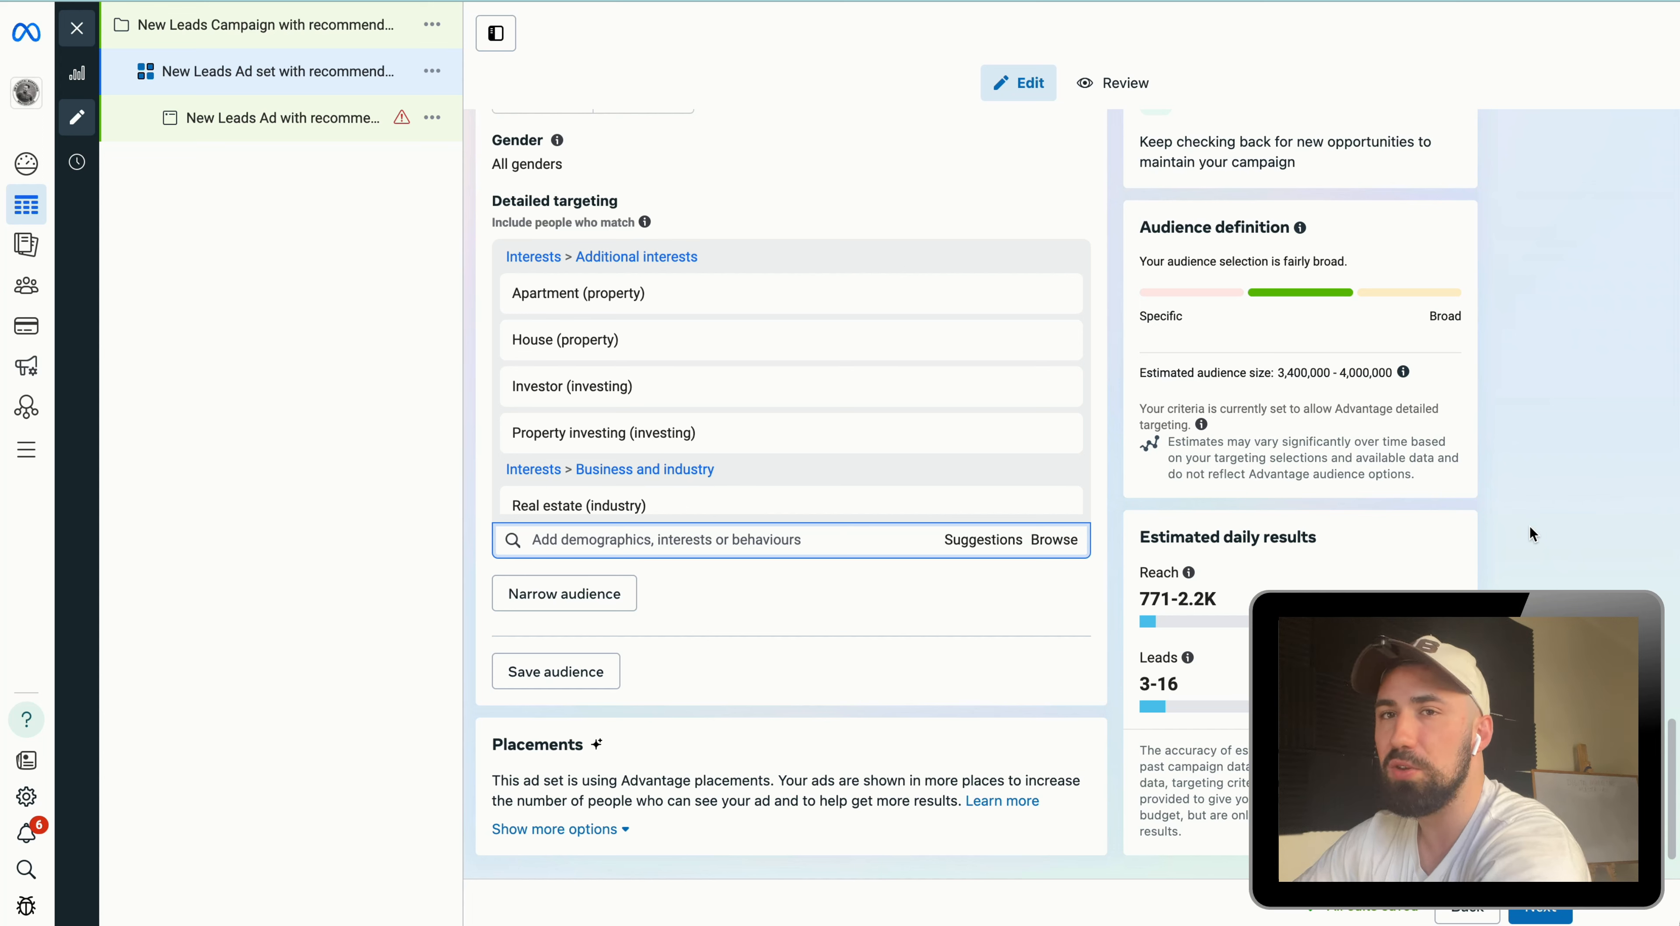
mouse_move(621, 420)
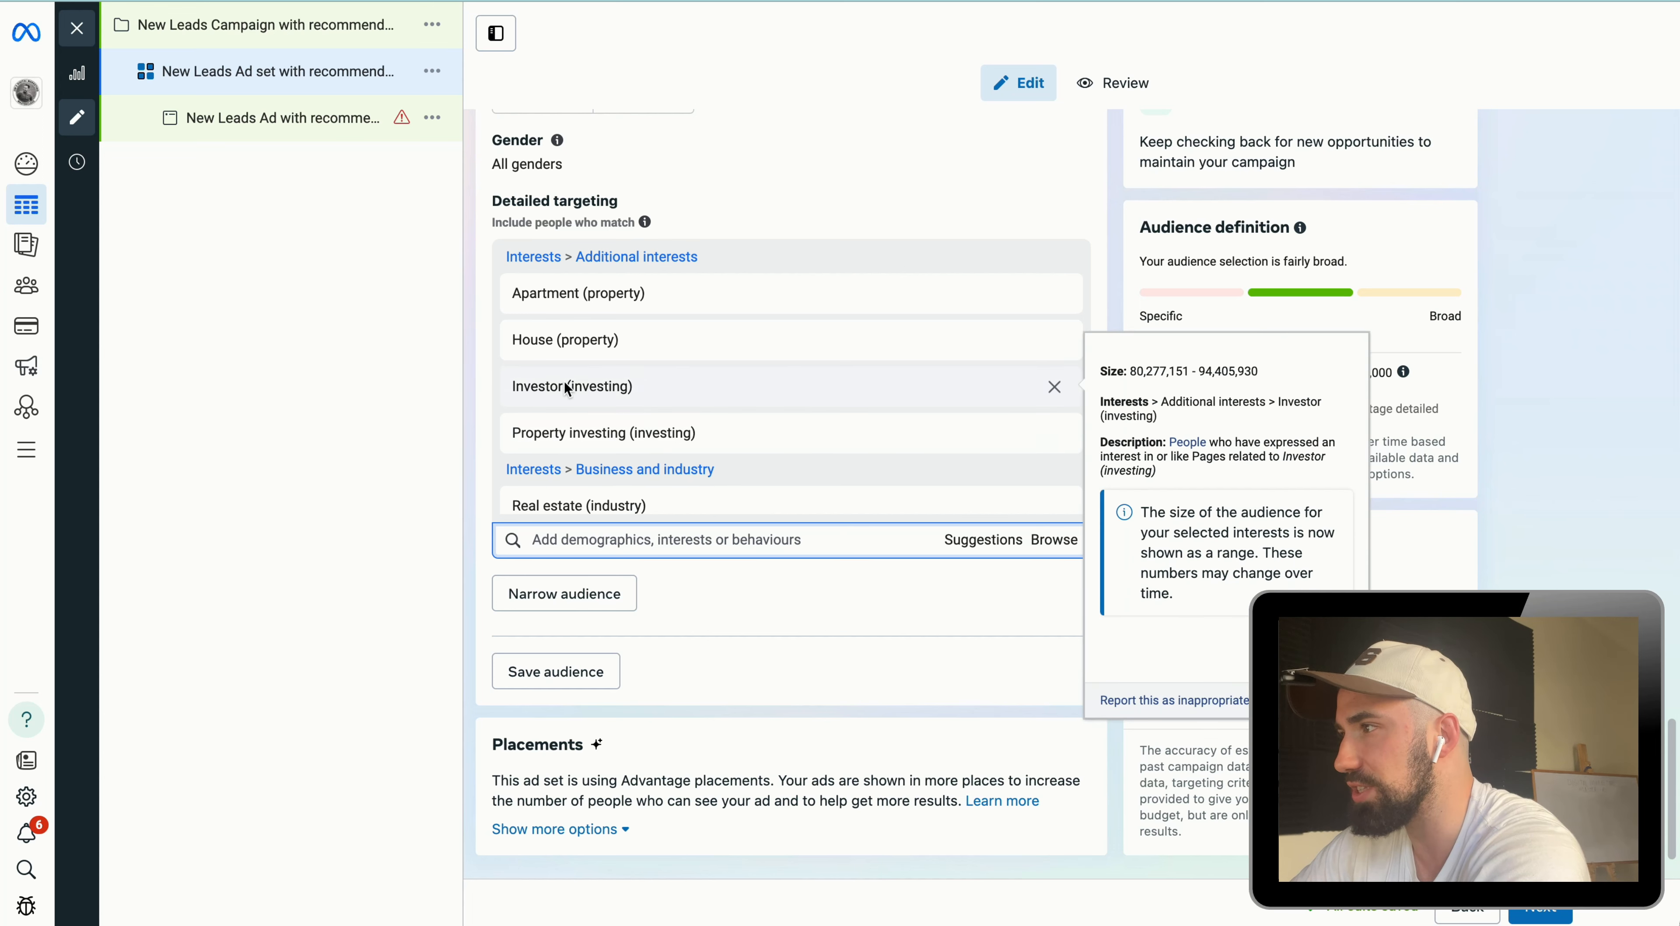
mouse_move(534, 354)
mouse_move(549, 298)
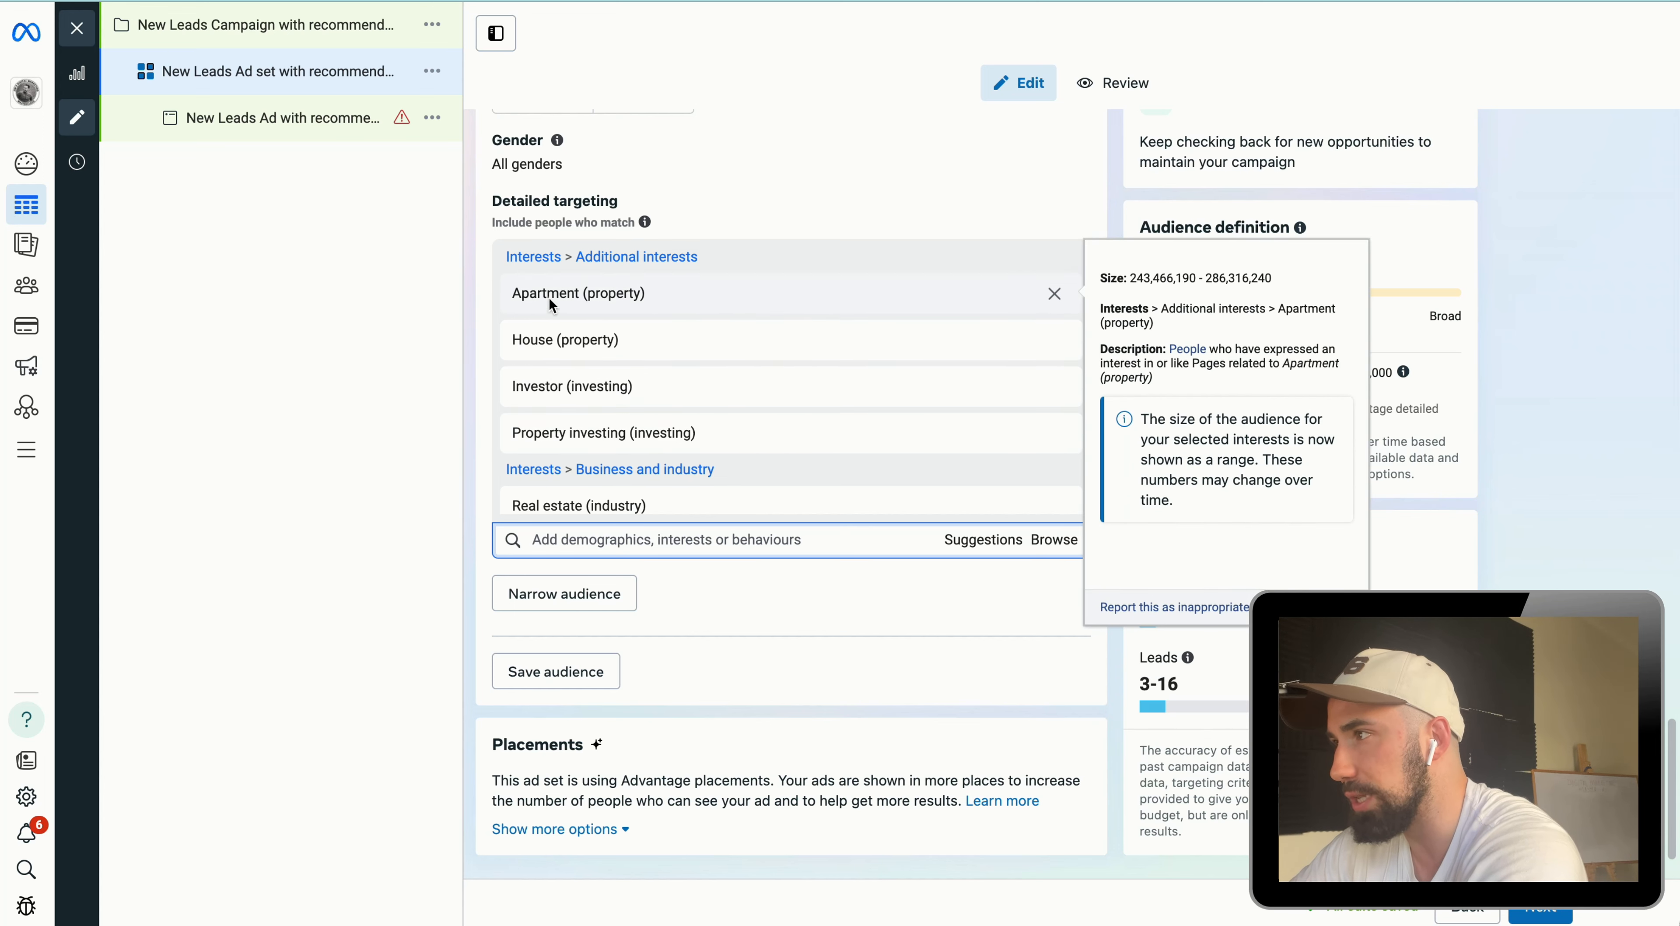
mouse_move(589, 351)
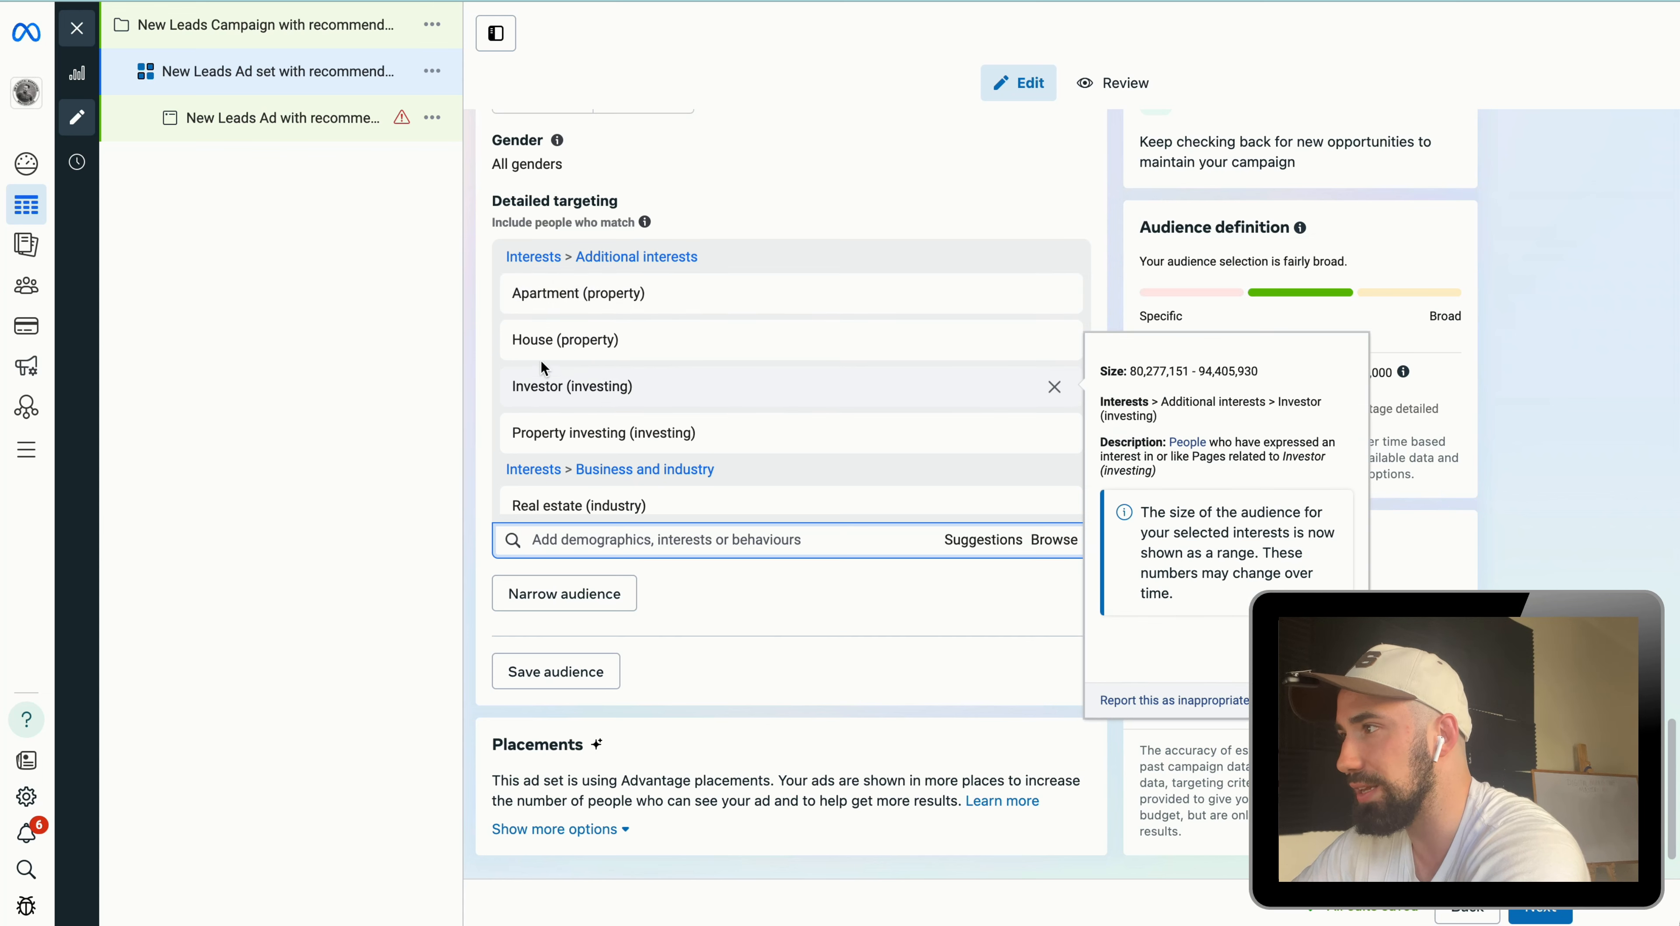
Step: Rename the ad set to "25-35 Real estate investing stacked"
mouse_move(530, 436)
scroll(687, 249, down, 3)
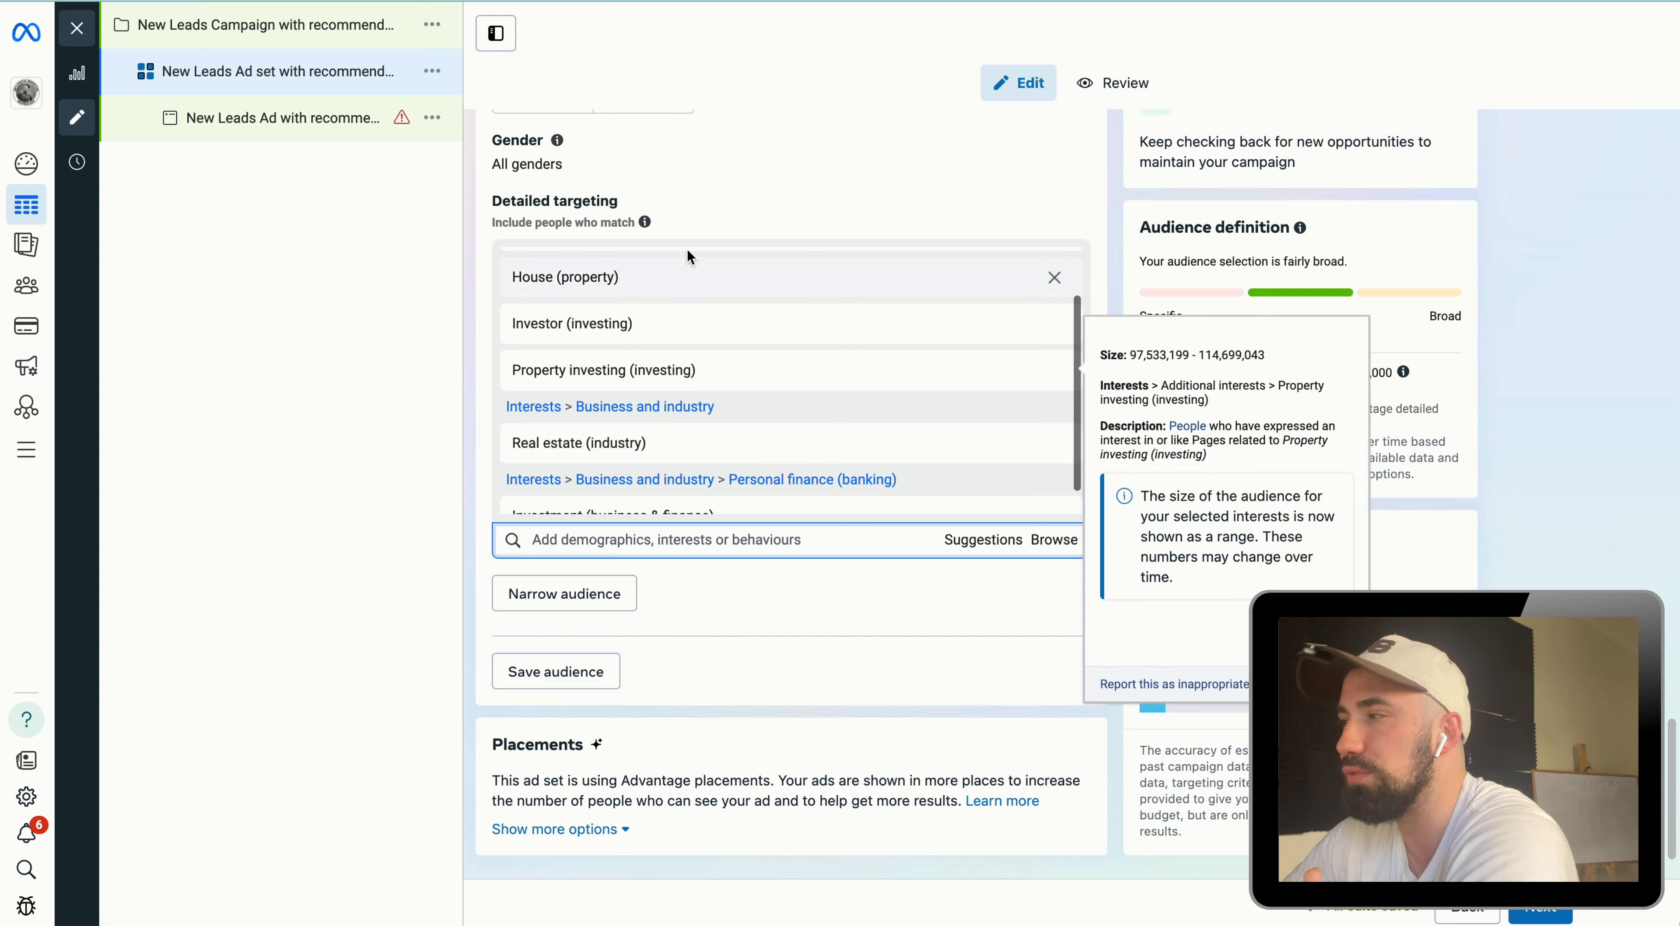
scroll(679, 425, up, 1)
scroll(681, 430, up, 2)
scroll(728, 637, down, 2)
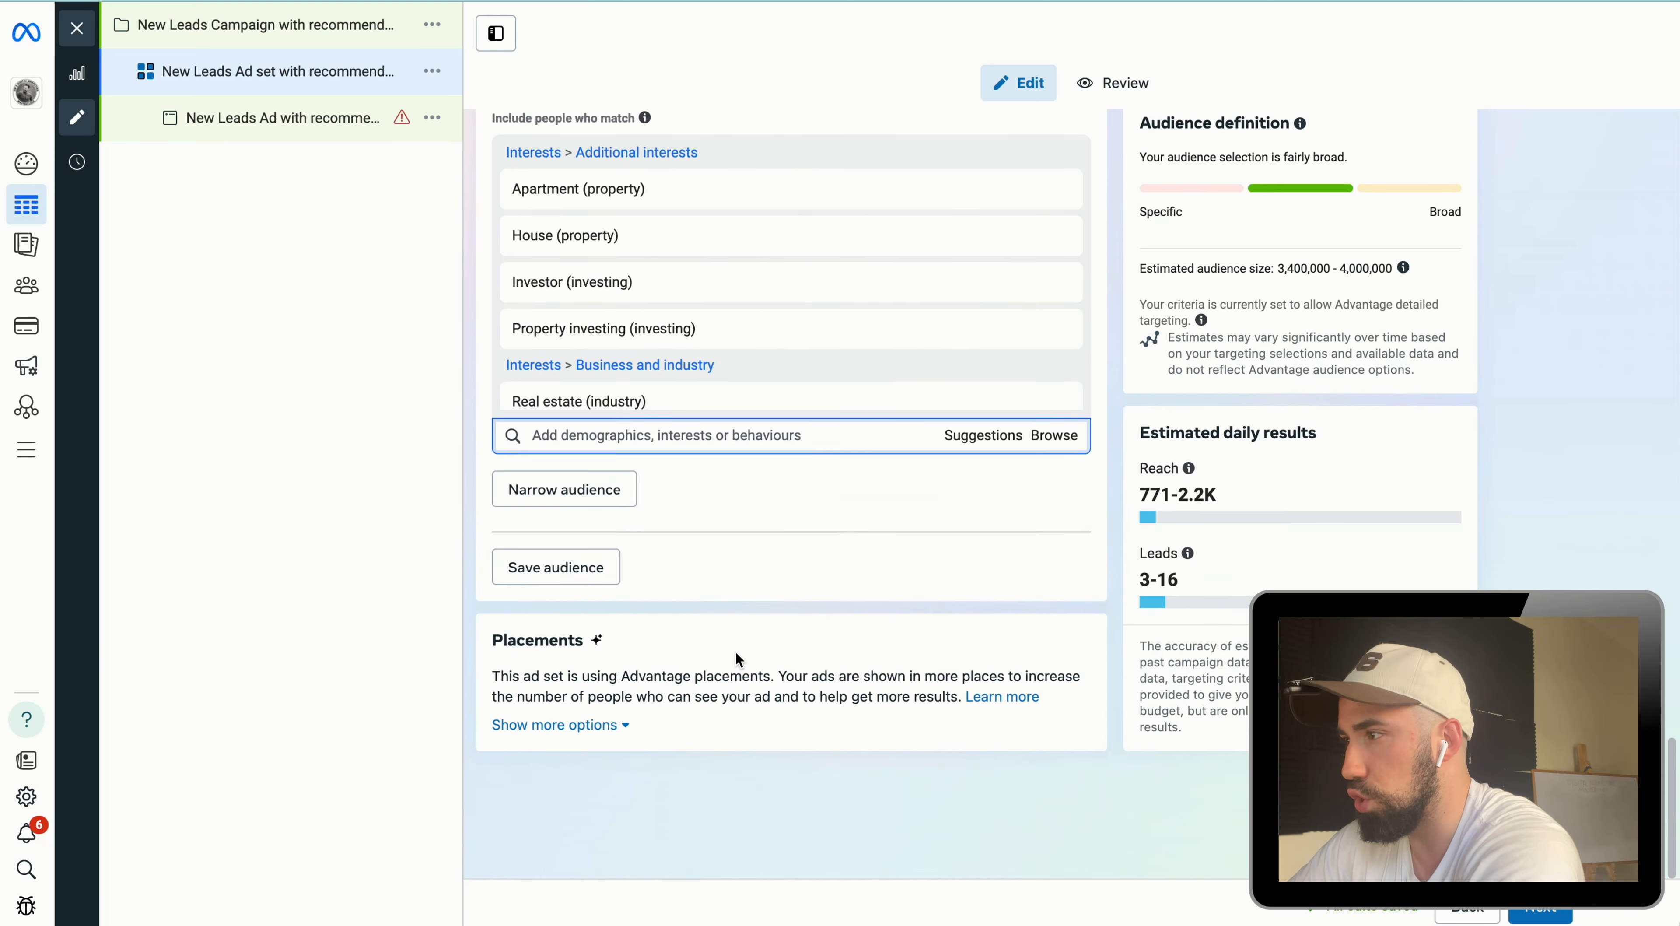
scroll(910, 612, up, 20)
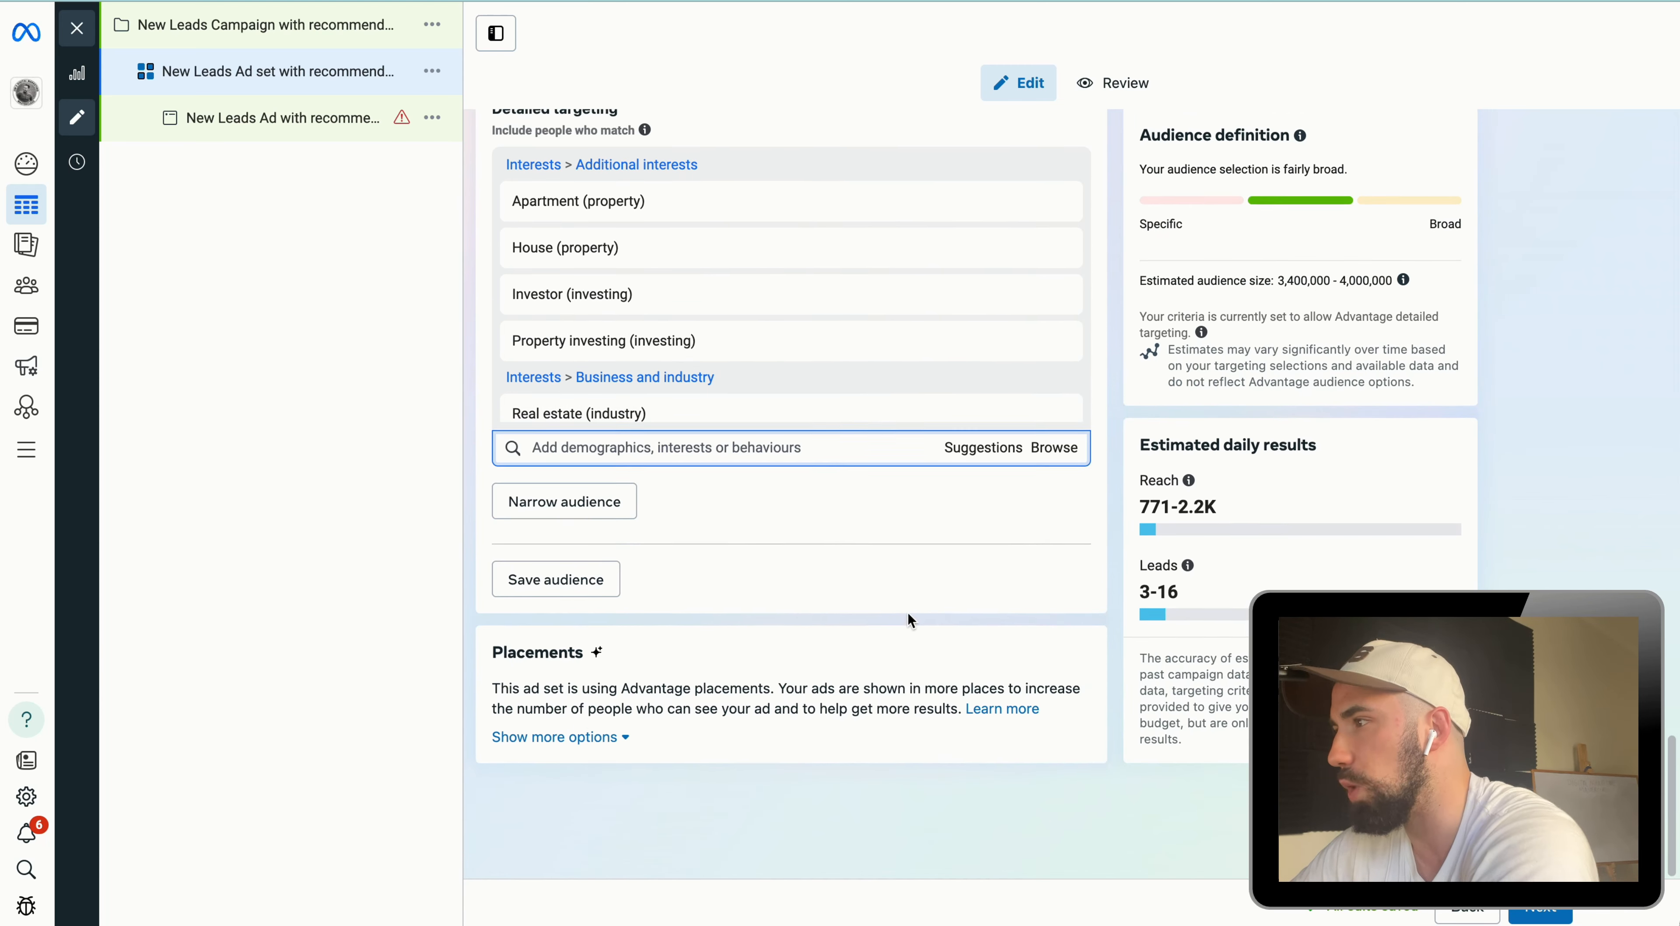
drag(830, 374, 393, 359)
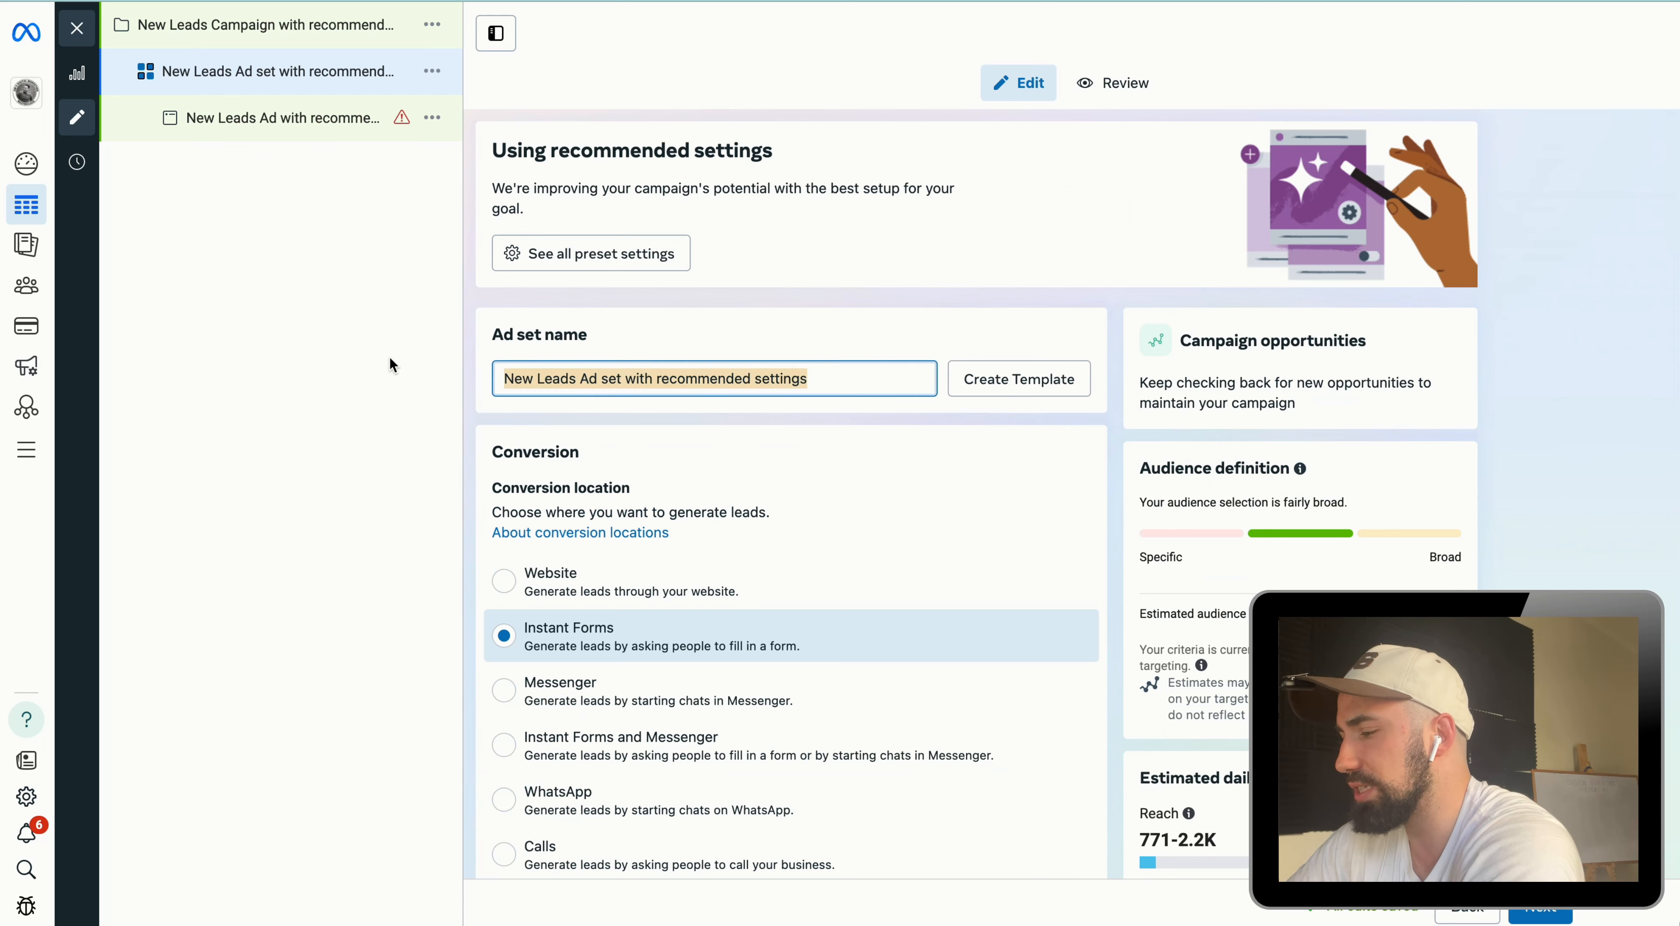
text(25-35)
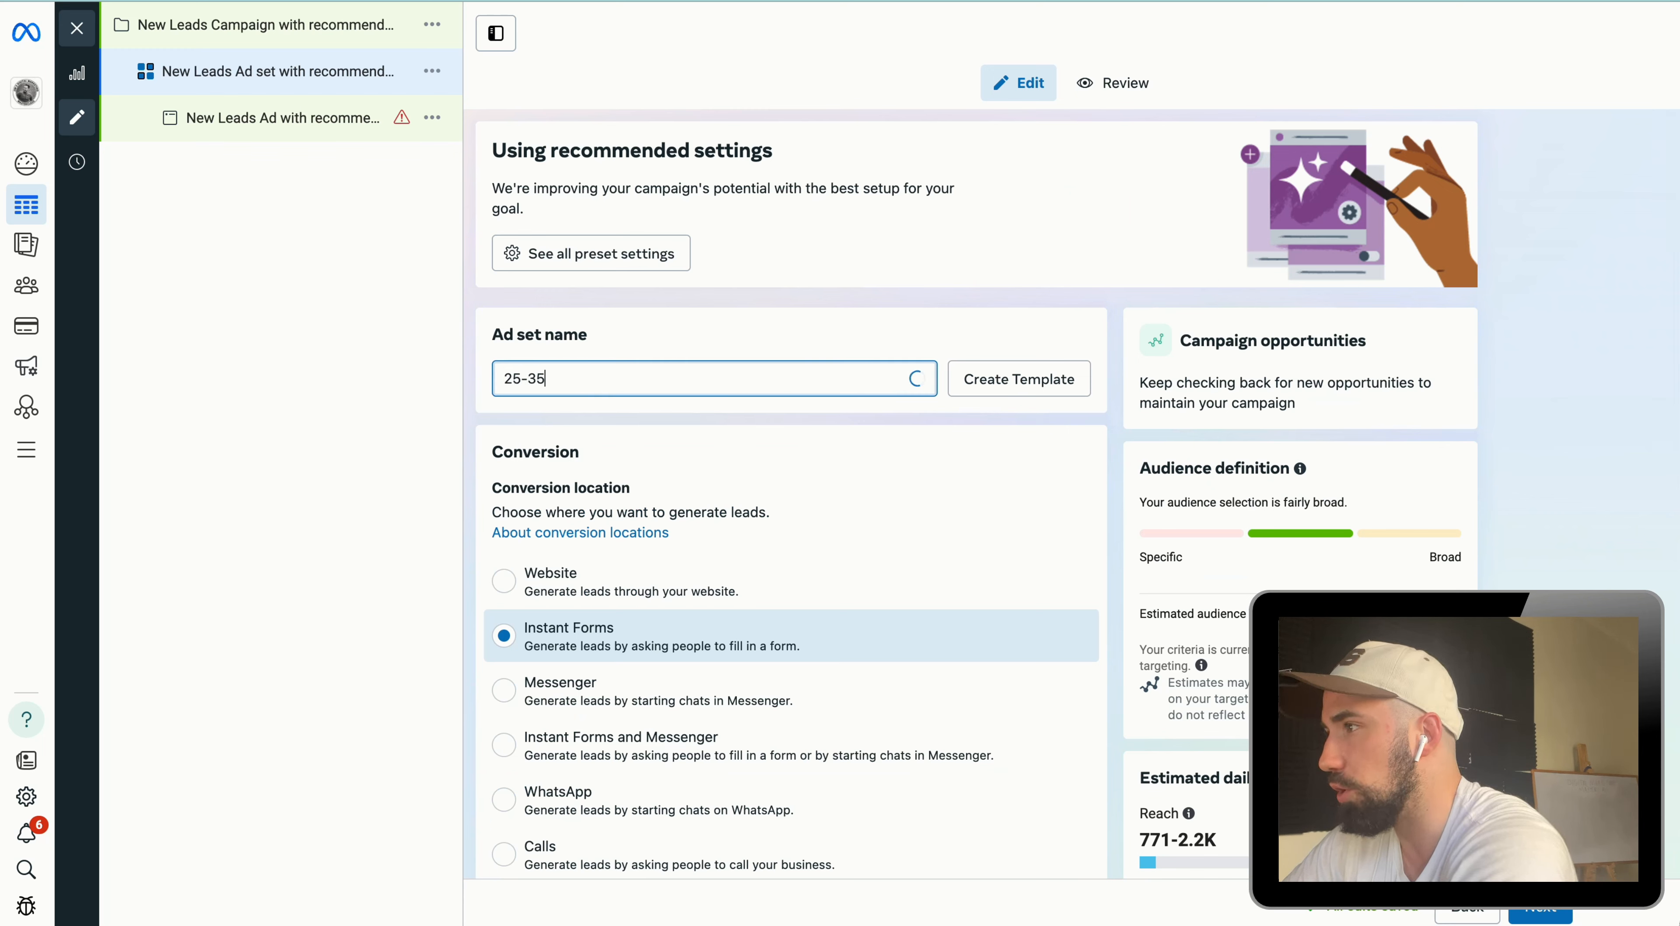
text( Real estate investing stacked)
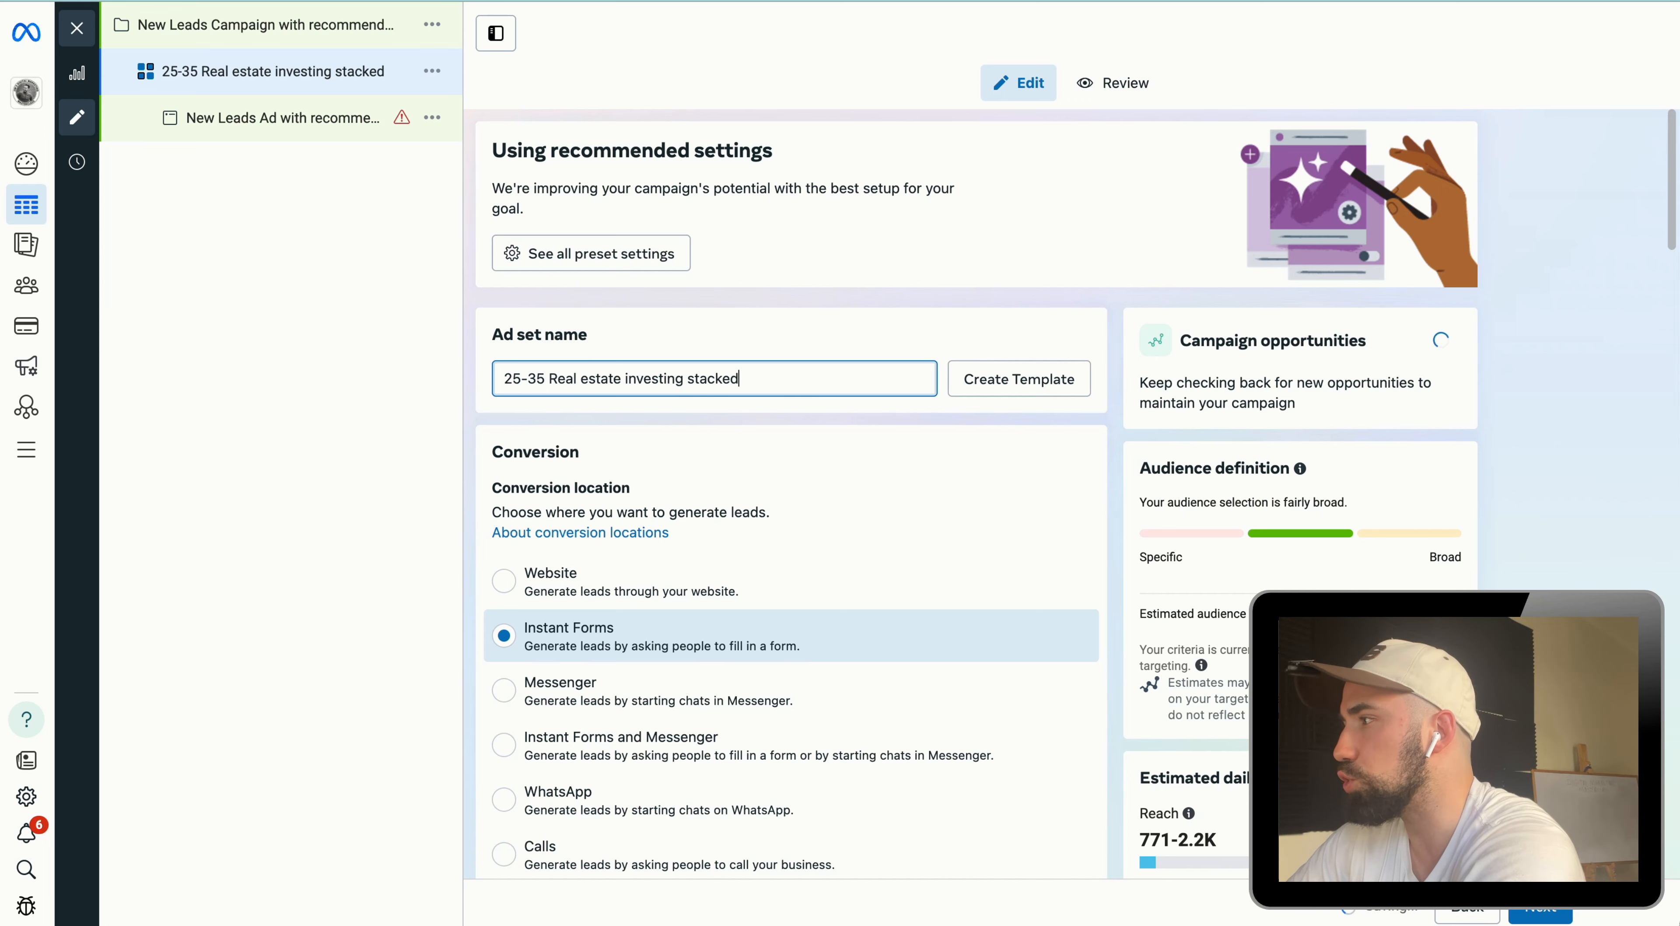
Step: Continue to the ad level and read the Terms of Service error for lead ads
click(1538, 911)
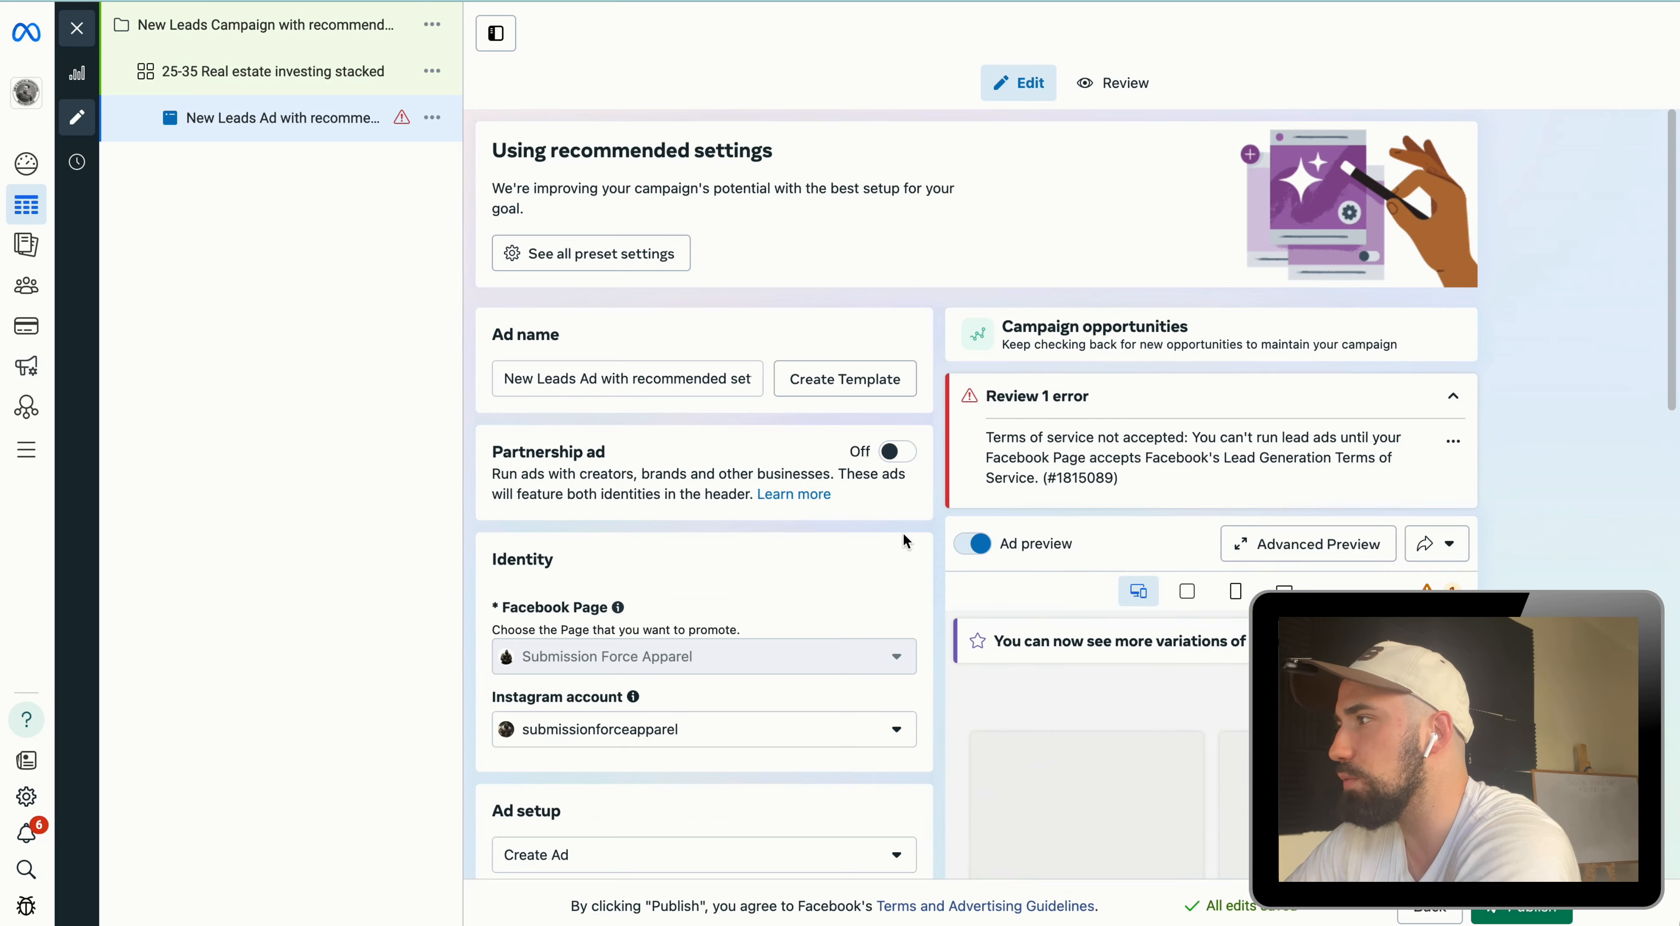
scroll(903, 542, down, 3)
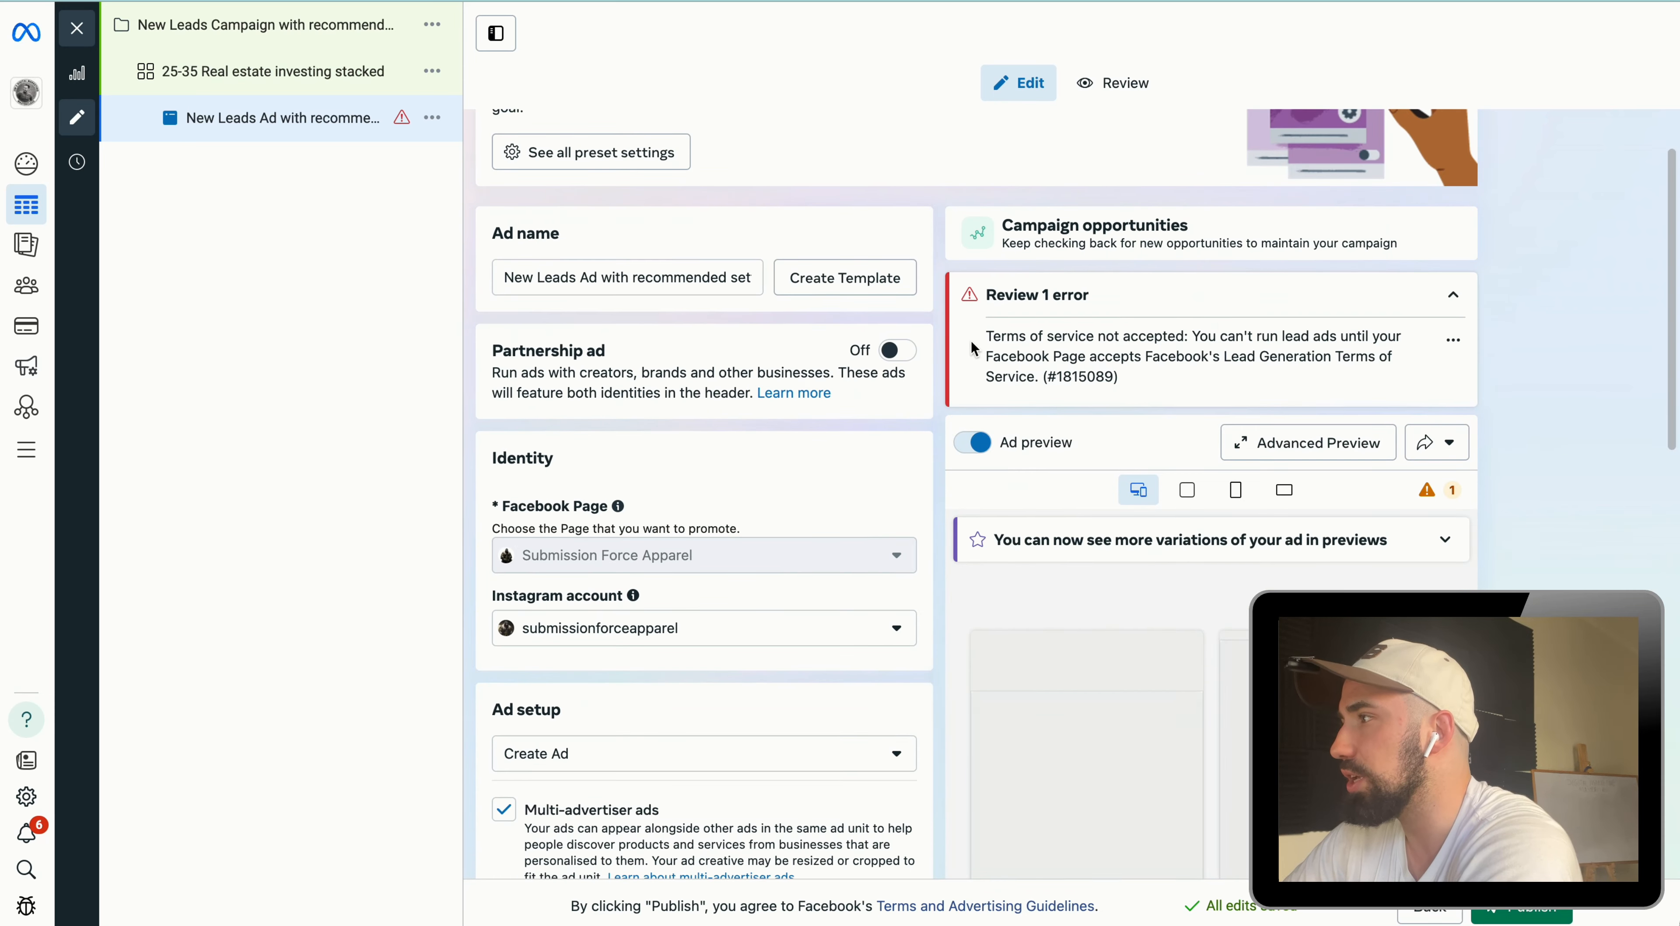
drag(973, 349, 1265, 386)
scroll(1074, 411, down, 3)
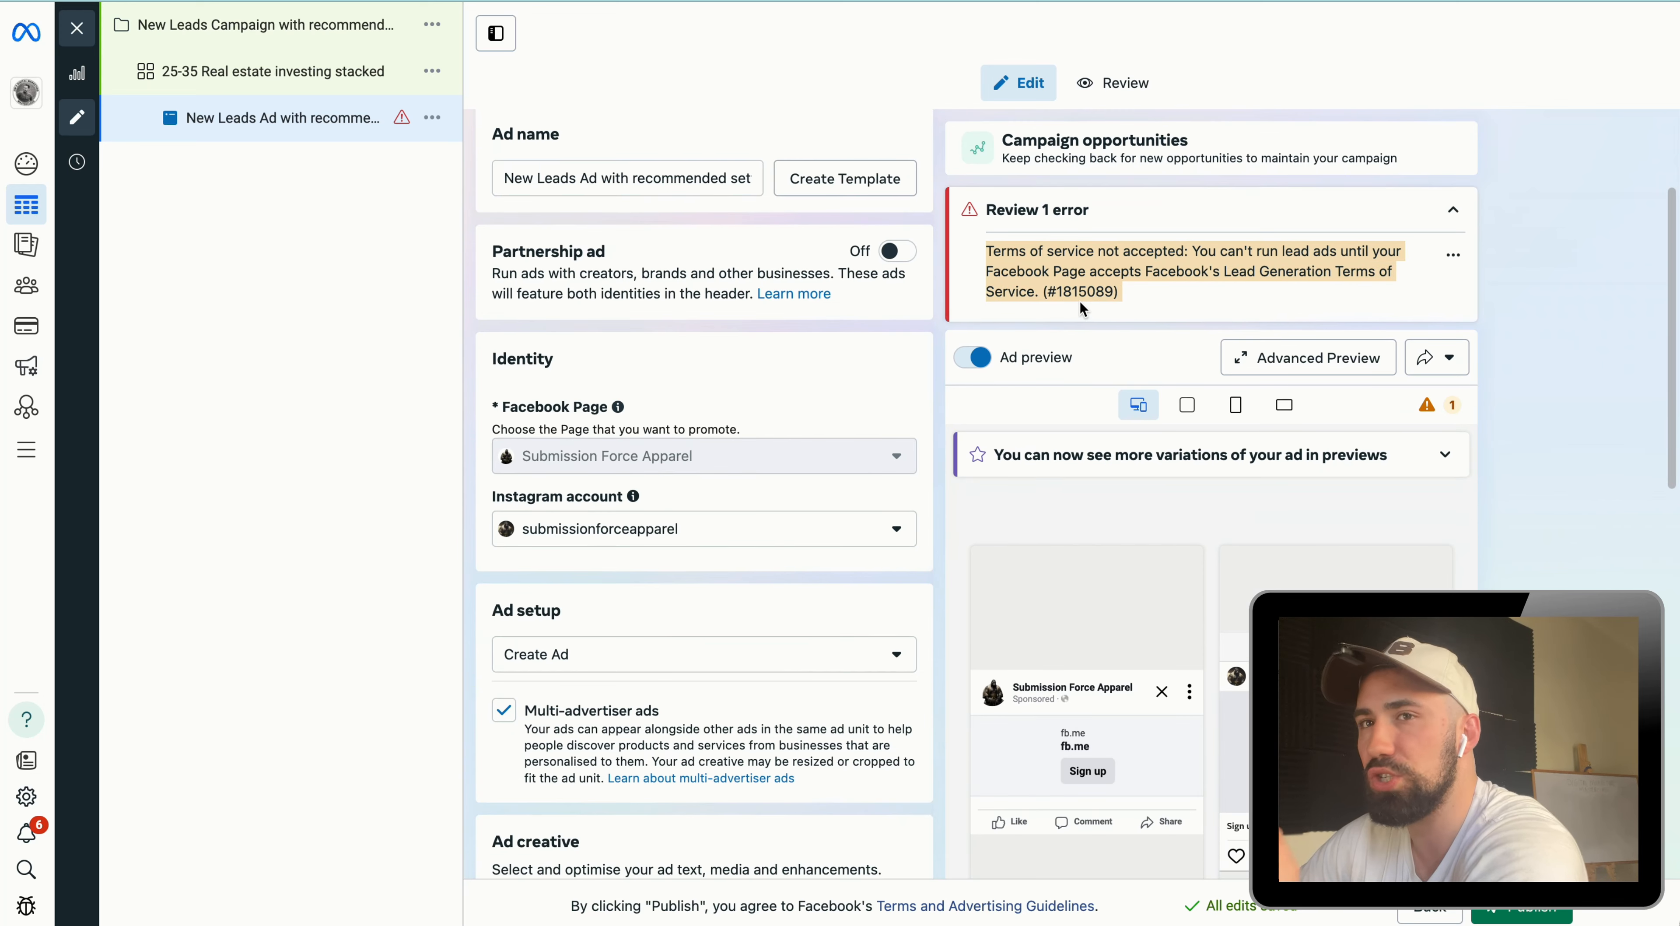
scroll(697, 434, down, 7)
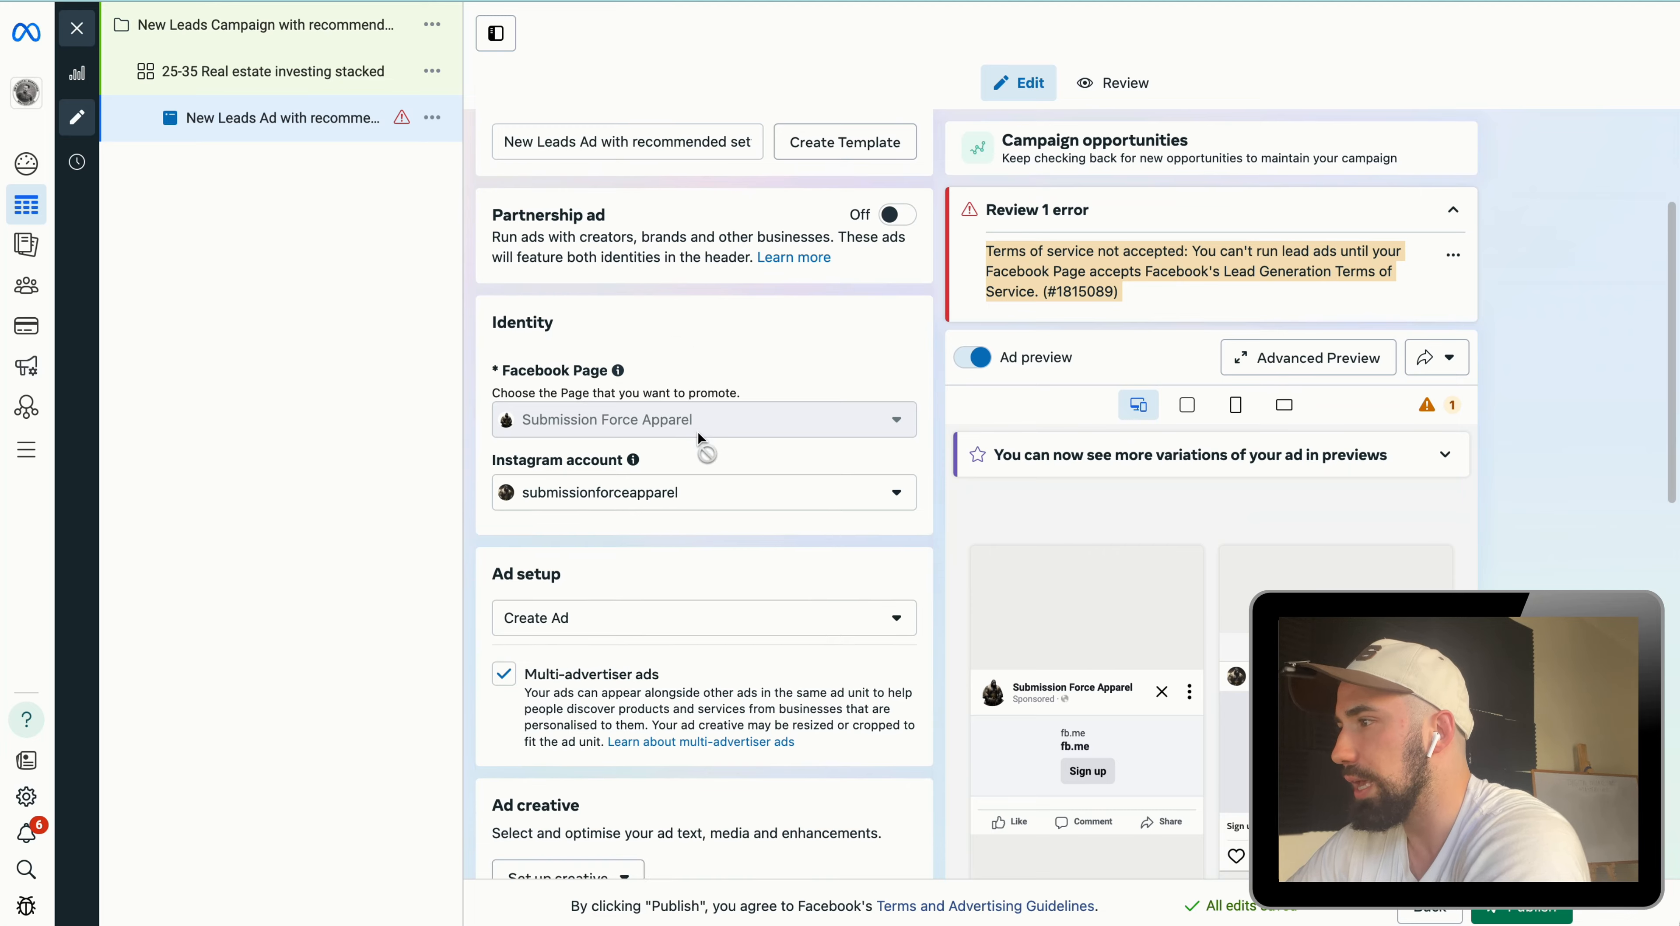
scroll(767, 434, down, 1)
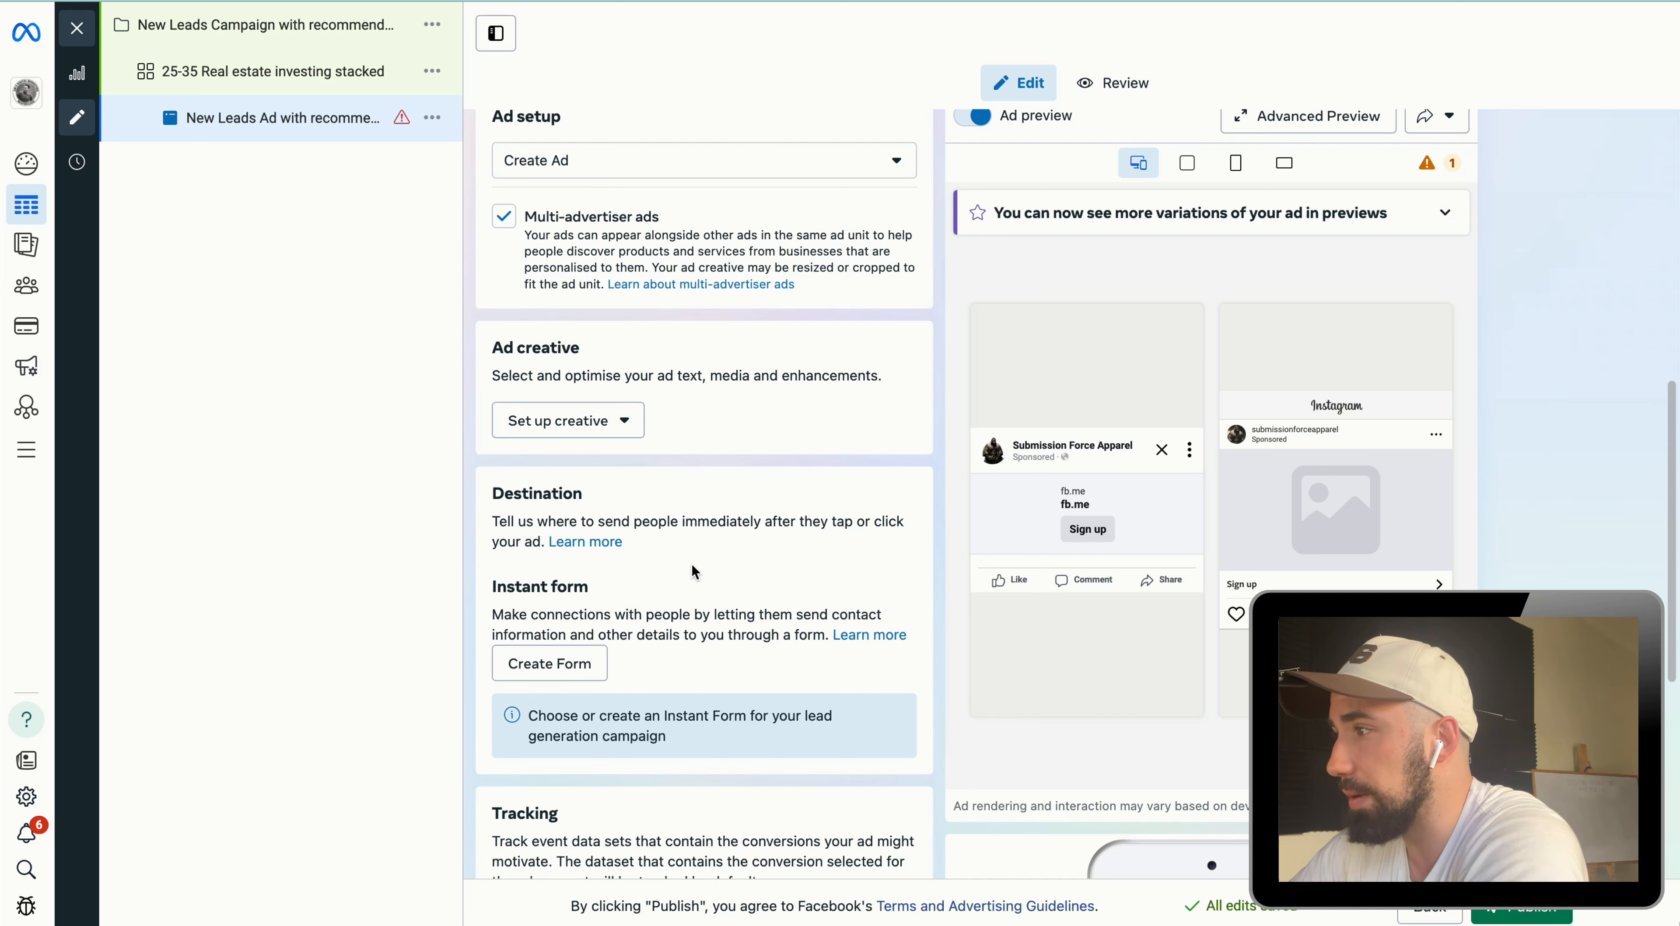
scroll(665, 548, down, 2)
scroll(647, 554, down, 1)
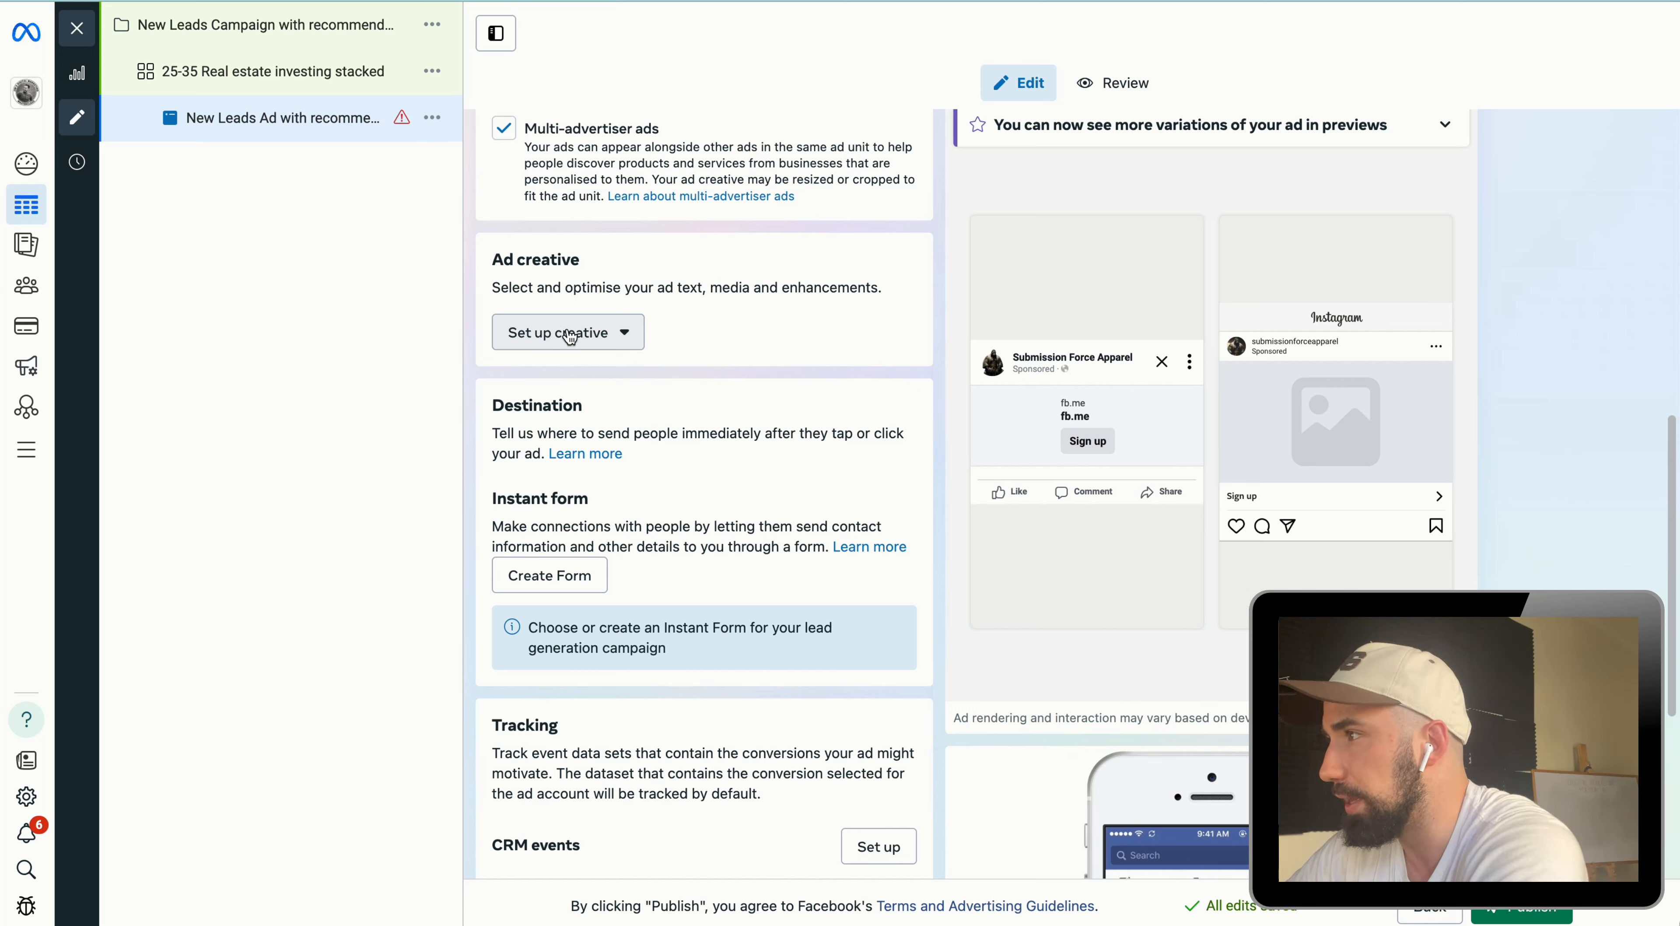
Step: Set up an image ad creative and enter "Buy property" as the primary text
click(619, 334)
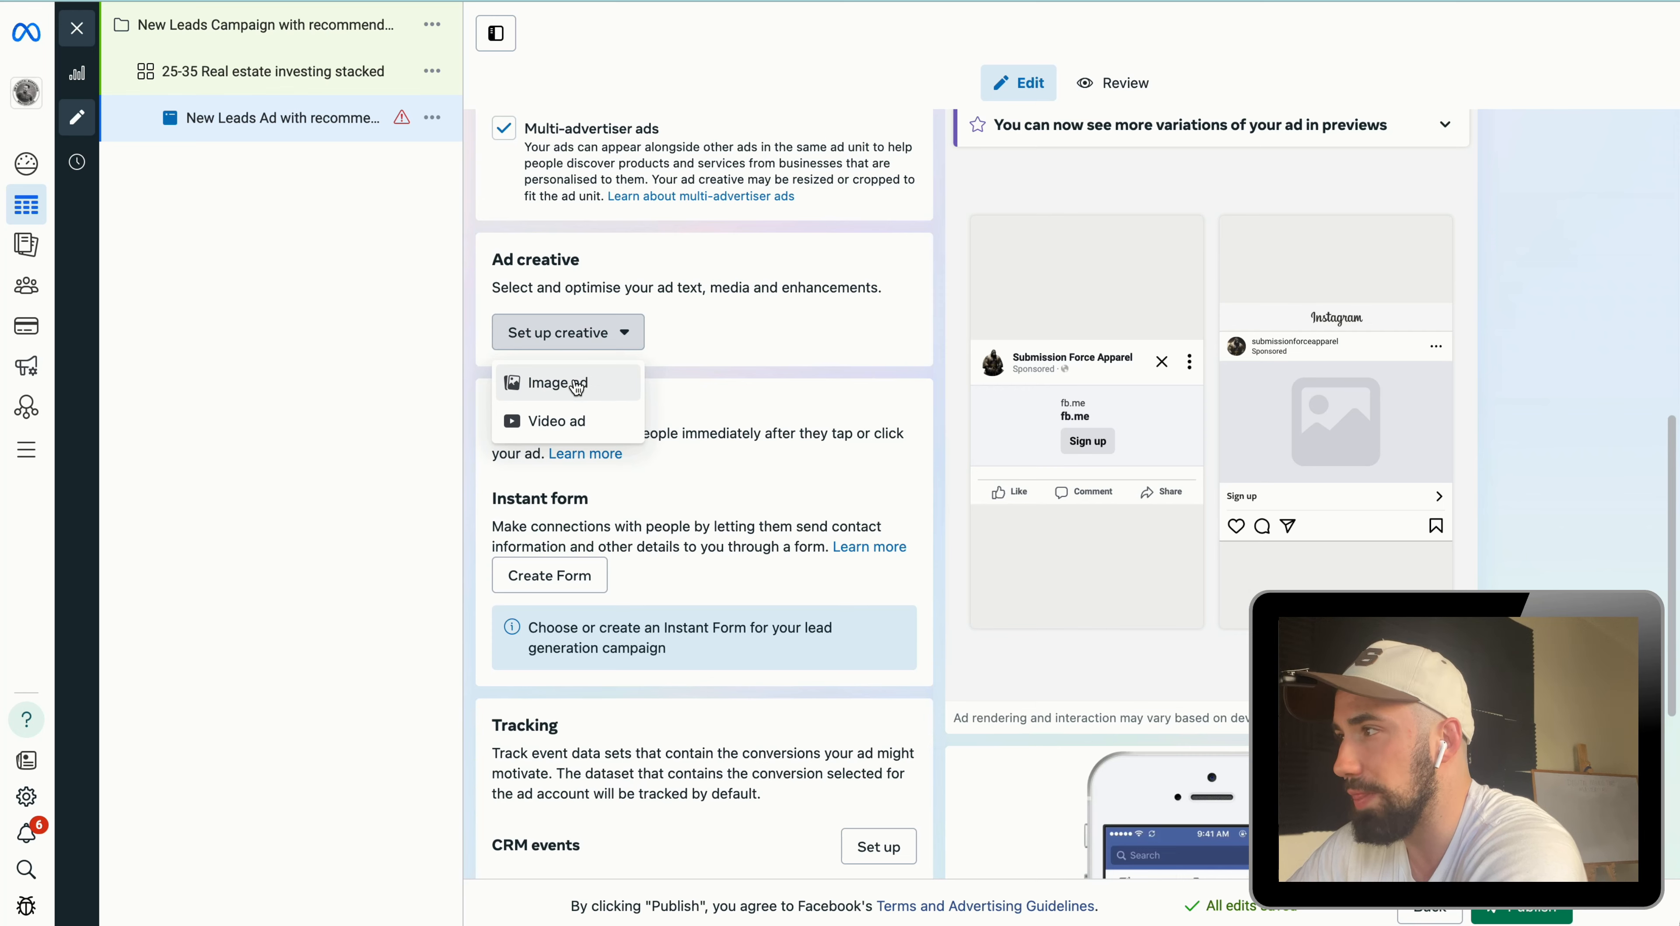
click(577, 389)
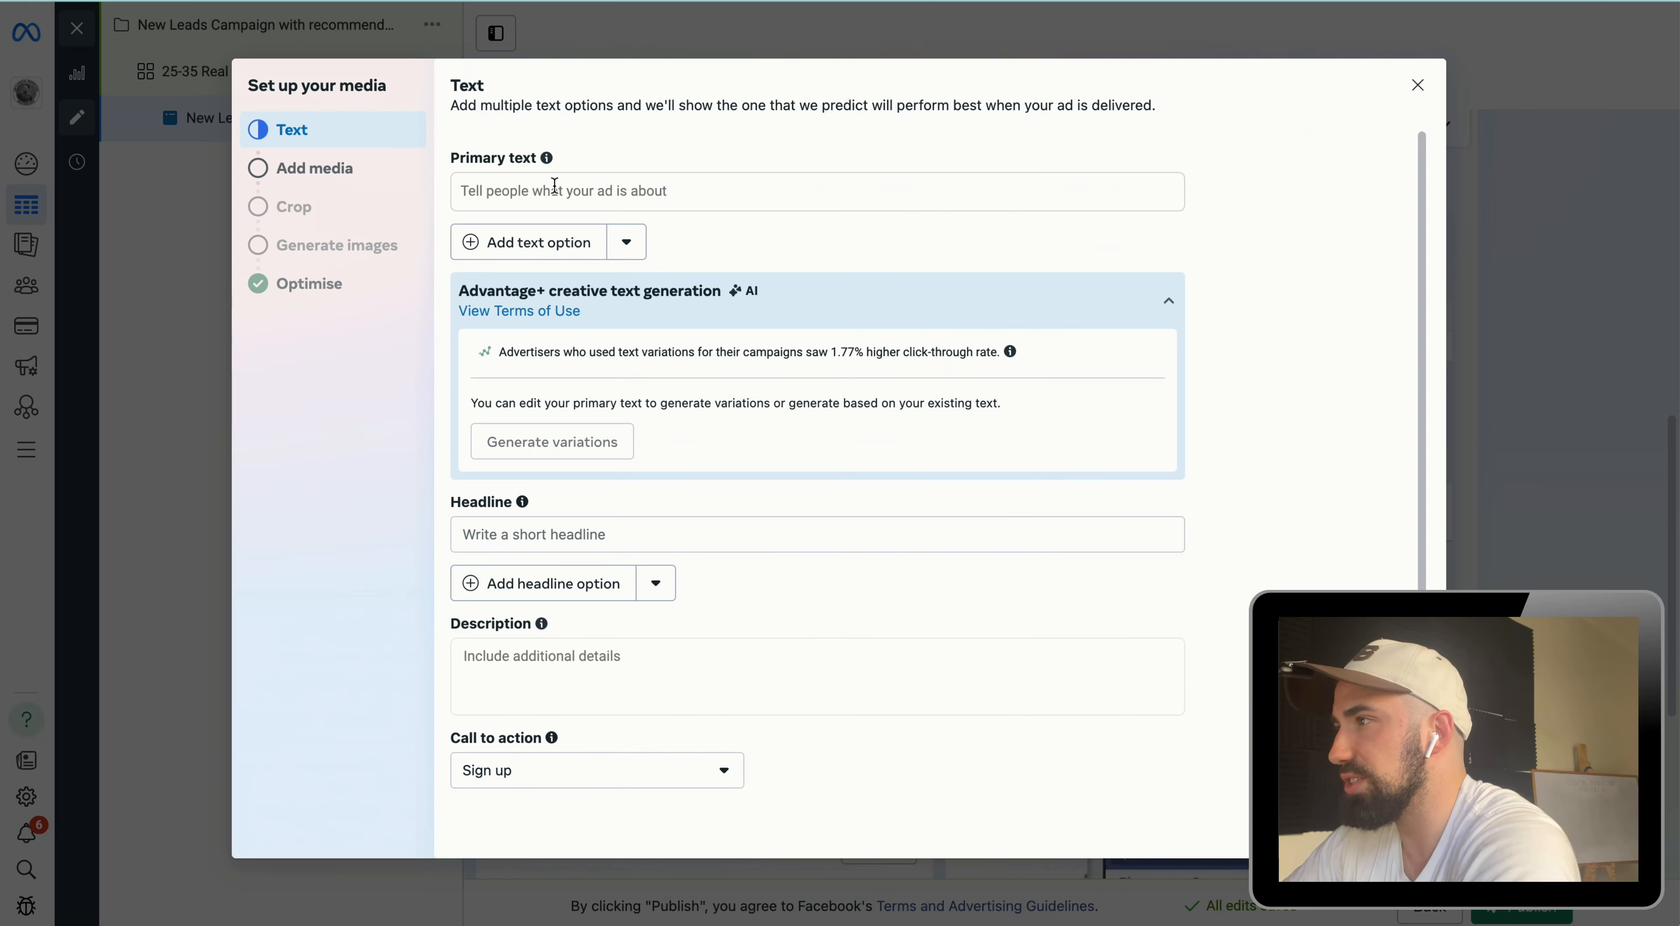
click(555, 186)
text(Buy)
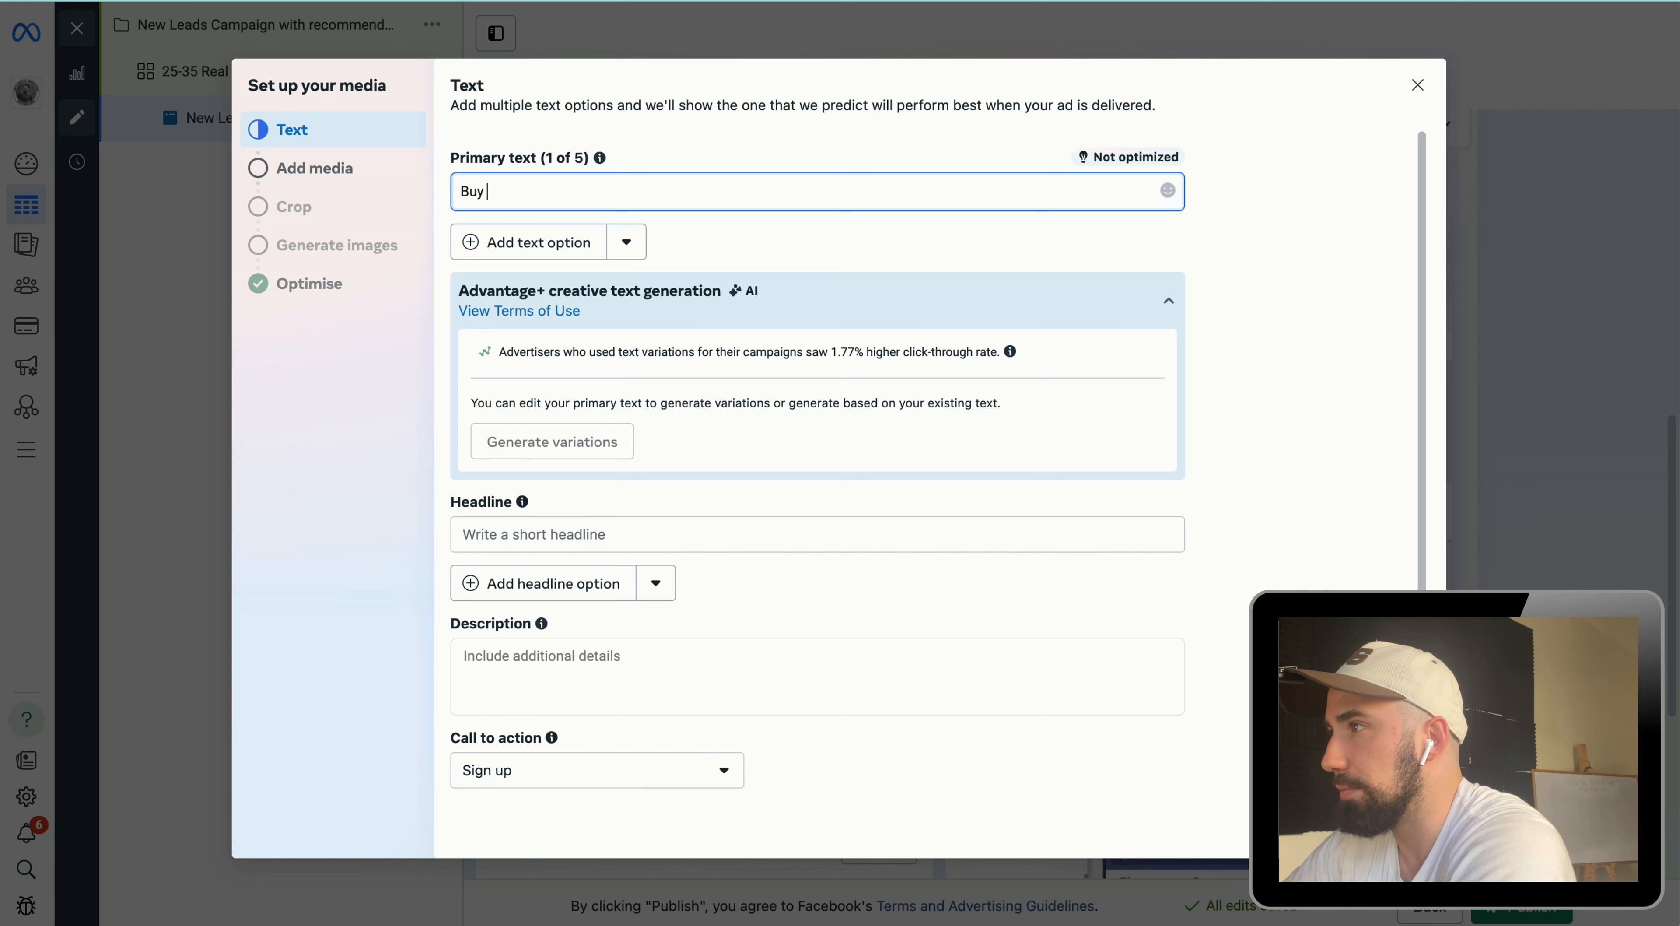
text( property)
scroll(665, 391, down, 1)
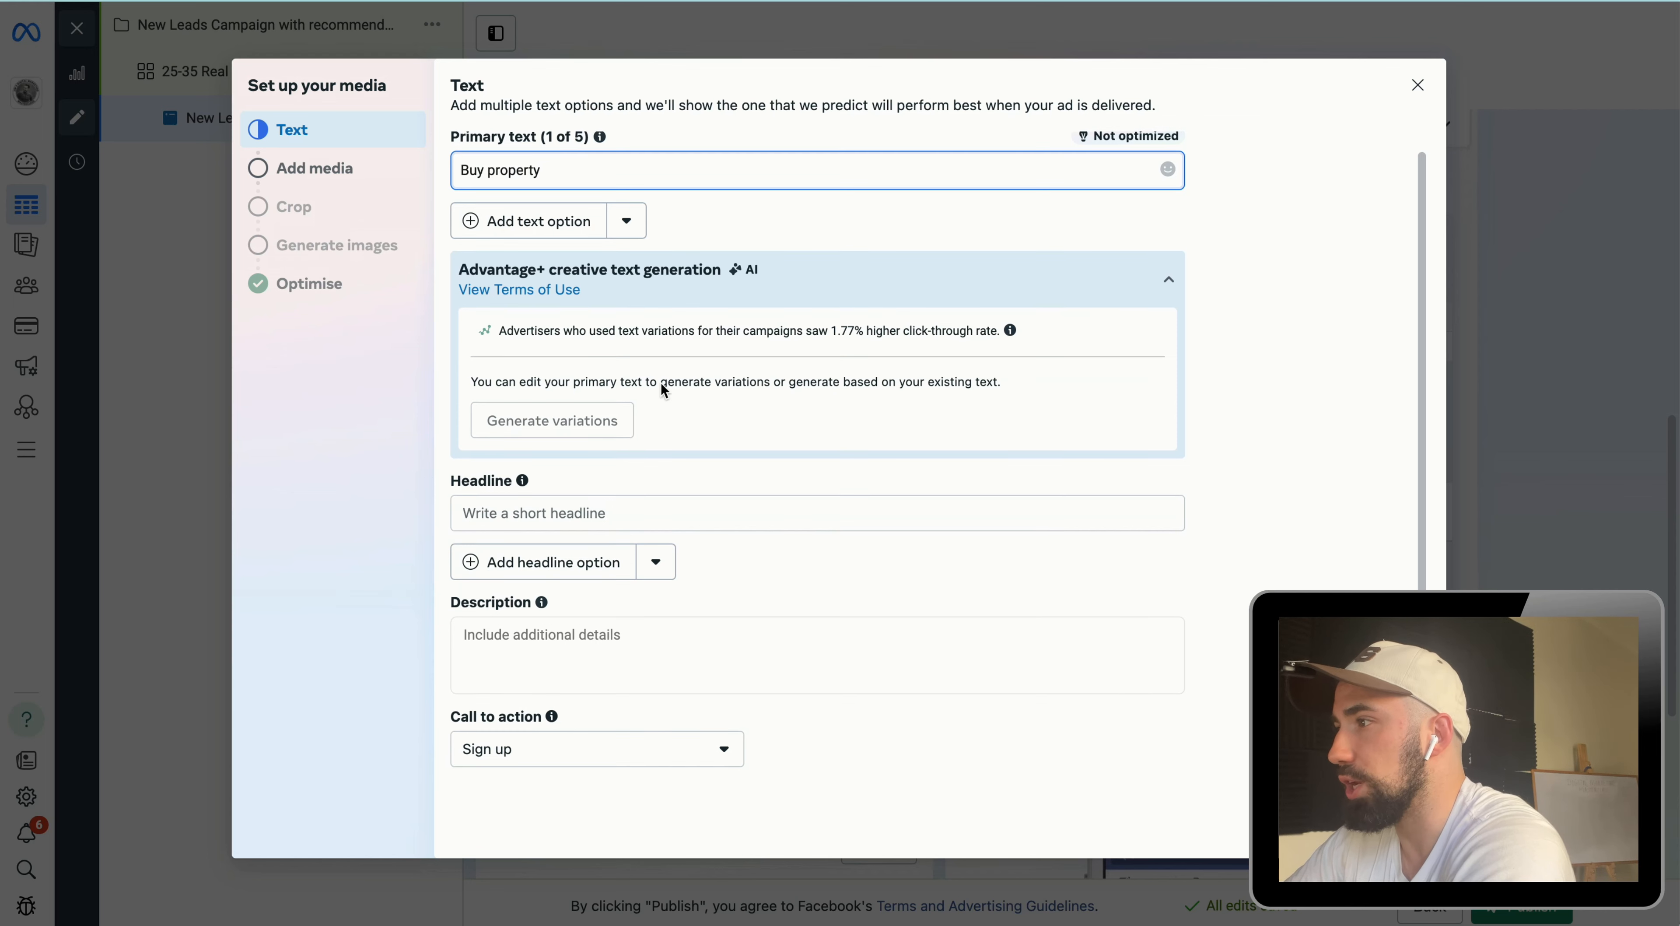
Step: Set the headline to "2025 deals" and the call to action to Learn more
click(624, 510)
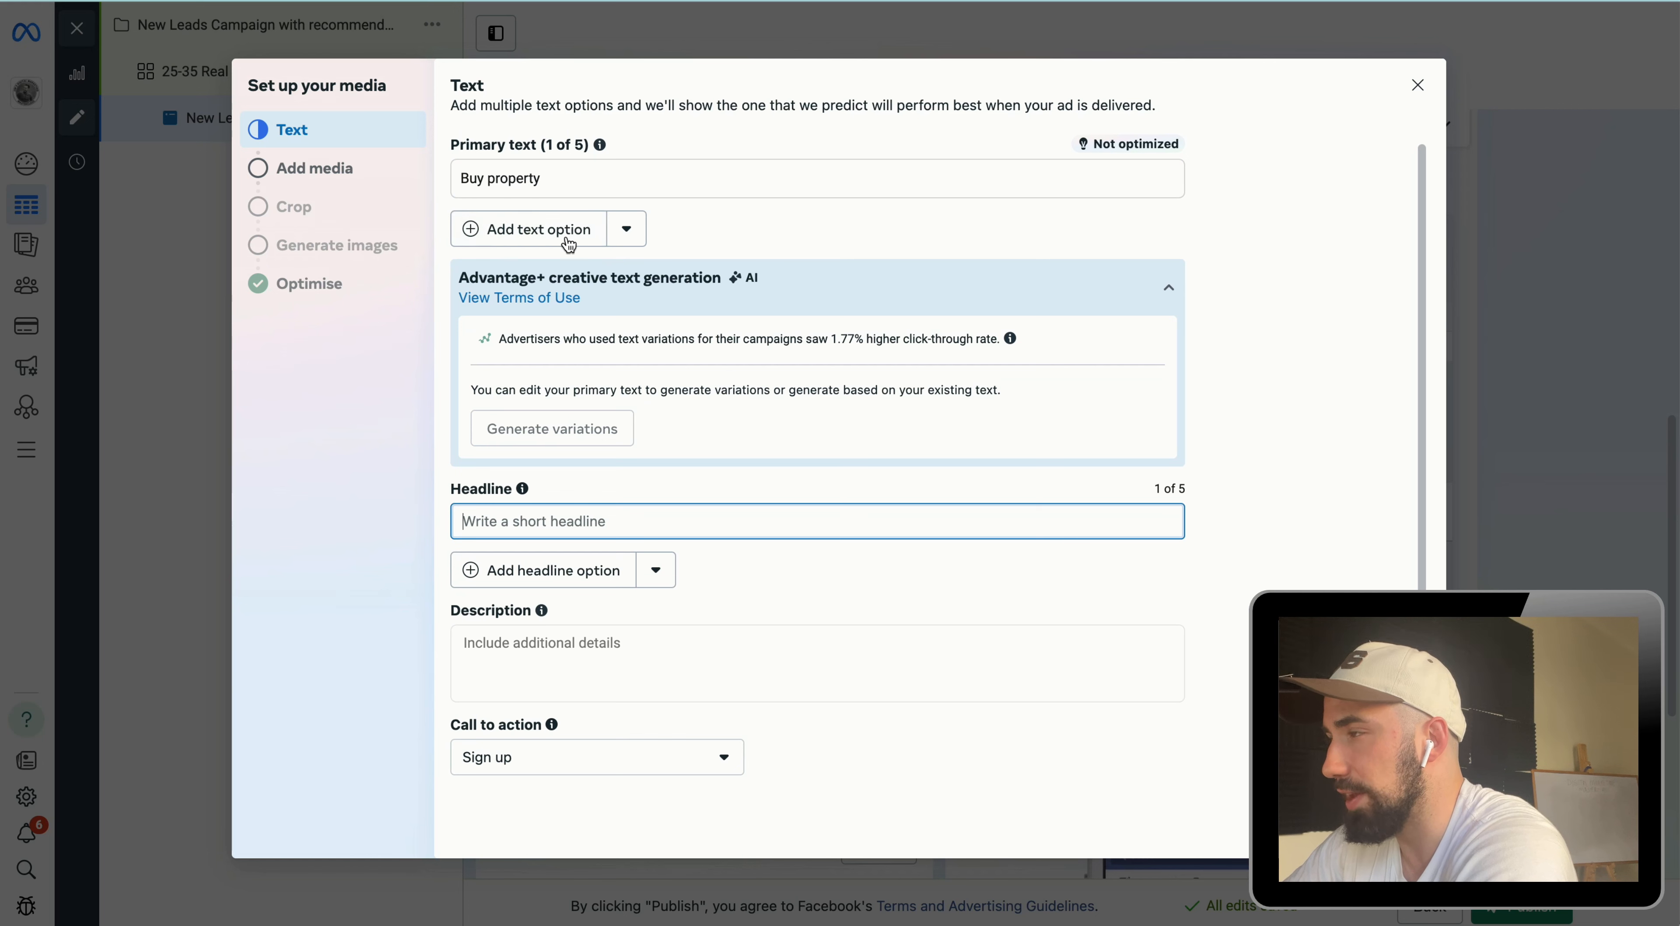
text(2025 deals)
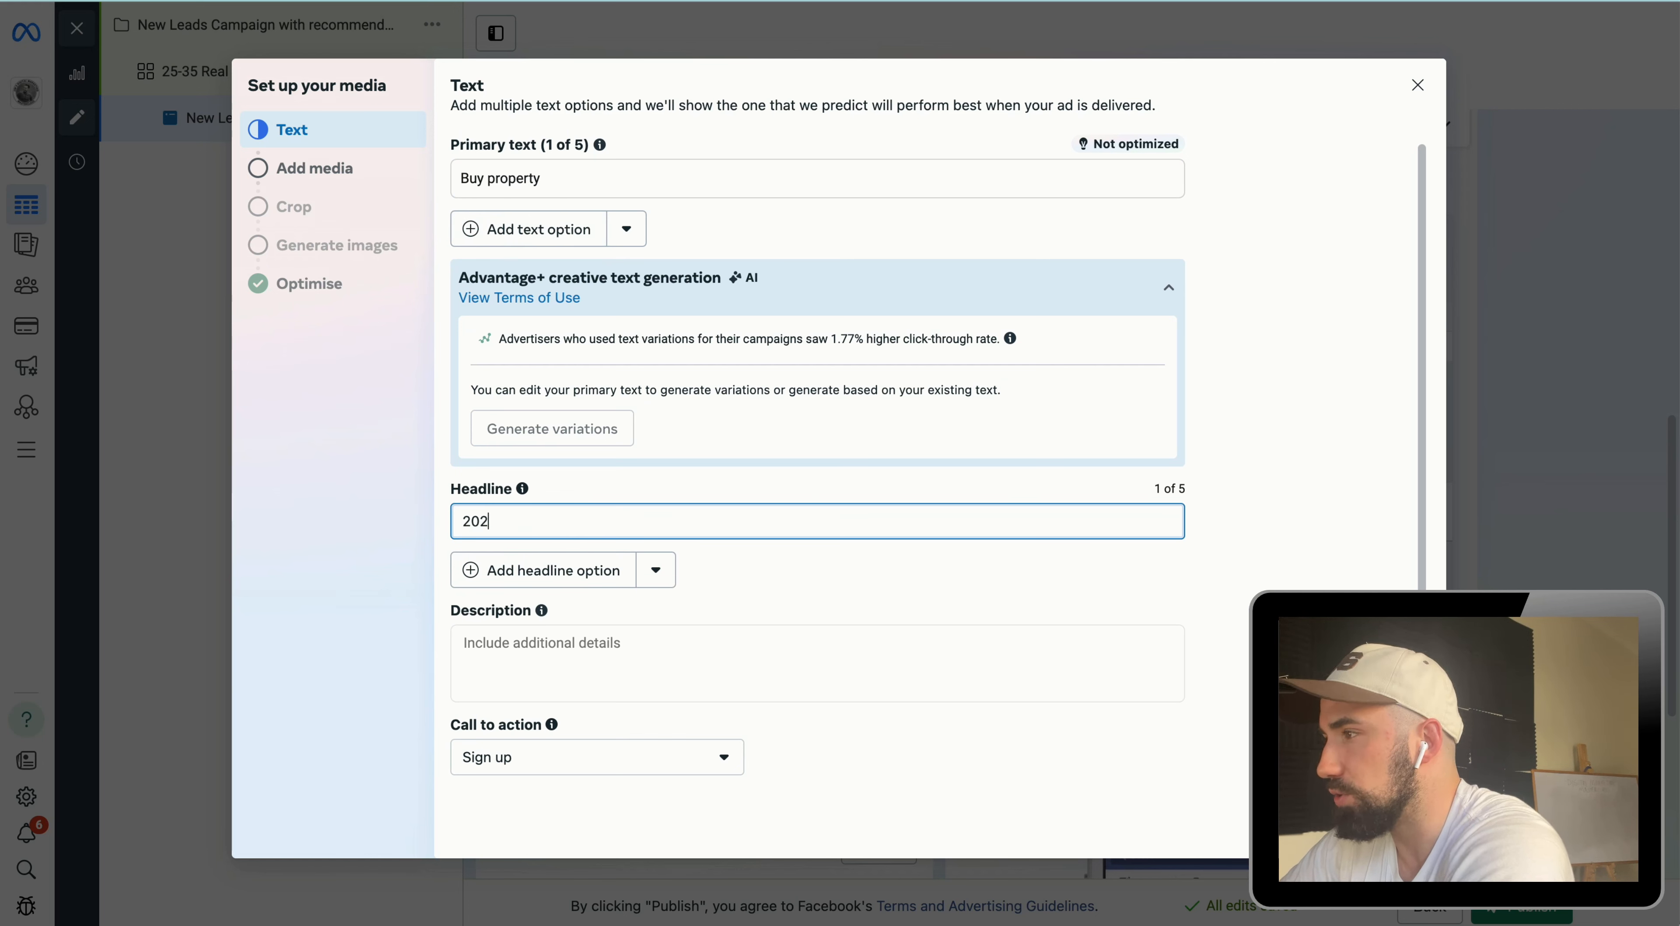
click(645, 747)
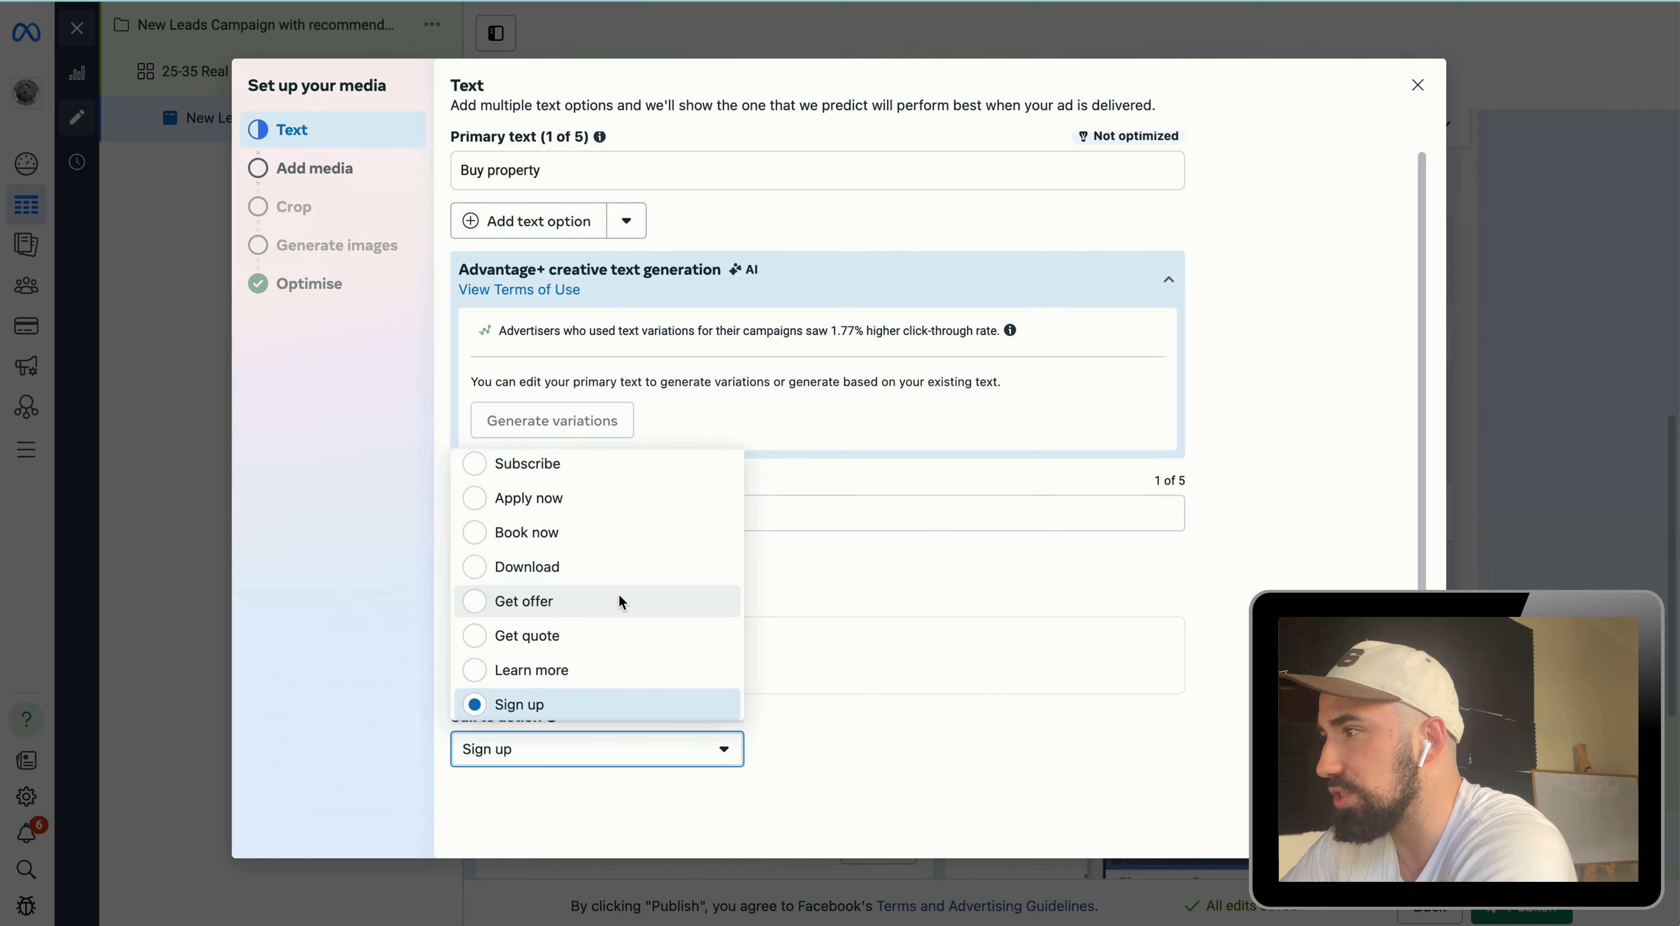
click(593, 672)
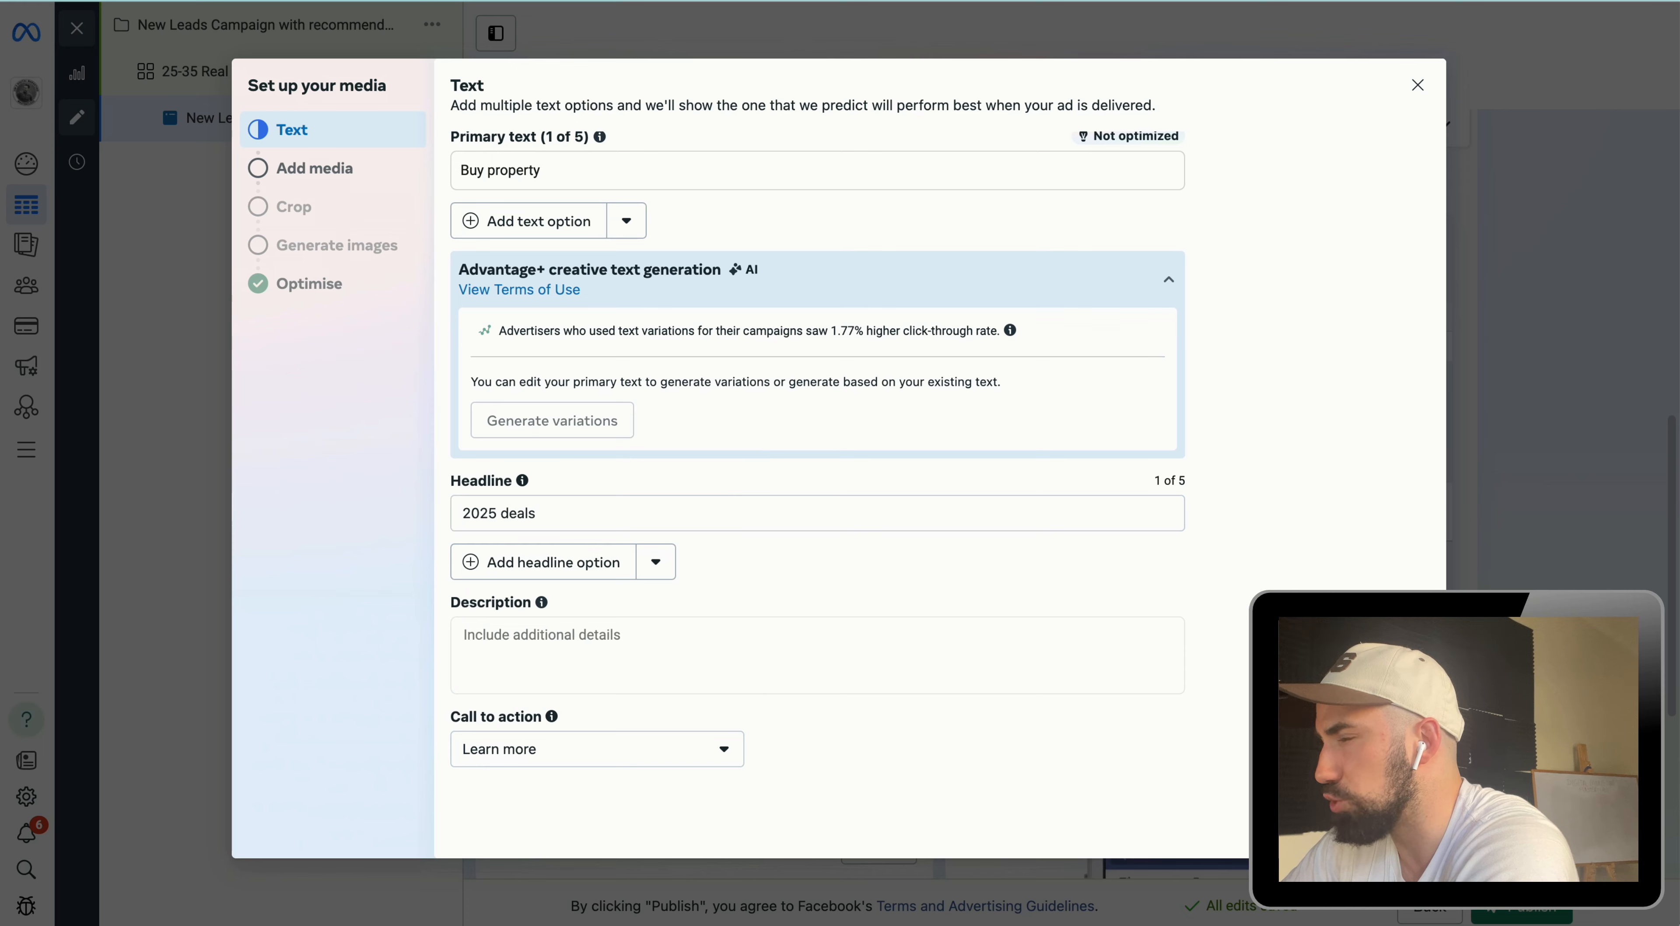
Step: Use the modern house image as ad media and set the Search results crop to 1.91:1
click(1402, 824)
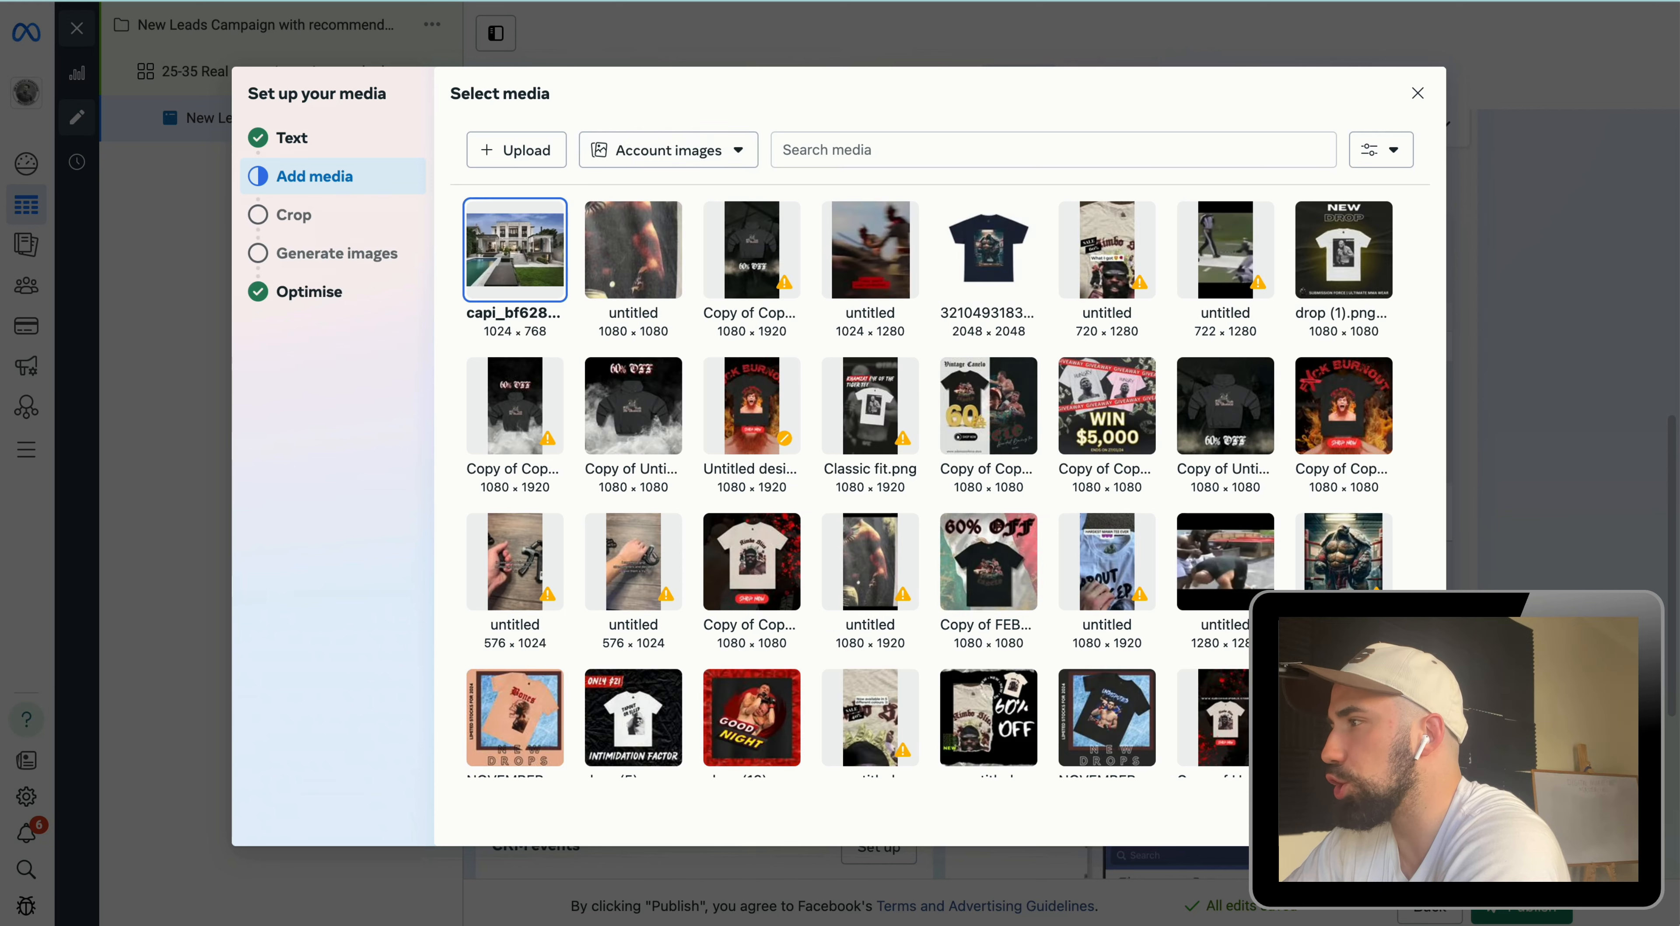
click(1402, 825)
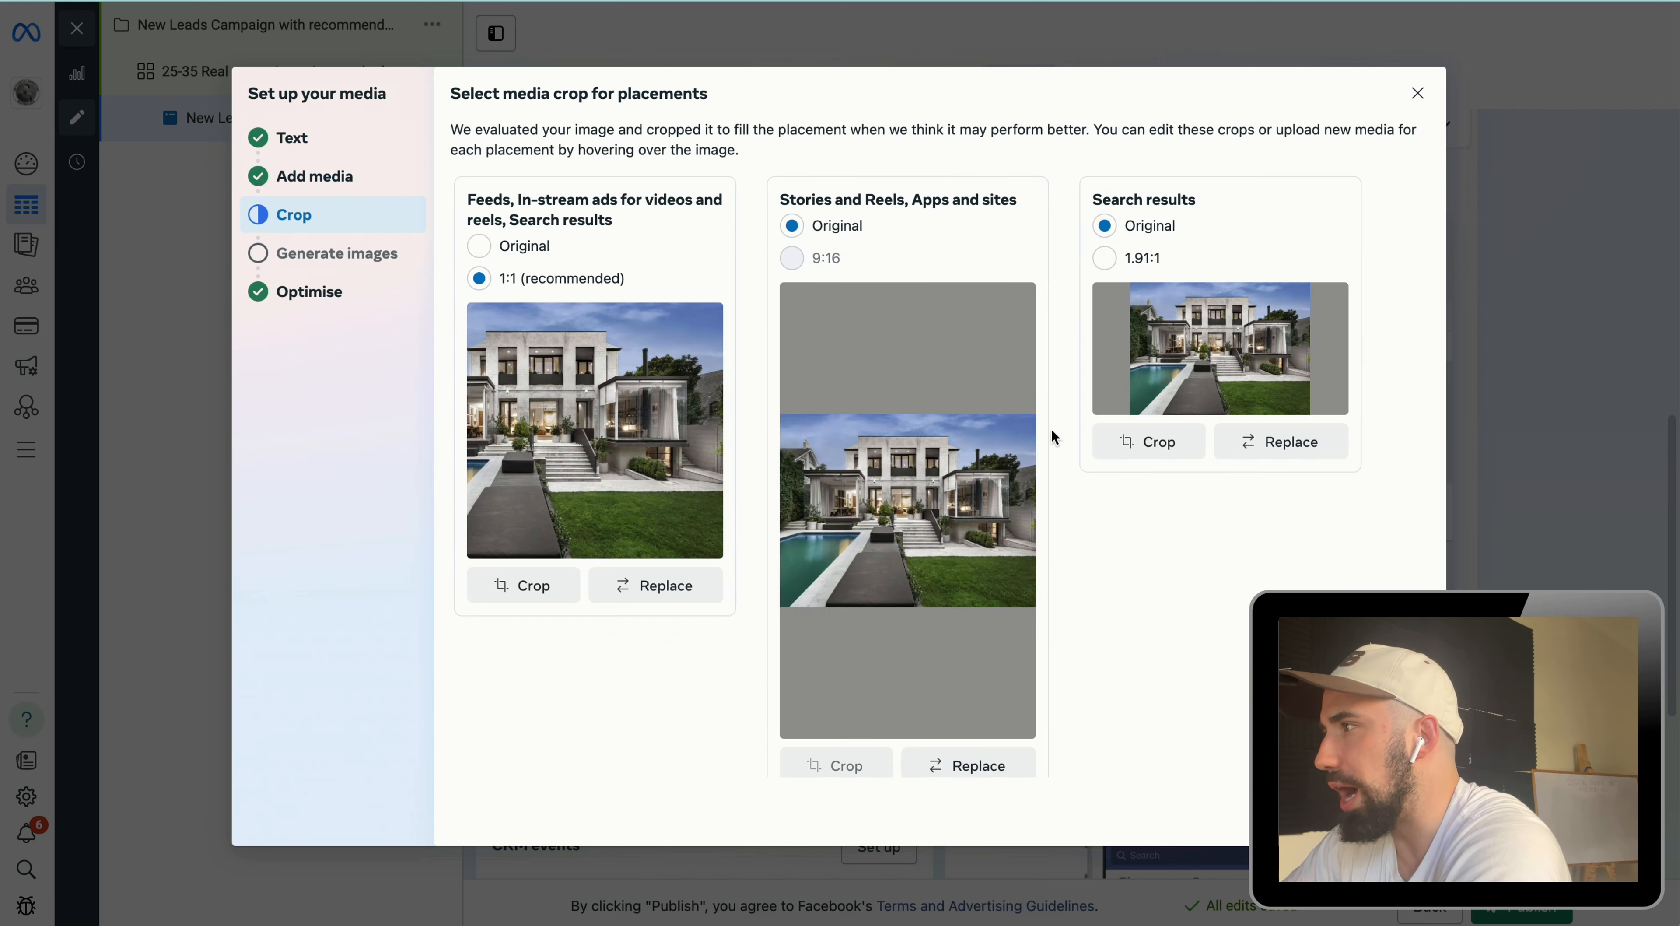
drag(686, 356, 764, 364)
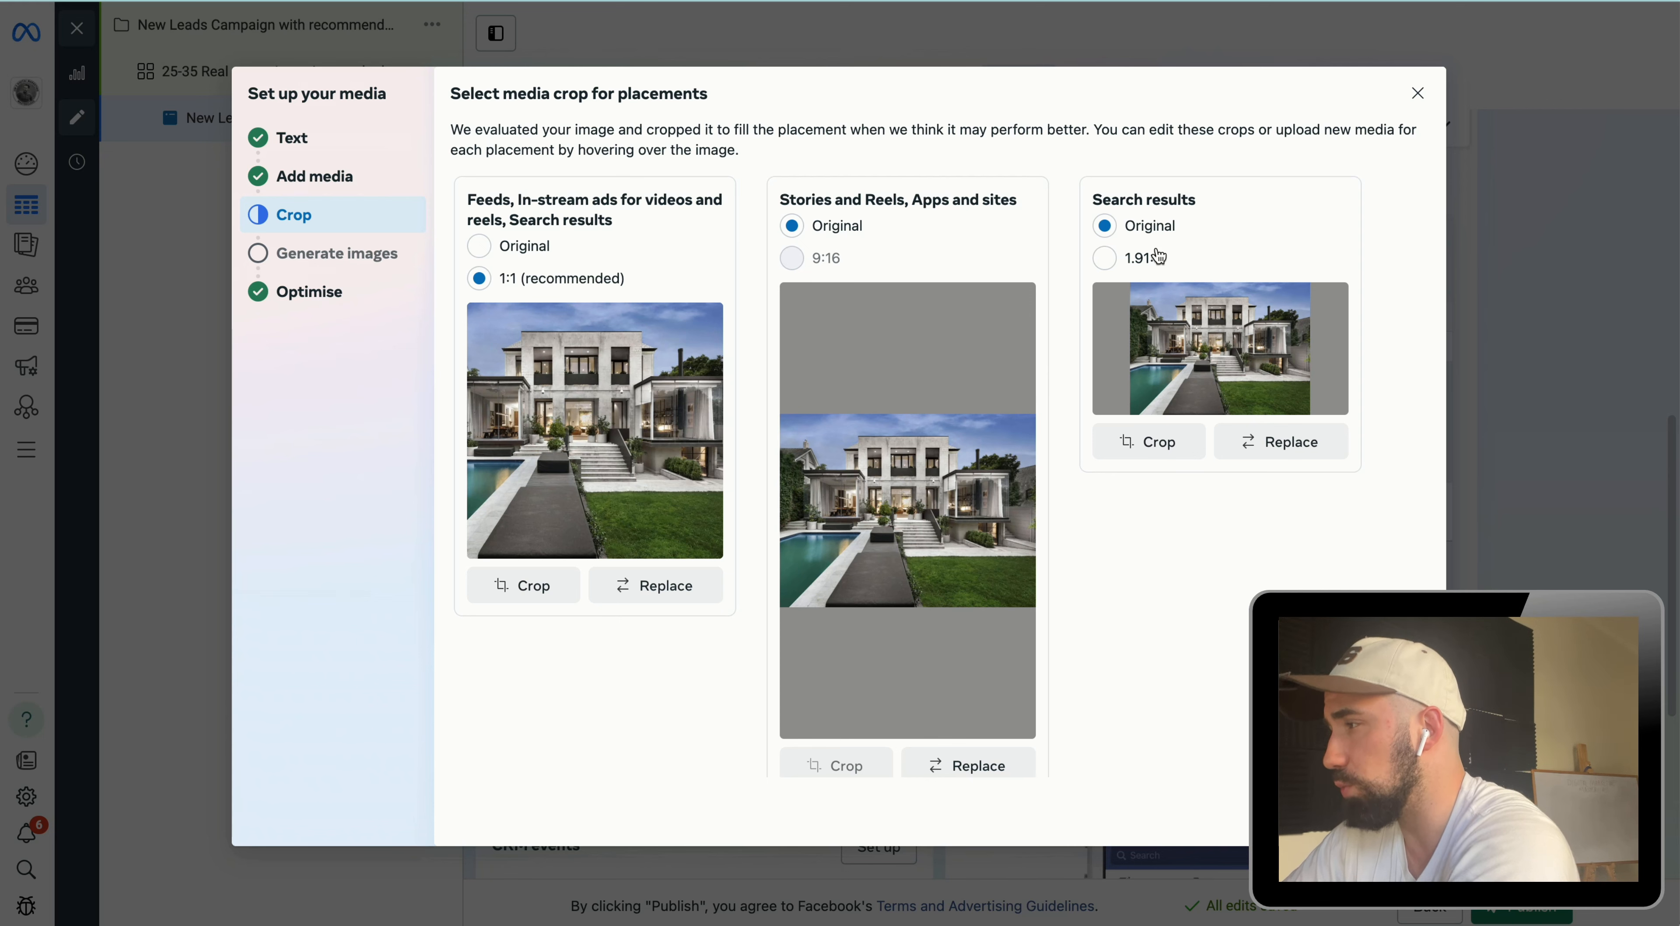
click(1134, 260)
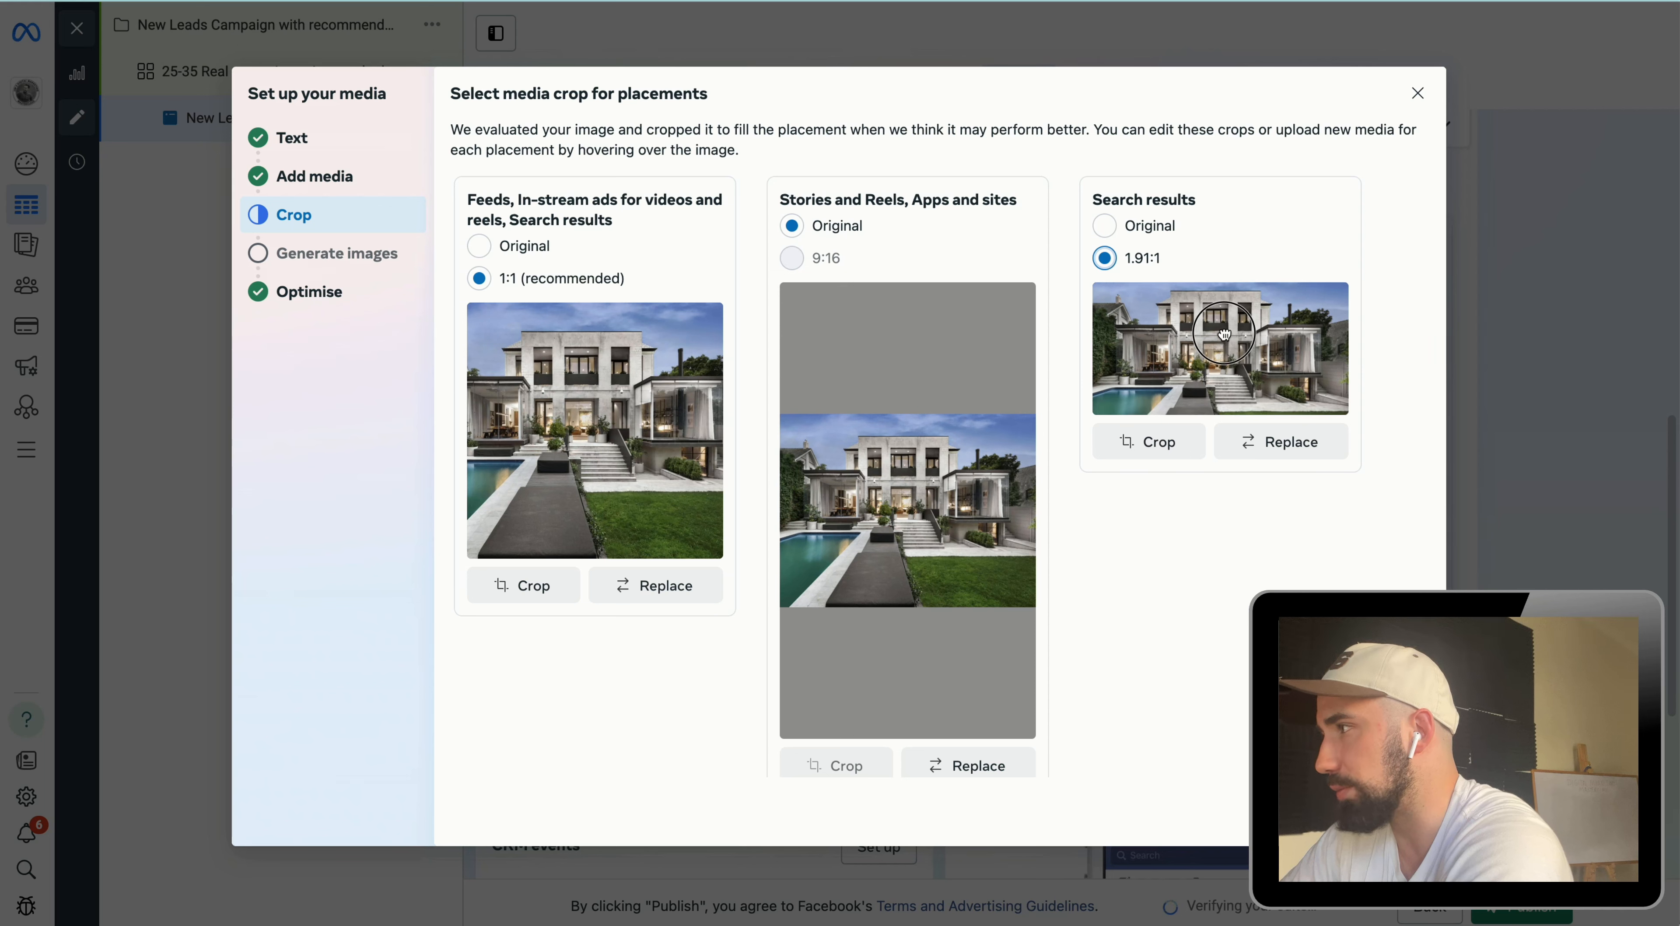
drag(1234, 320, 1235, 316)
scroll(944, 647, down, 1)
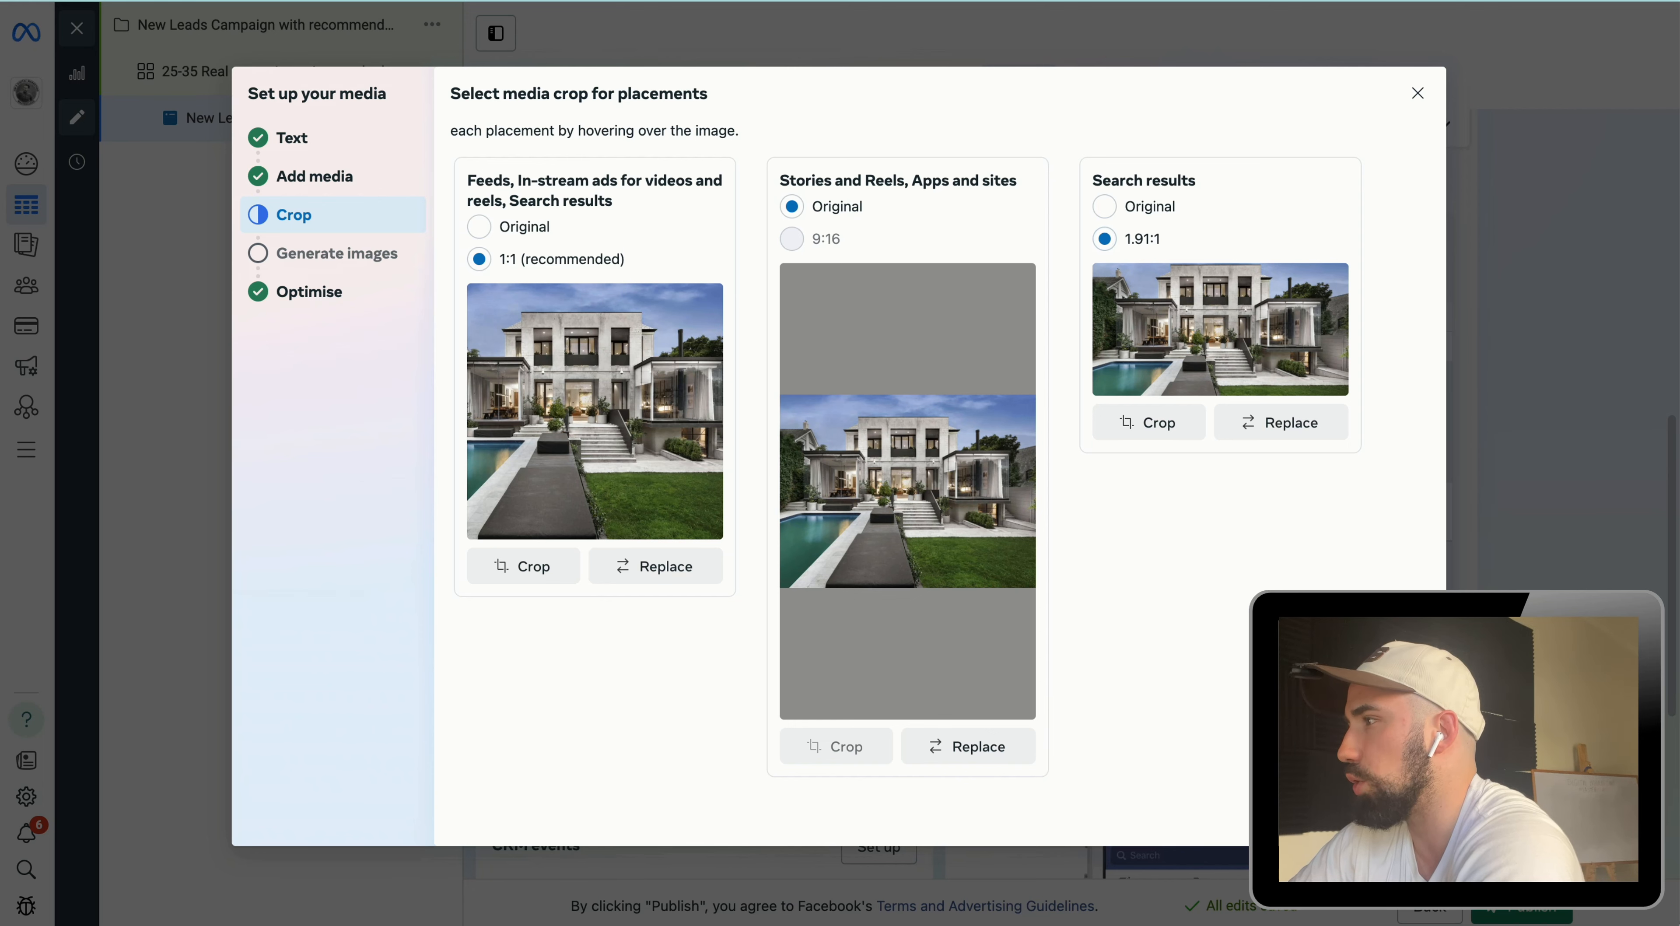
Step: Skip AI image generation and turn on the Enhance CTA optimisation
click(1398, 813)
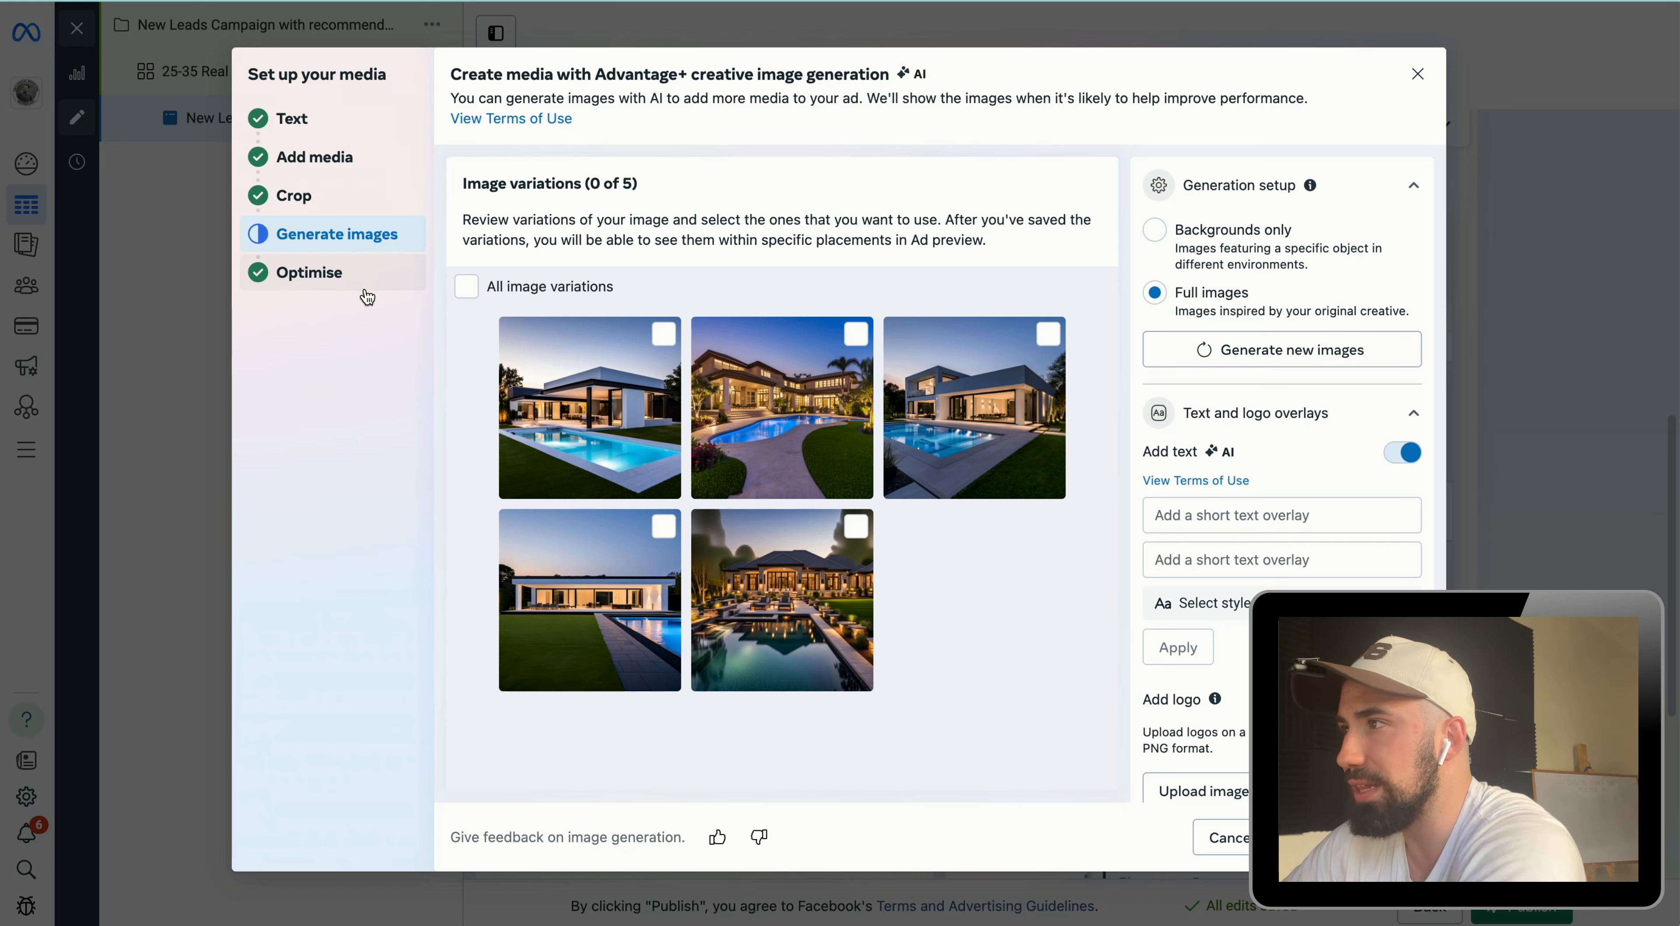
click(327, 279)
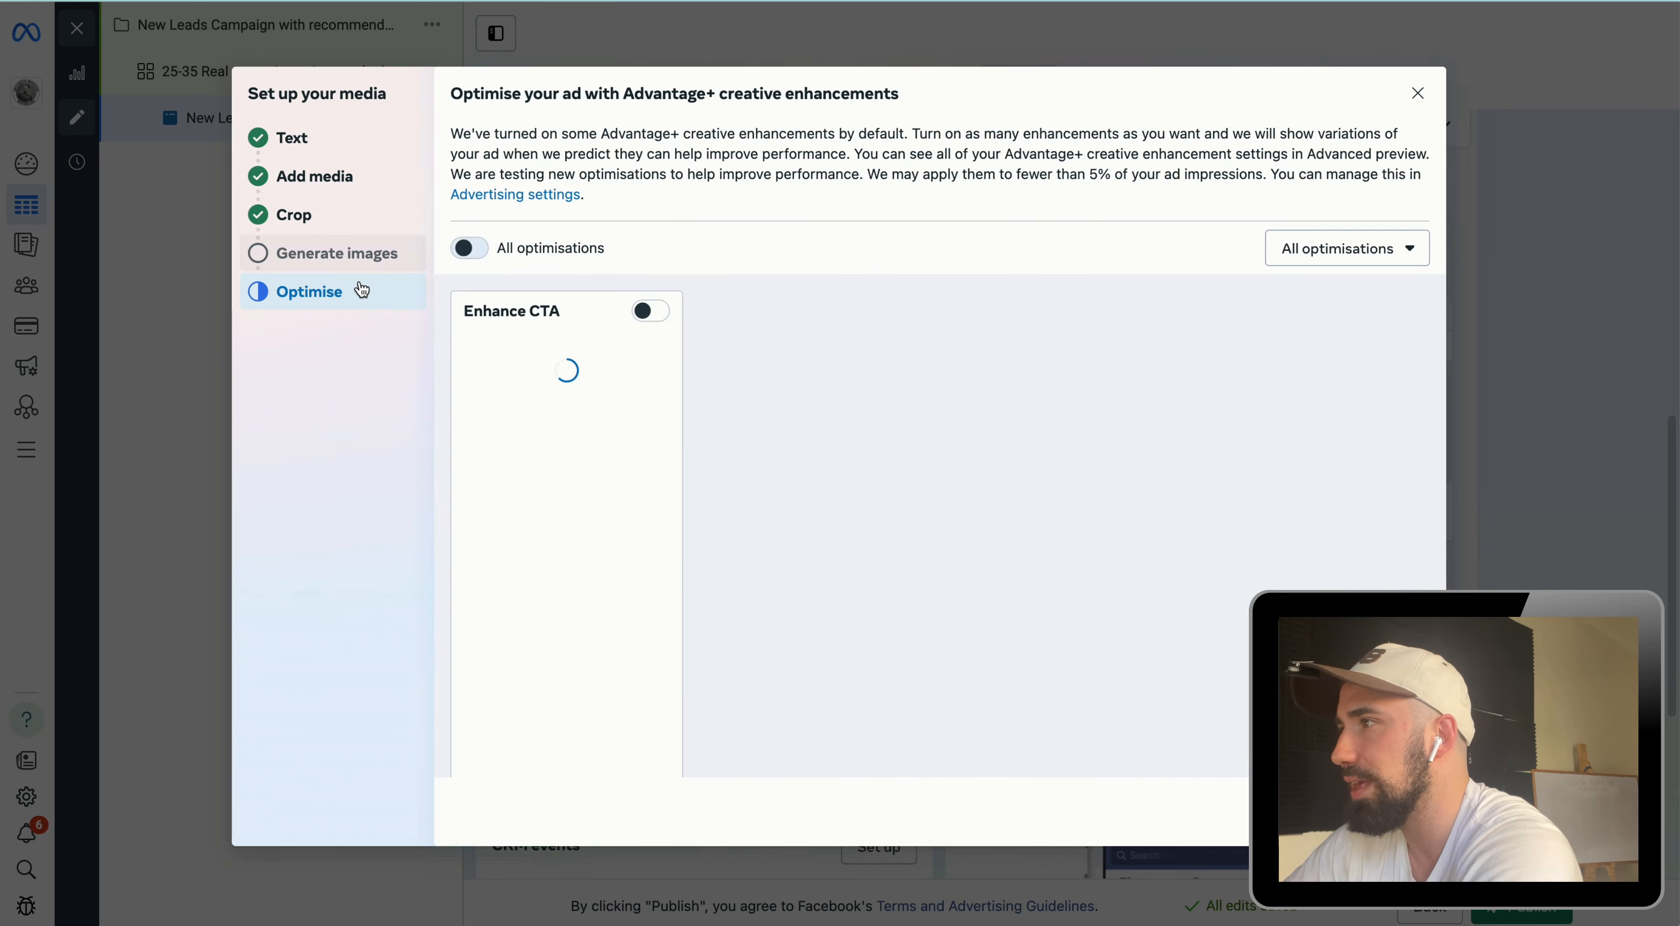
scroll(791, 415, down, 3)
scroll(791, 415, up, 1)
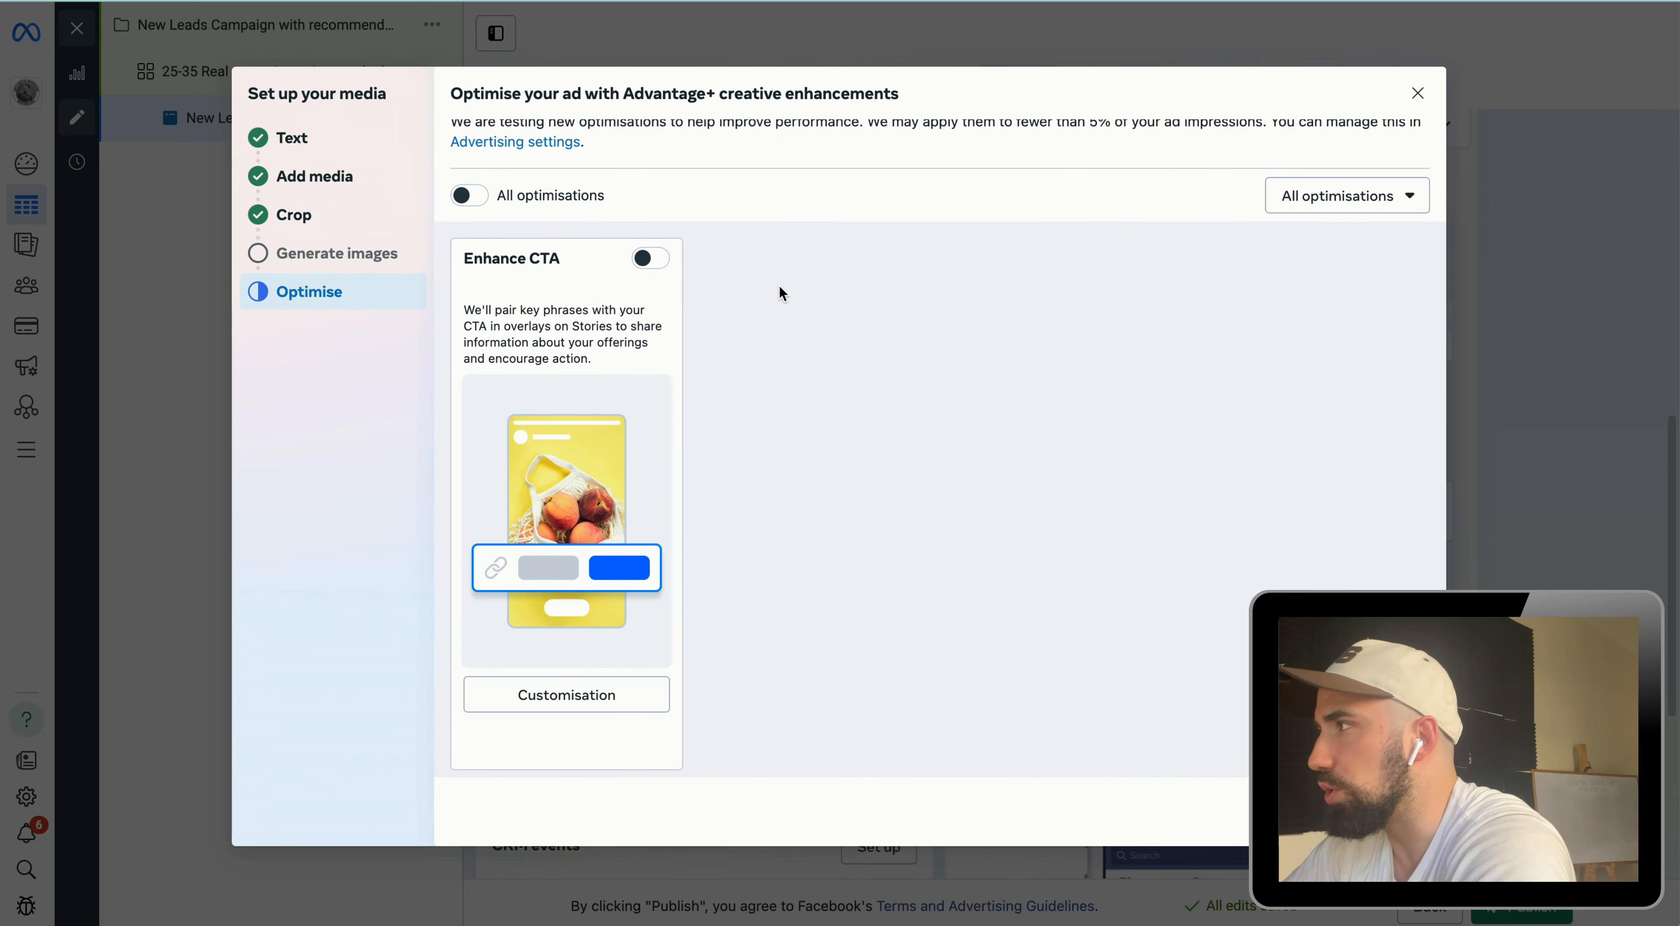
scroll(579, 273, up, 1)
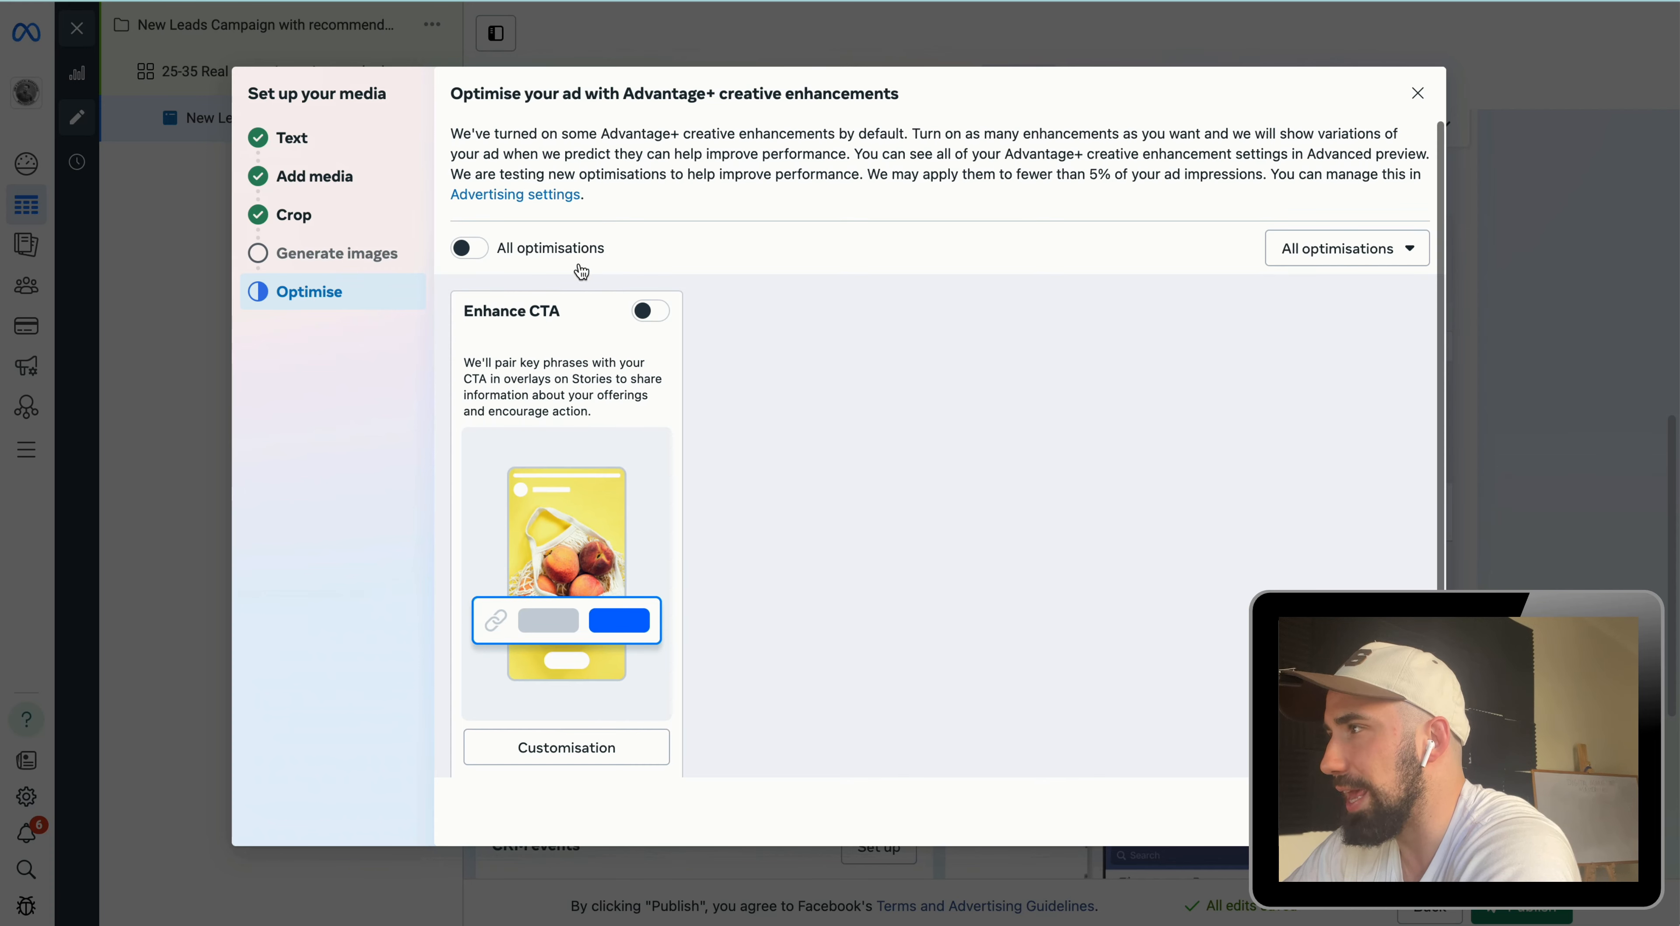
scroll(591, 229, down, 3)
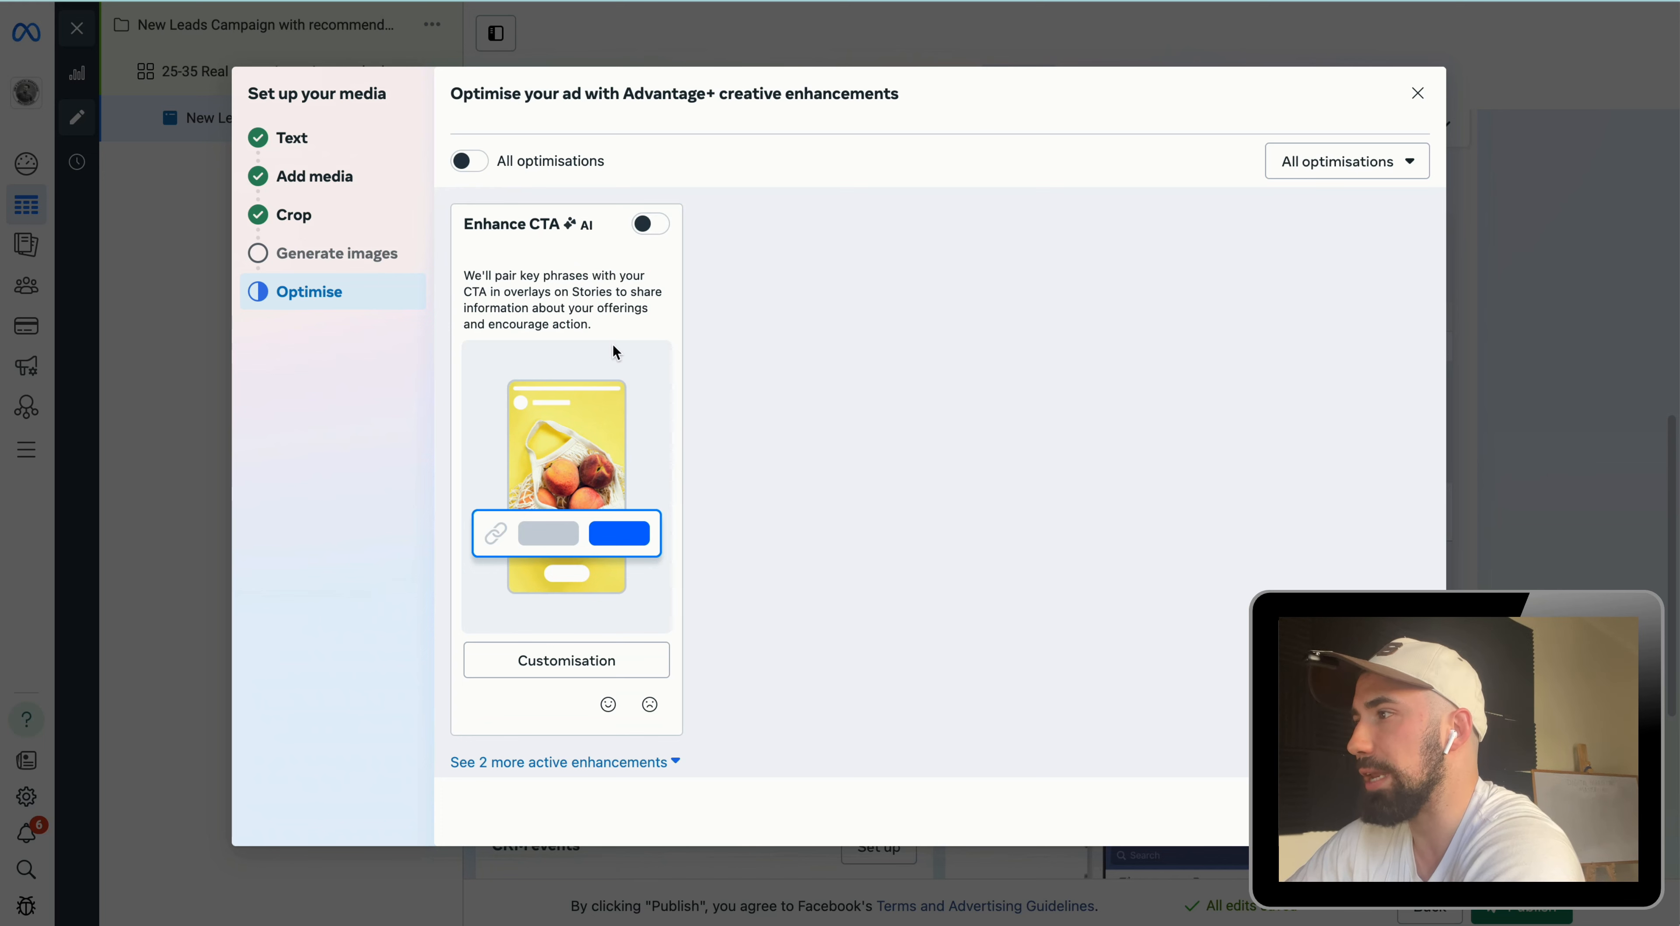
click(653, 225)
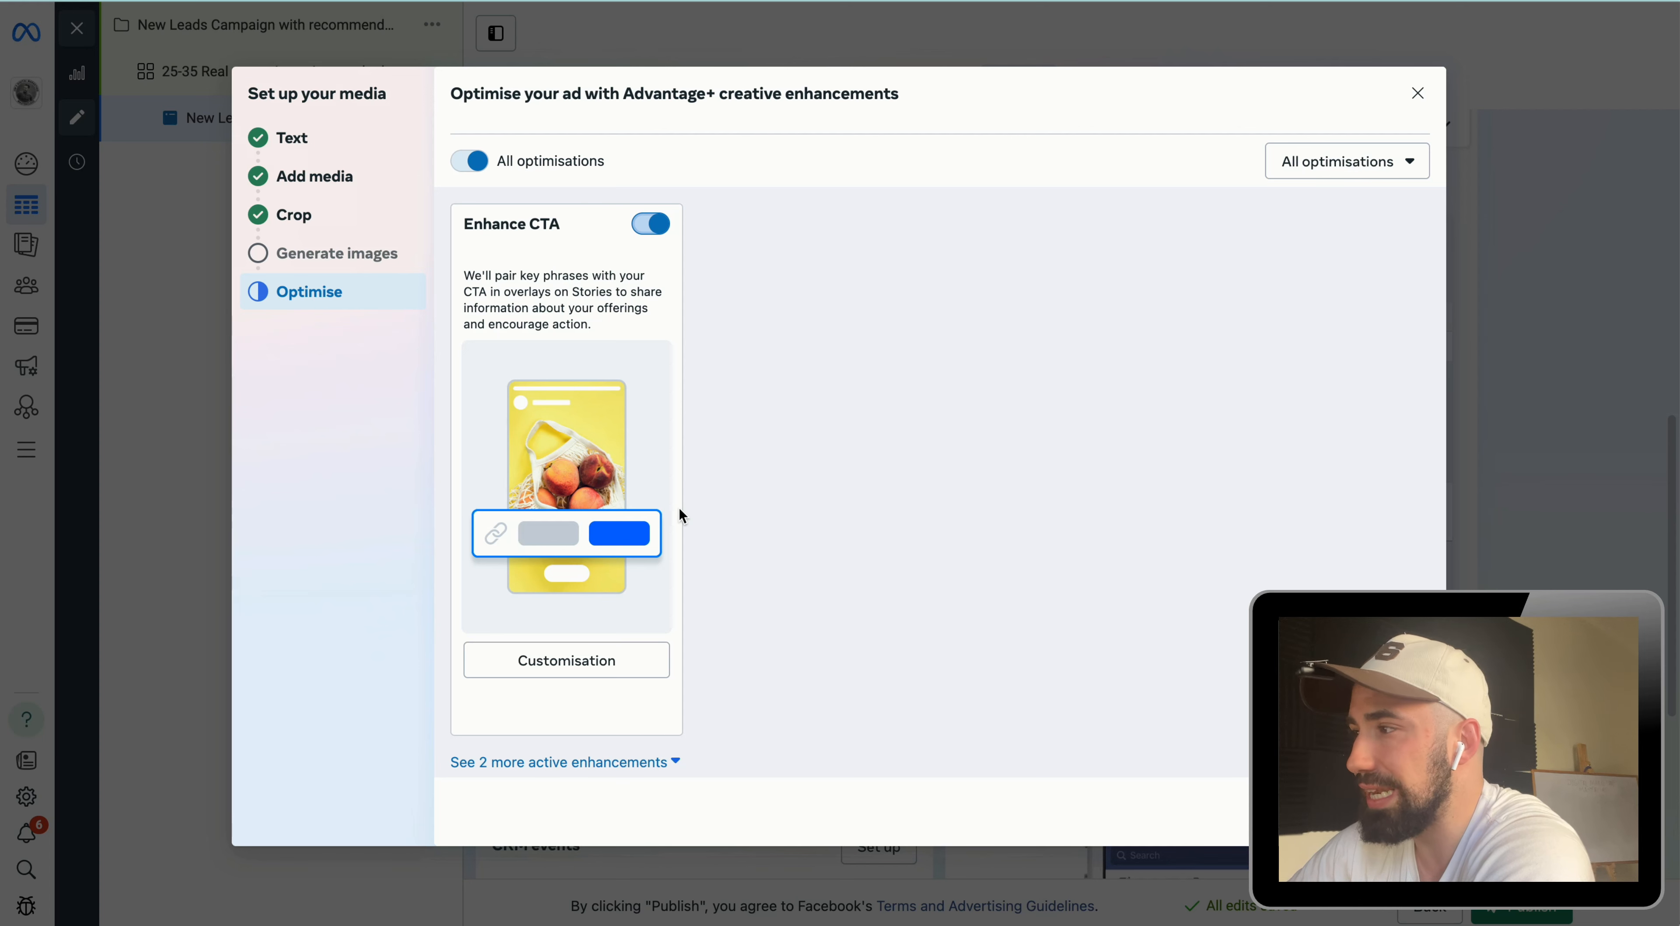
Step: Open the Enhance CTA customisation and review the AI promotional phrases option
click(616, 665)
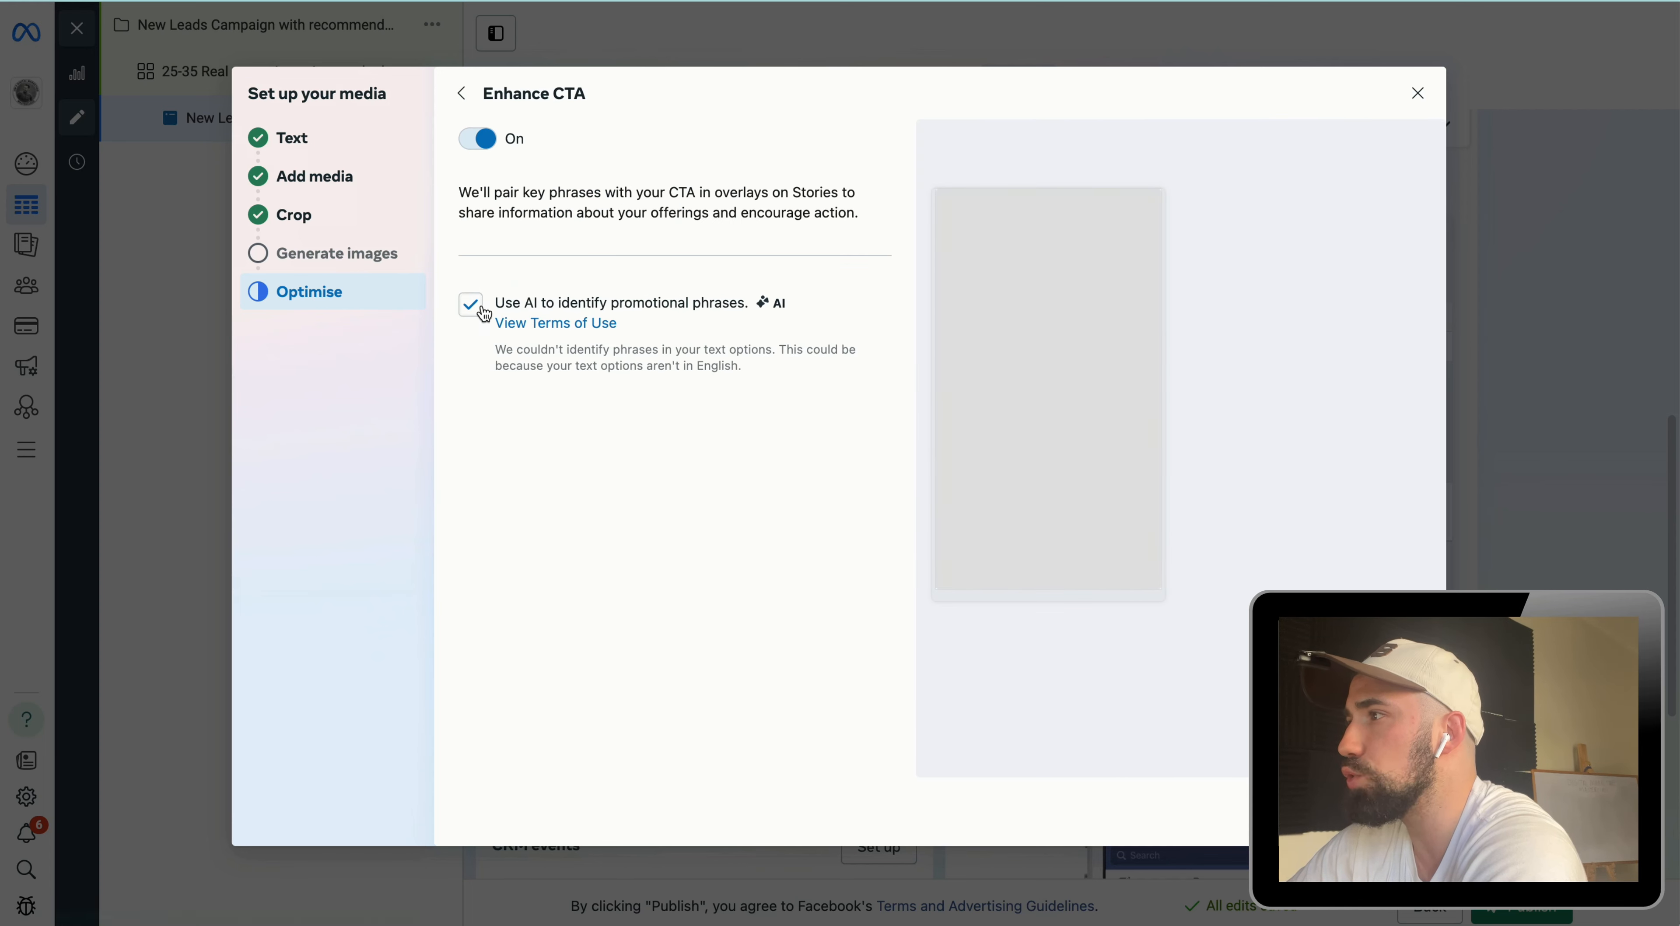
drag(495, 303, 745, 301)
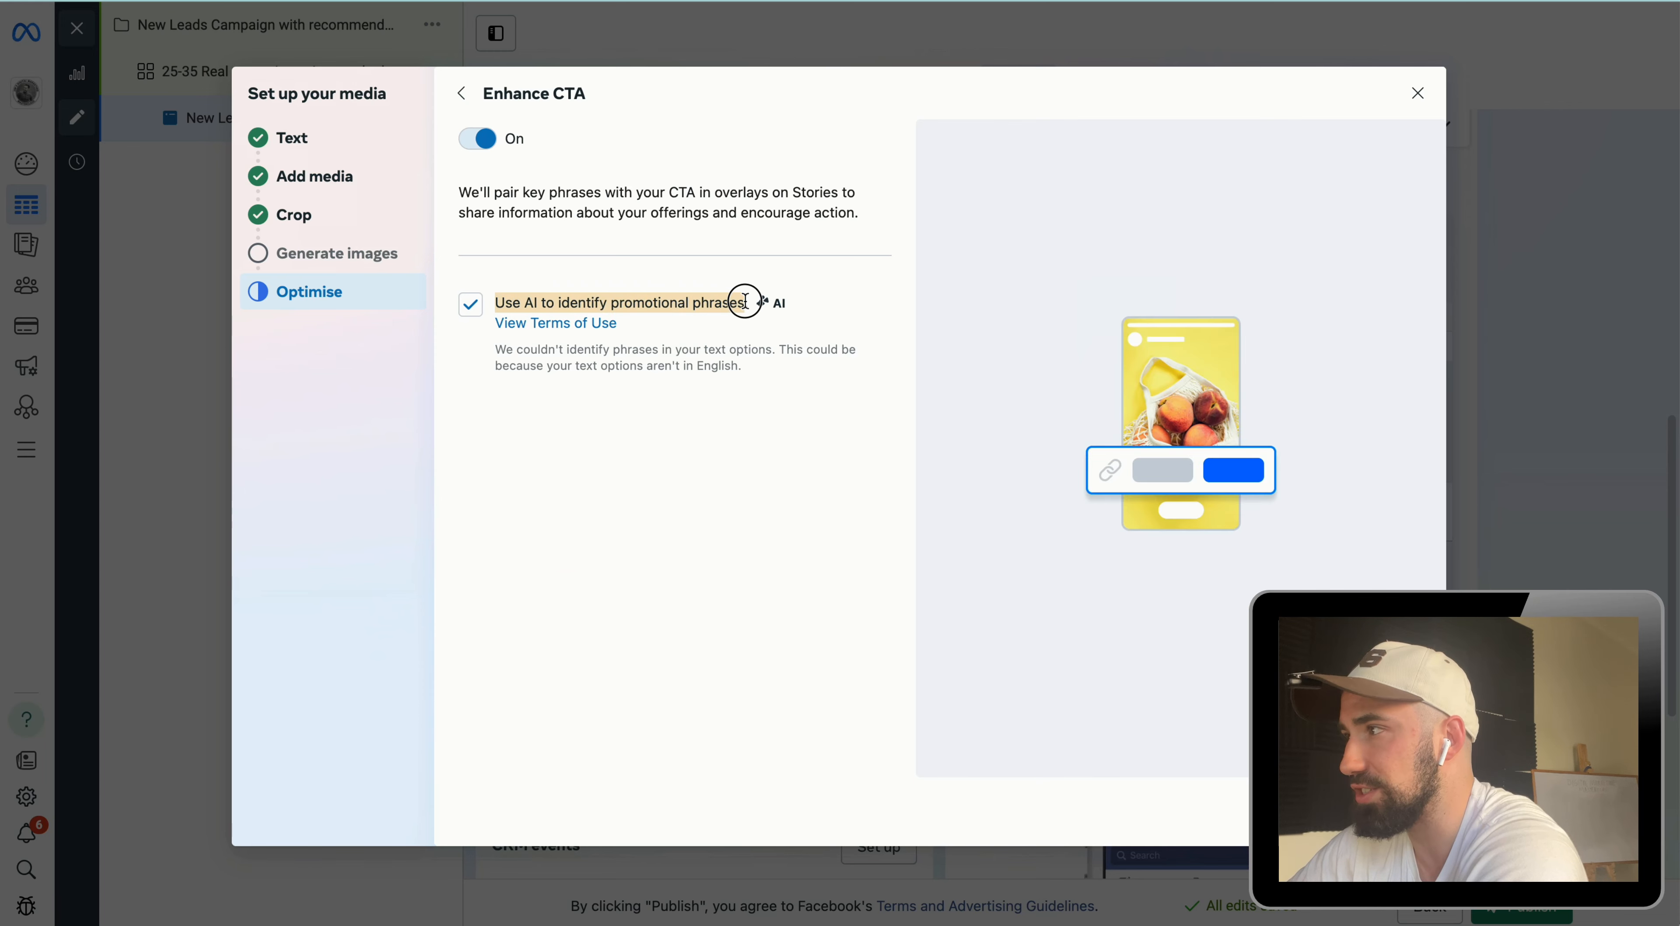
click(726, 297)
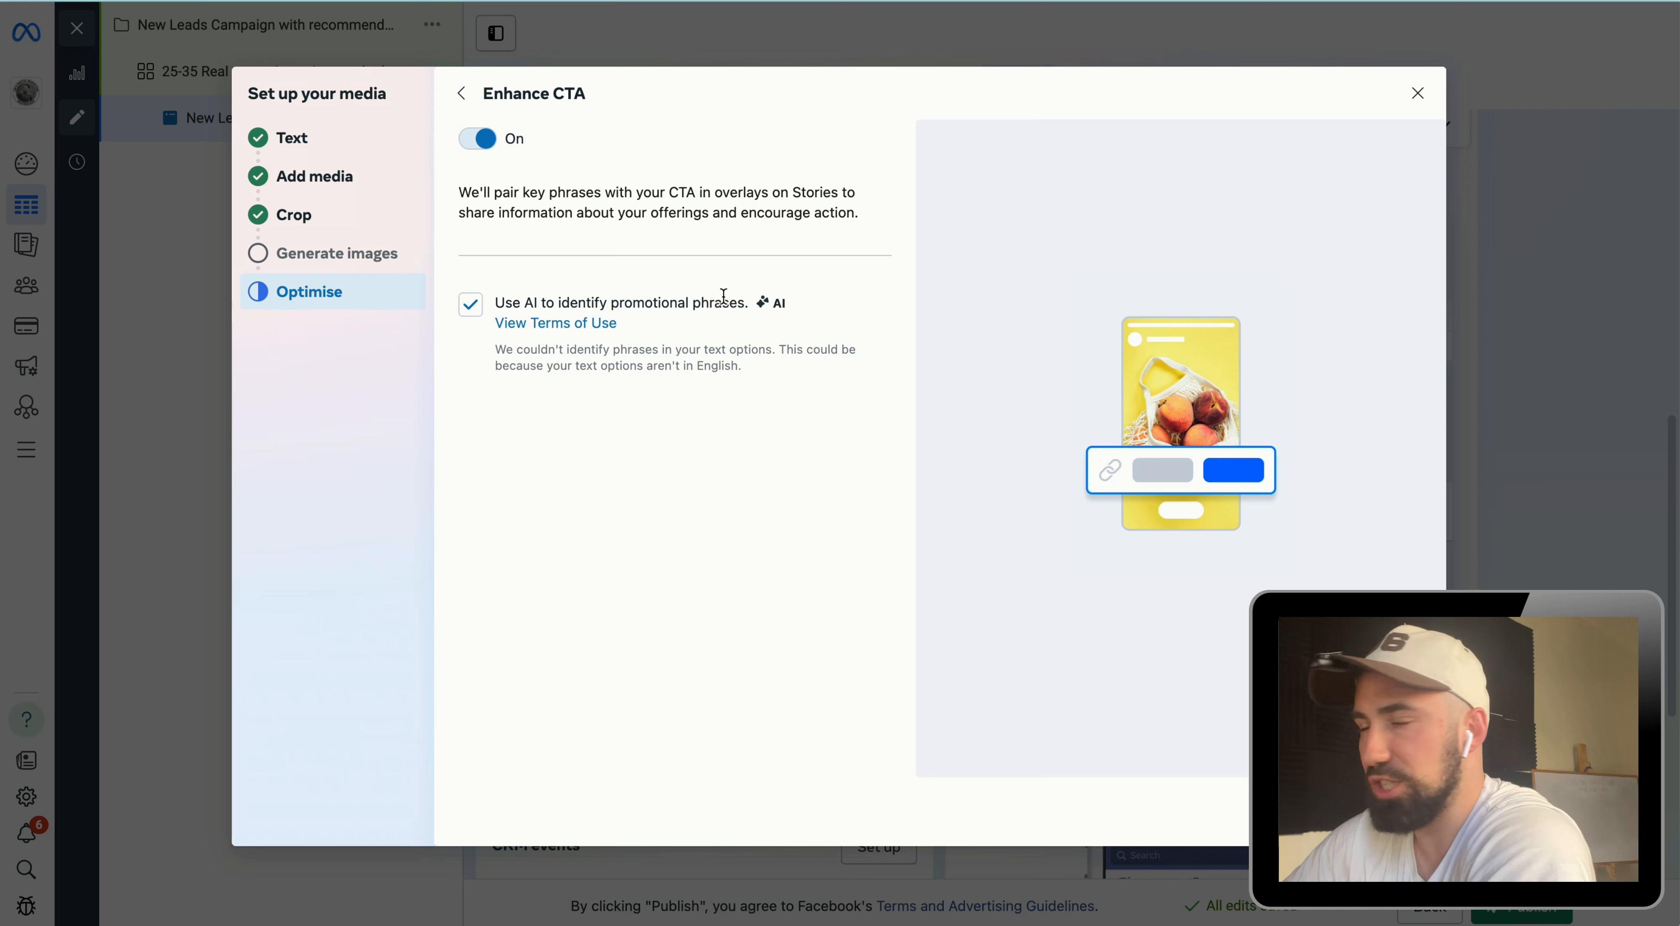
drag(748, 300, 493, 280)
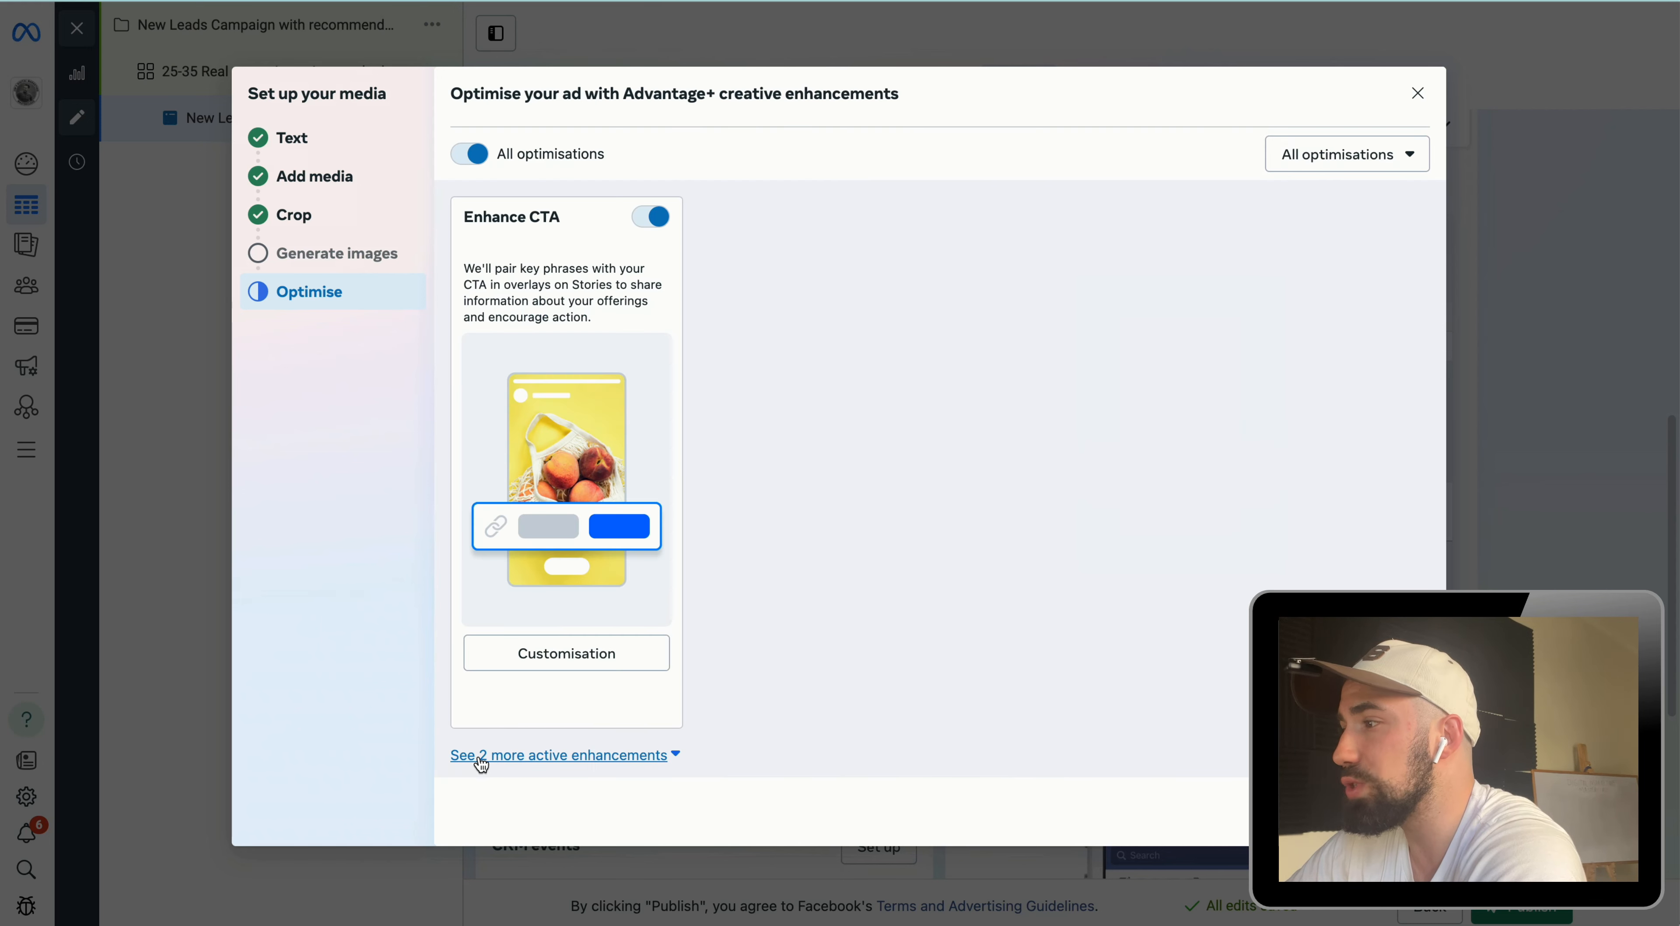
Step: Expand the additional active enhancements and review the Music and Text improvements options
click(482, 757)
scroll(587, 728, down, 5)
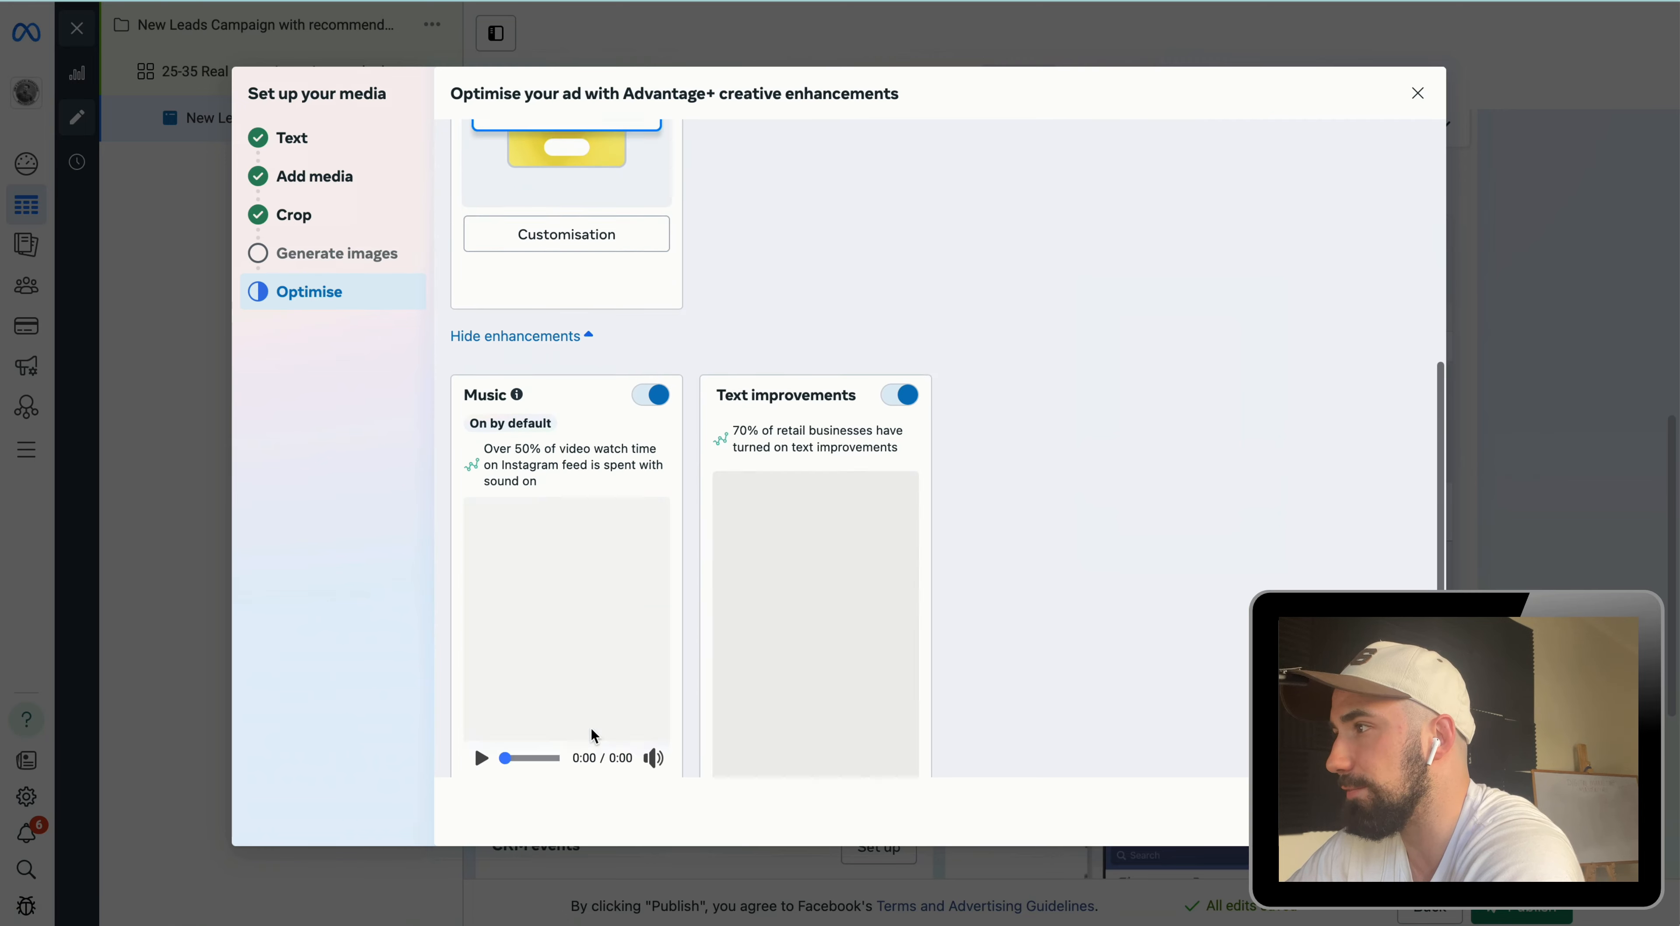
scroll(591, 729, down, 2)
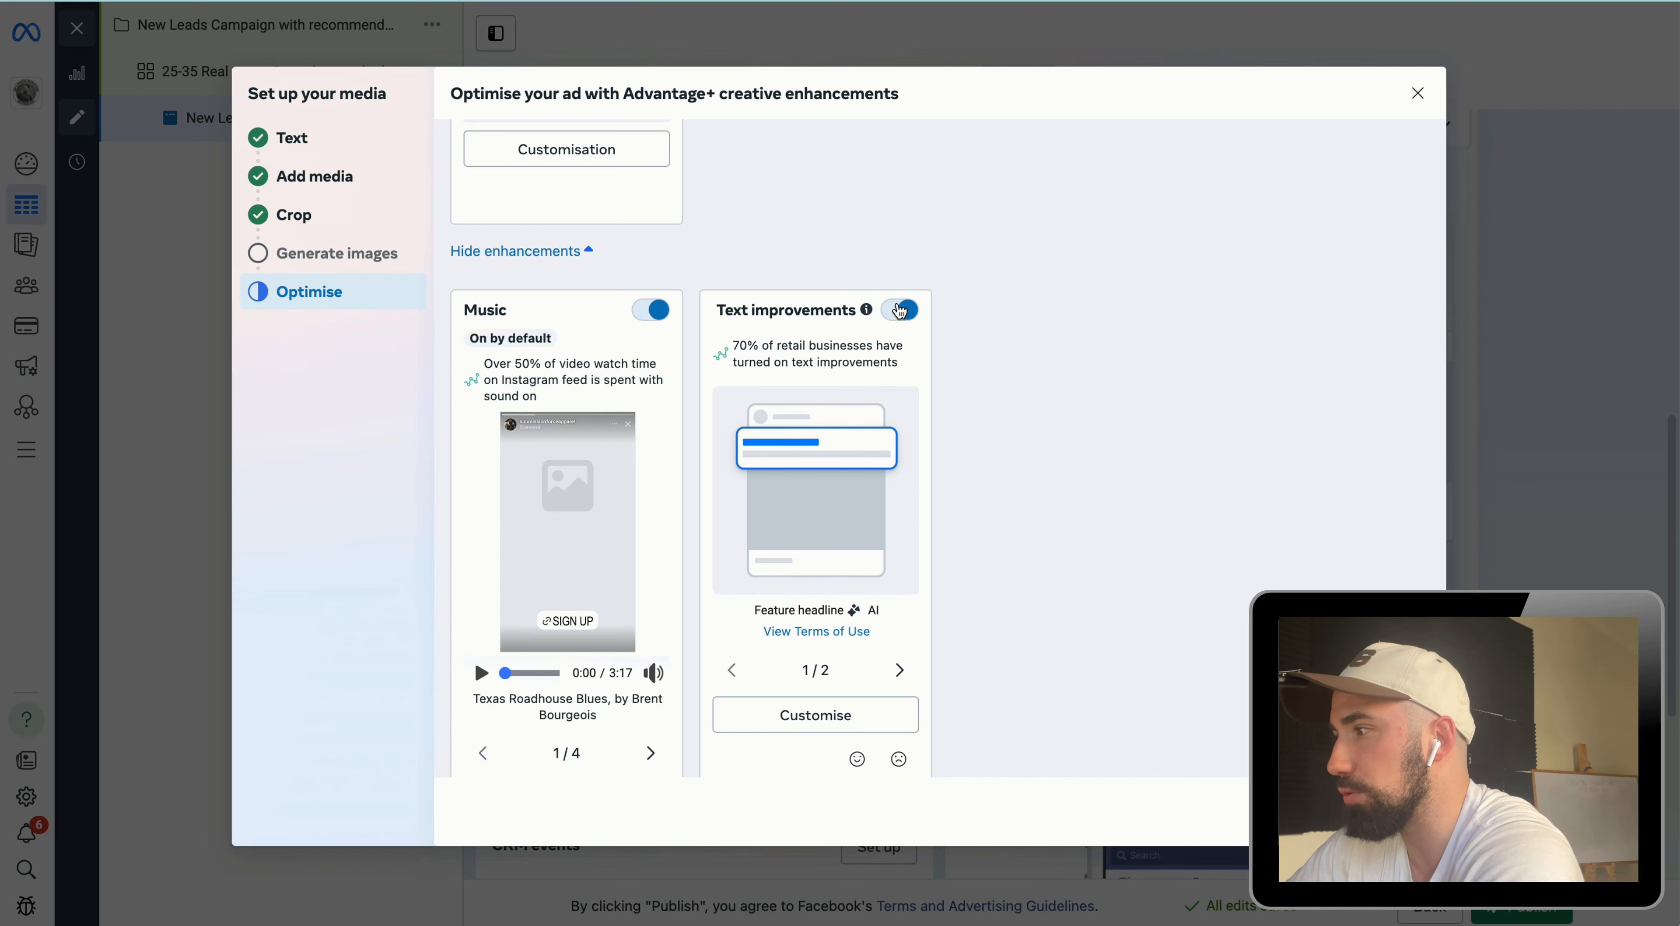
scroll(895, 318, down, 1)
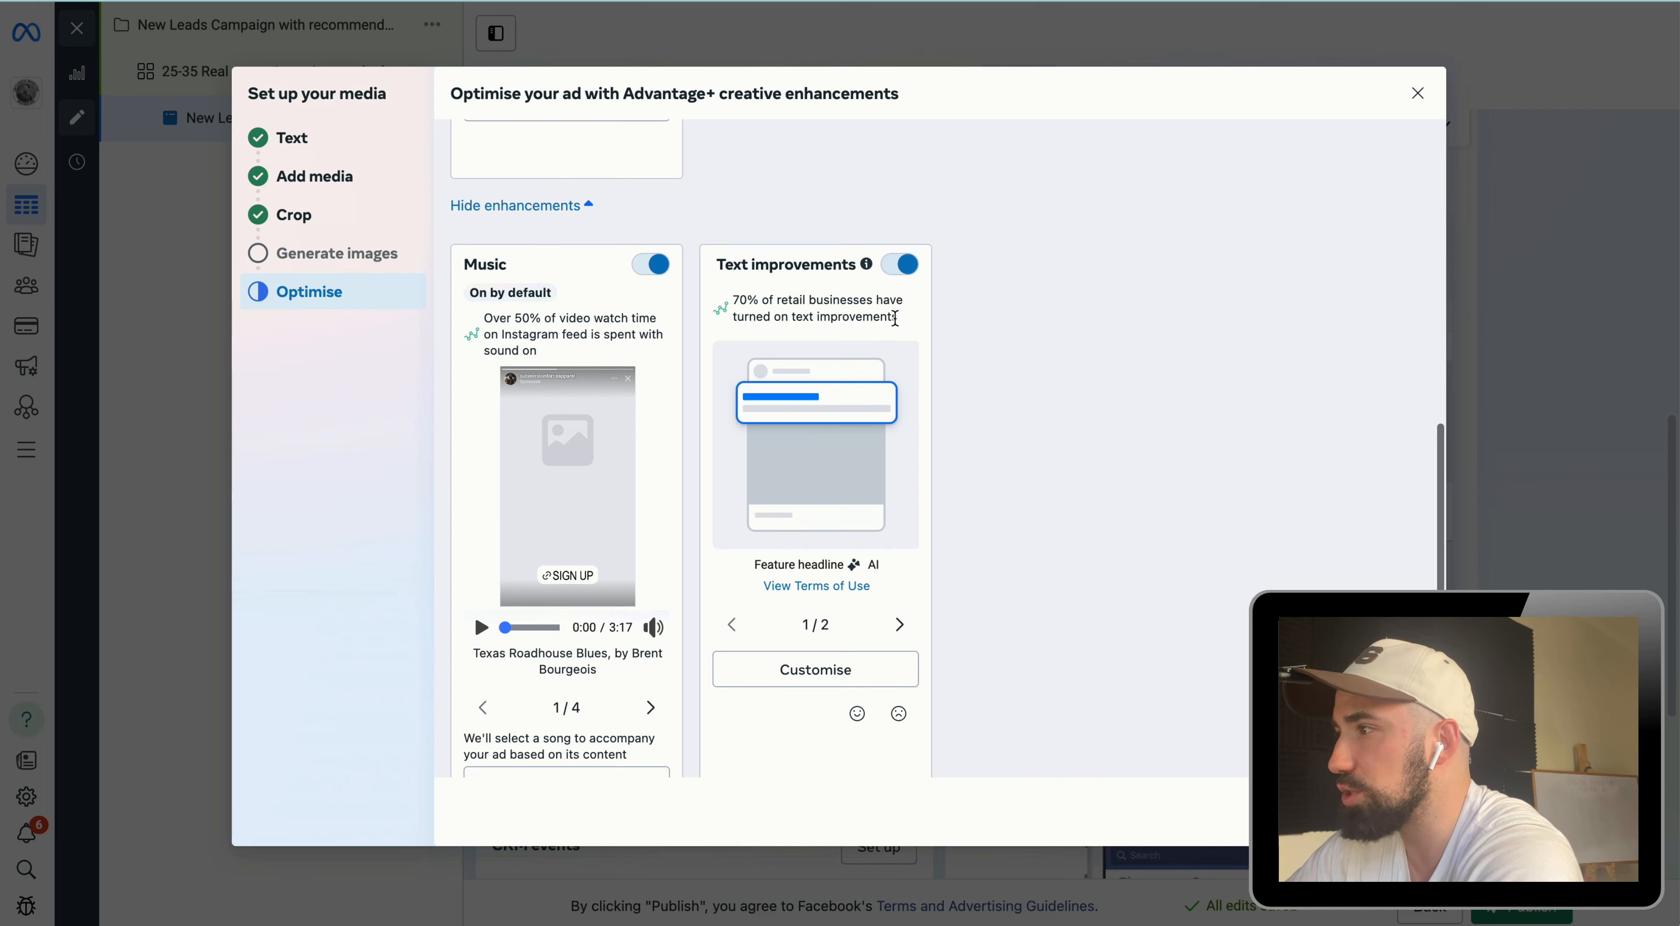
scroll(621, 351, up, 3)
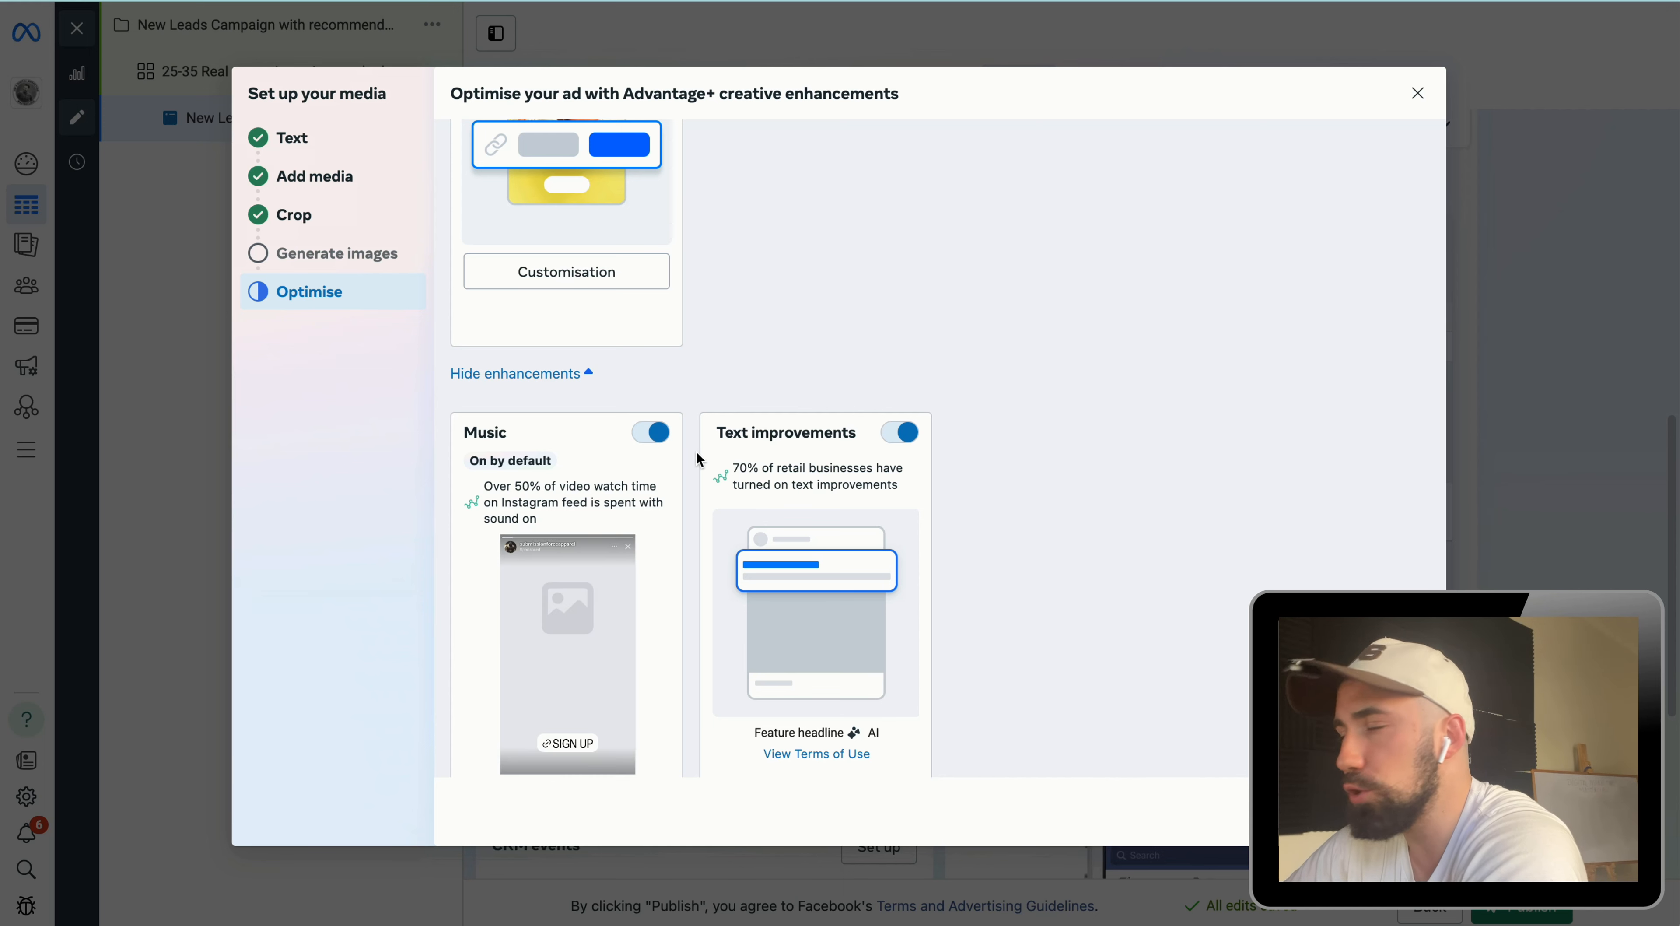
scroll(669, 566, down, 3)
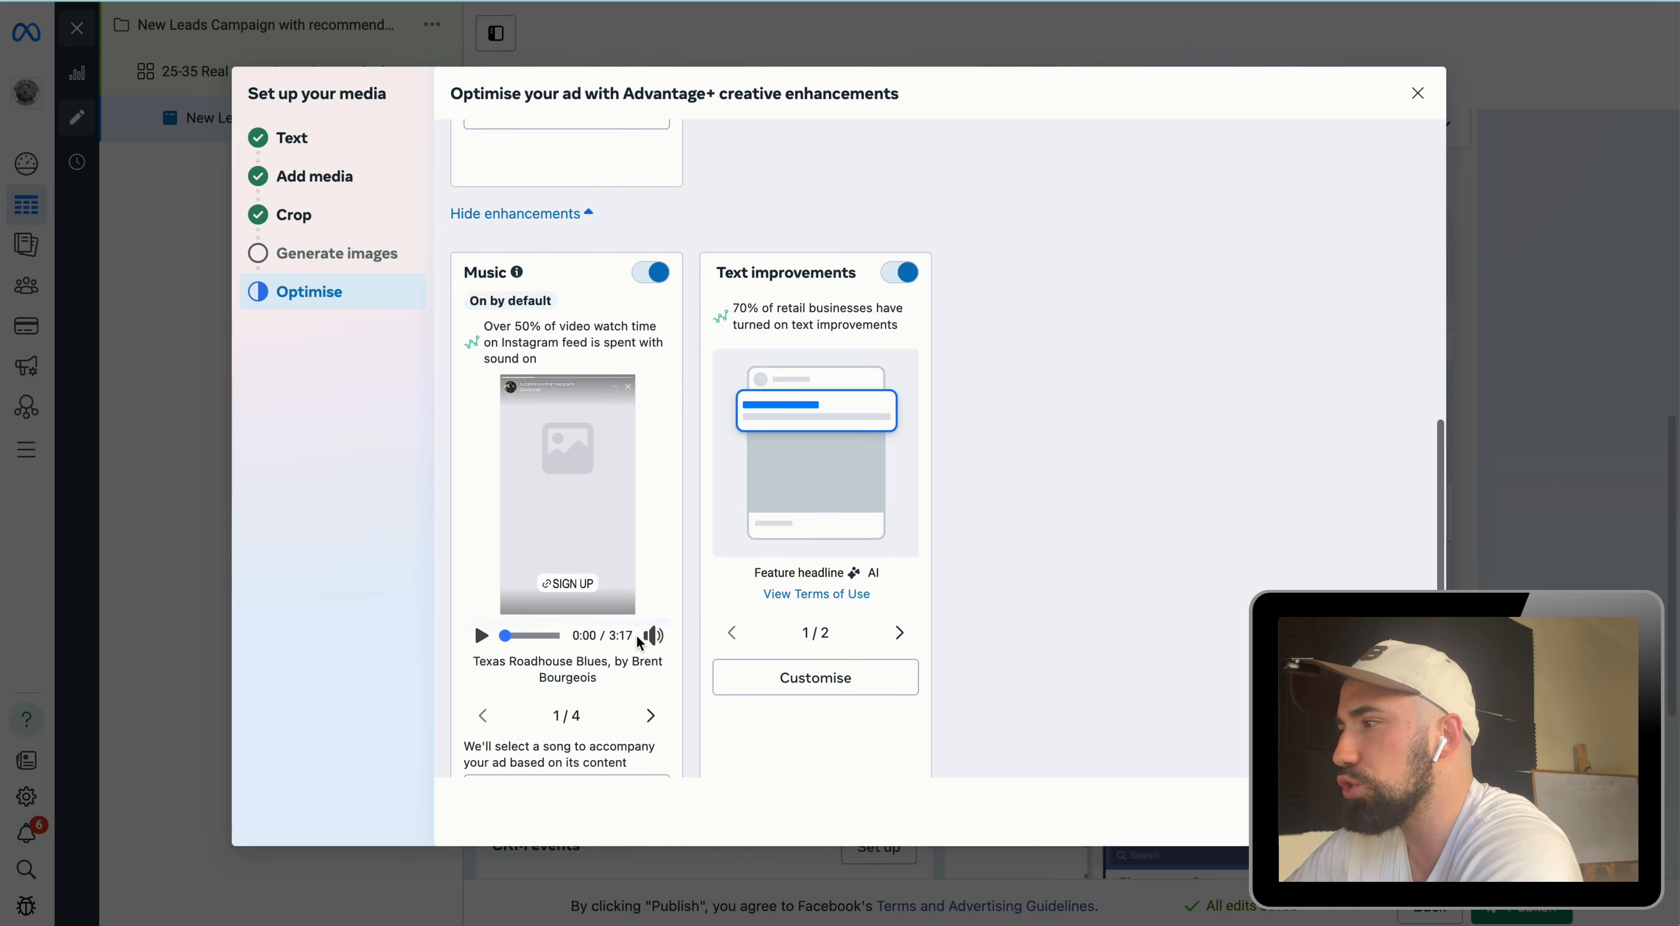
scroll(639, 643, down, 2)
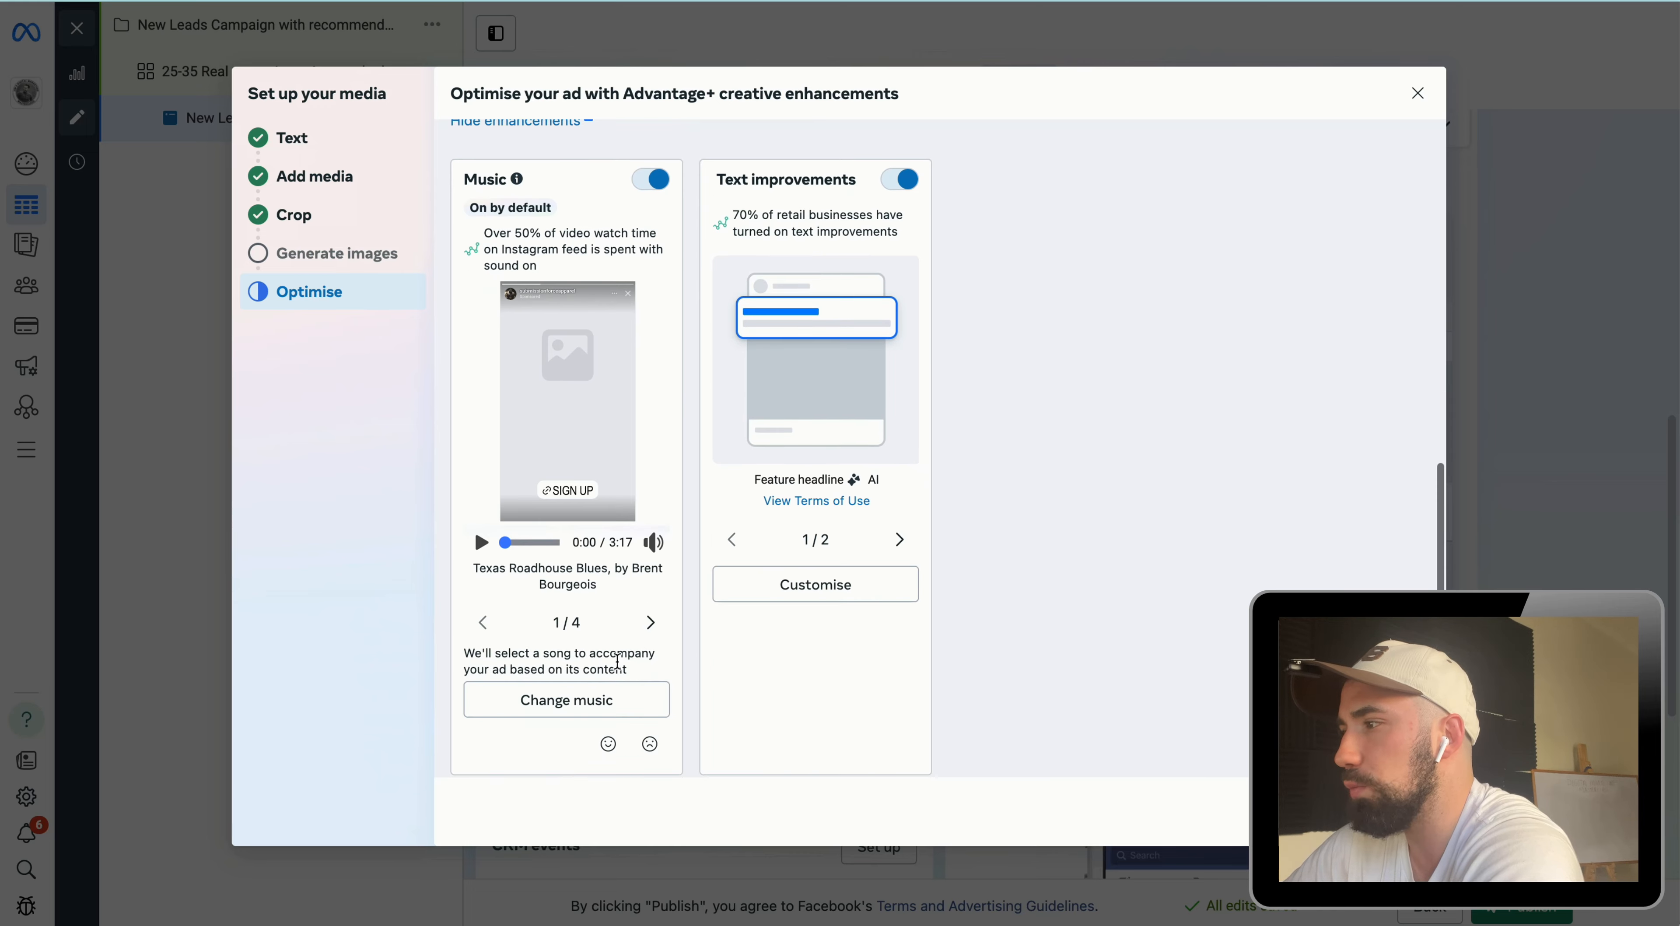
Step: Browse the music track list for the ad, then close it and leave the creative enhancements dialog
click(565, 700)
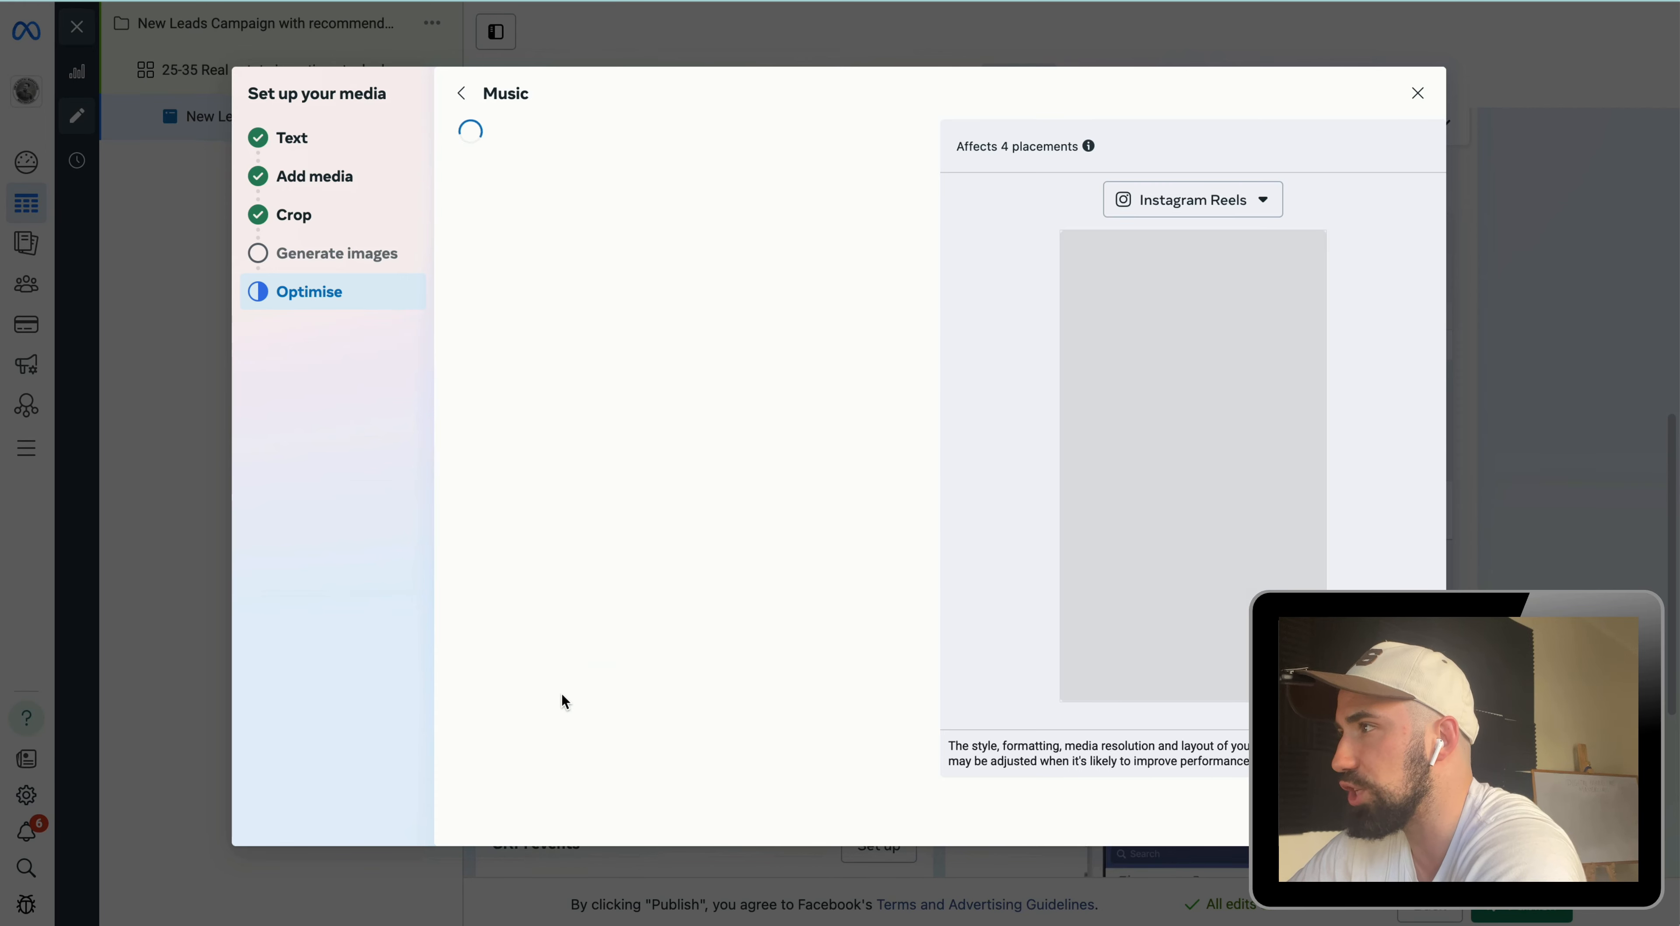
scroll(637, 480, down, 8)
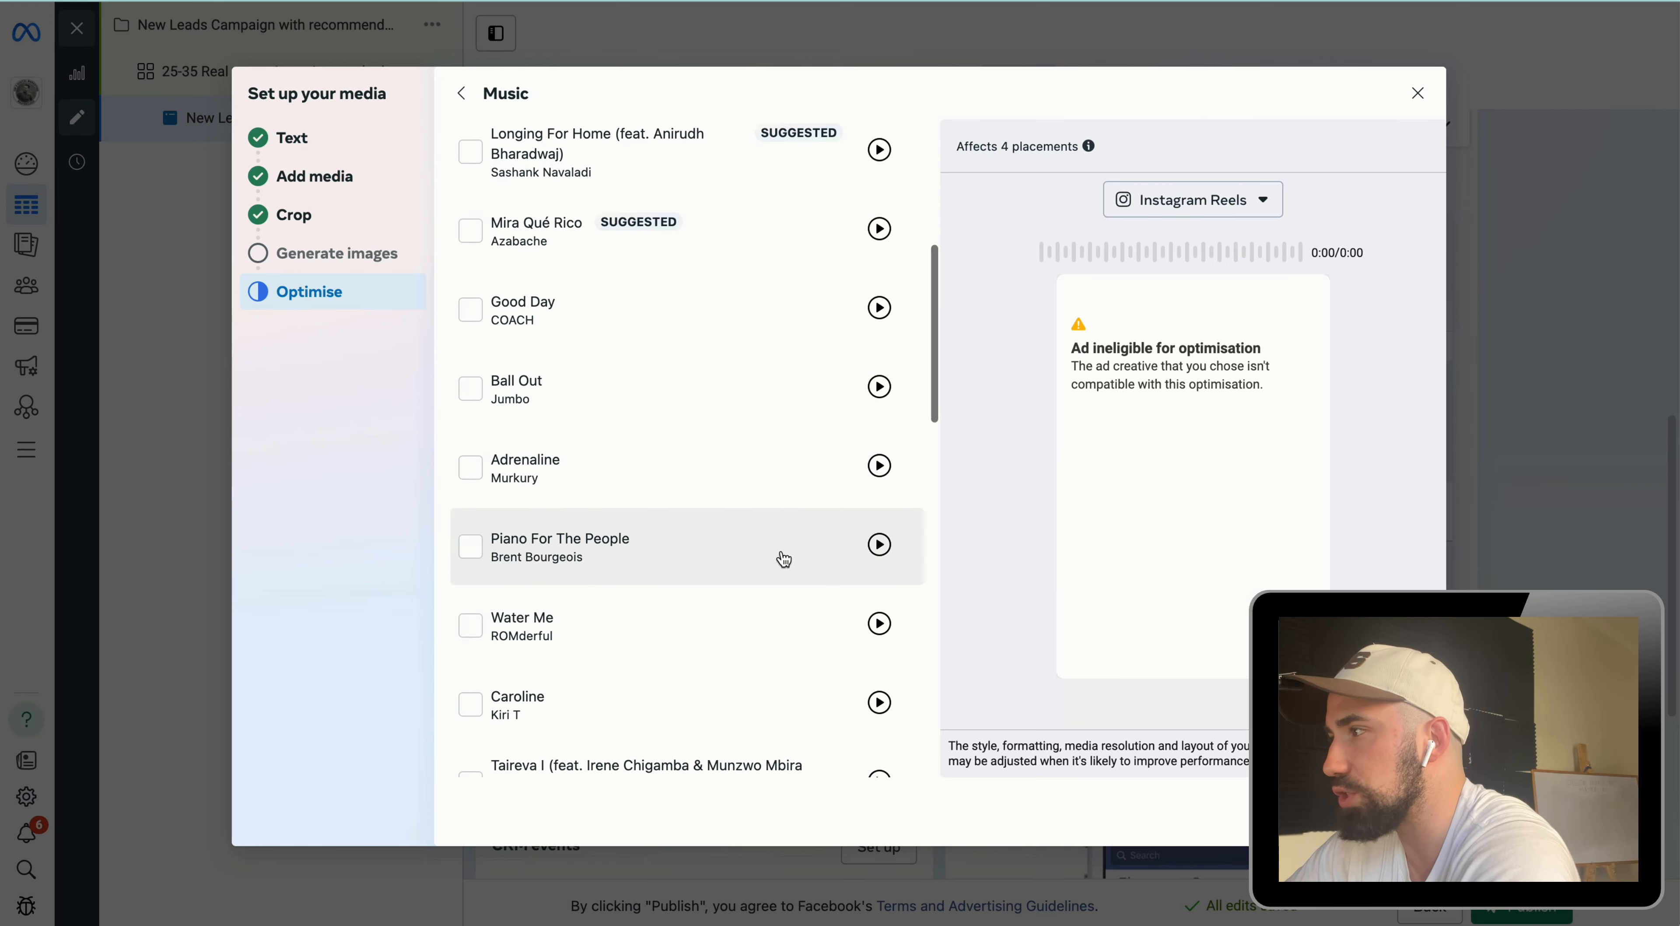
scroll(879, 465, up, 4)
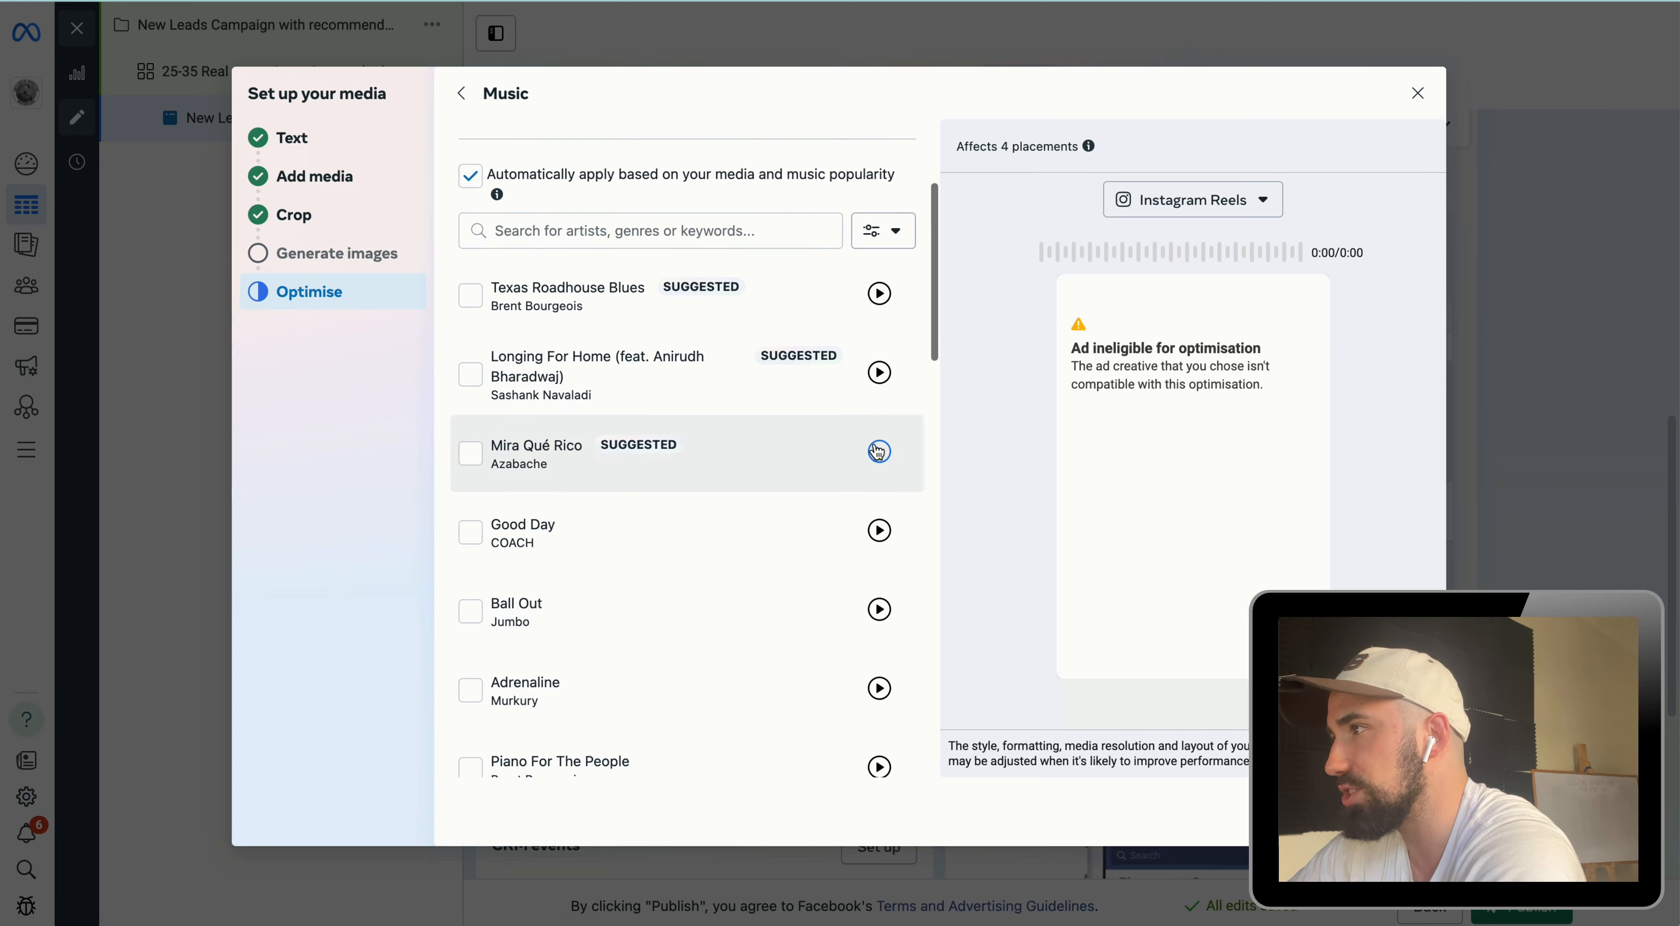
scroll(877, 451, up, 1)
click(1399, 812)
scroll(871, 664, down, 2)
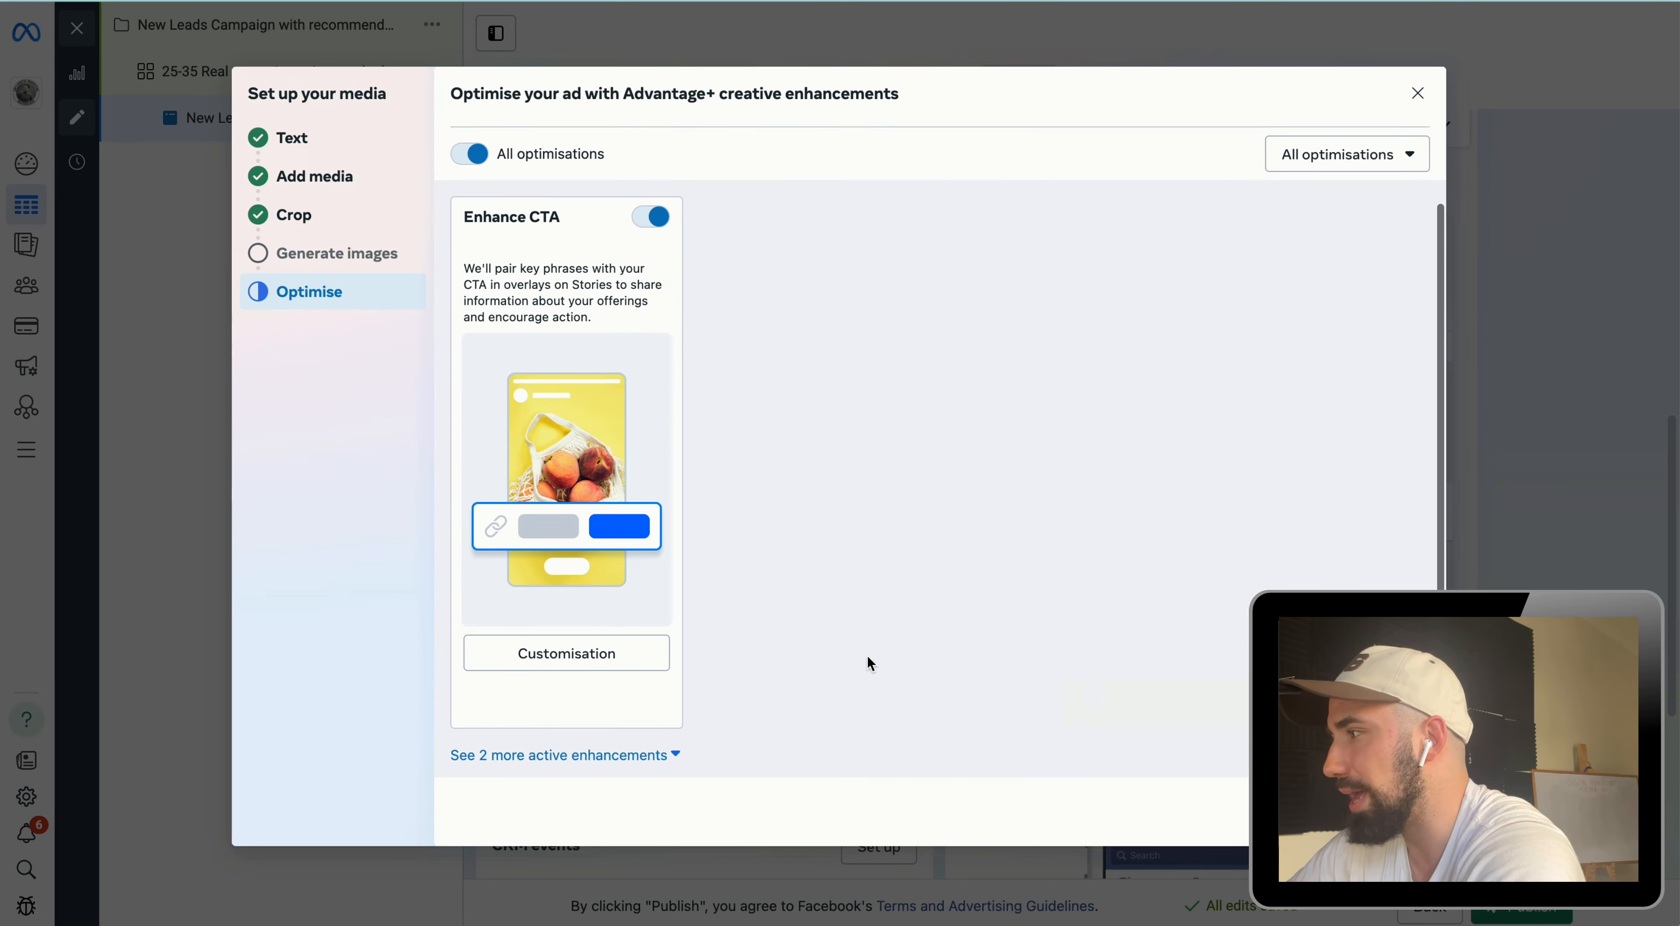
click(1243, 766)
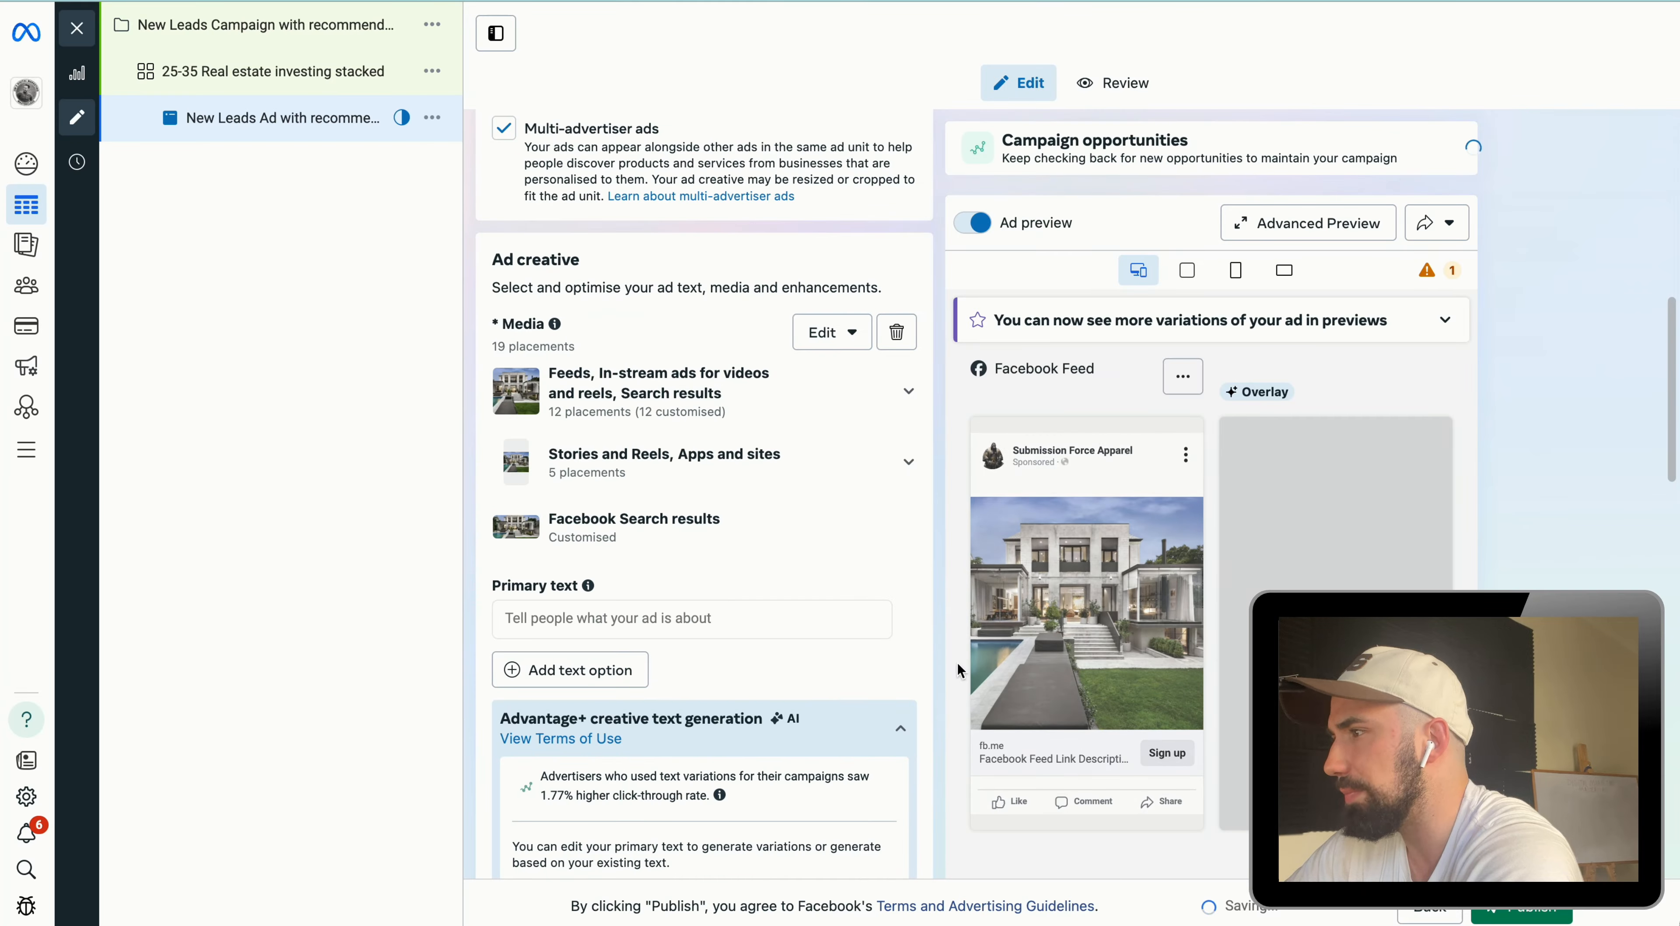
Step: Open the Advantage+ creative enhancements and turn off Add overlays and Visual touch-ups
scroll(786, 691, down, 10)
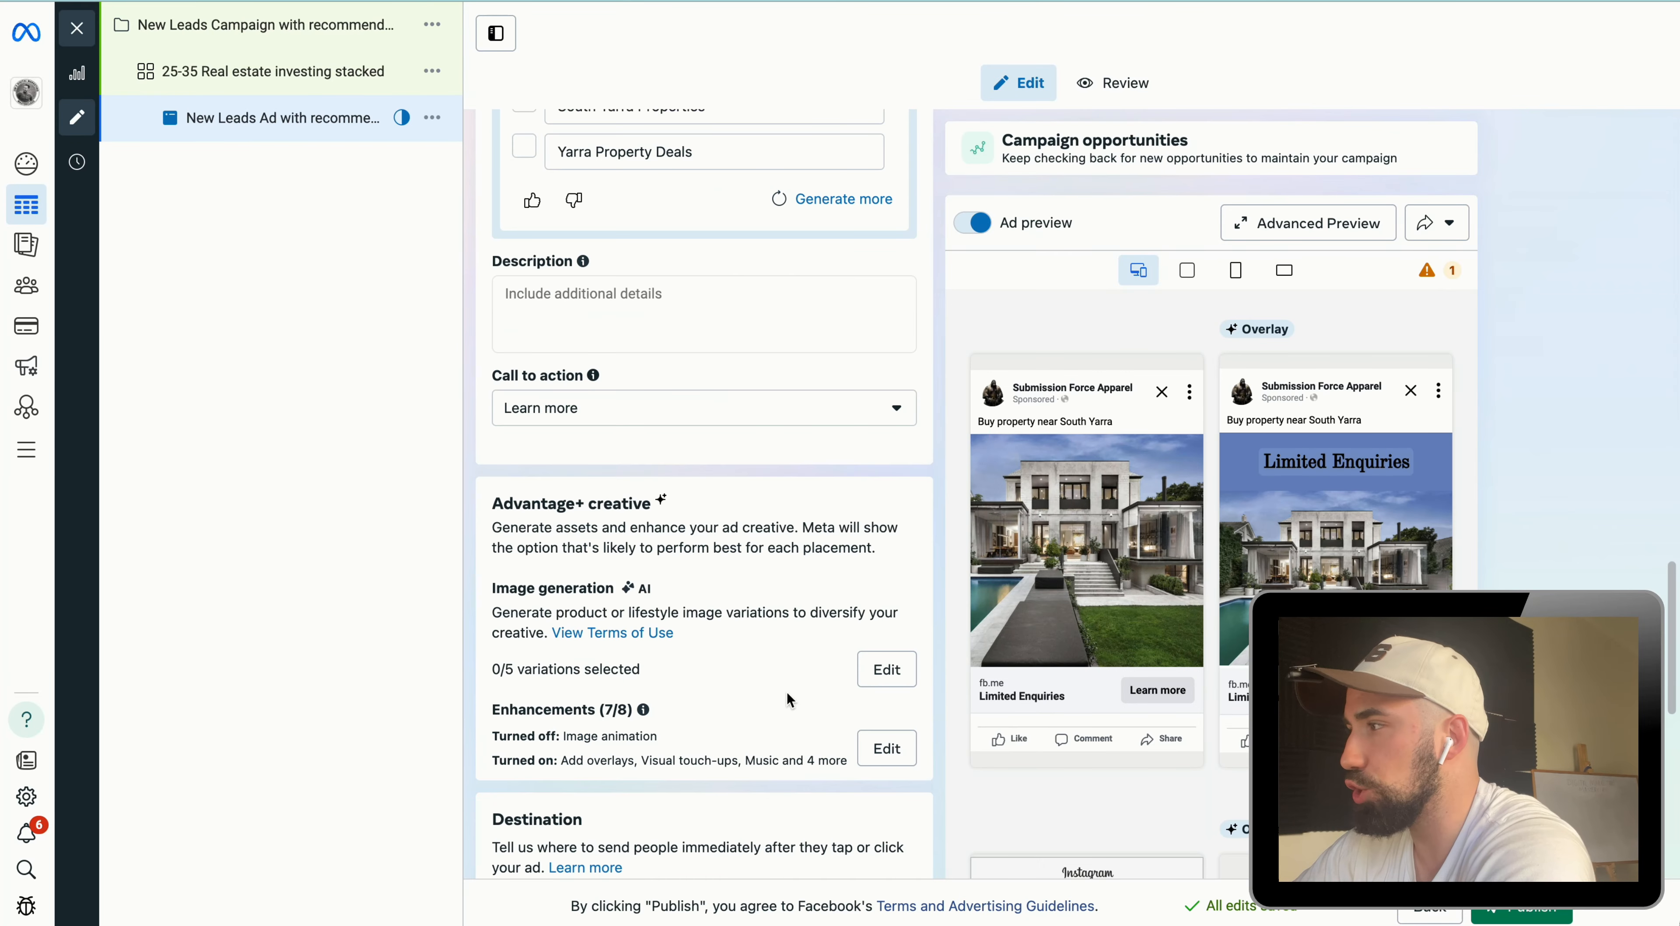
click(886, 750)
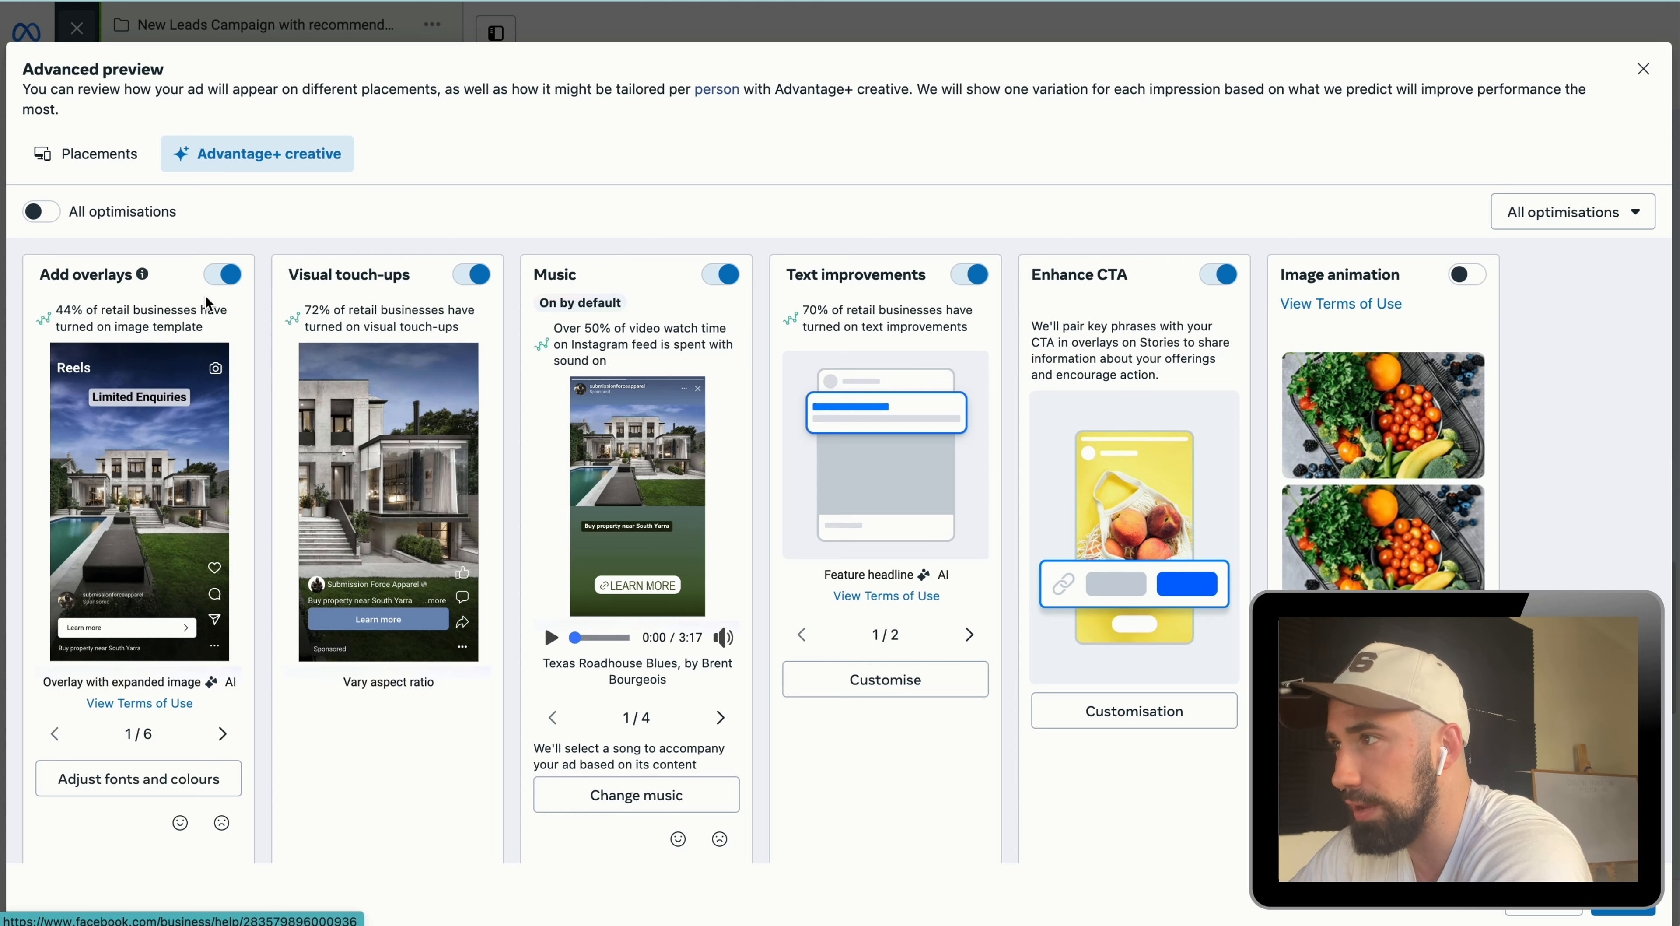
click(222, 275)
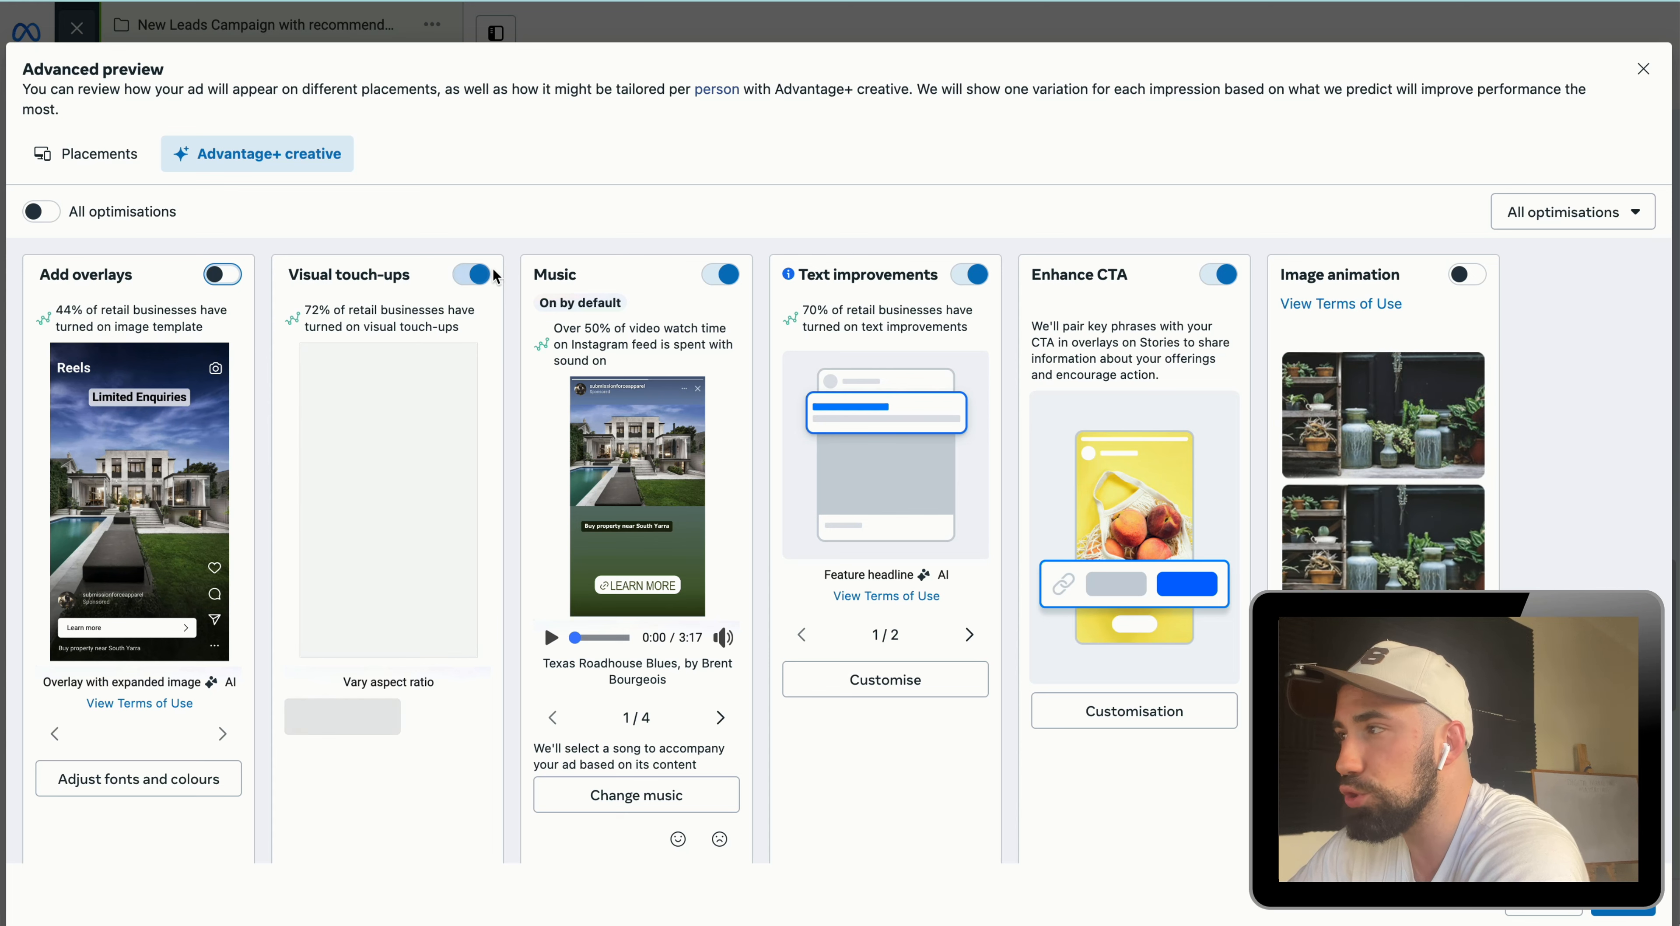
click(471, 279)
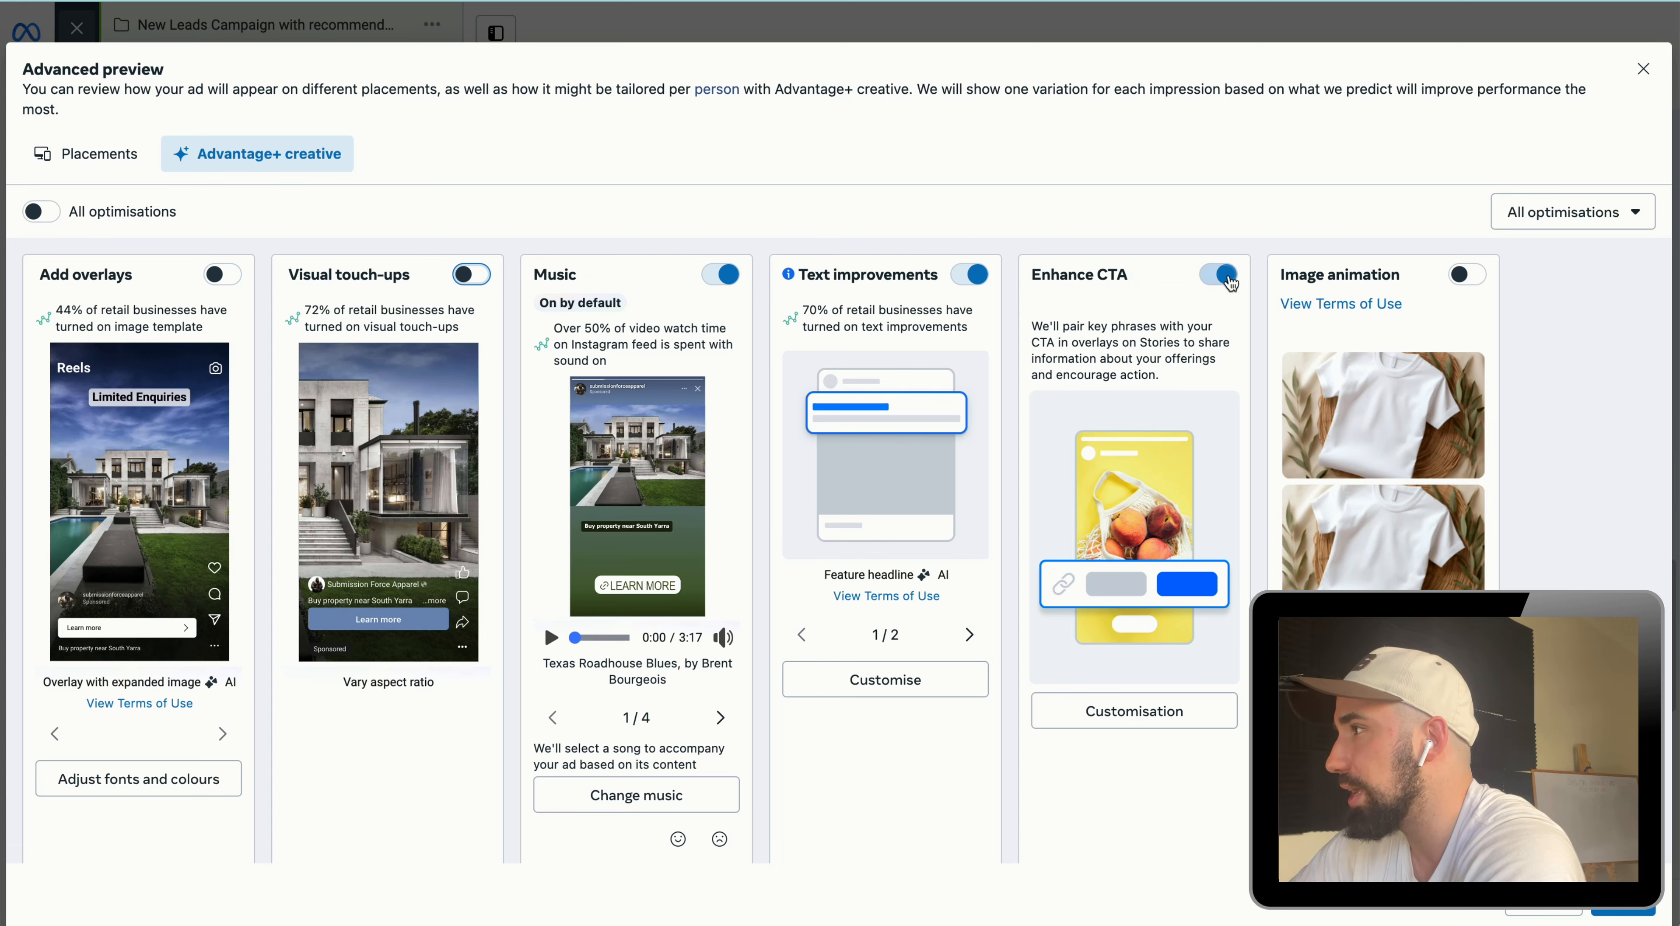
Step: Show more enhancements, turn off Adjust brightness and contrast, and apply the enhancement changes
scroll(653, 652, down, 1)
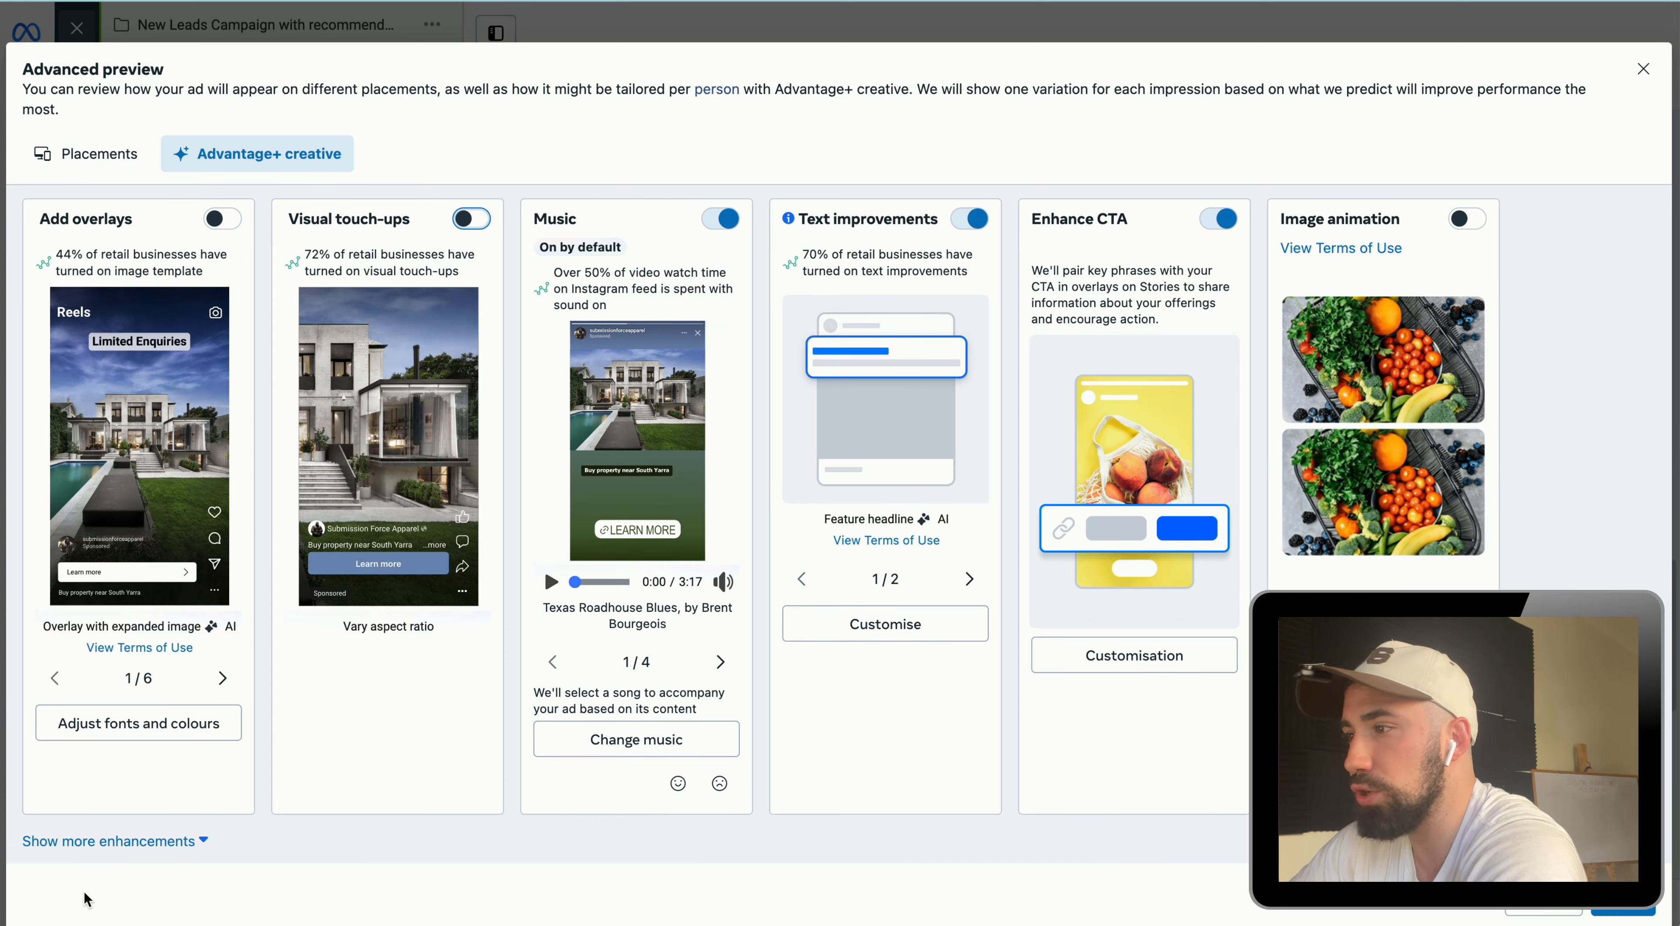
click(98, 840)
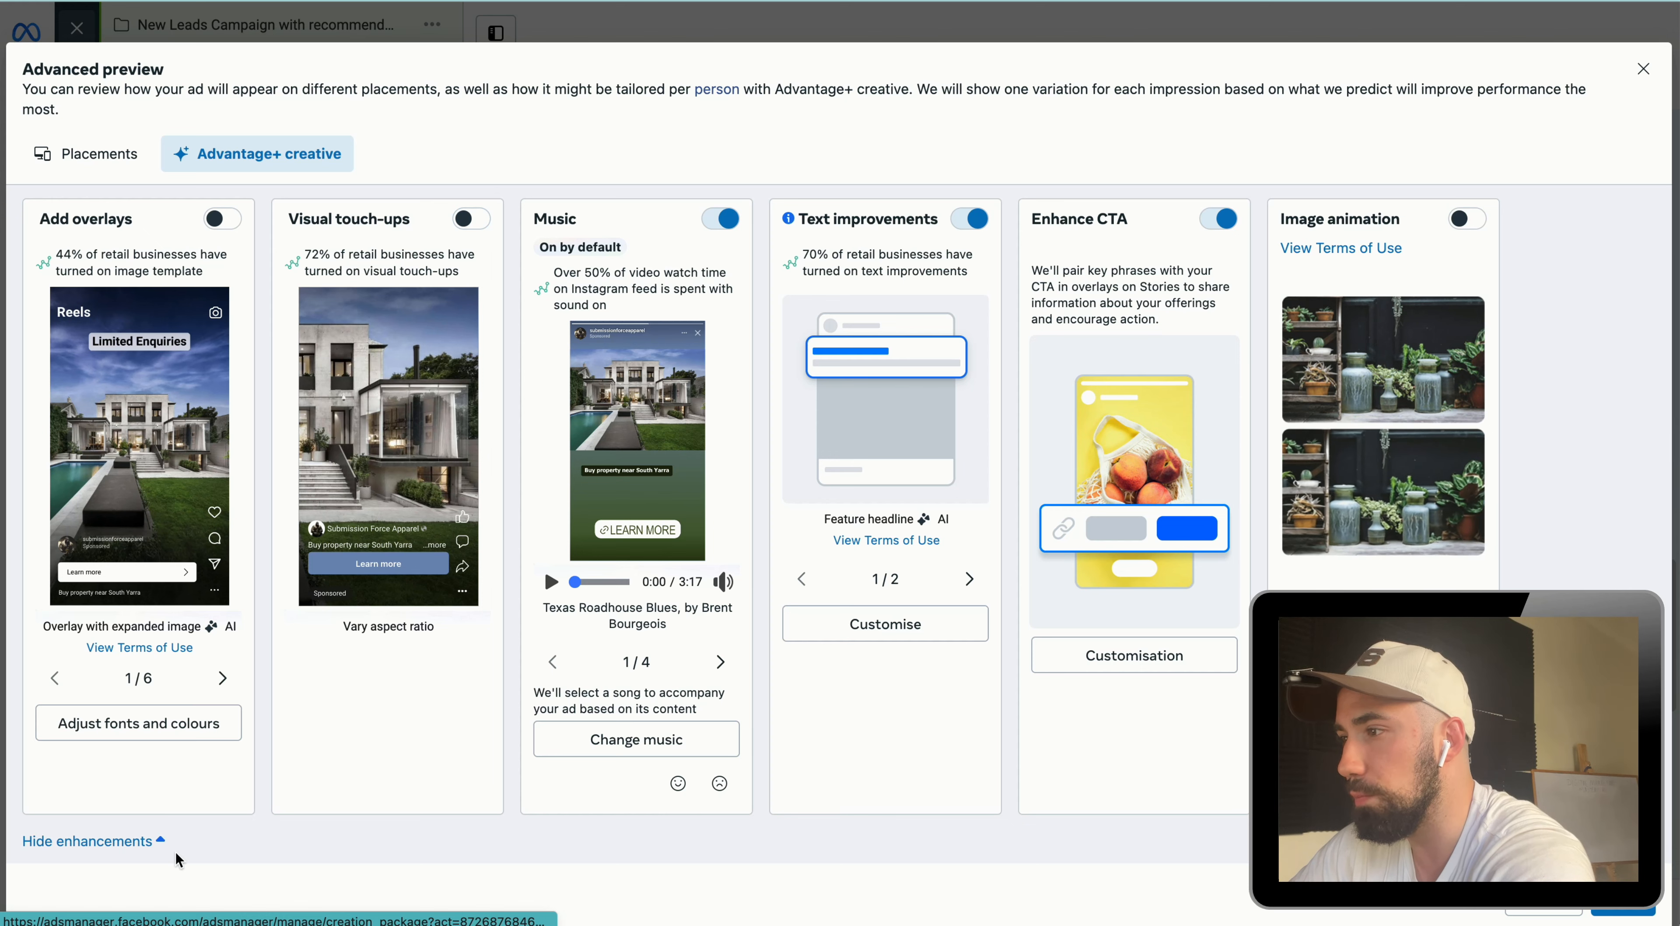
scroll(195, 834, down, 8)
scroll(221, 534, down, 2)
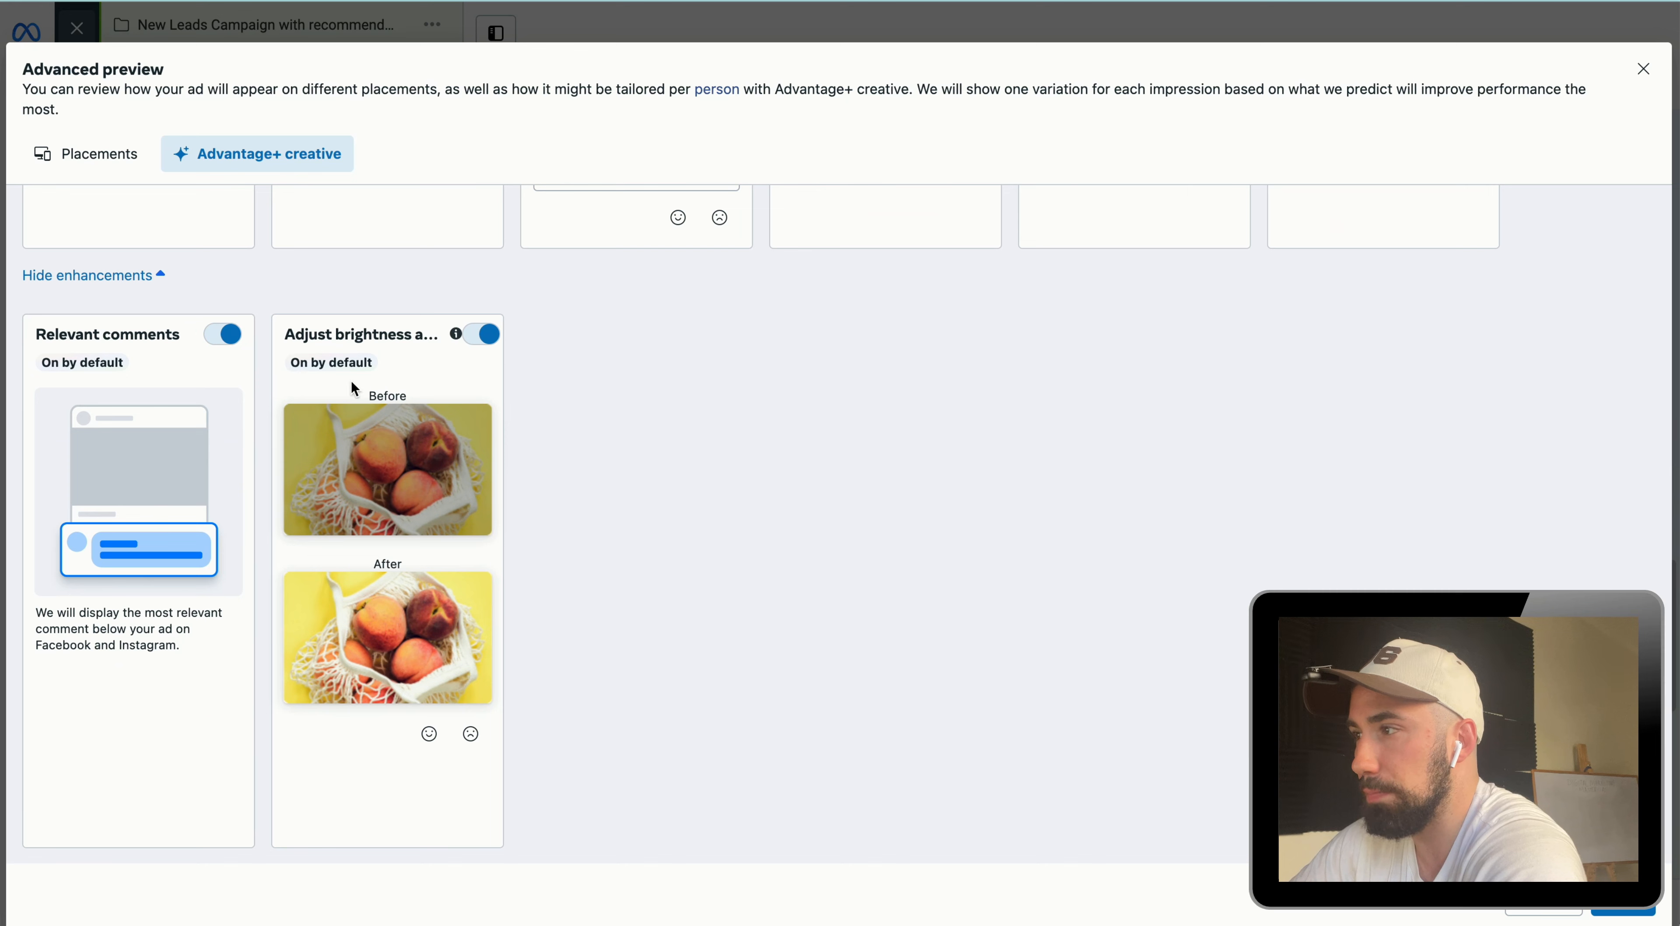
click(484, 335)
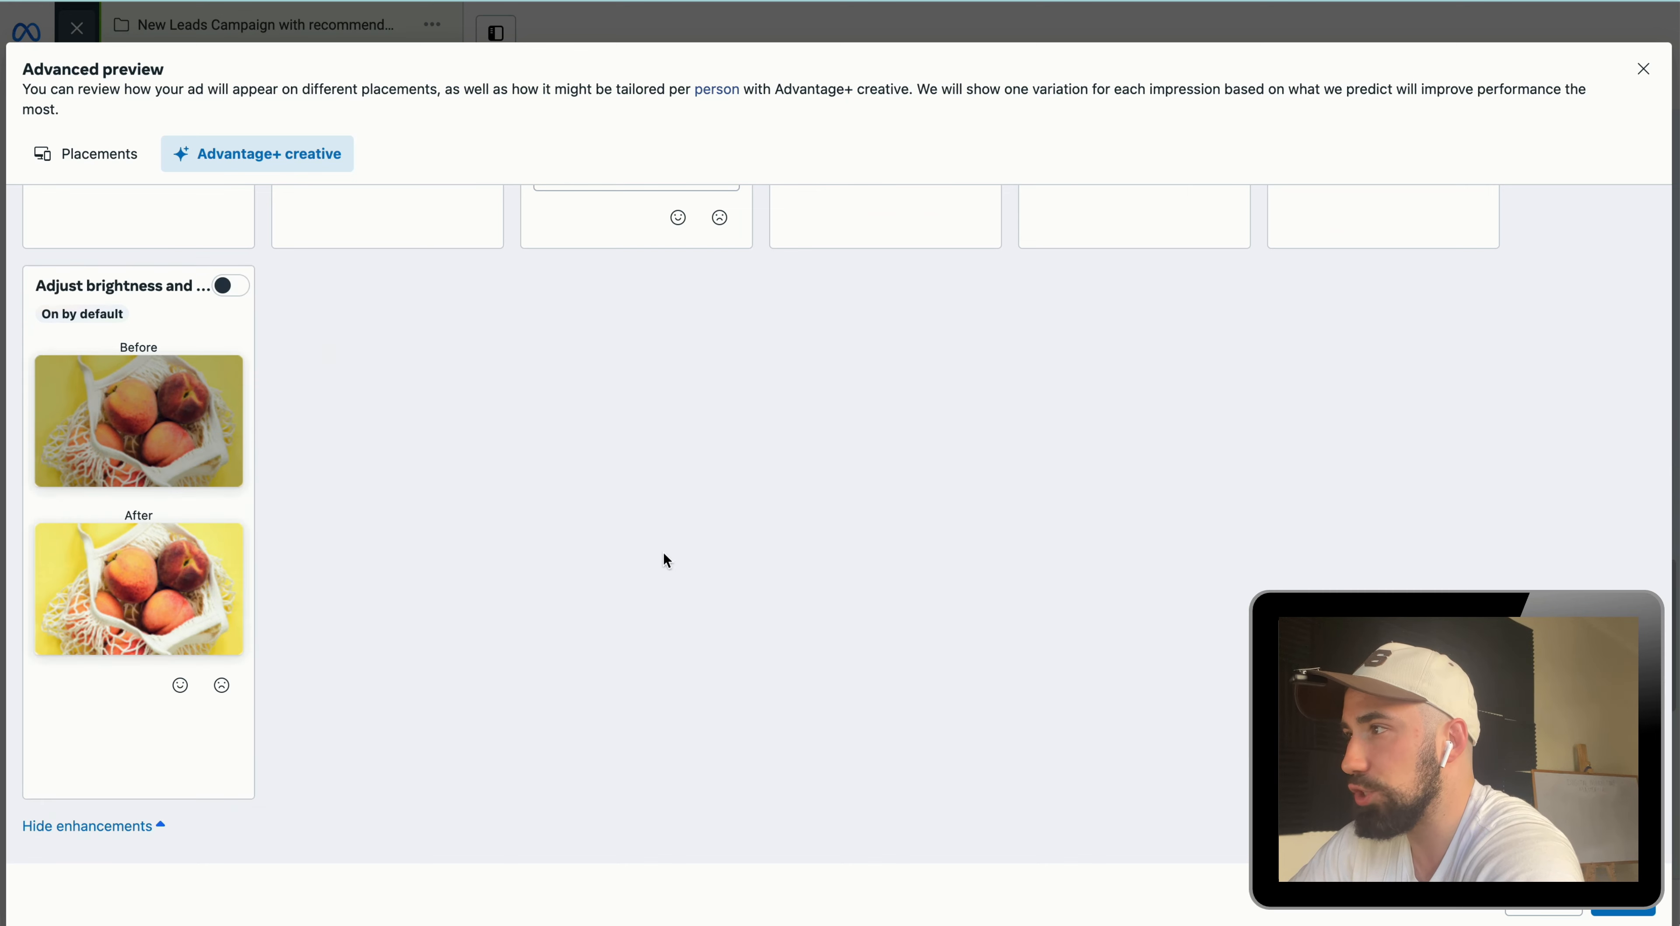
scroll(717, 573, down, 6)
scroll(577, 529, down, 4)
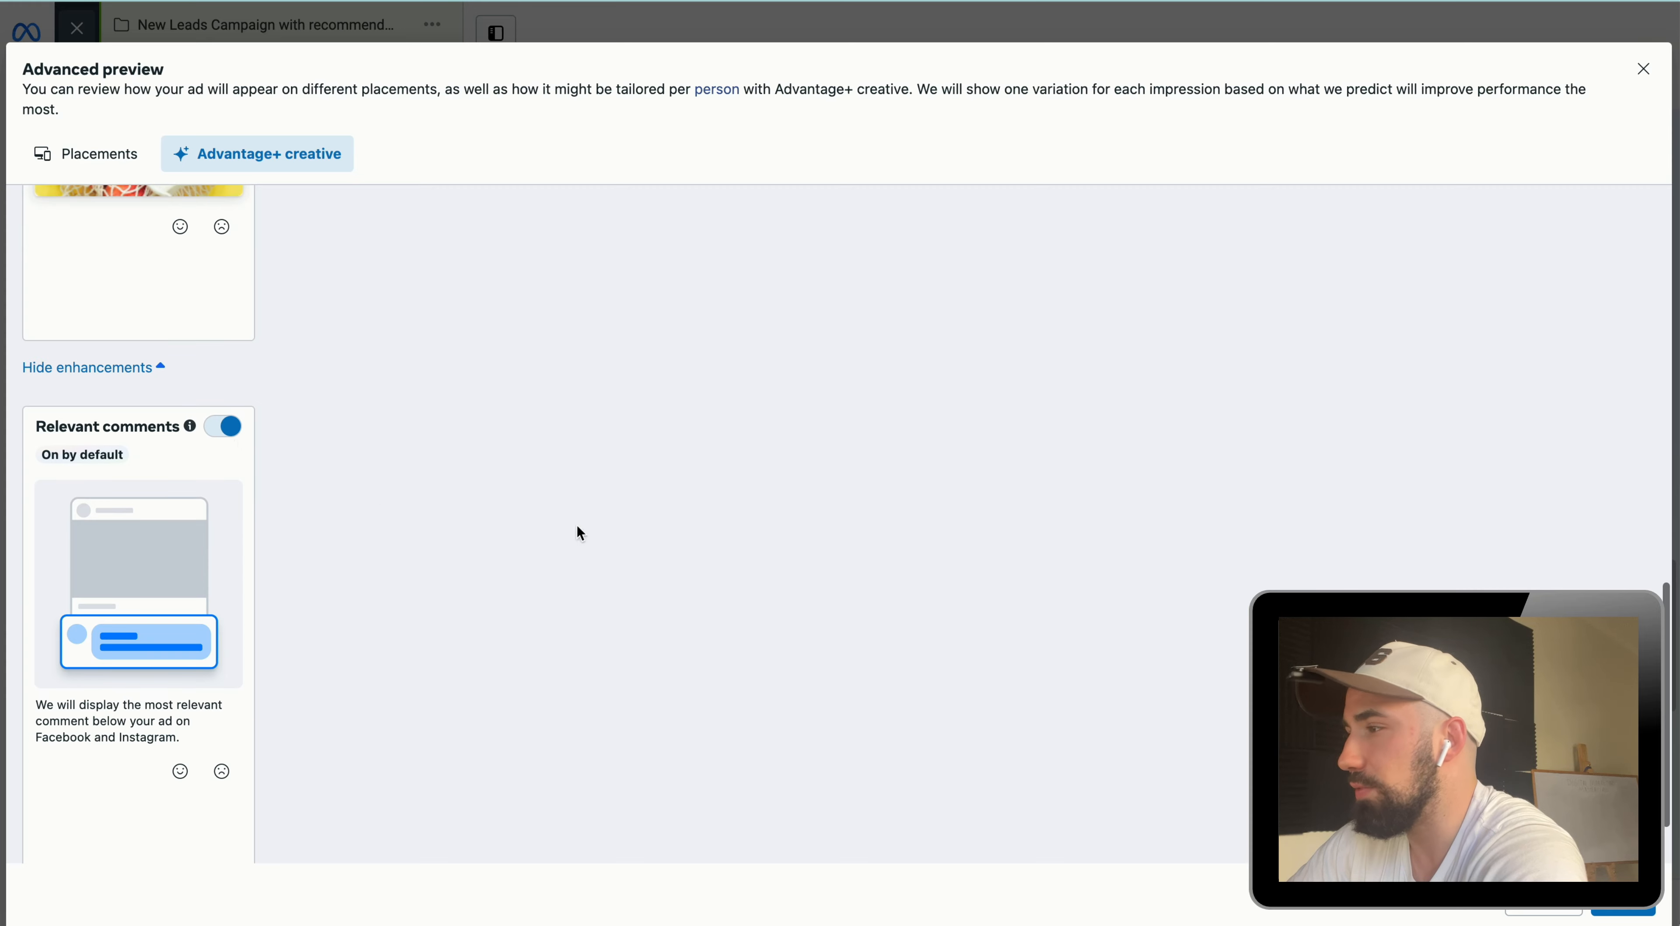
click(1623, 899)
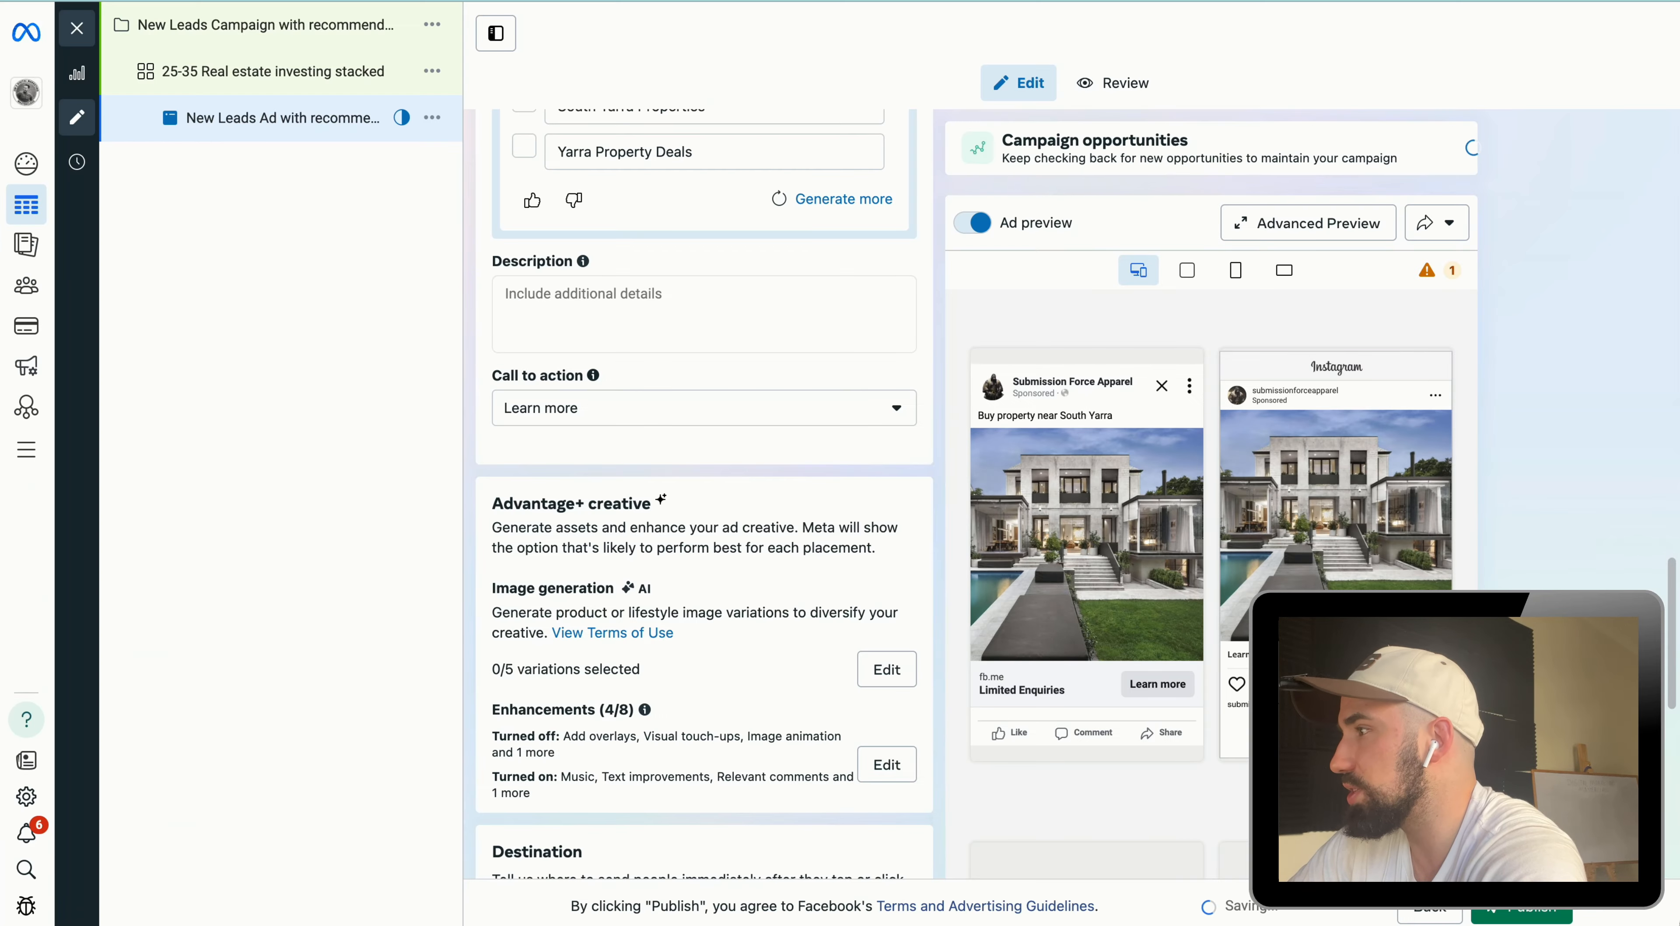
Step: Create a new Instant Form, keeping the More volume form type, and continue to the intro section
scroll(656, 577, down, 2)
scroll(639, 580, down, 1)
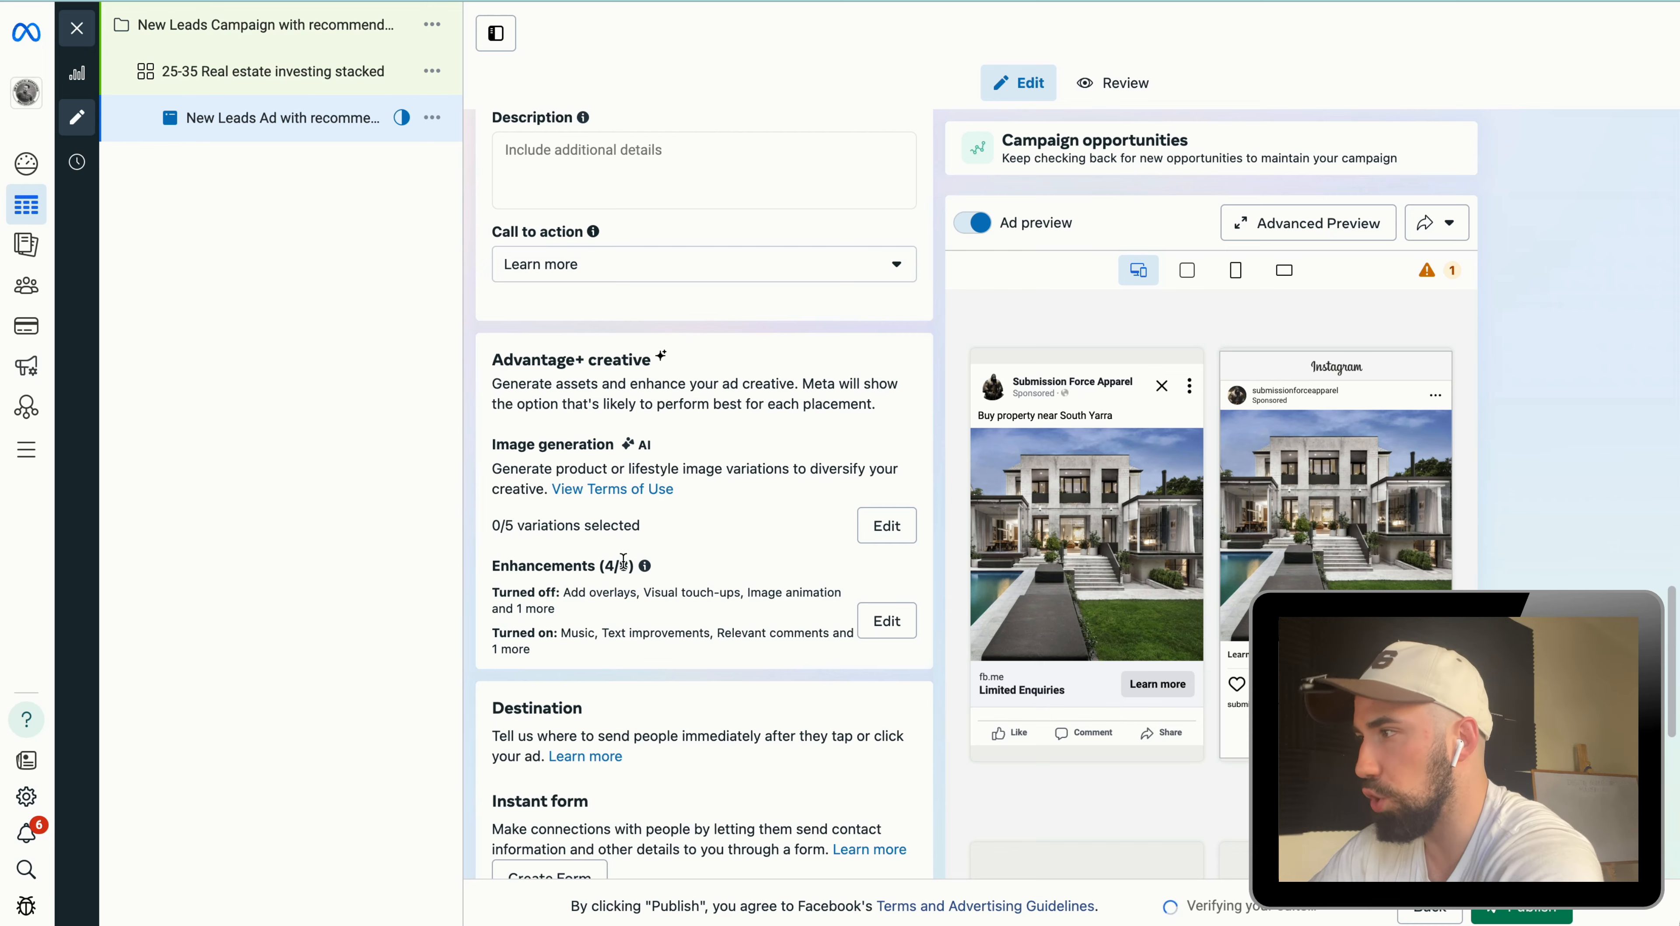
scroll(623, 561, down, 5)
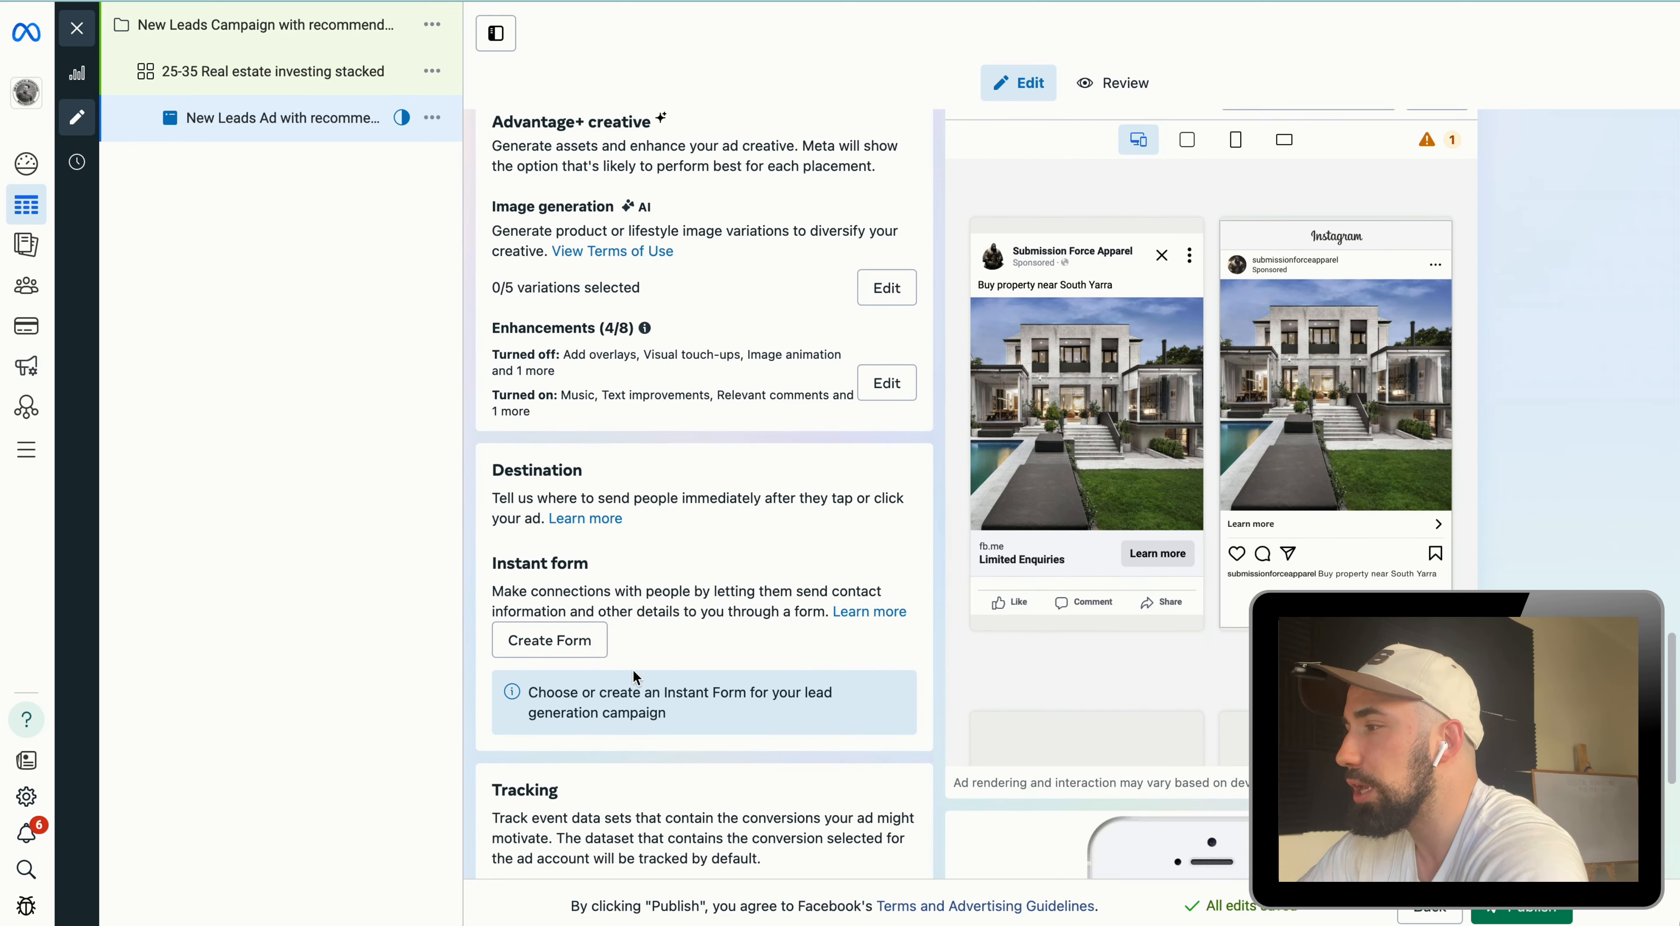
scroll(673, 672, down, 3)
scroll(682, 658, down, 2)
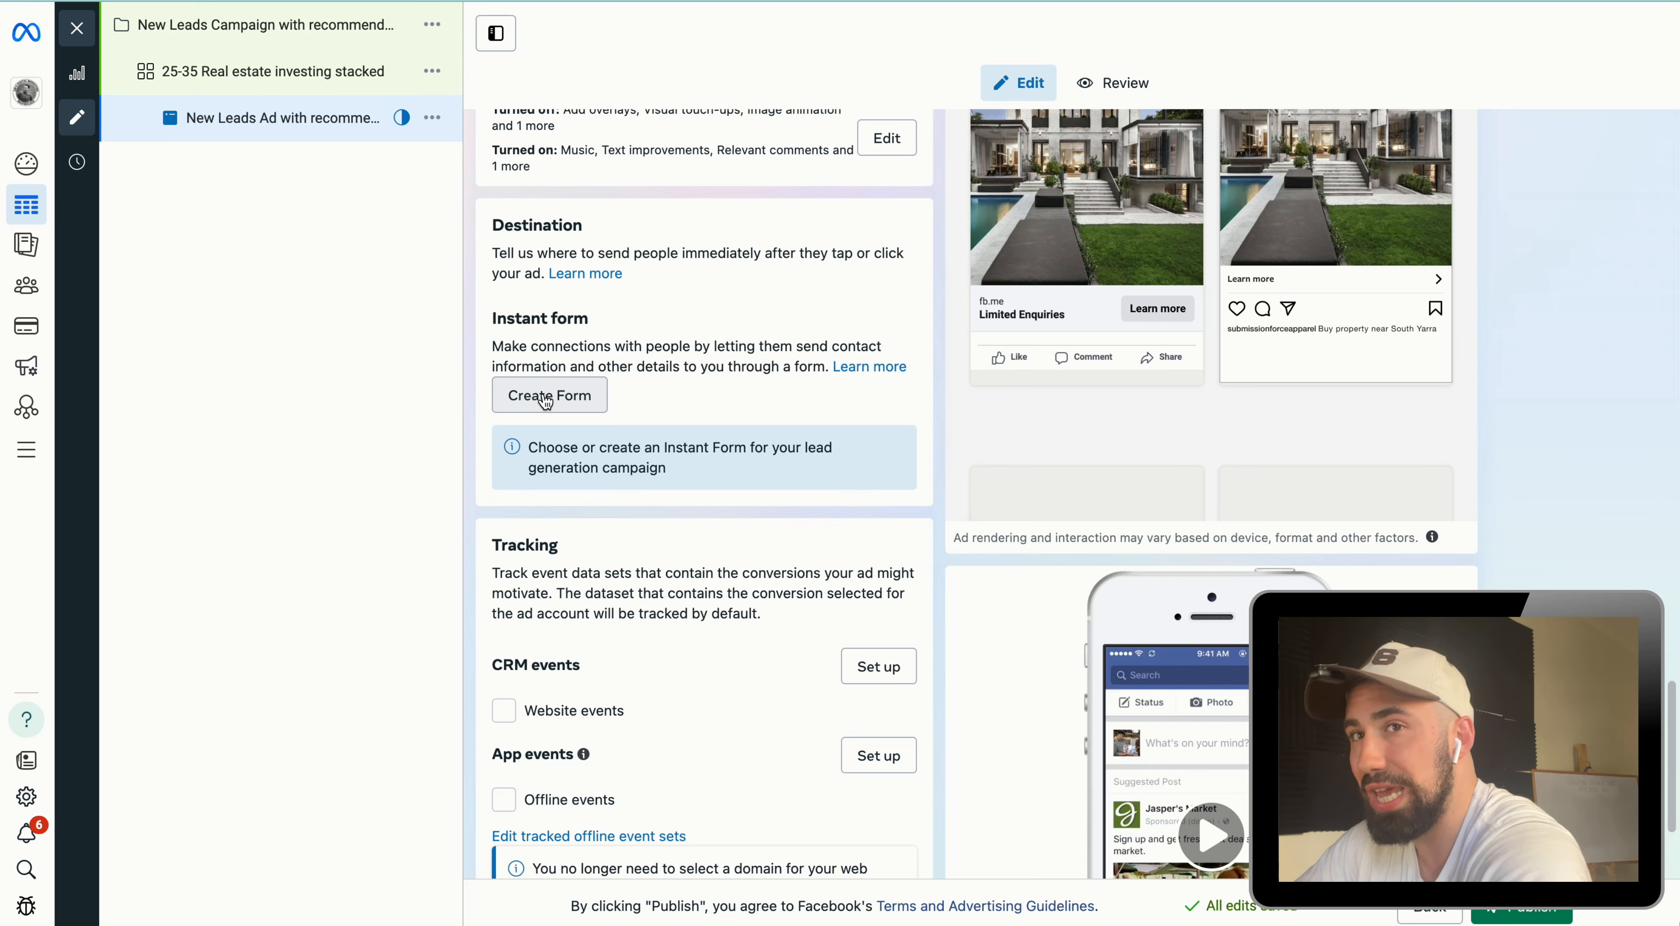
click(547, 398)
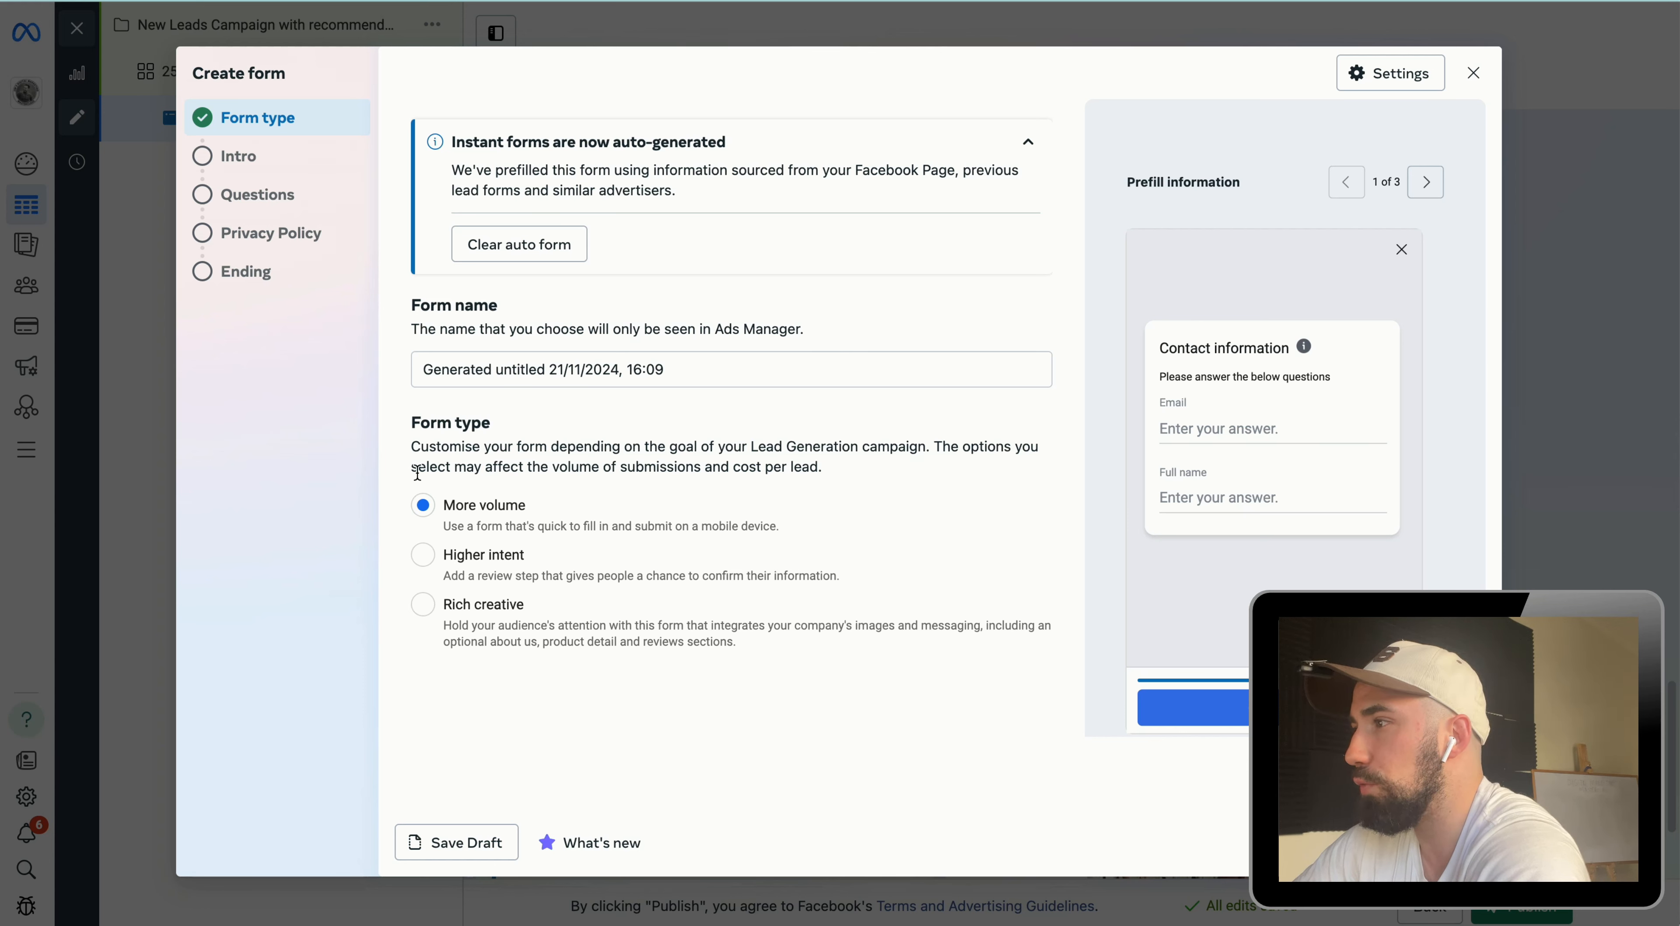
click(426, 564)
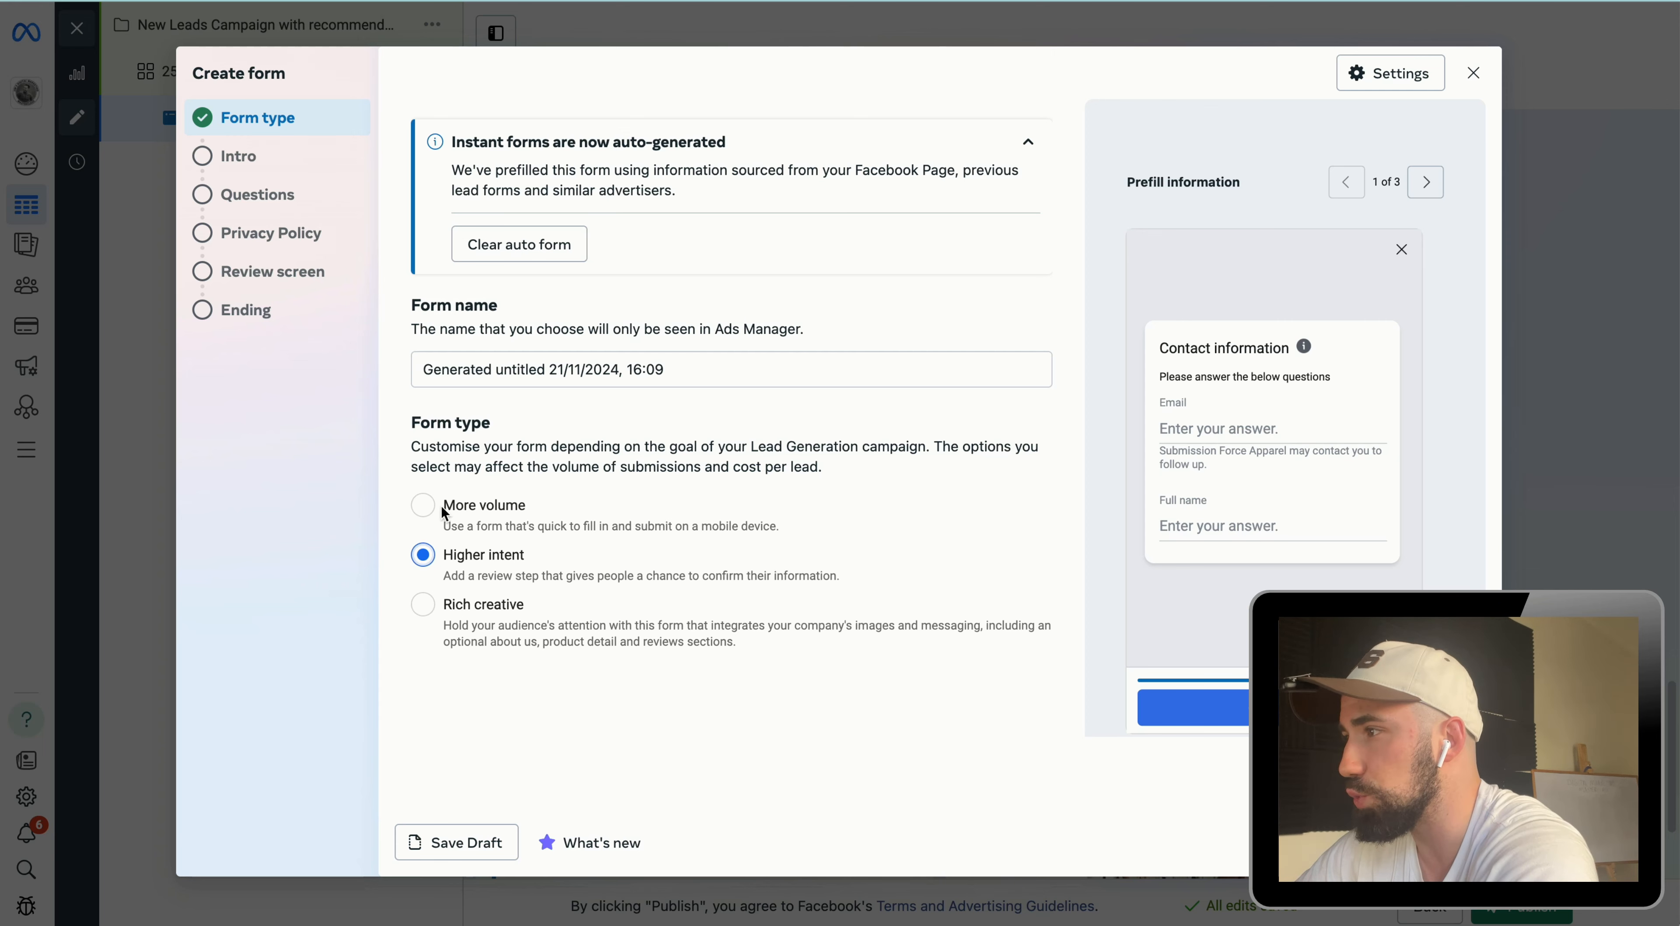
click(421, 507)
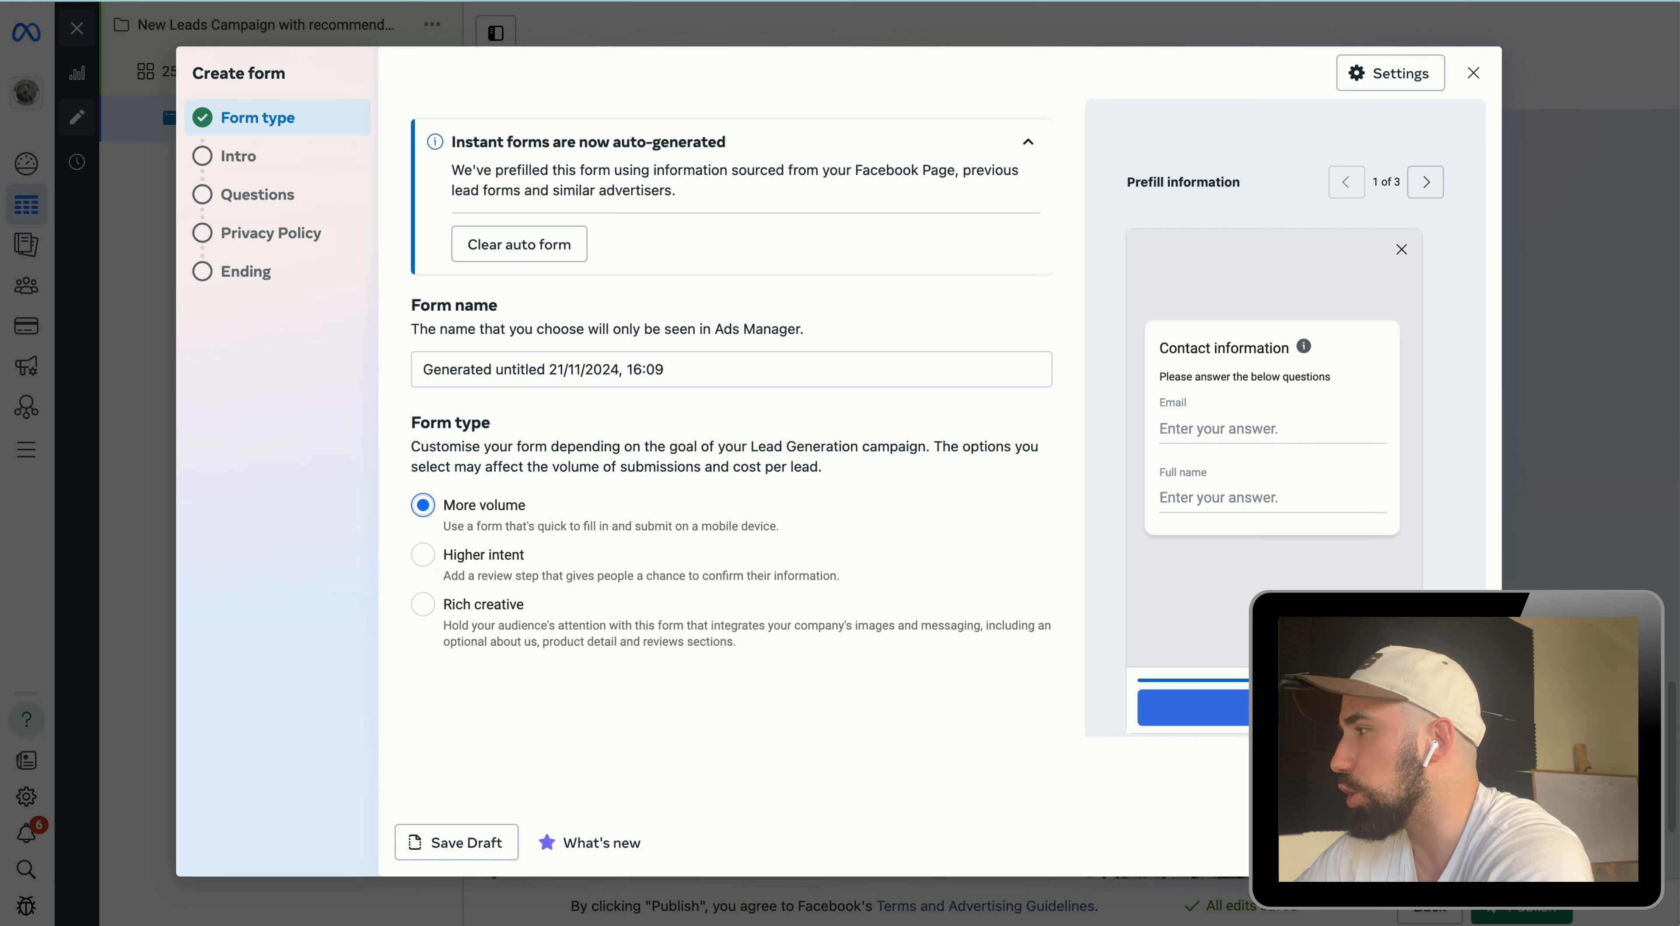
click(1454, 842)
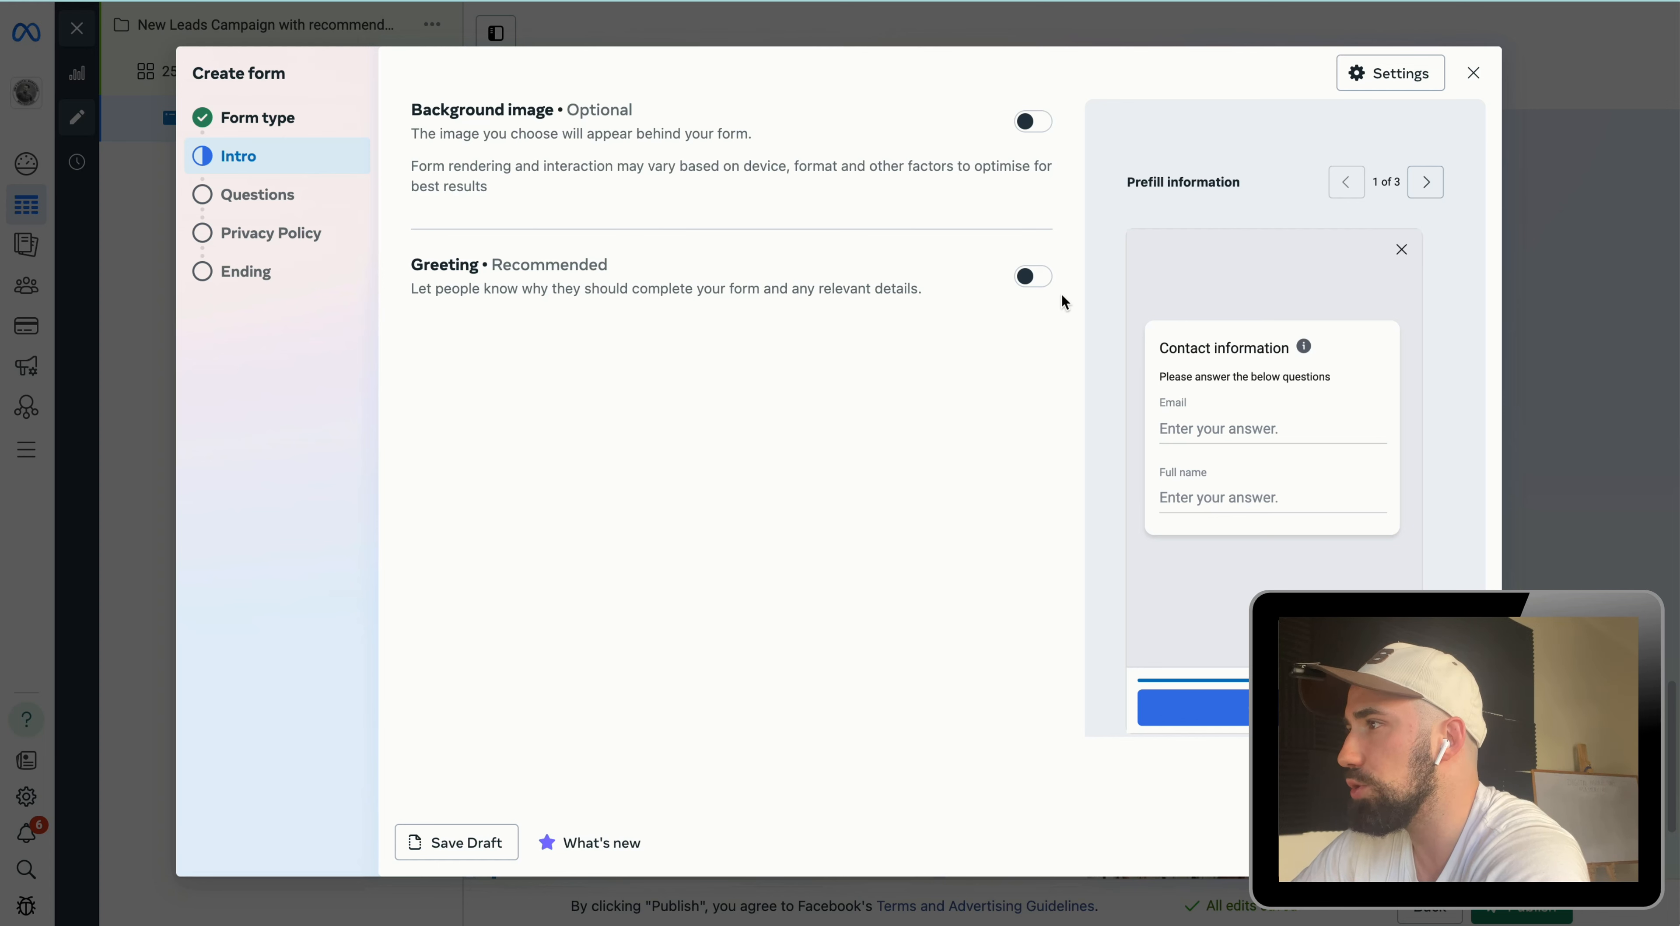
Step: Turn on the form greeting and background image, uploading download.jpg from the Desktop as the background
click(1035, 281)
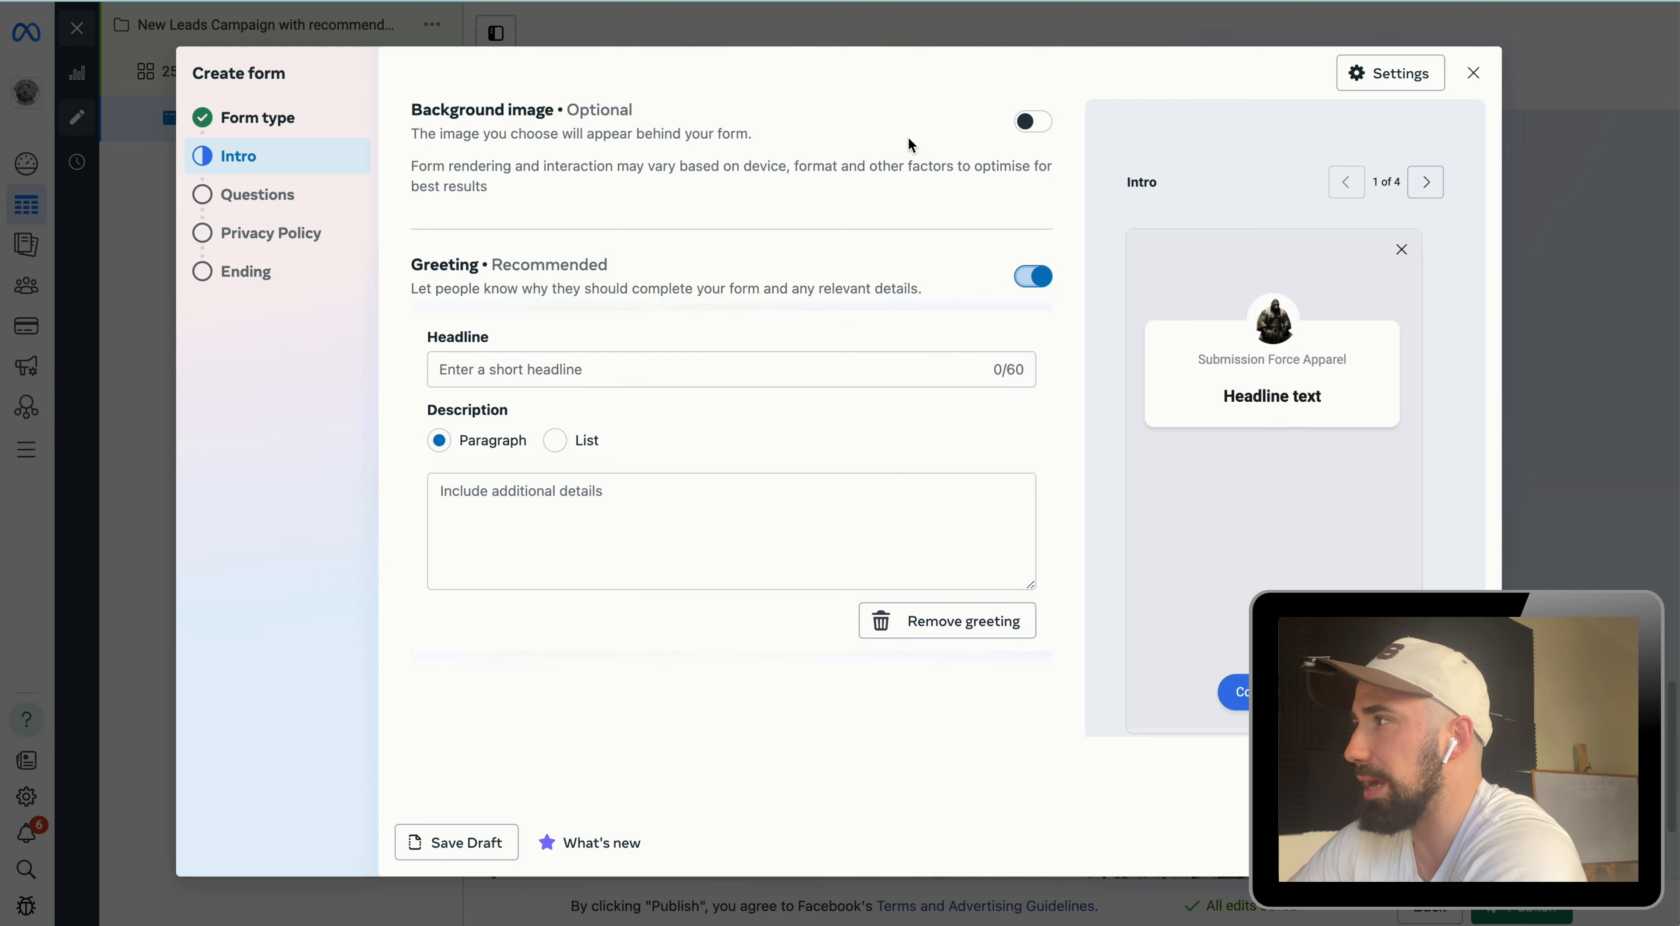
click(1031, 122)
click(545, 203)
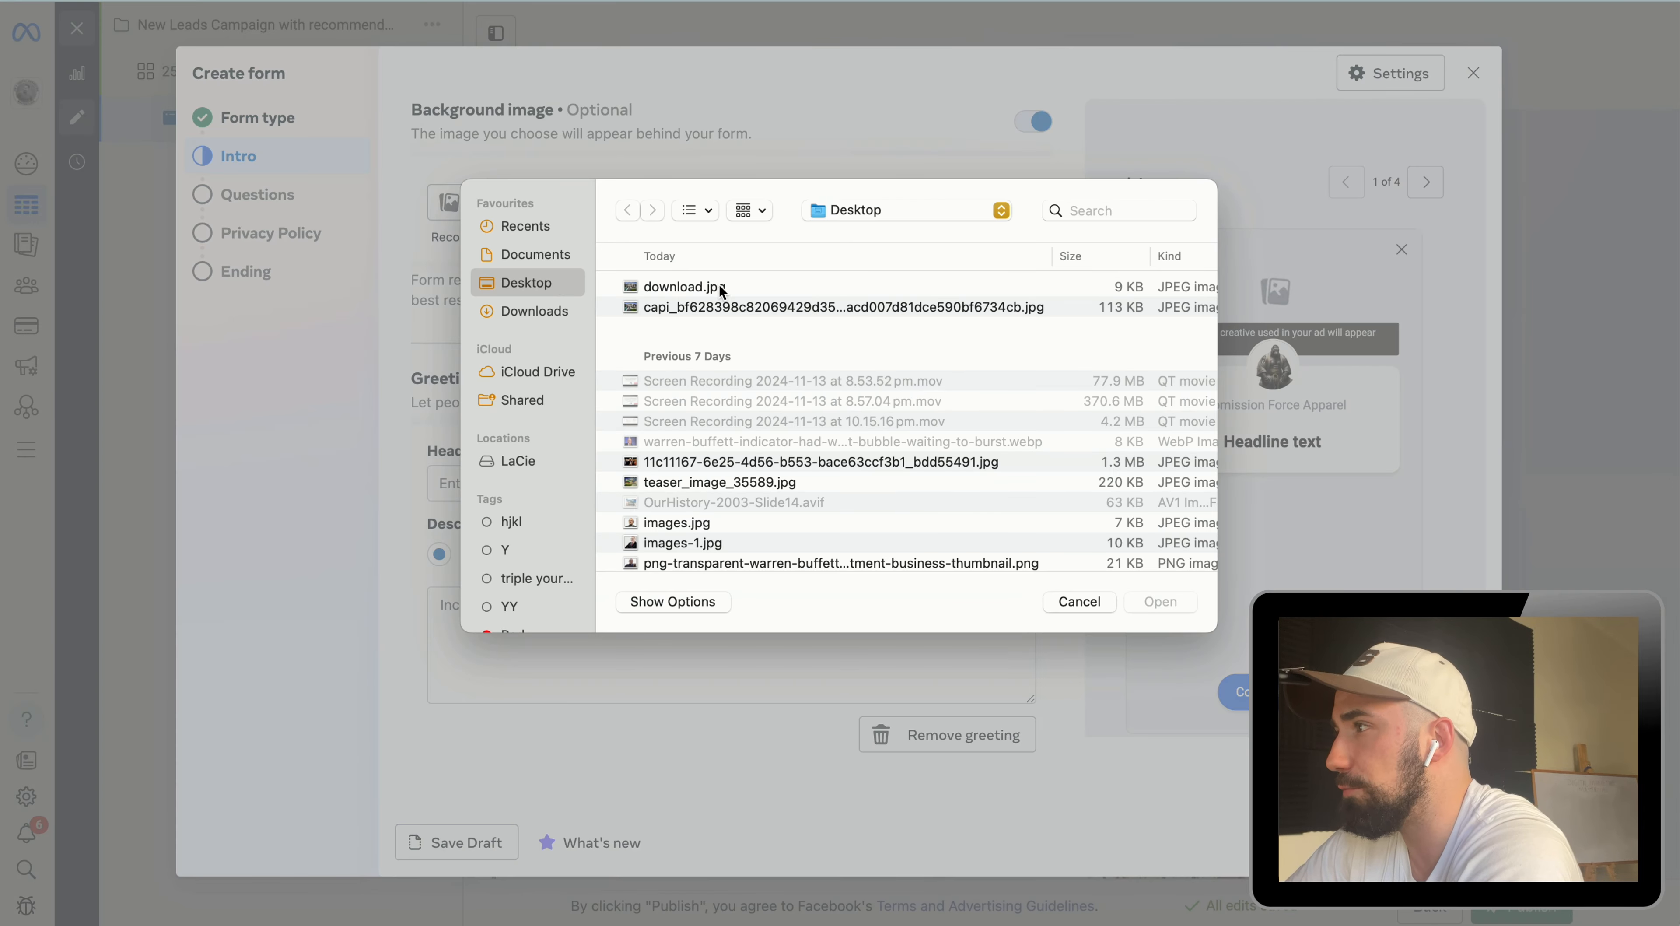
click(722, 287)
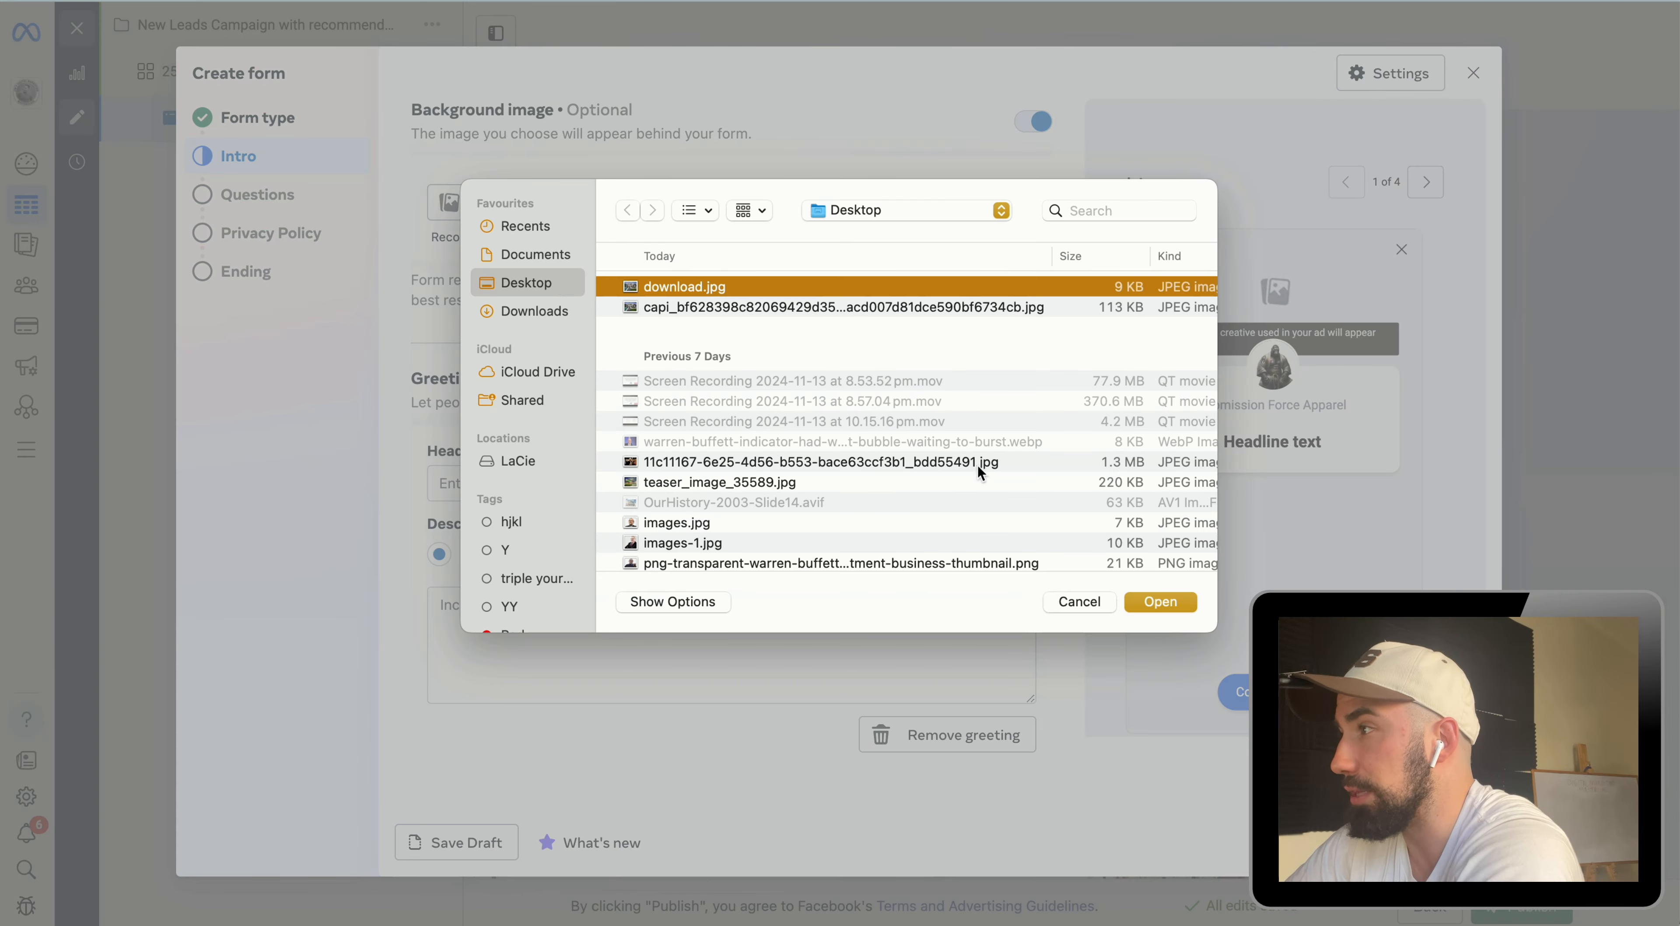
click(1138, 603)
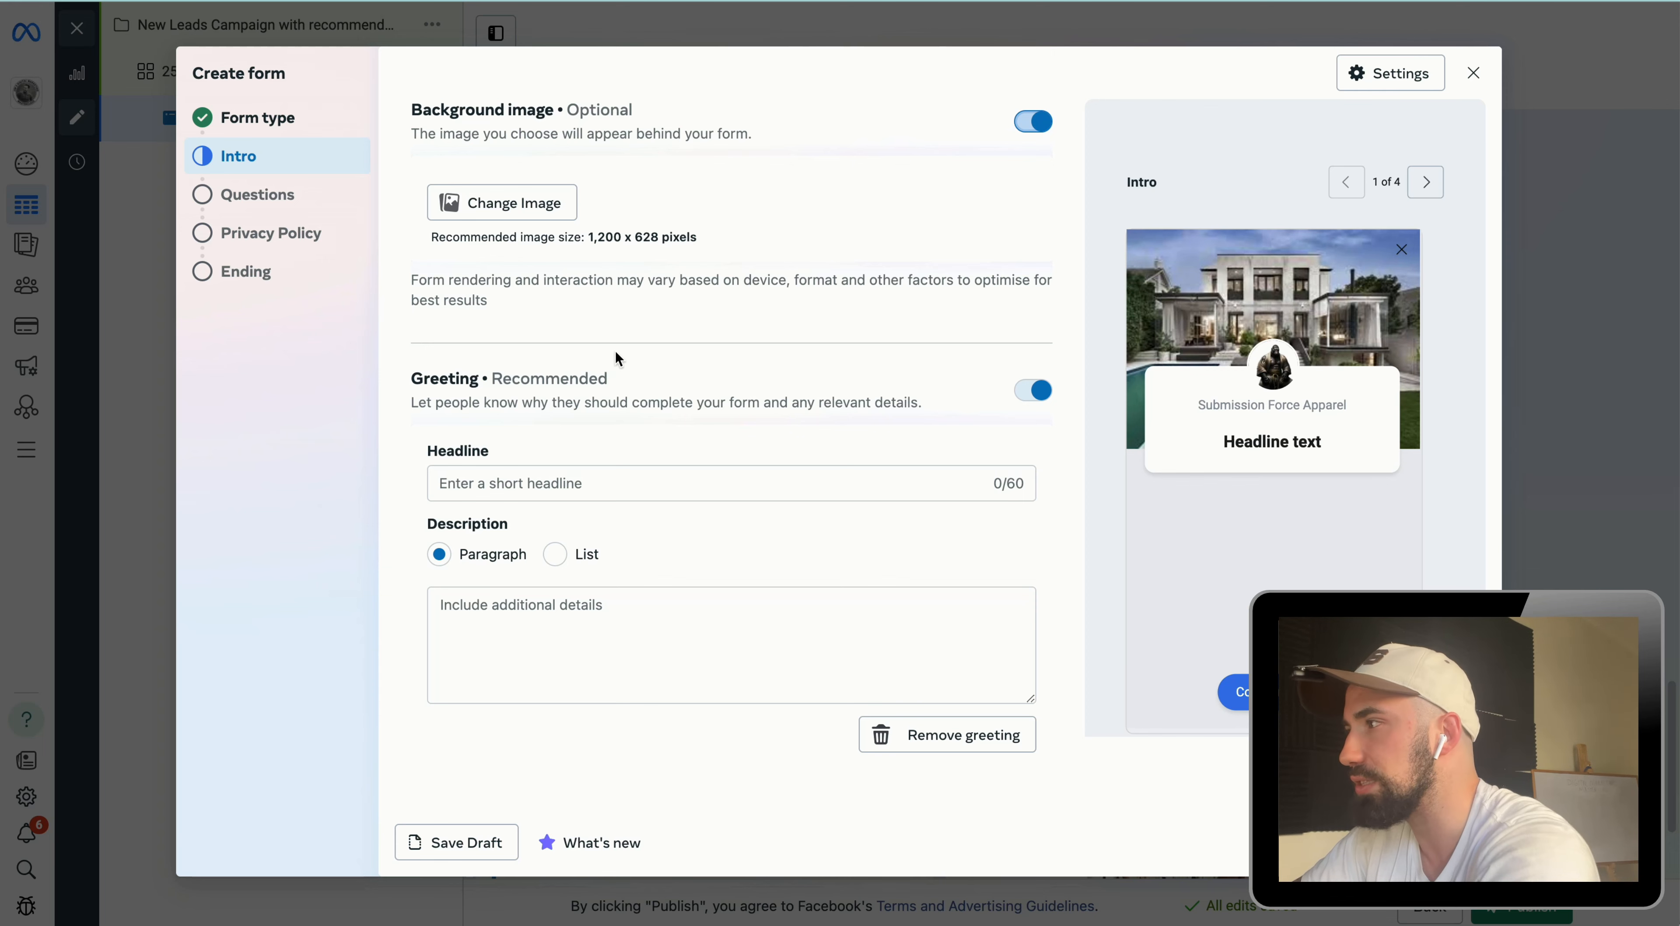
Step: Set the greeting headline to "Limited Enquiries!"
click(639, 492)
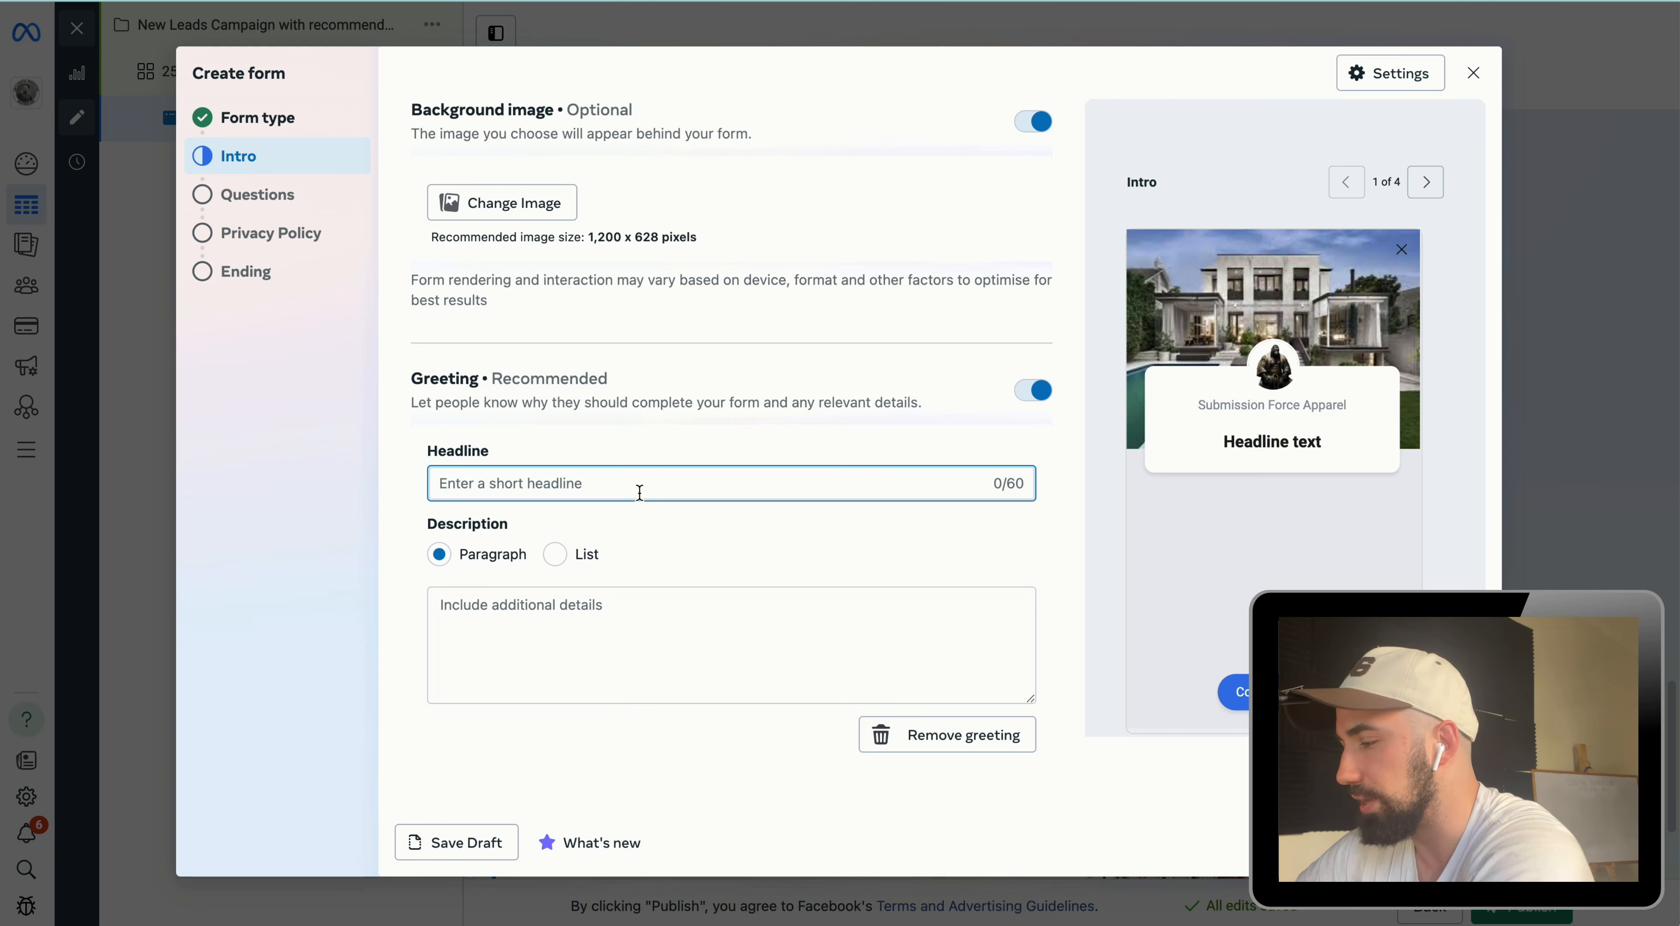
text(Limited Enquiries)
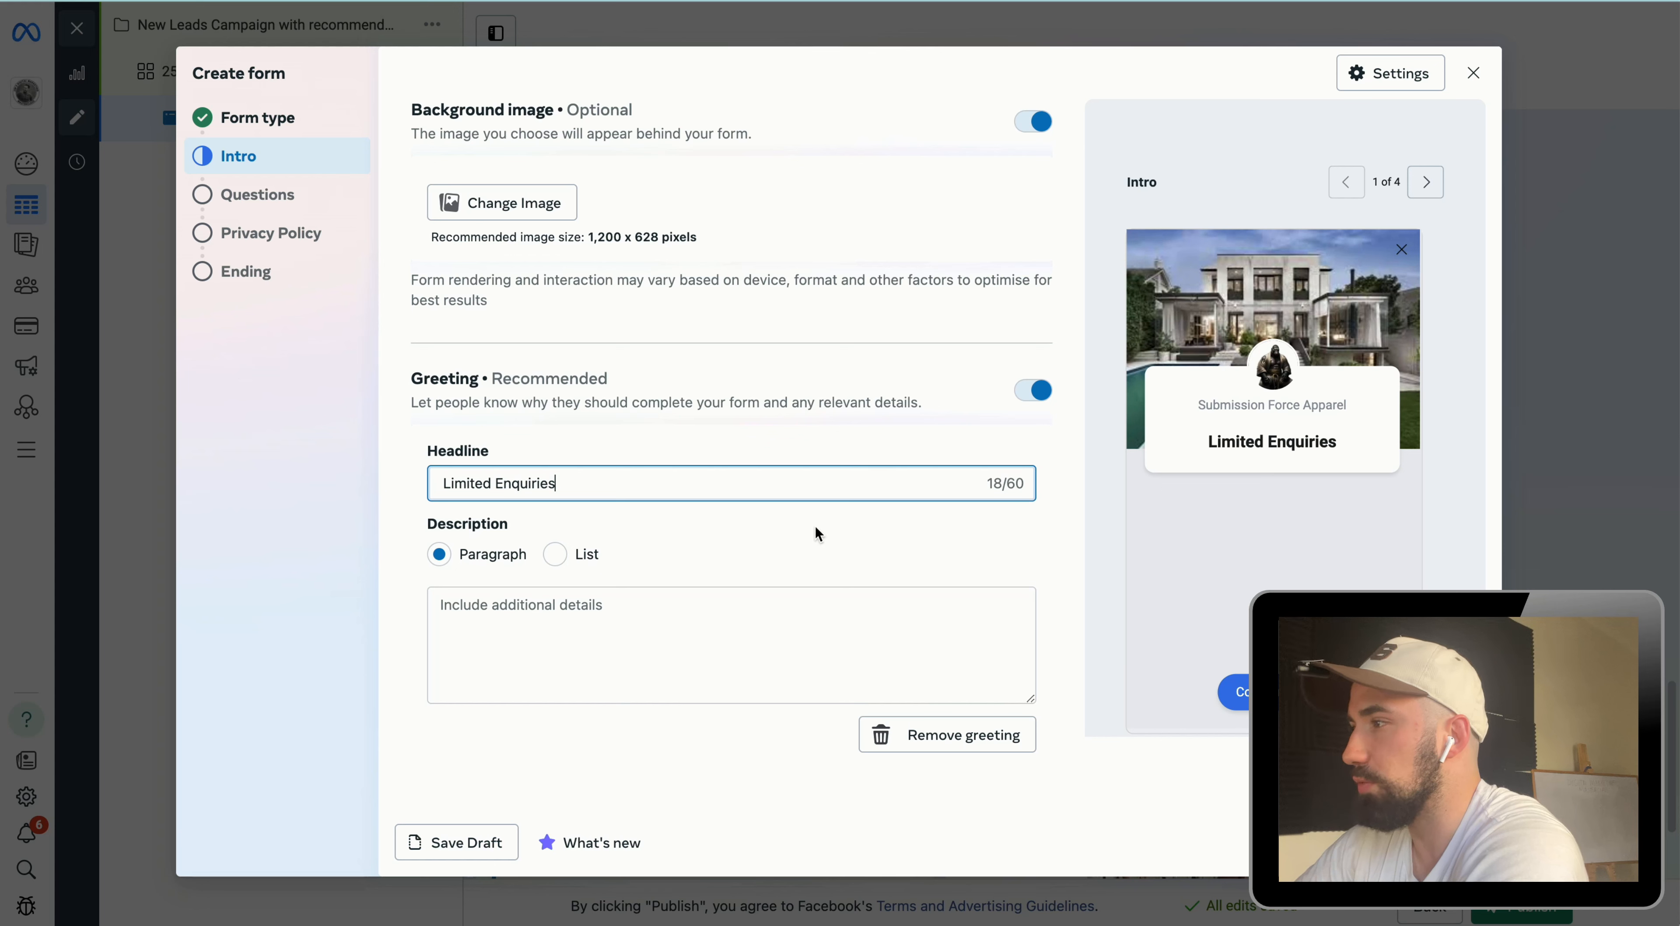
text(!)
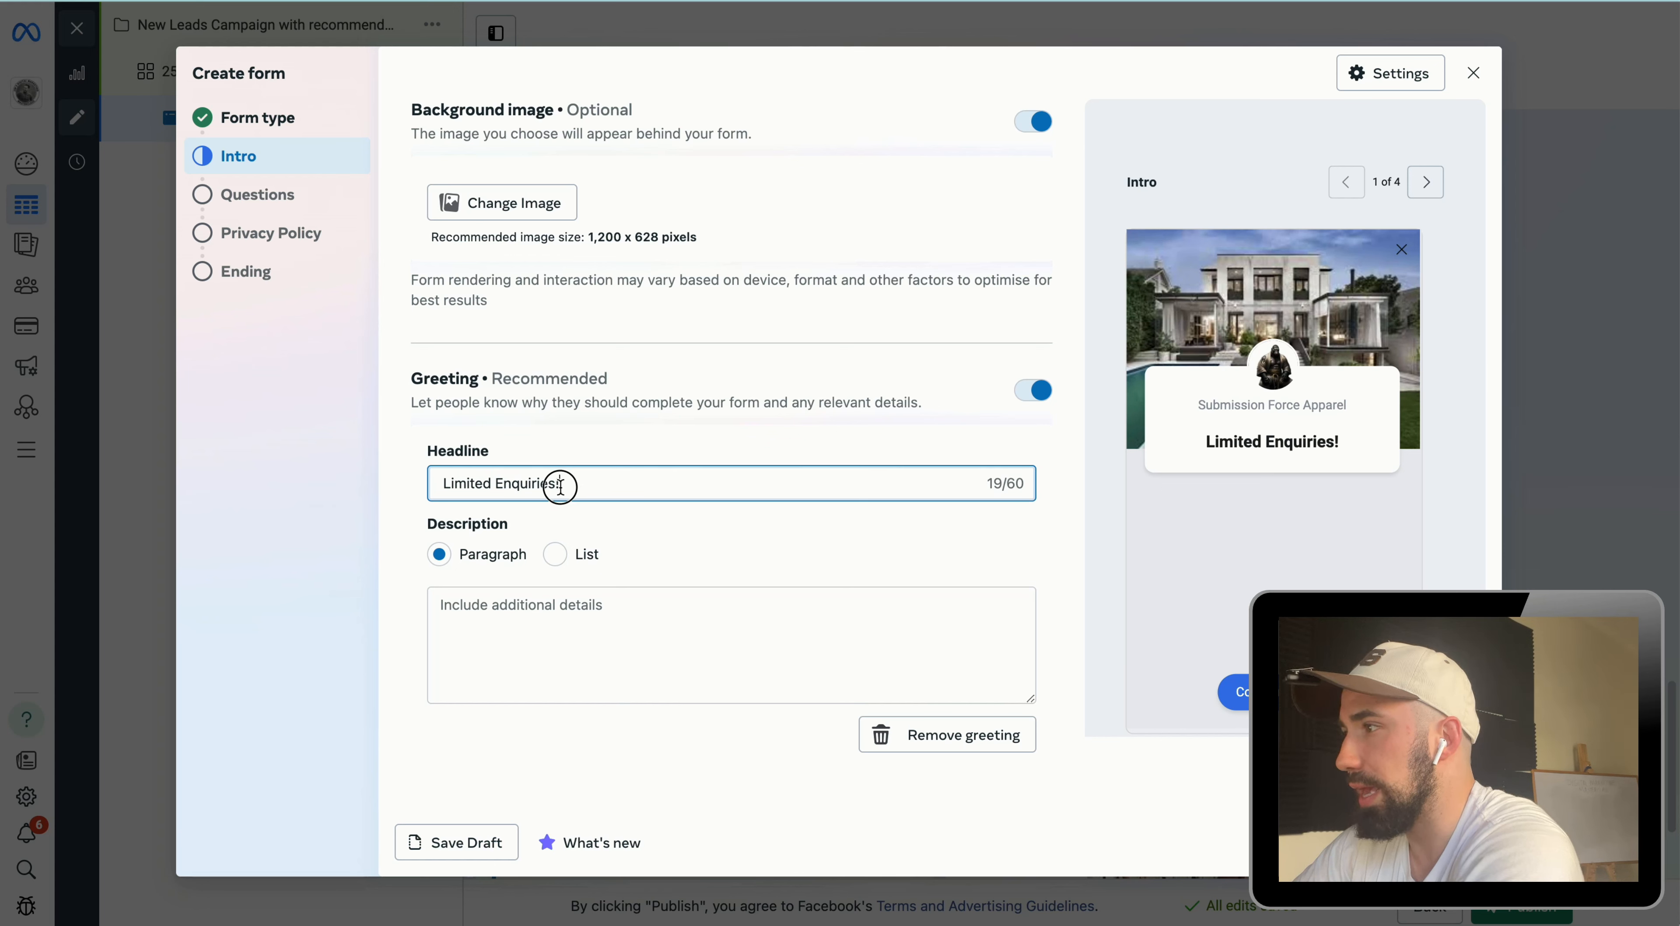
Step: Paste the greeting description about limited enquiries ending in December and continue to the Questions section
click(655, 528)
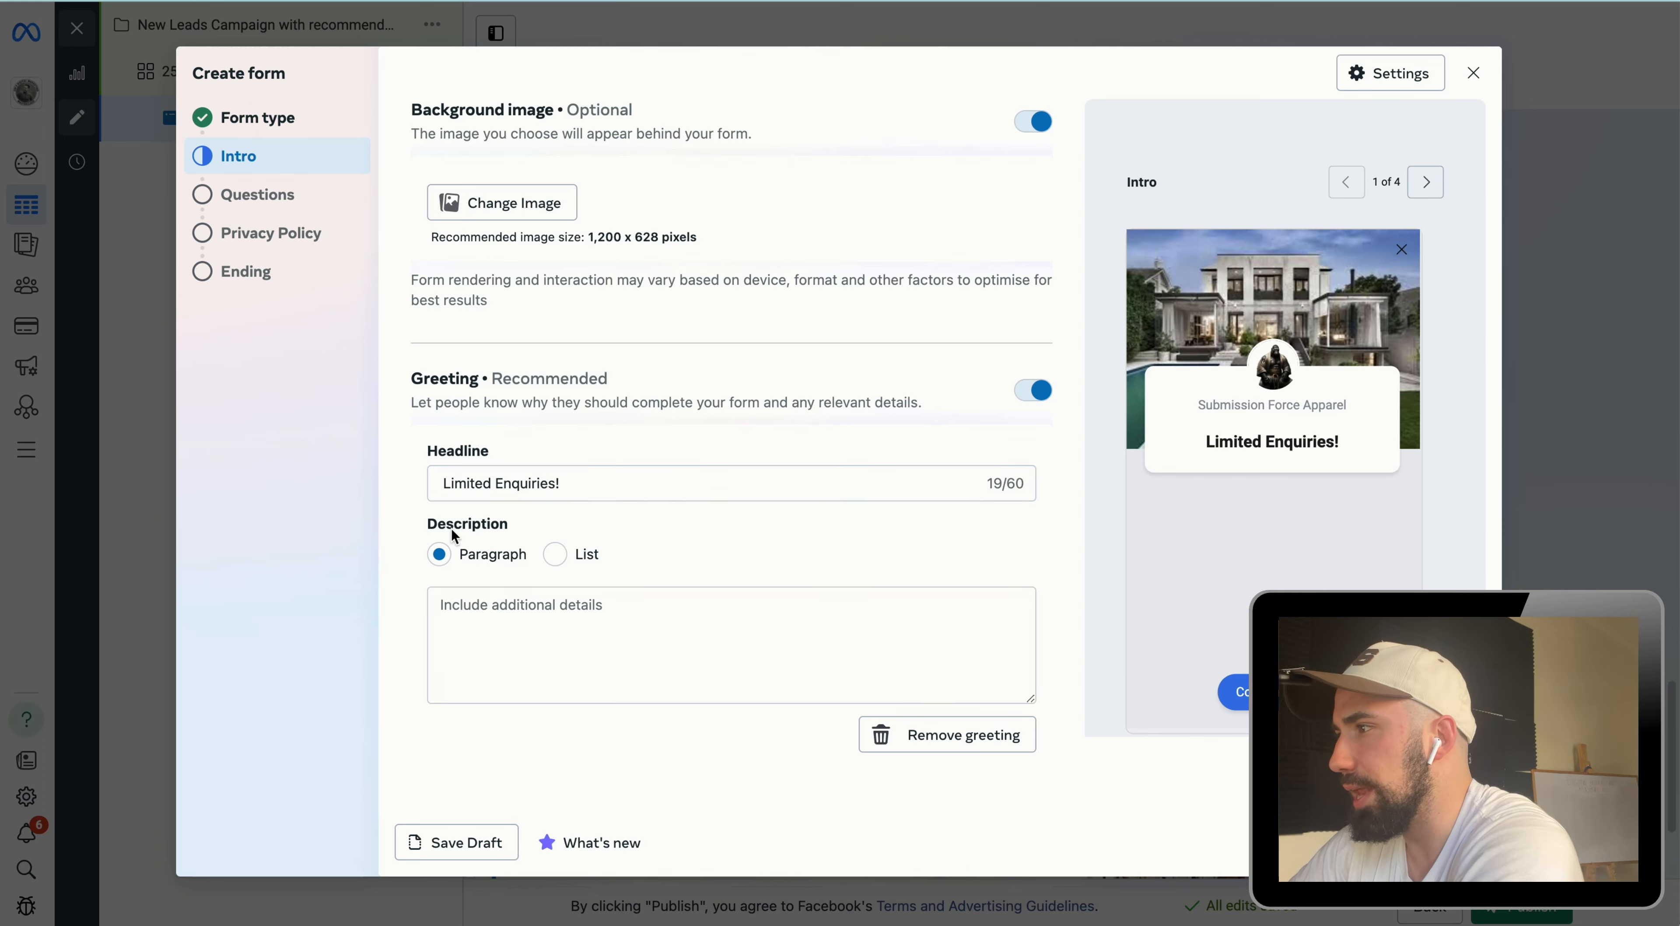
scroll(474, 603, down, 1)
click(474, 603)
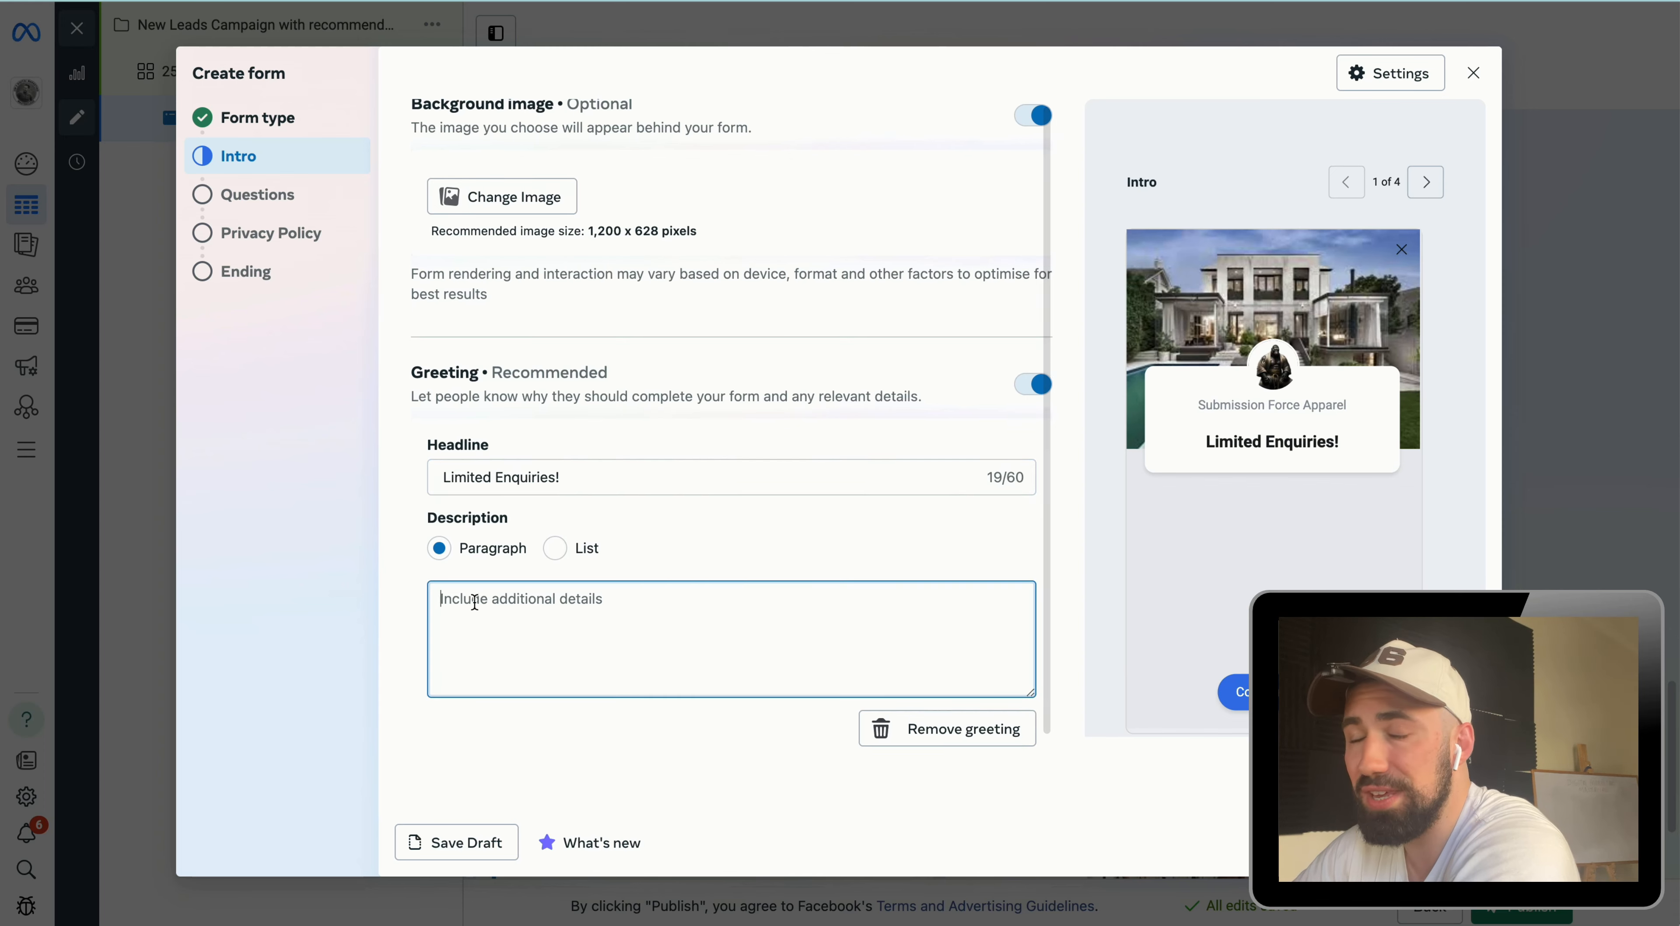
text(The enquiries are limited, we will stop taking them in December.  Please use your real phone number so we can contact you about the offer.  Don't waste the opportunity to live in your dream house.)
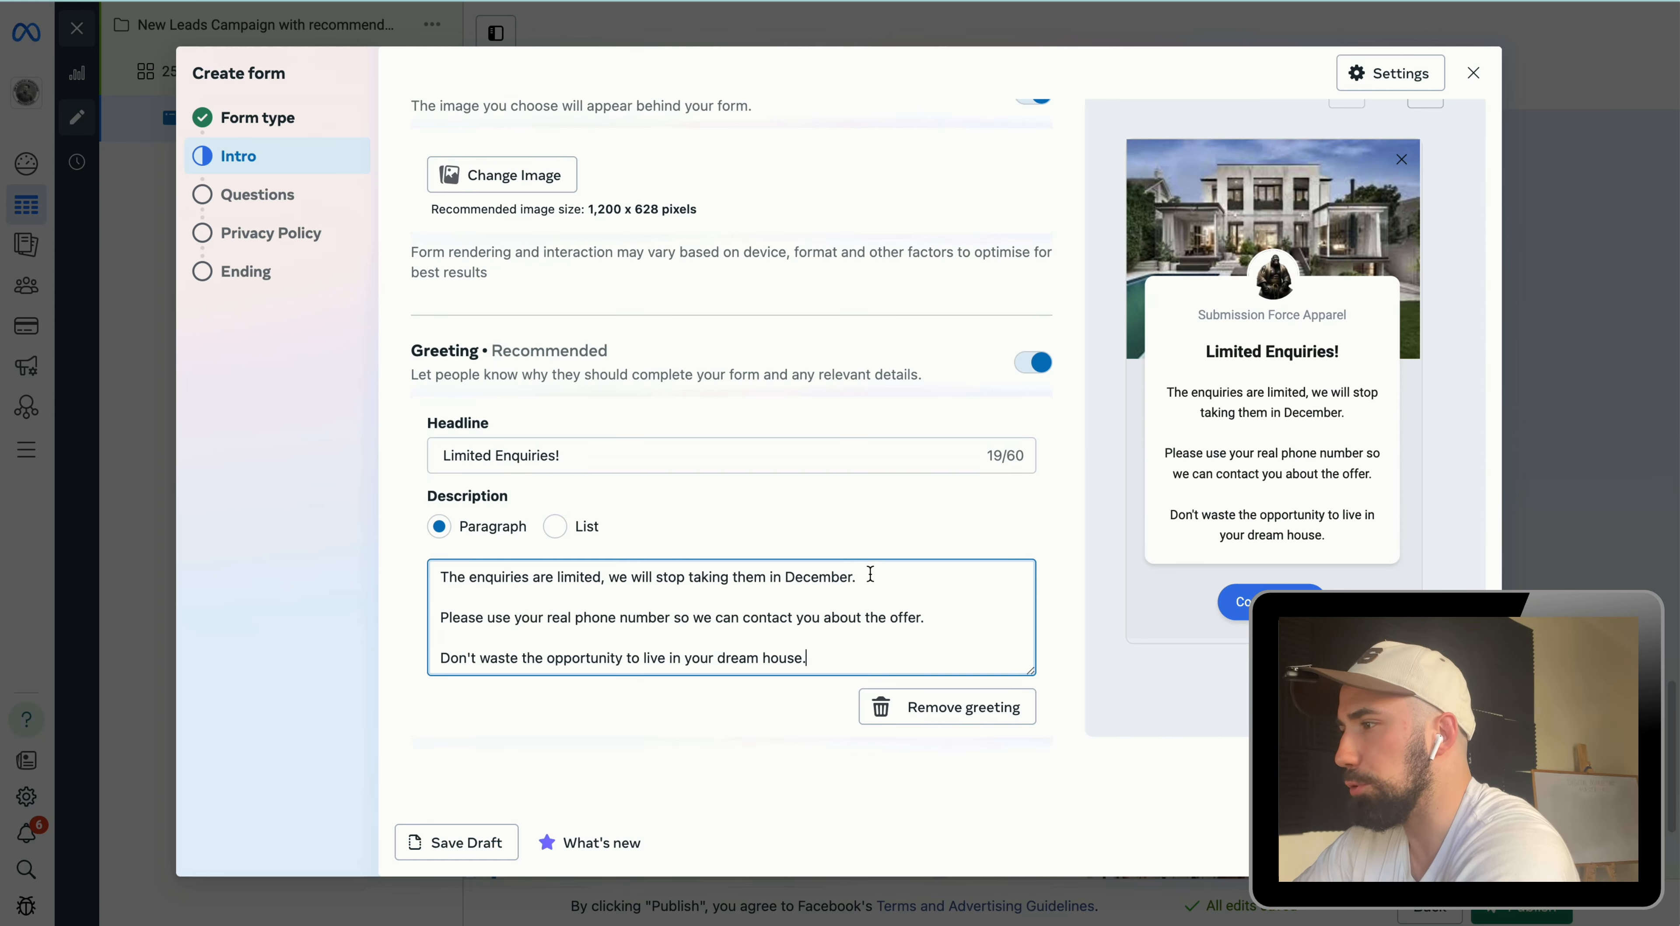
click(1455, 842)
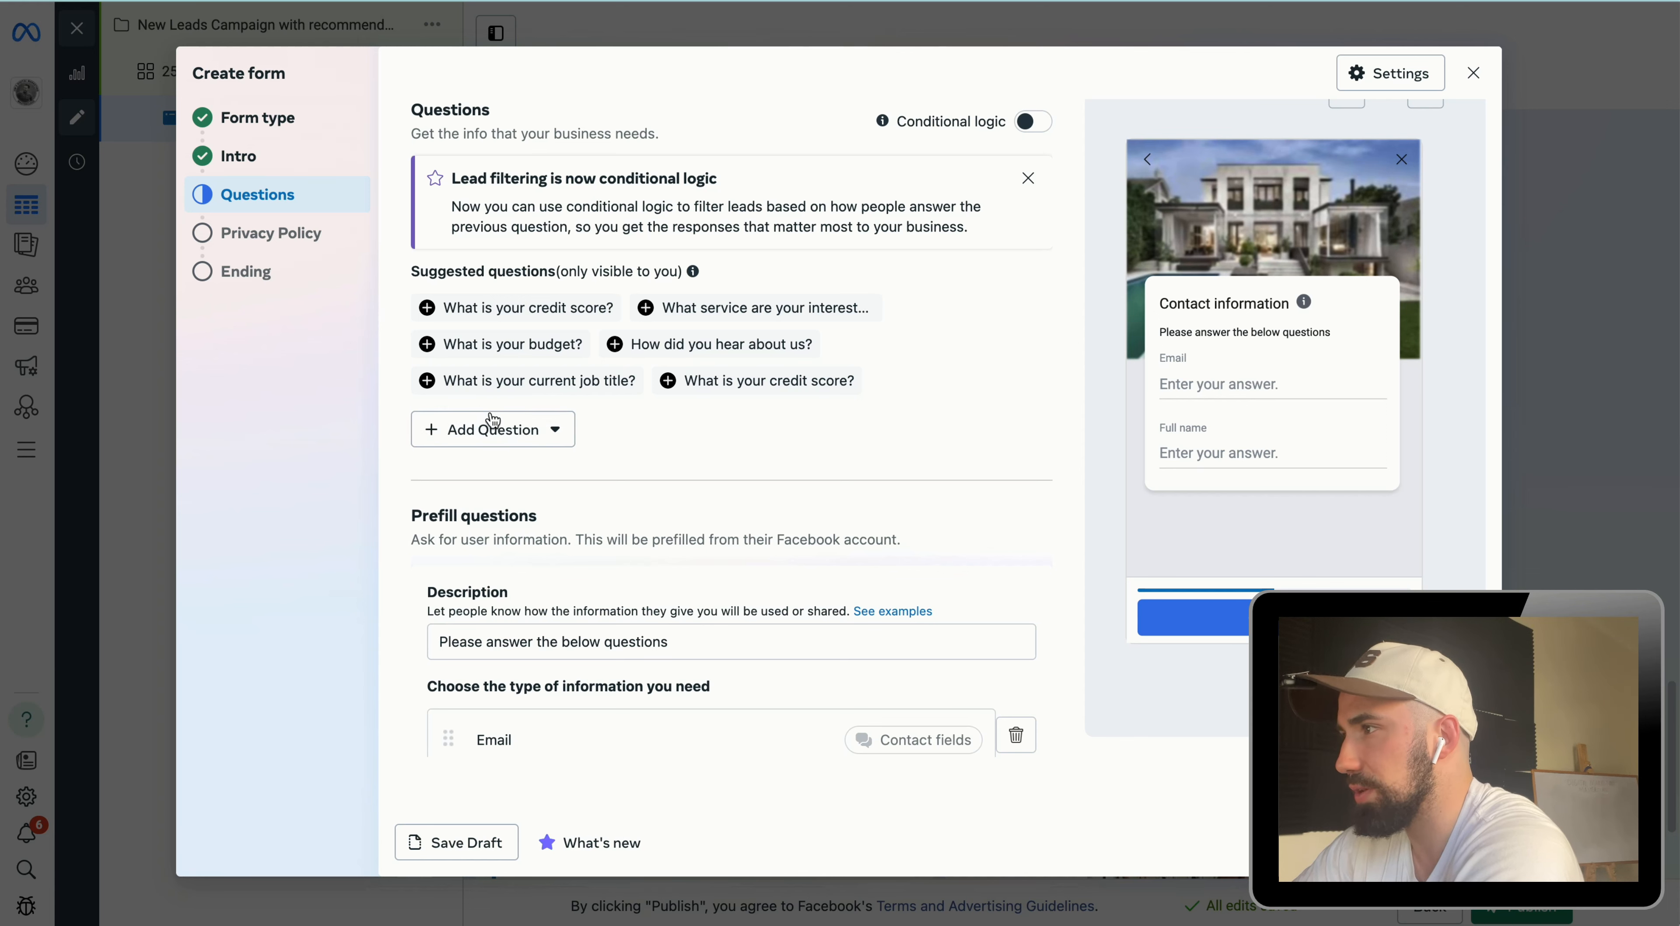
Step: Add a multiple-choice question titled "What is your budget1"
click(486, 429)
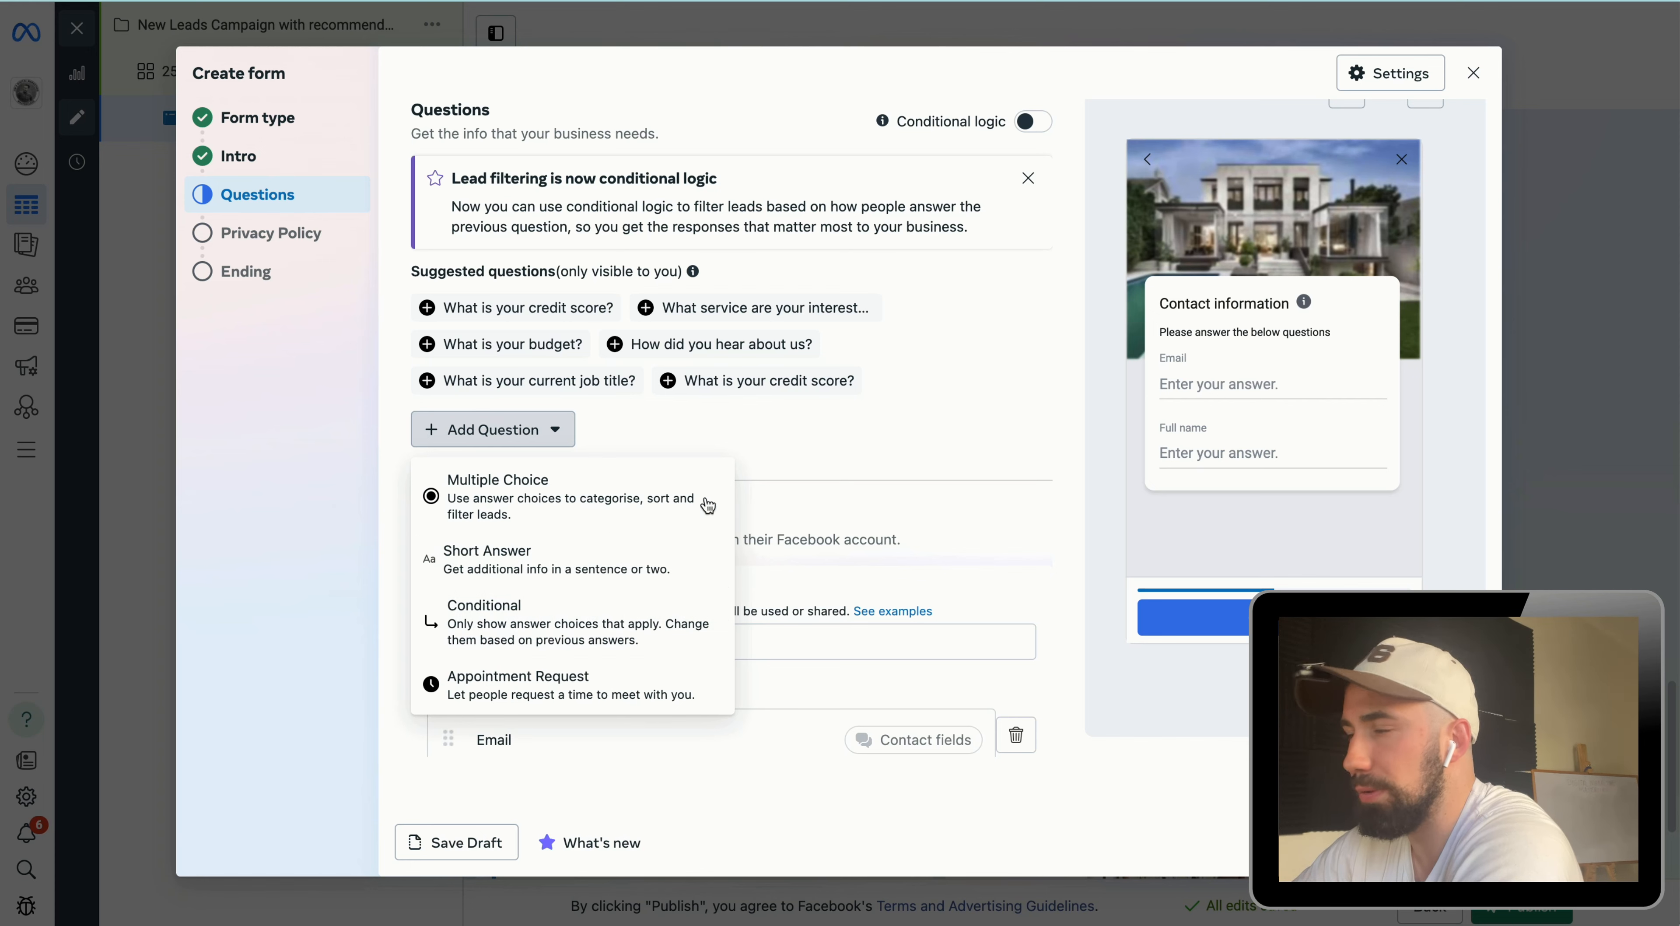
click(659, 503)
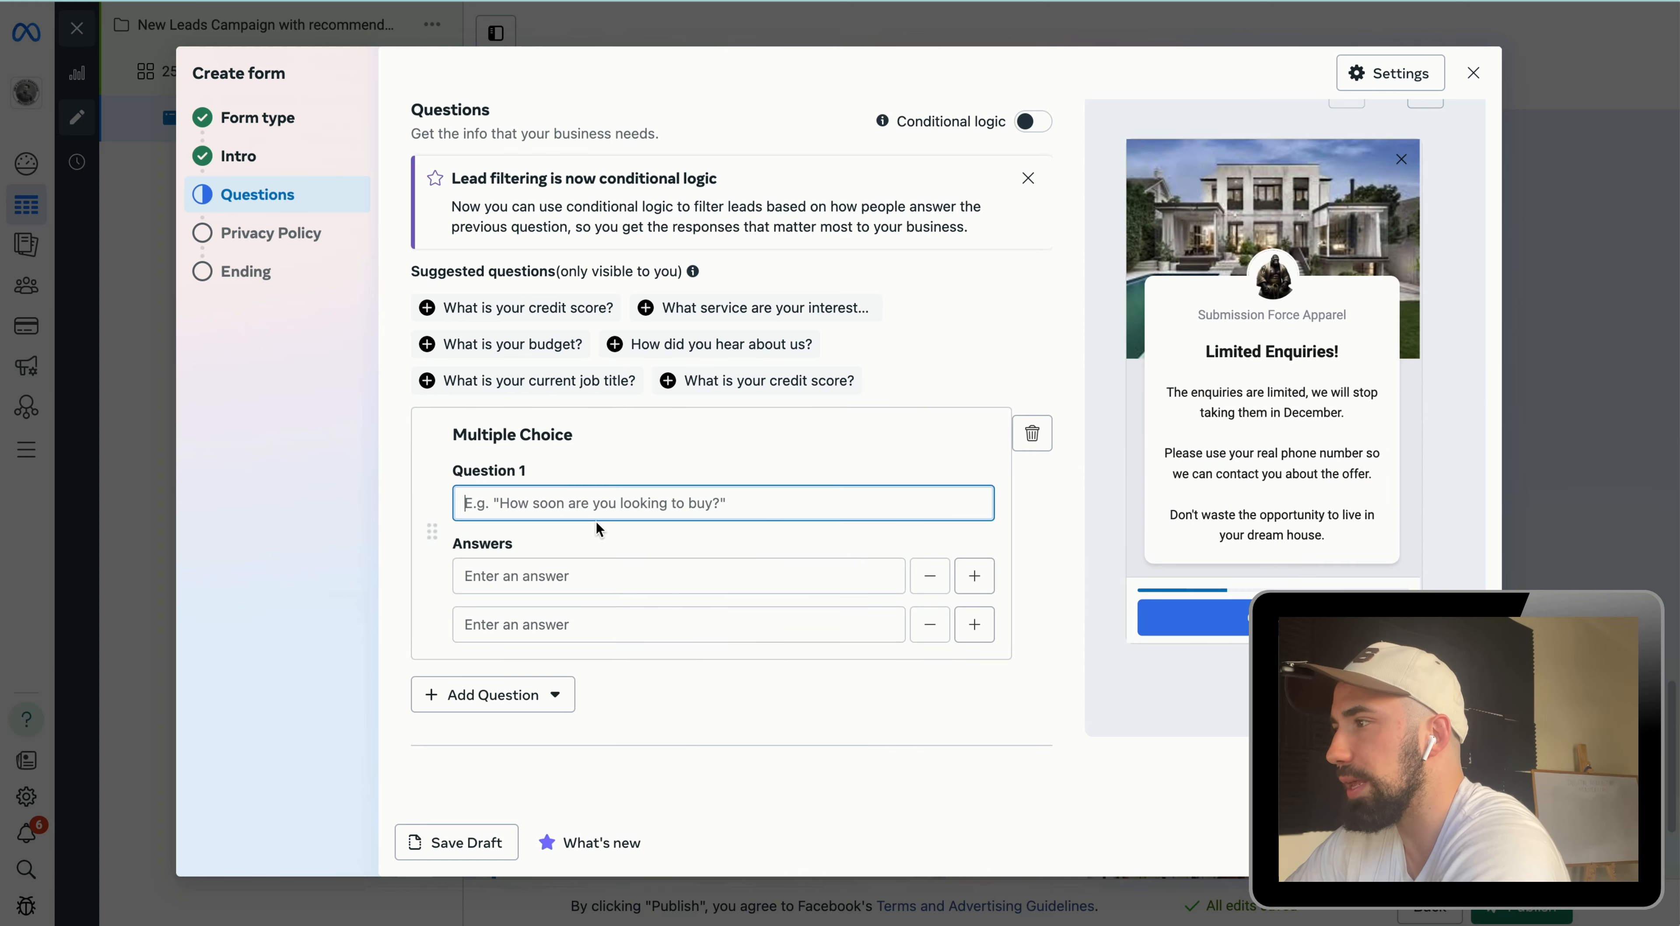
text(What is your budget1)
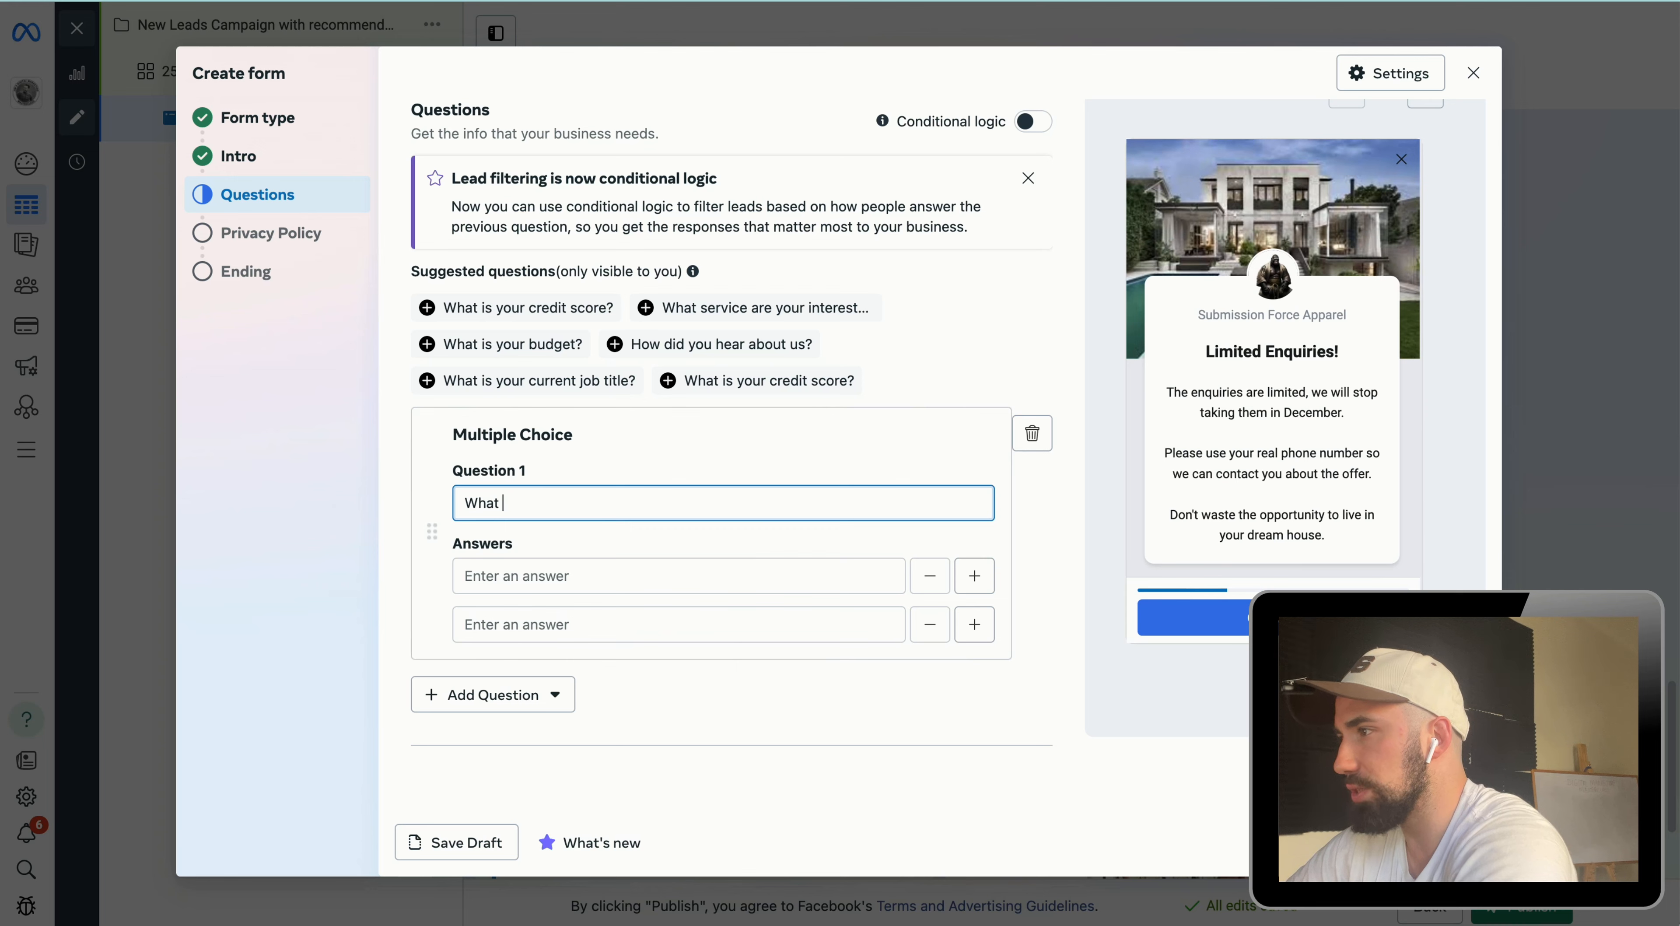
Step: Enter the budget answer options "$1,000,000+" and "Less Than 800,000"
click(776, 587)
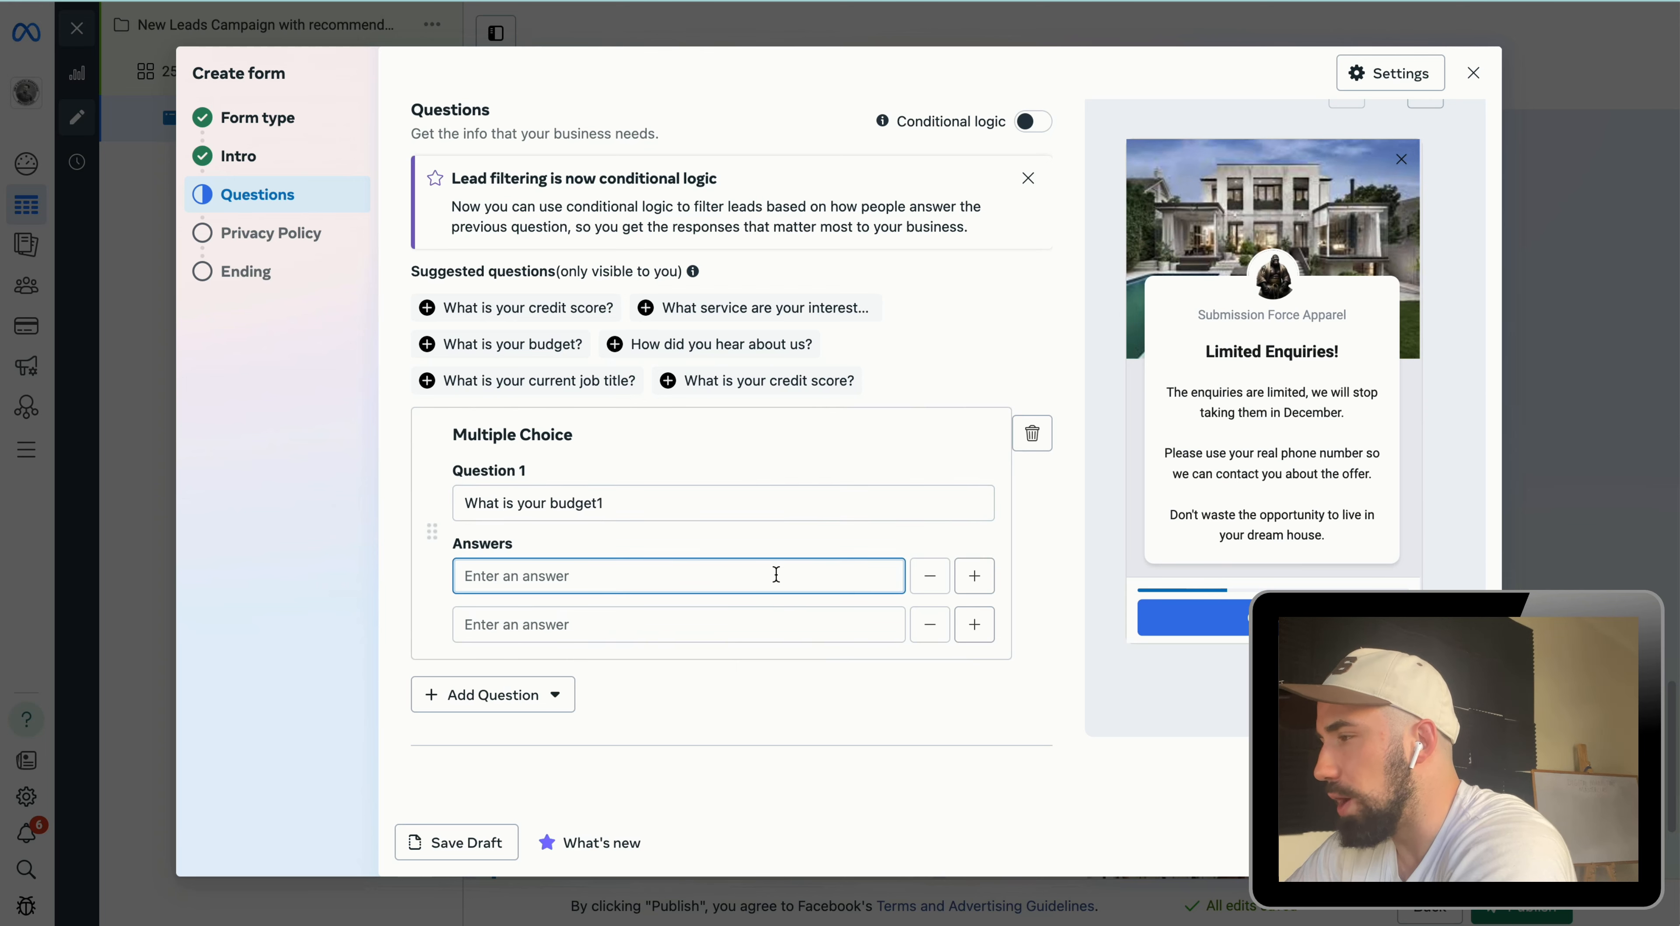
text($1,000,0)
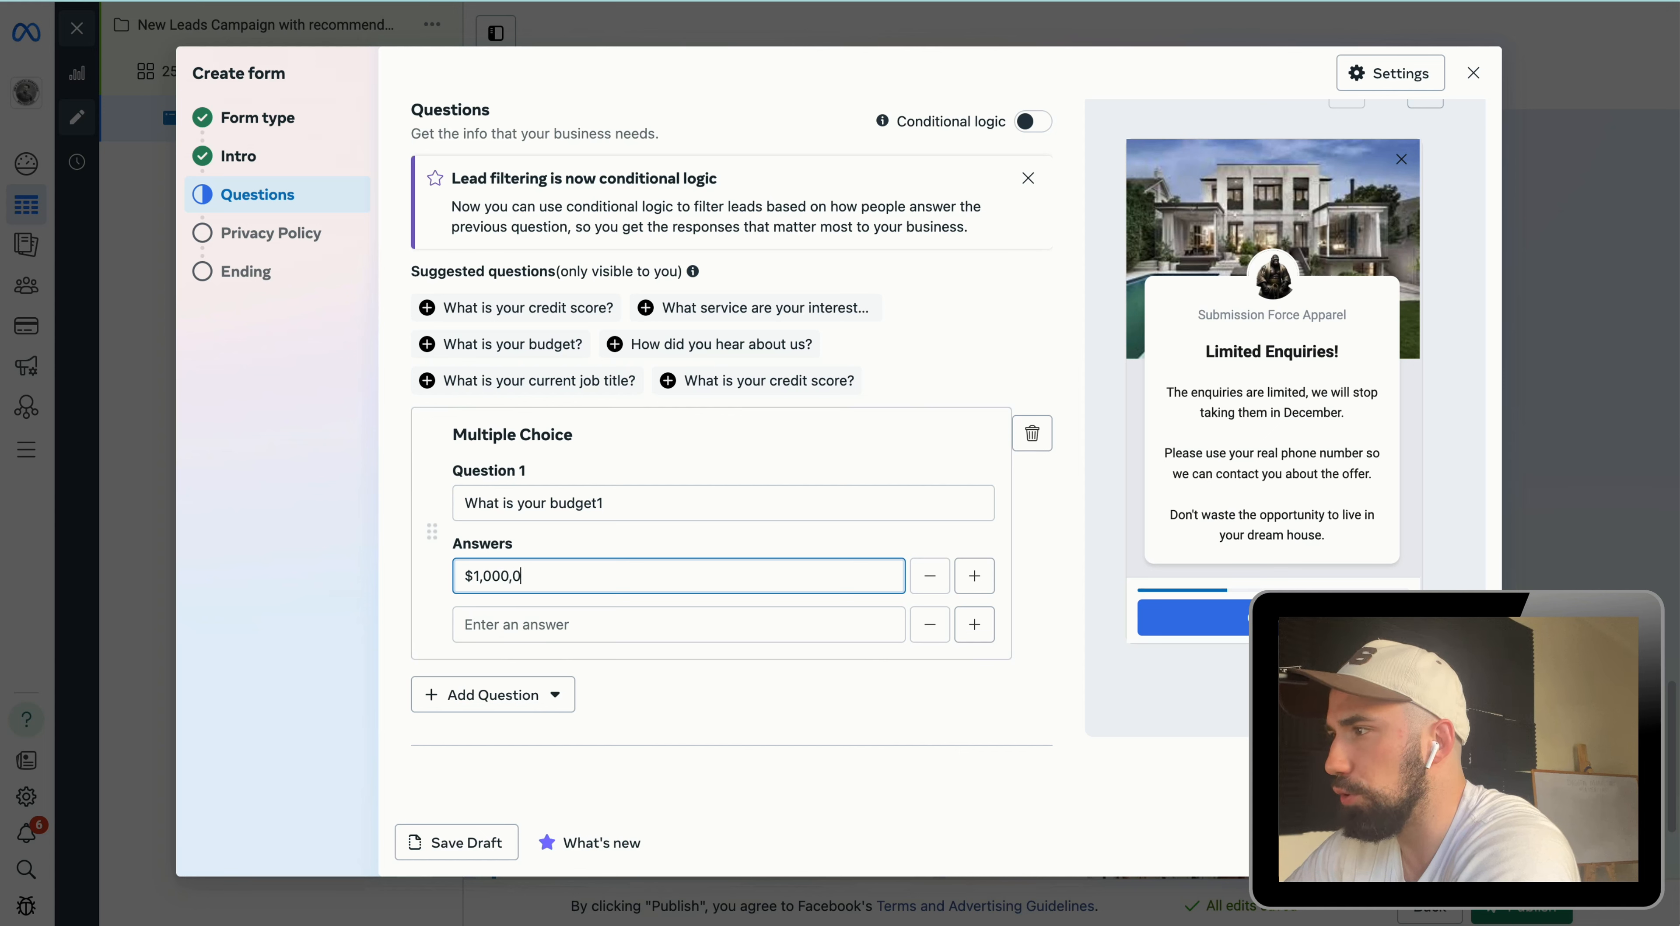
text(00+)
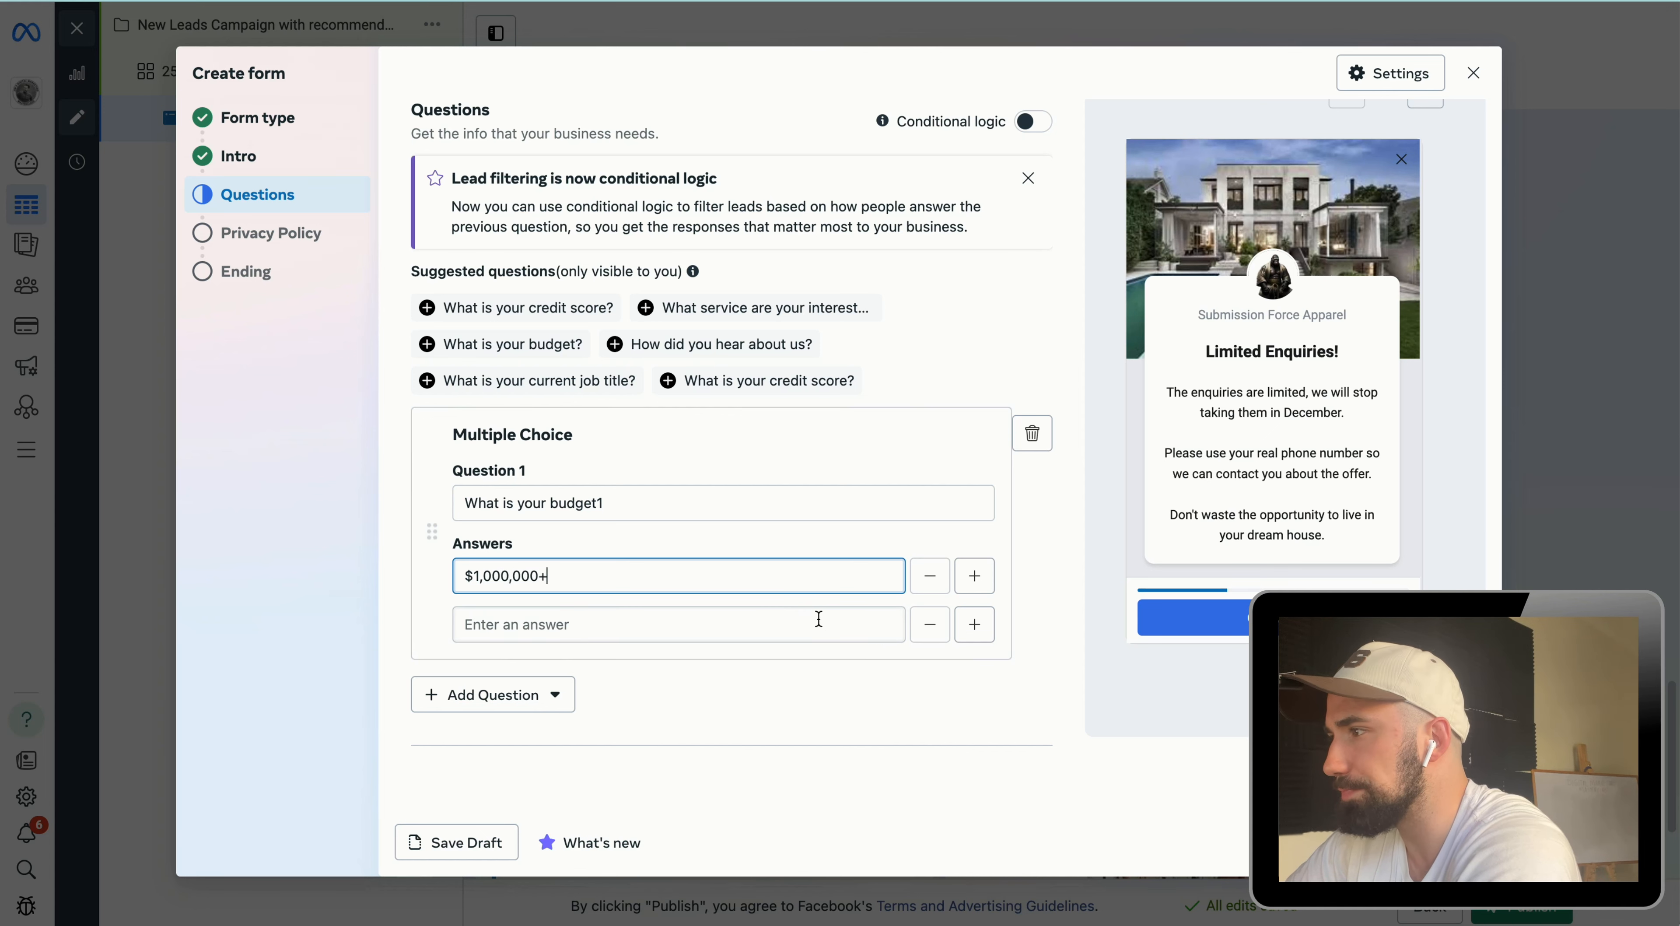
click(805, 625)
text(Less )
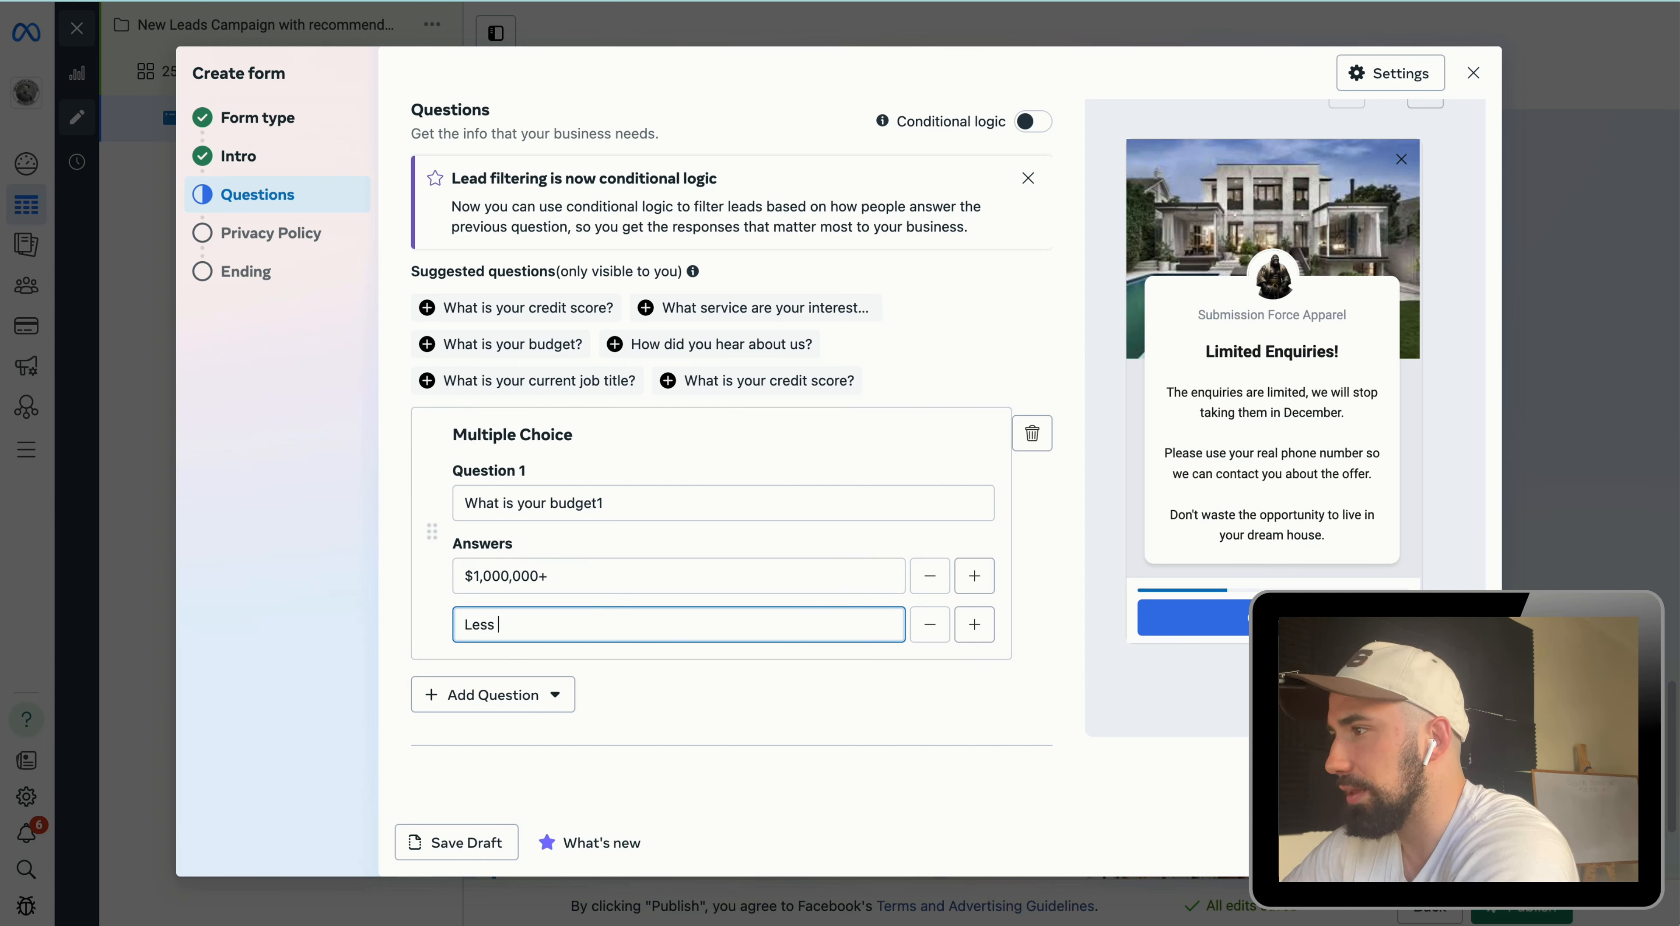
text(Than 800)
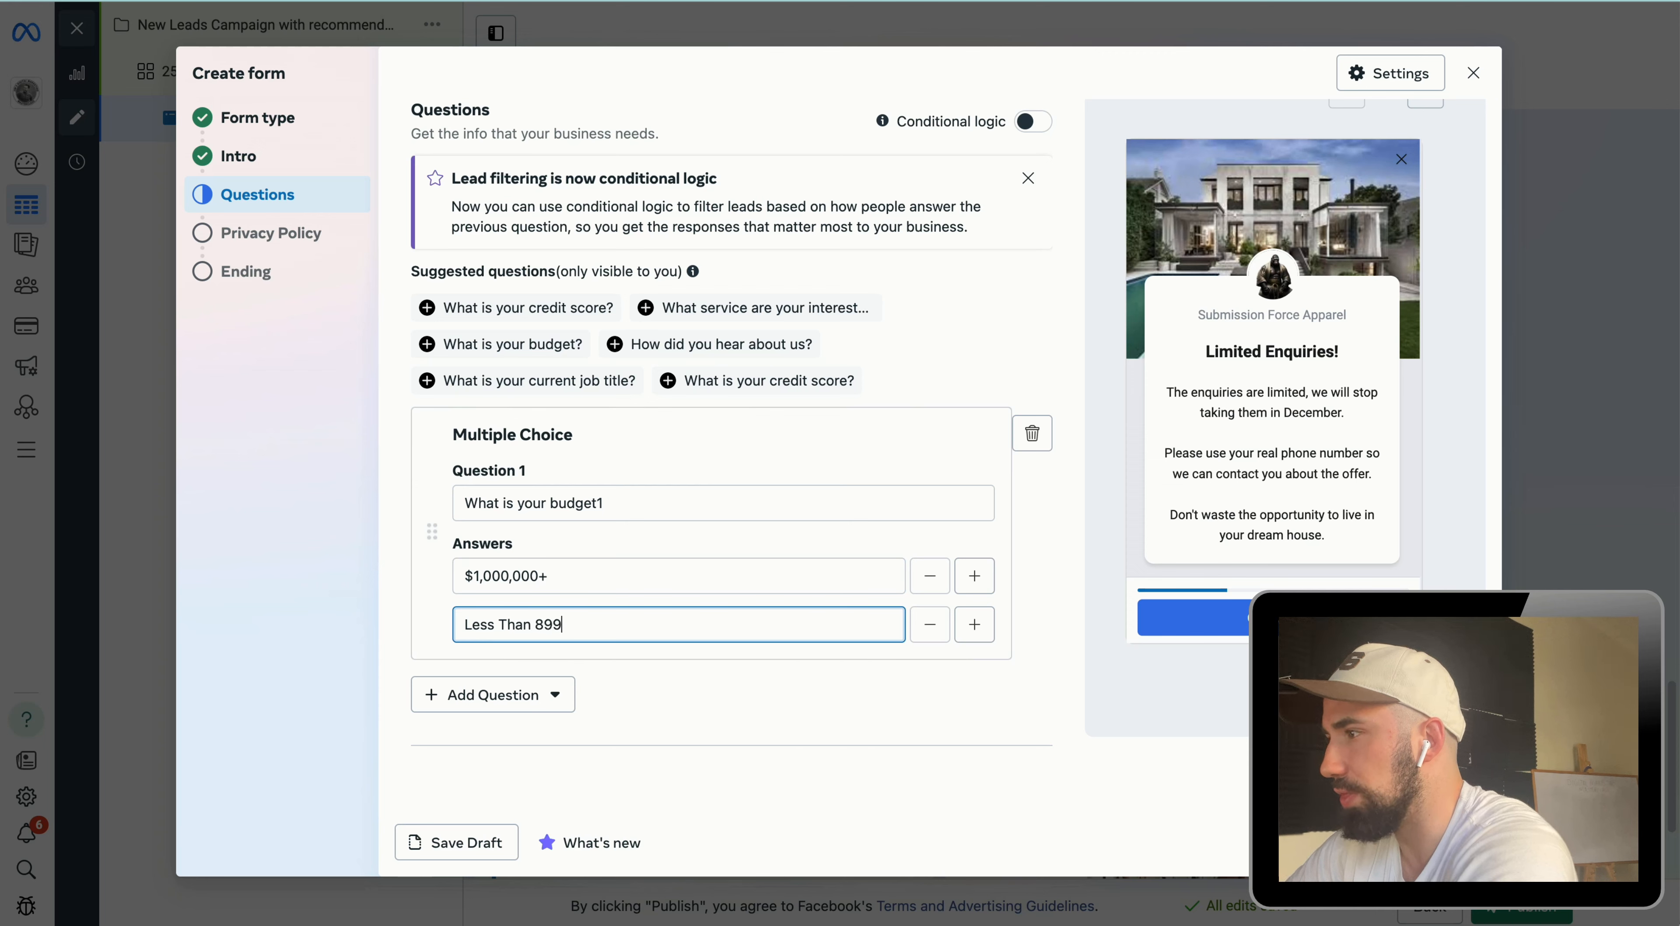
key(BackSpace)
key(BackSpace)
text(00,000)
click(814, 732)
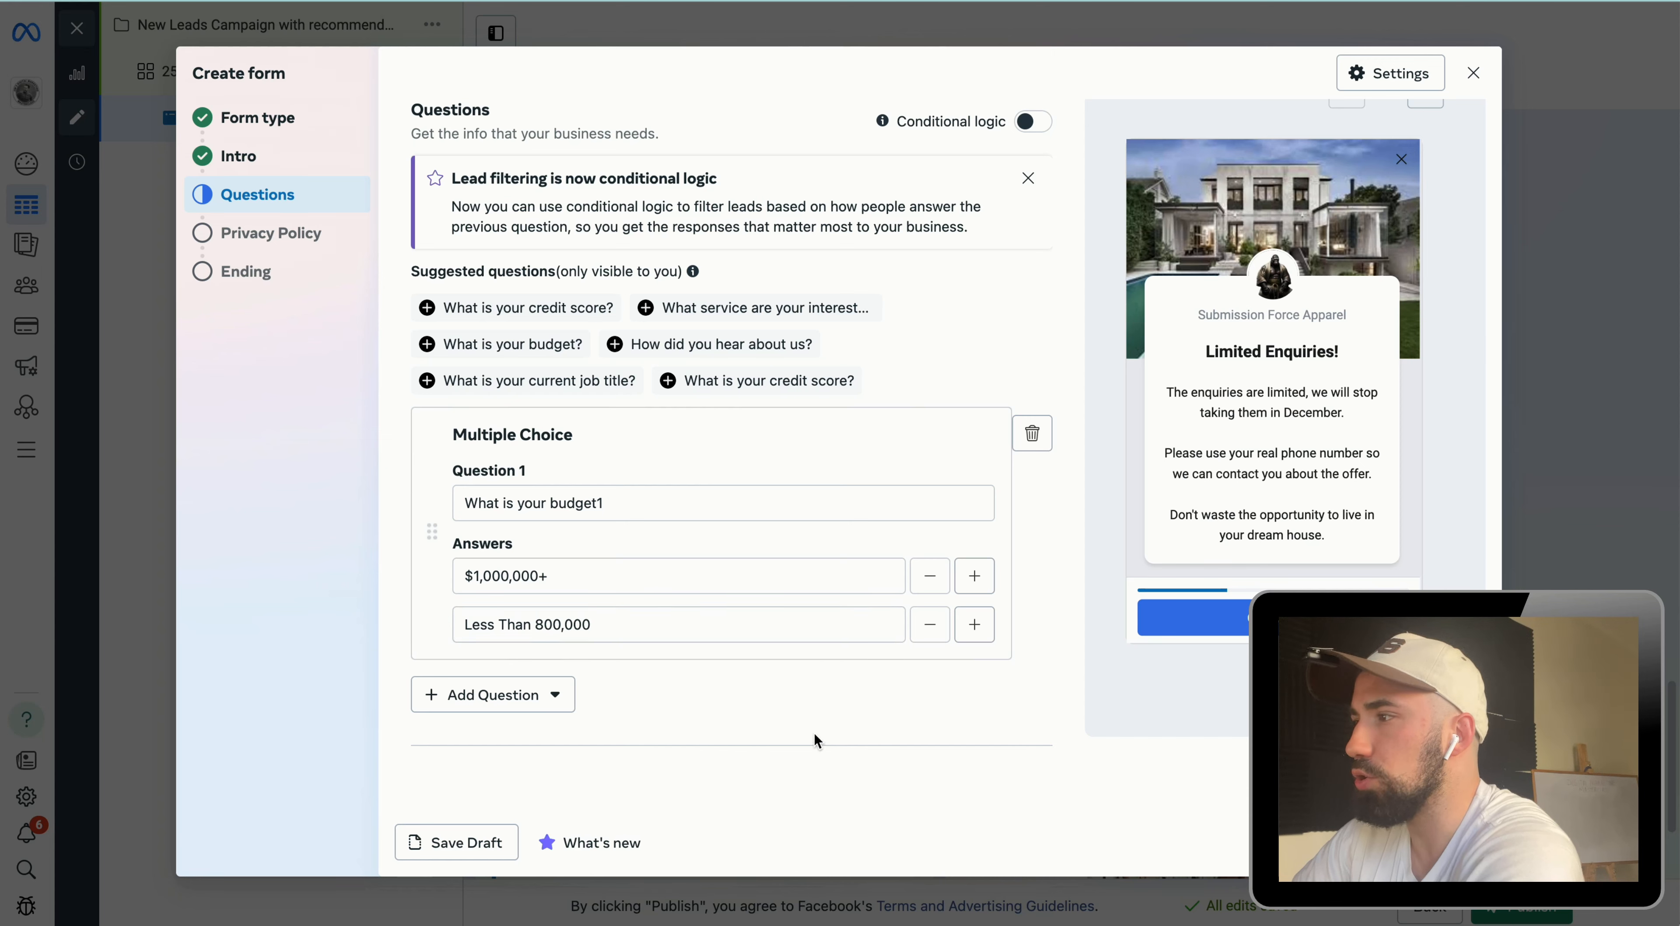
Step: Add a short-answer question "When are you looking to buy?"
click(482, 694)
click(532, 518)
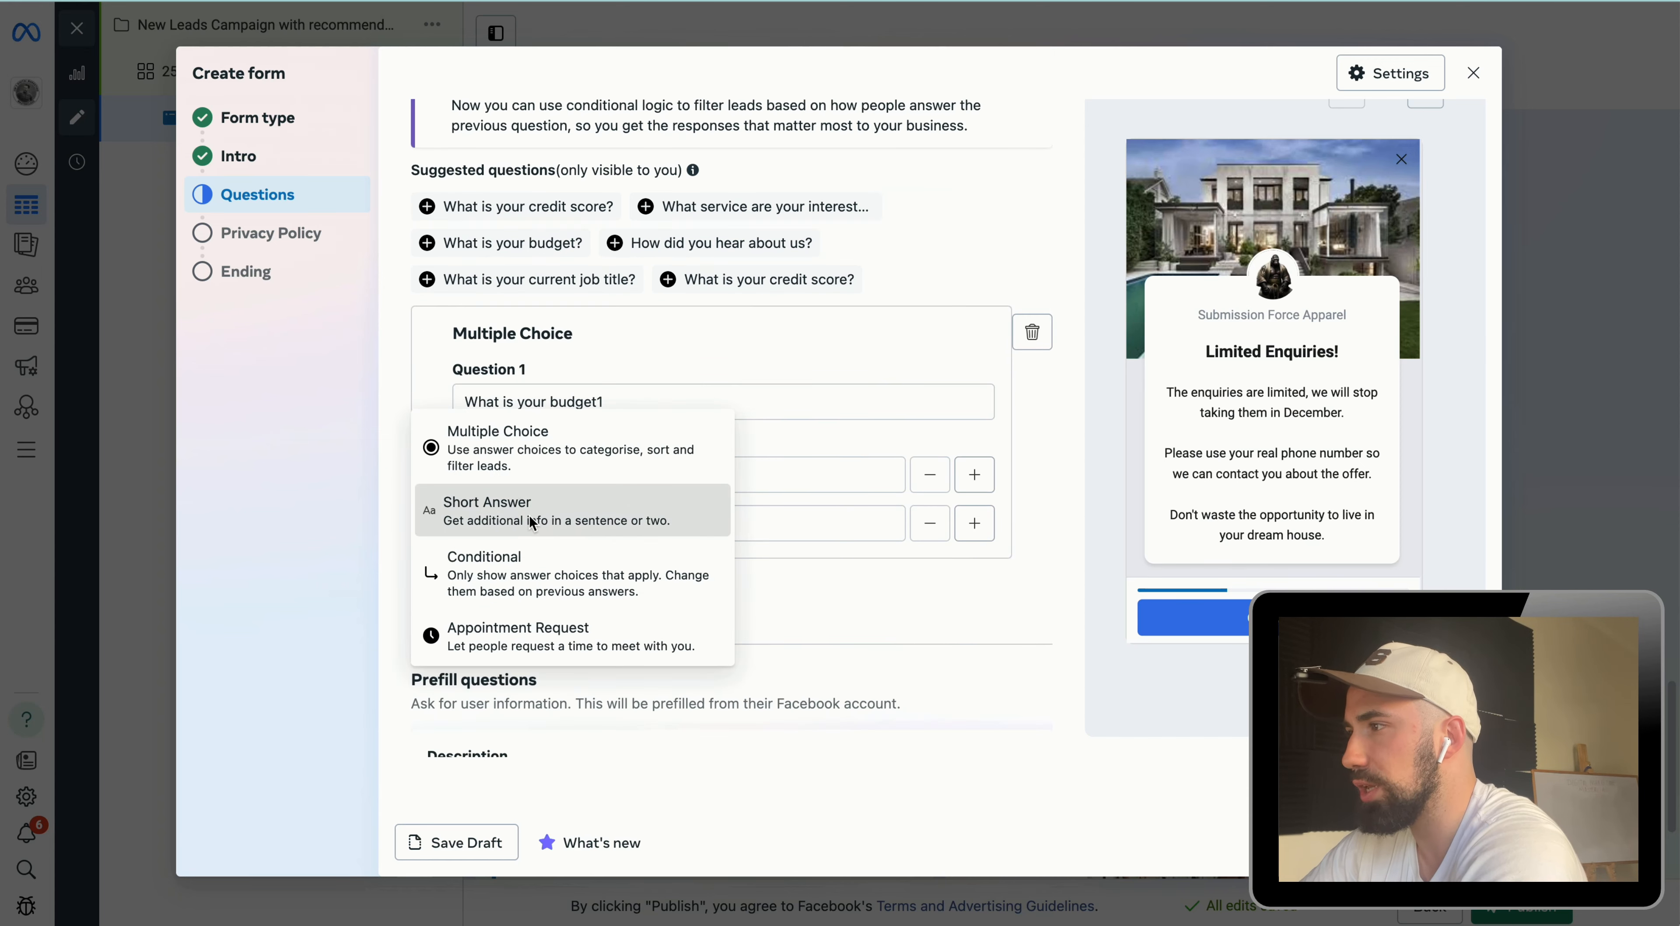
text(When are)
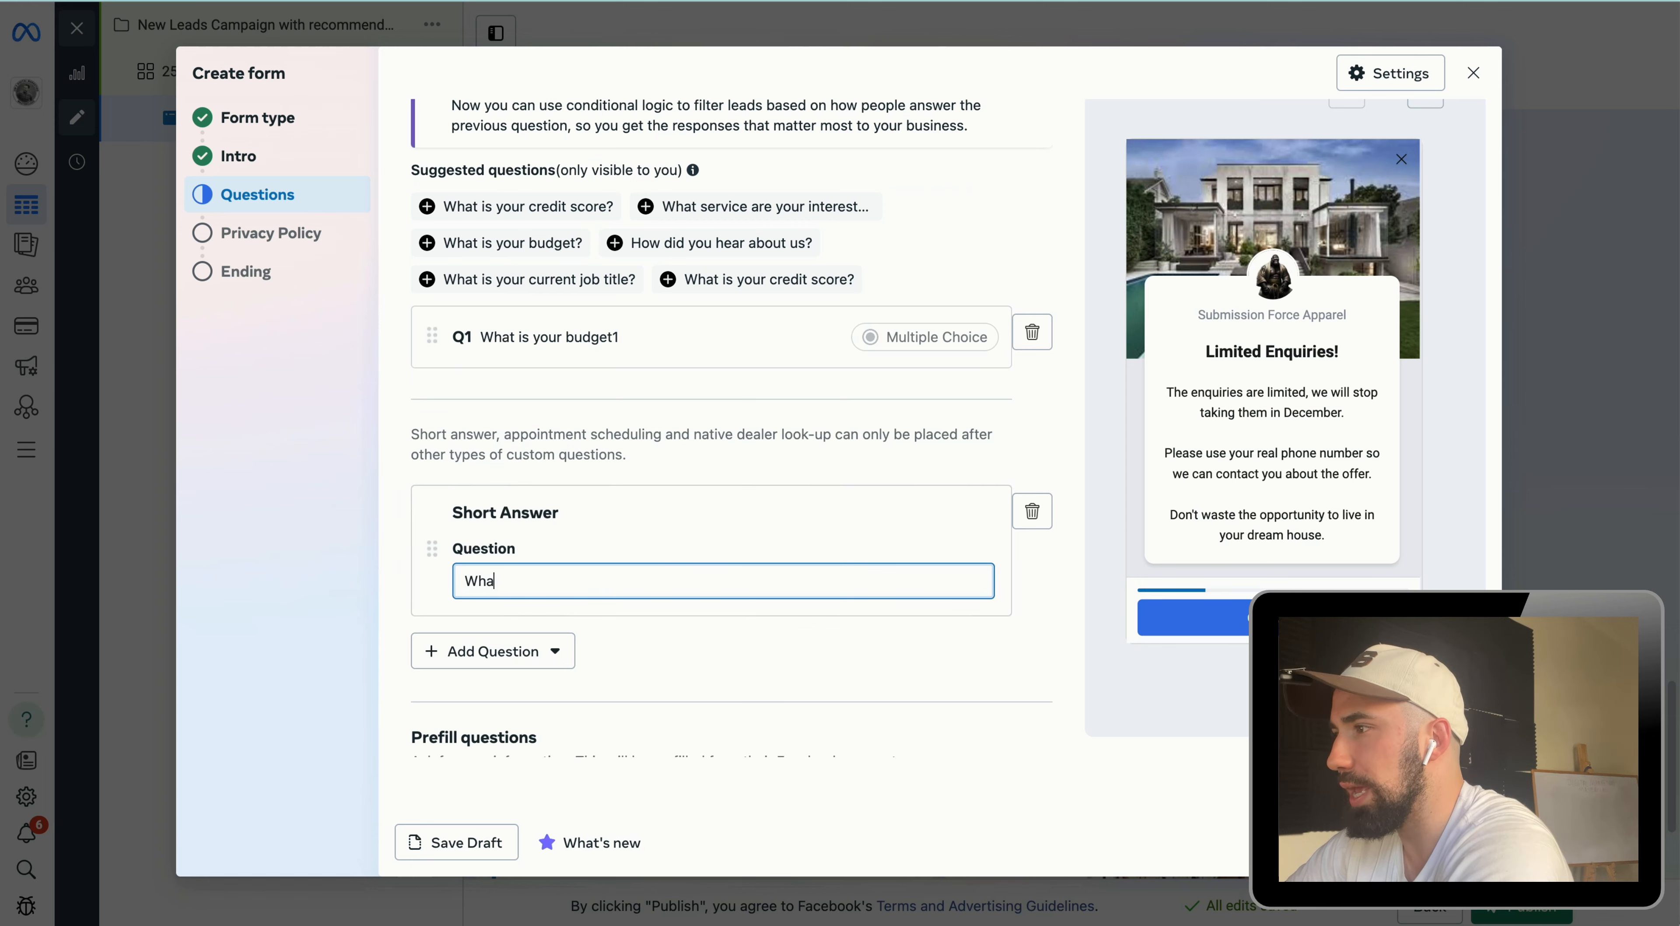
text( you look)
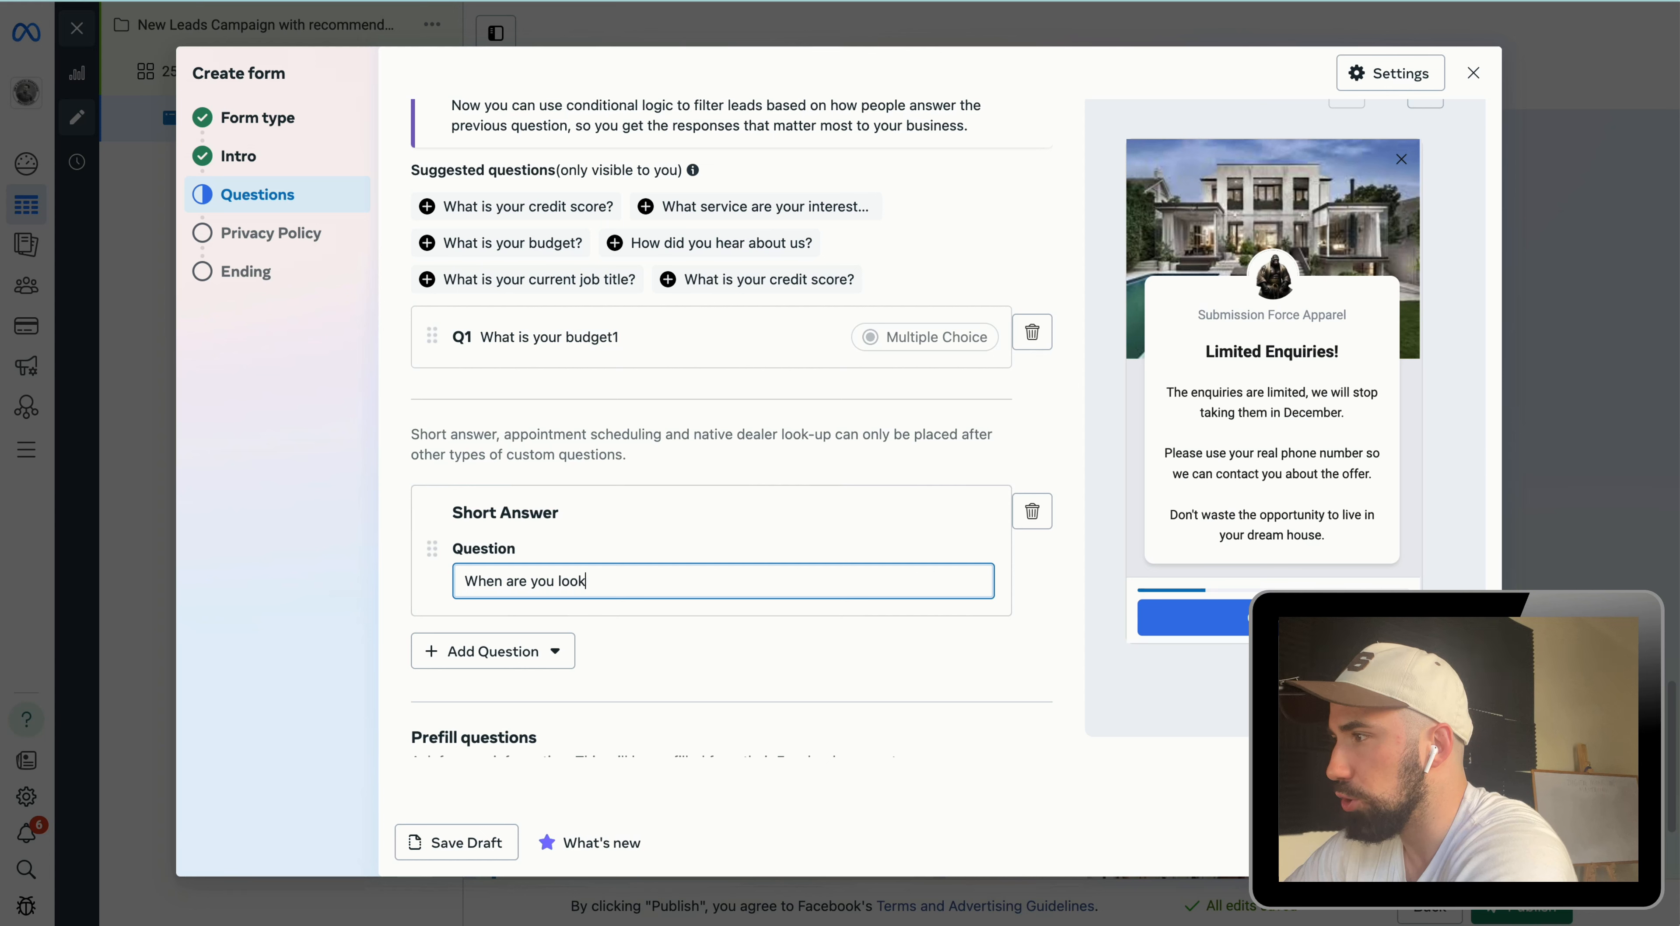
text(ing to buy)
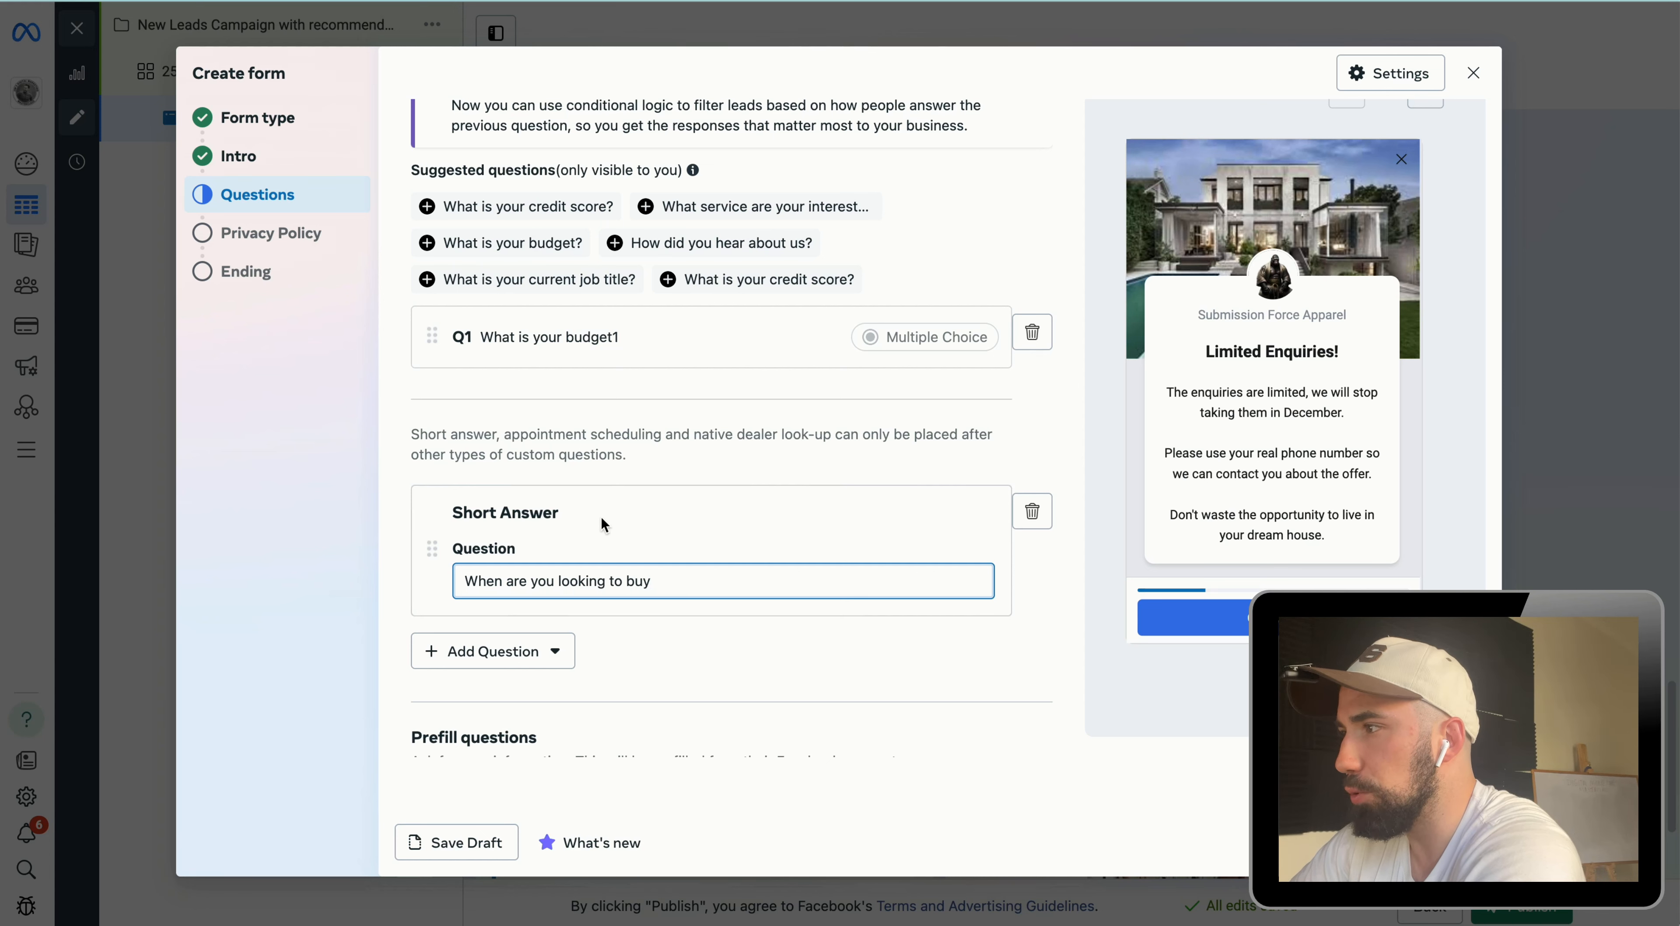
drag(561, 516, 455, 520)
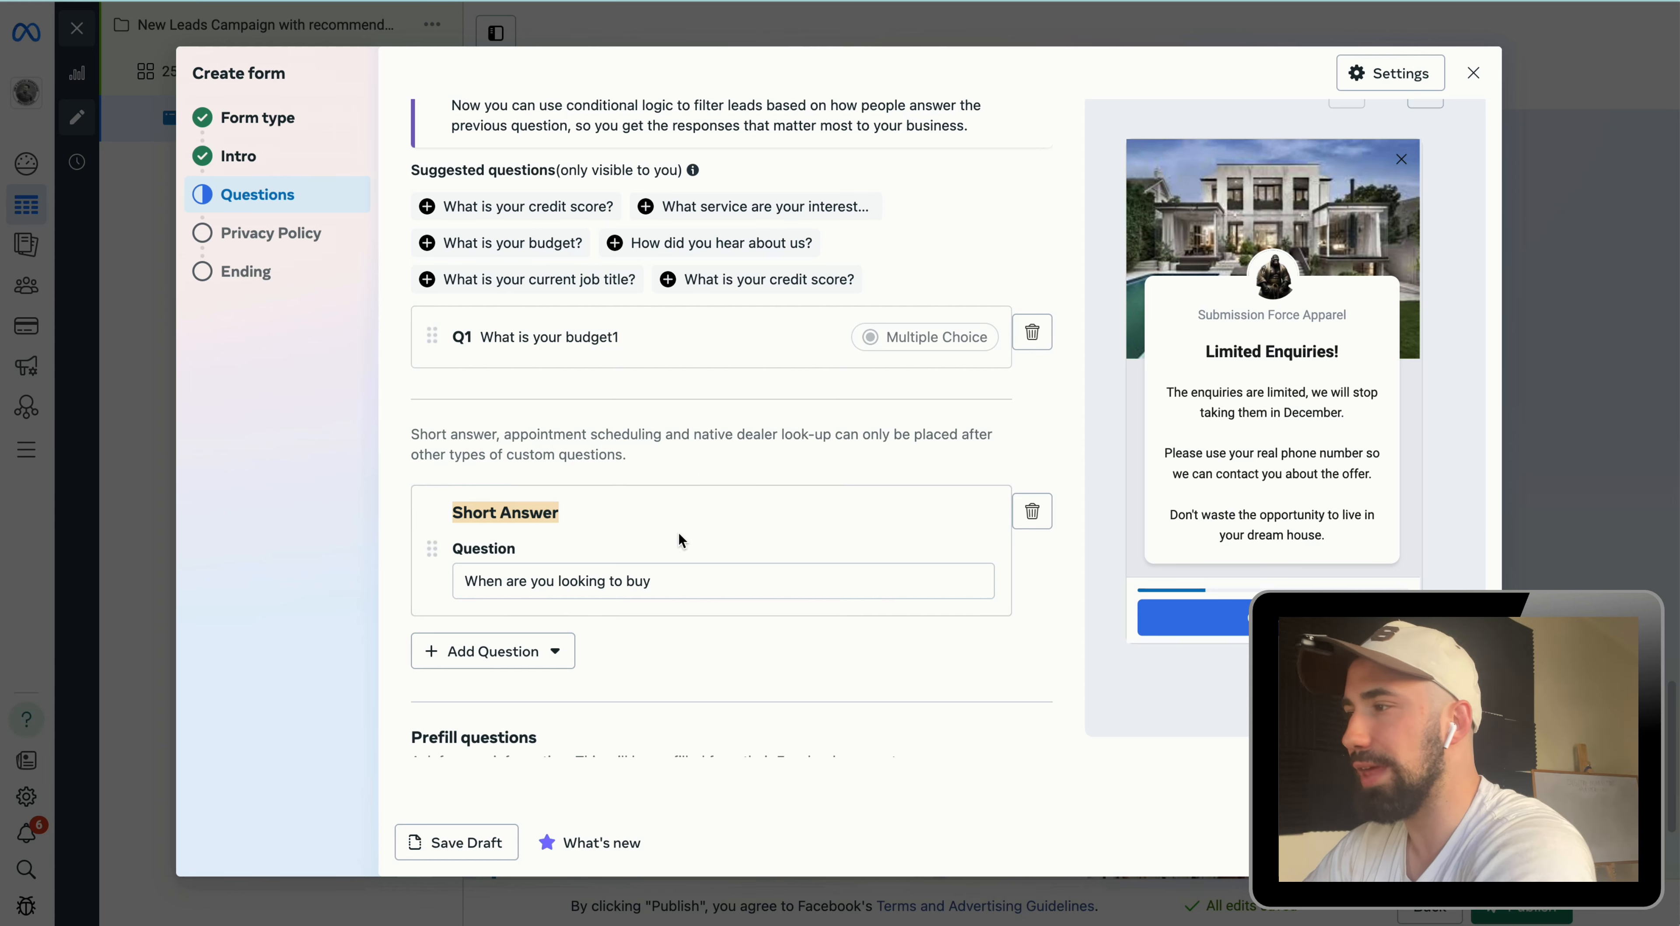
click(660, 579)
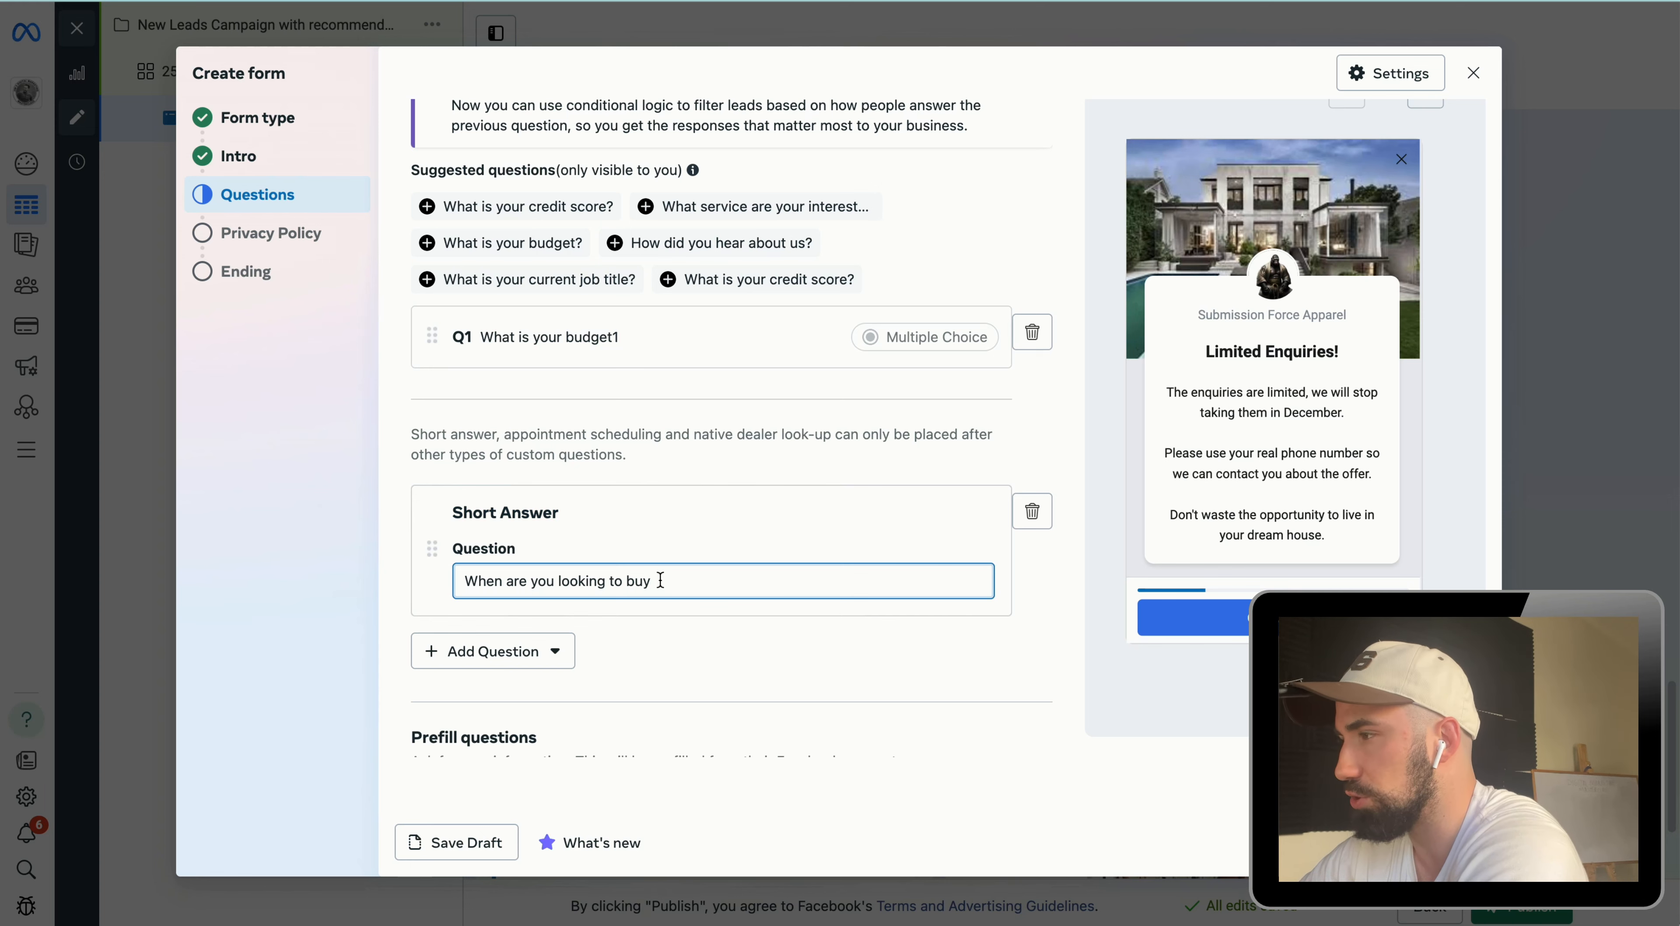
text(?)
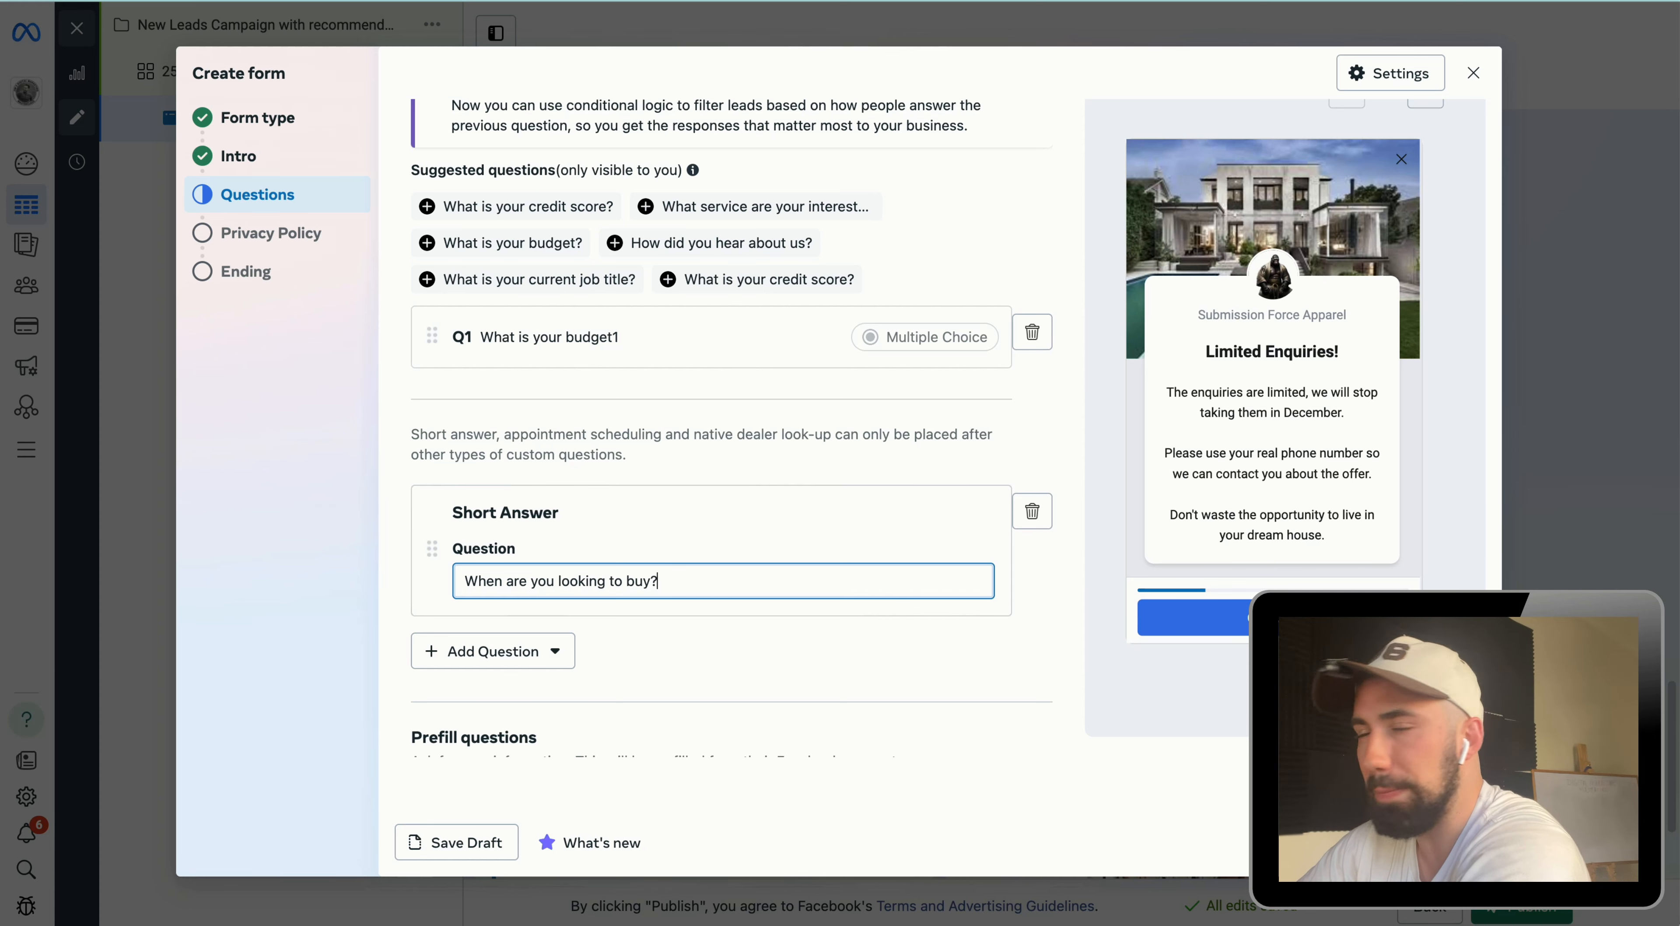
Step: Add the suggested question "What is your credit score?" to the form
scroll(747, 648, down, 5)
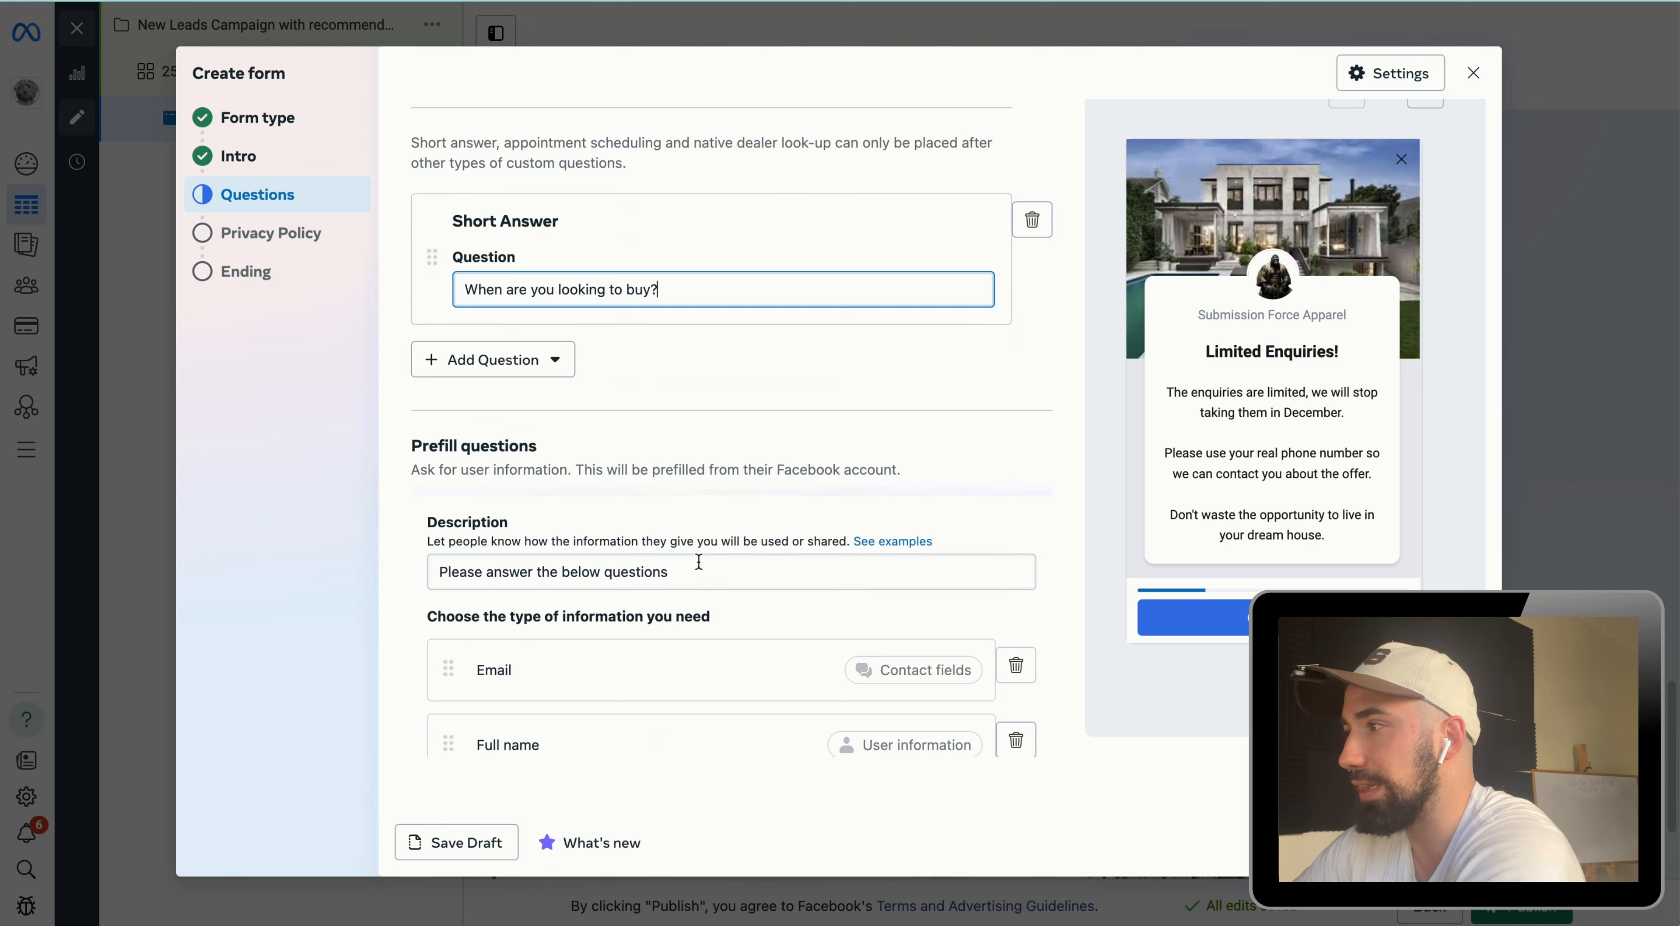
triple_click(715, 575)
scroll(716, 575, down, 2)
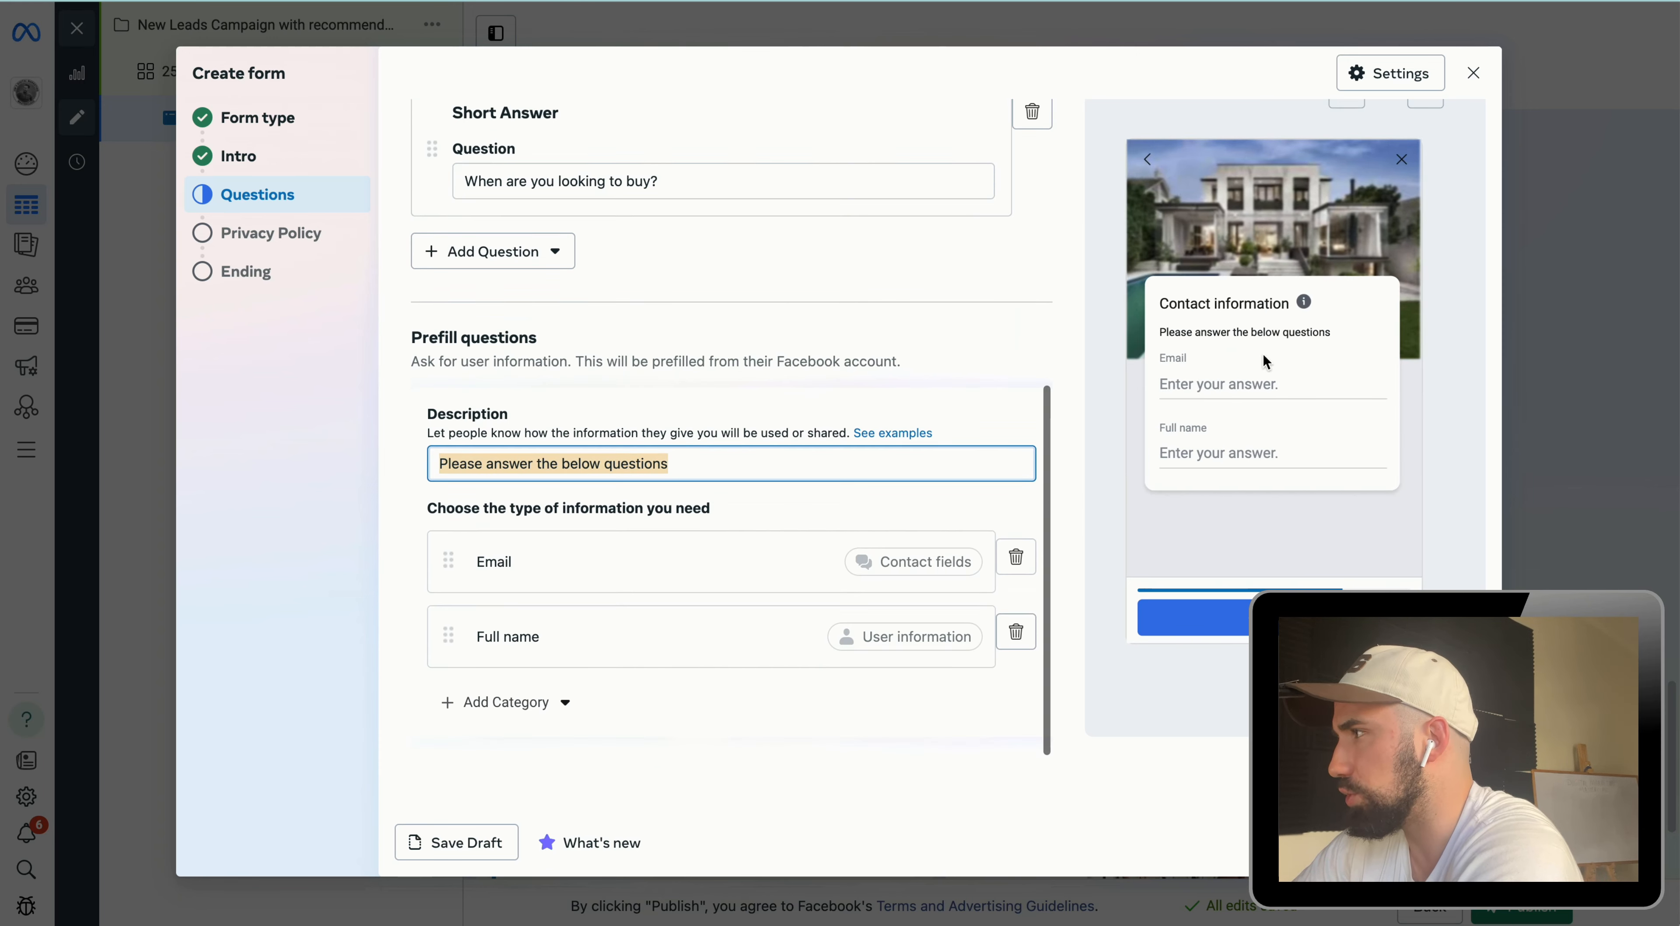
scroll(675, 403, up, 5)
scroll(678, 400, up, 2)
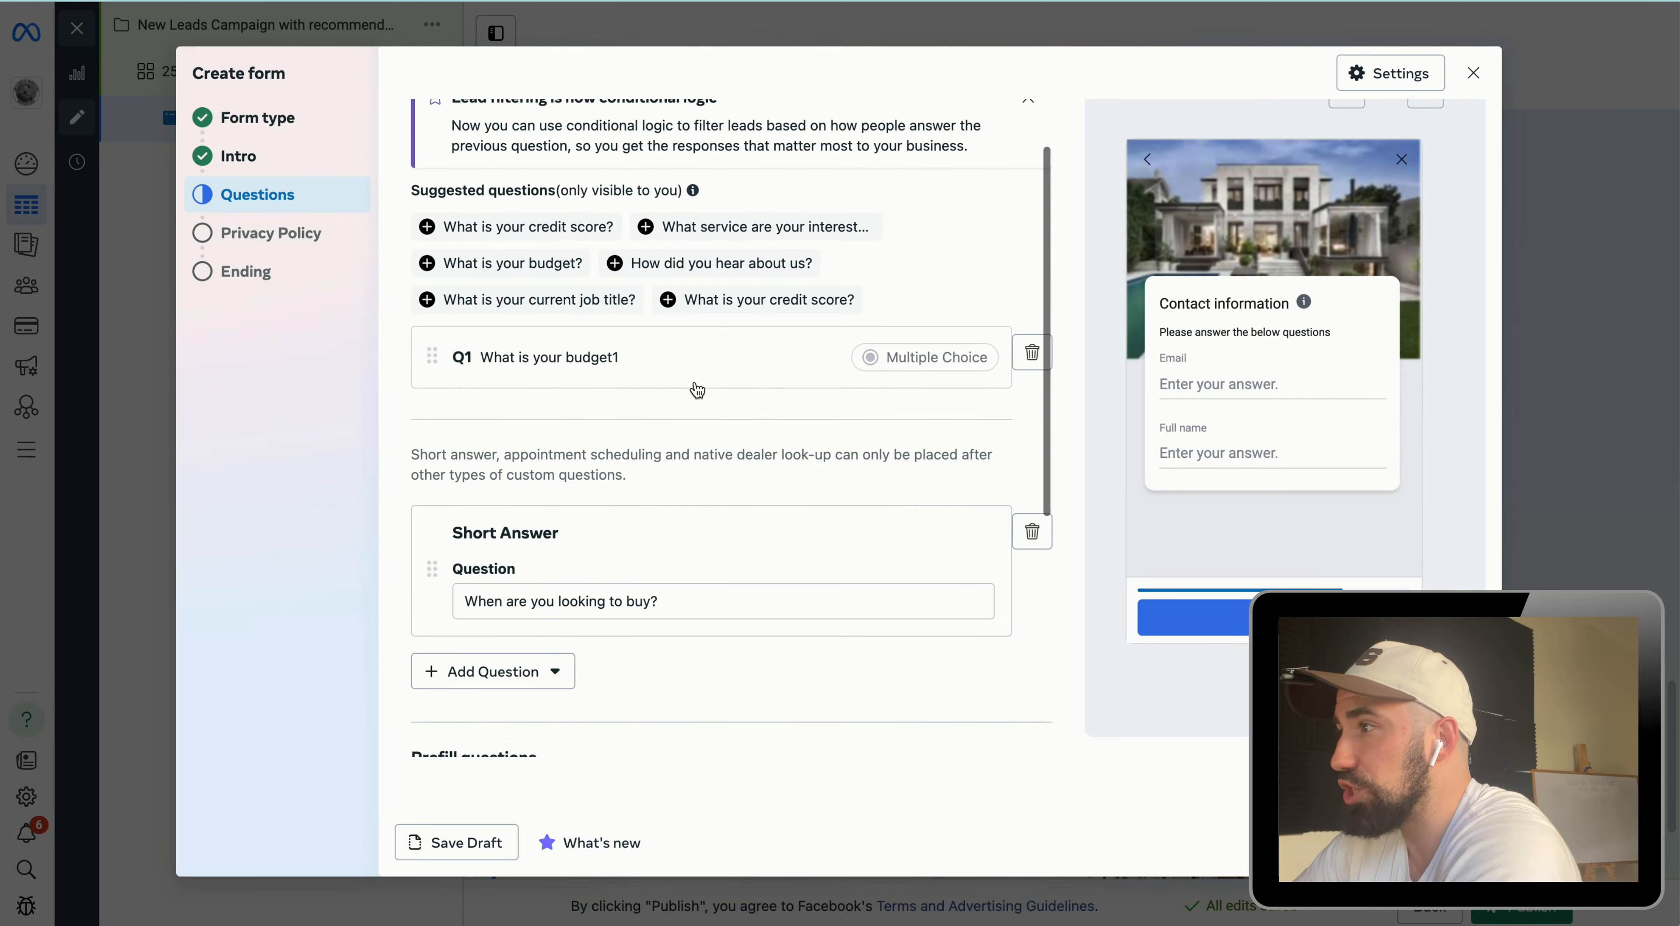
scroll(622, 387, down, 1)
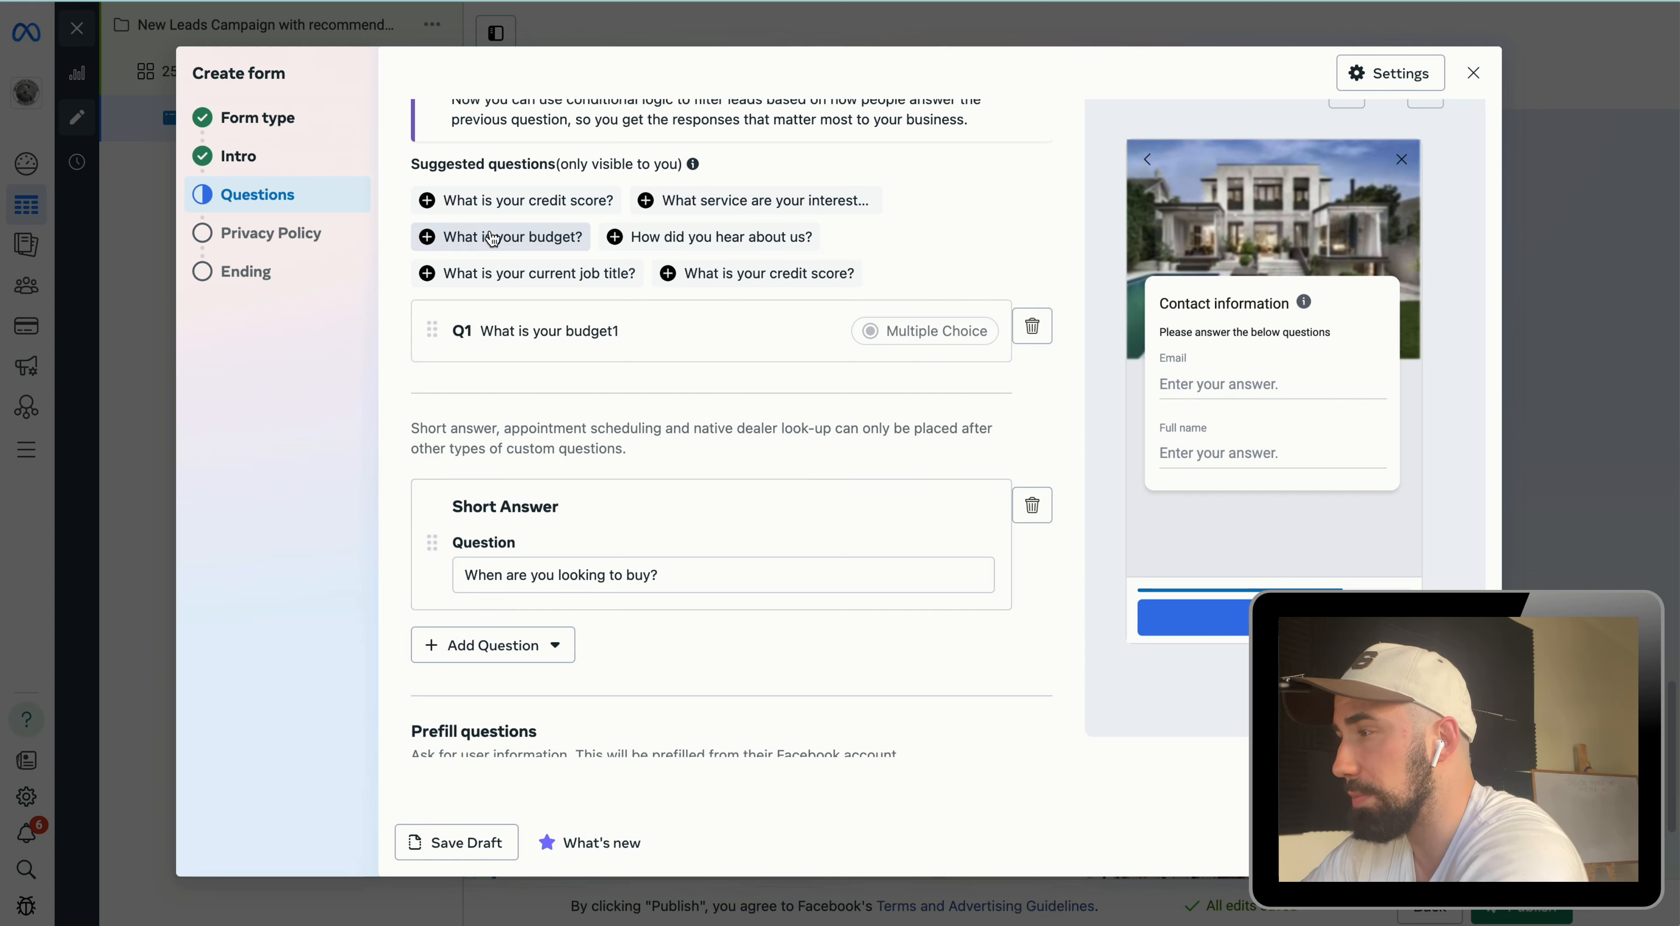
click(552, 196)
scroll(643, 519, down, 1)
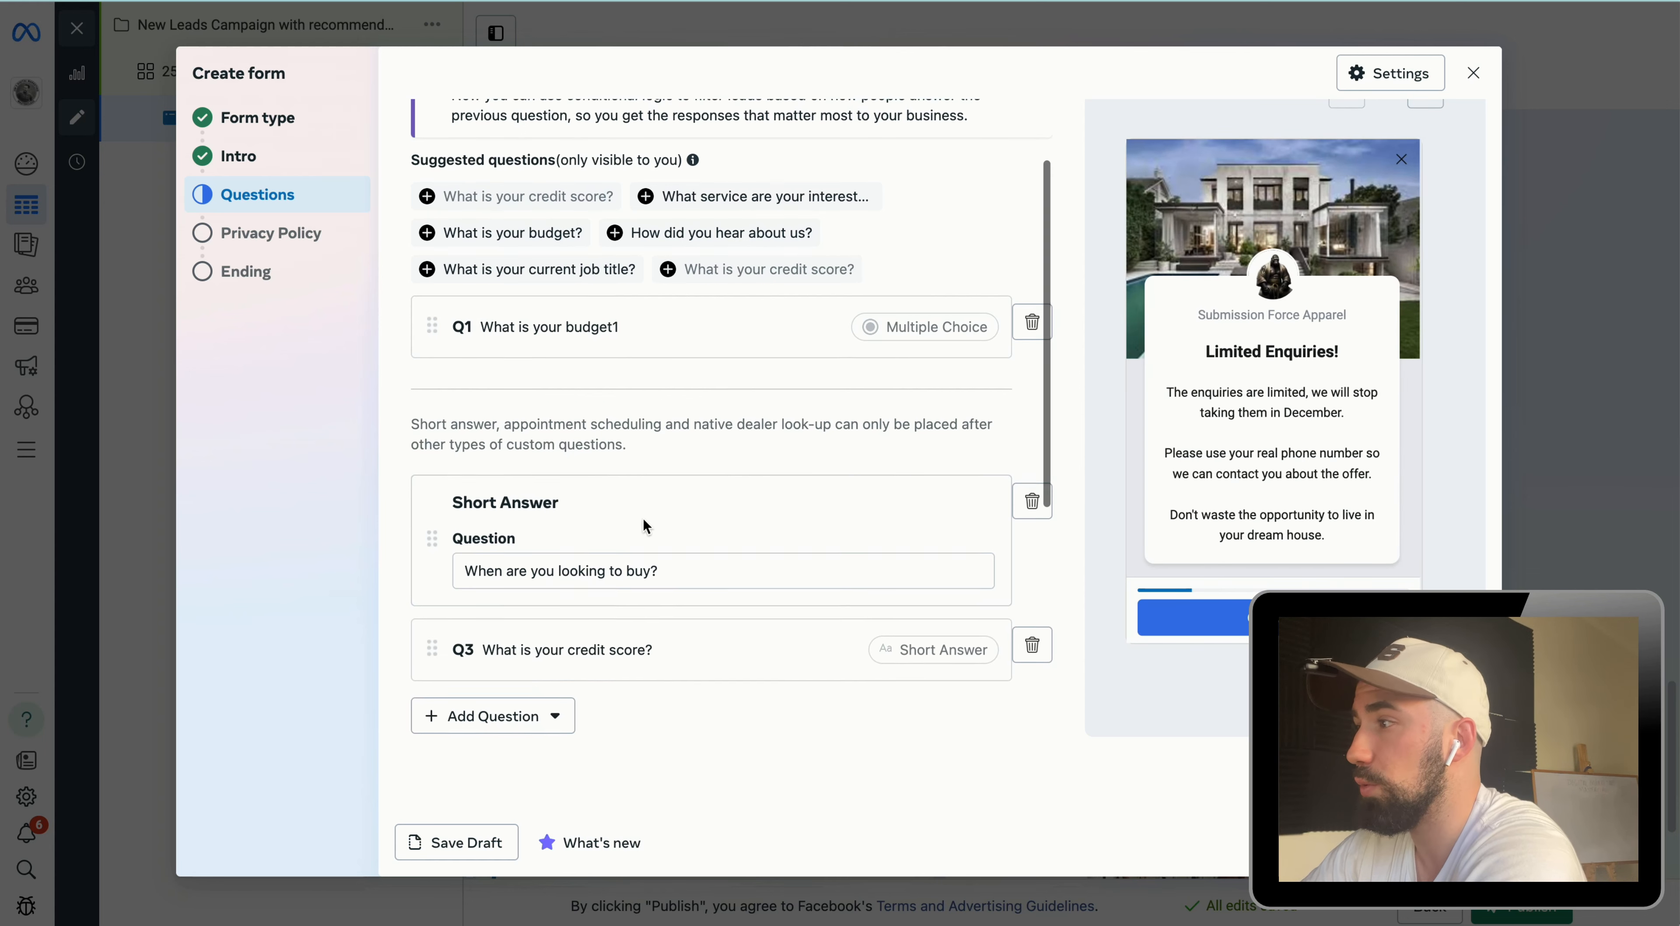
click(916, 657)
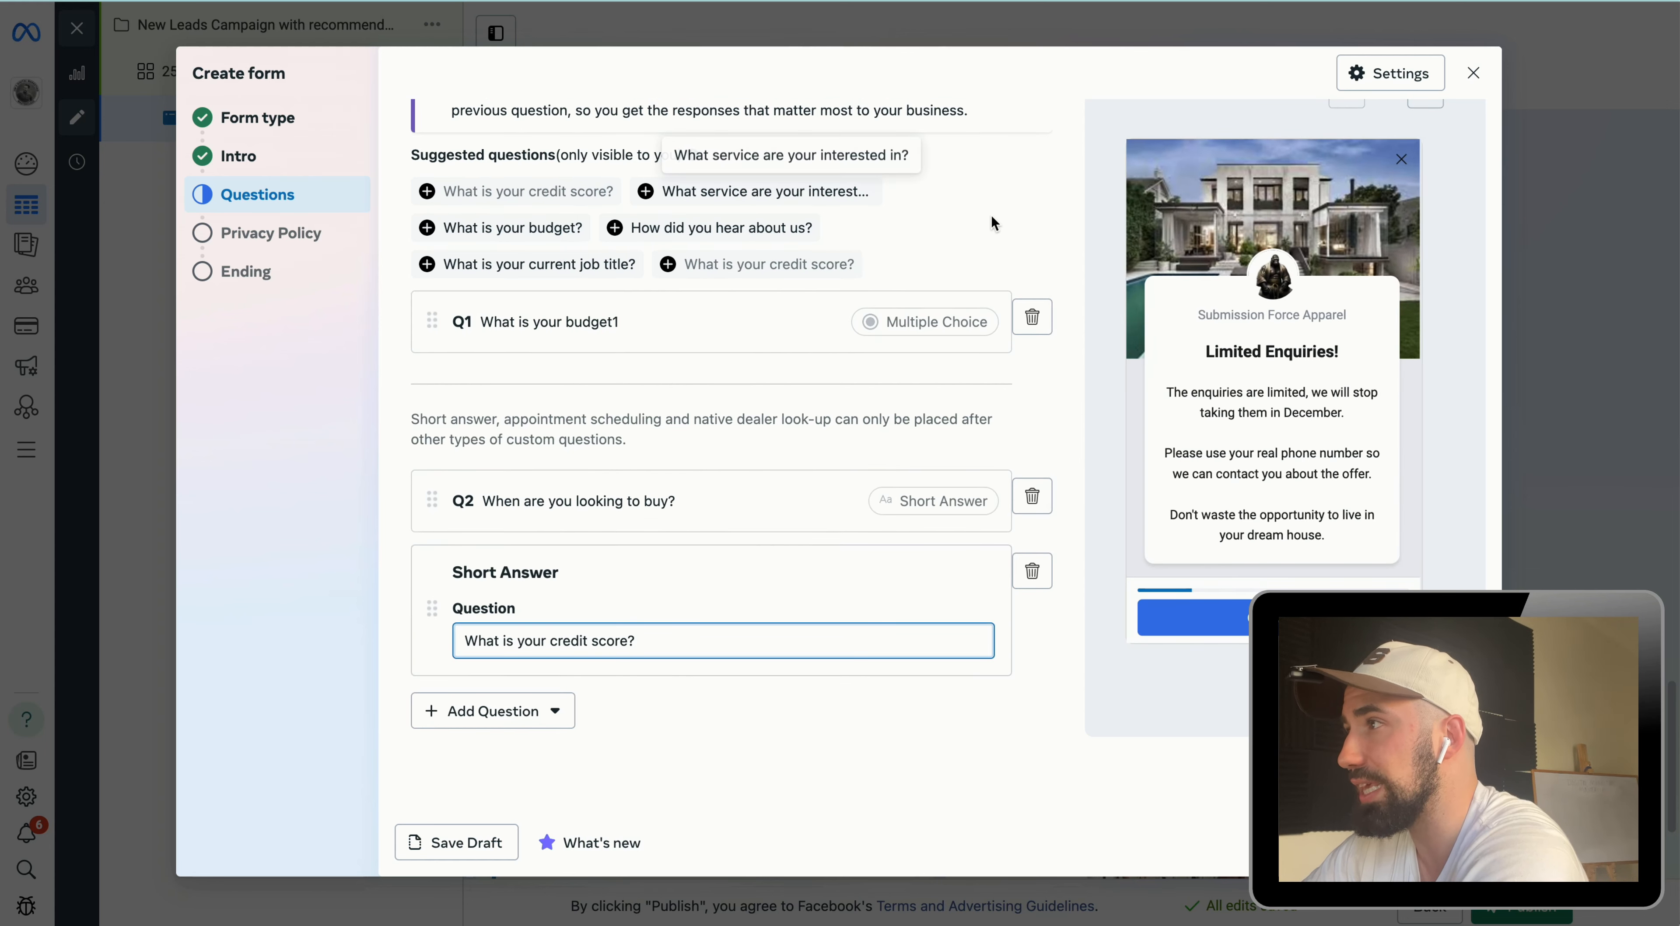
click(782, 151)
triple_click(782, 151)
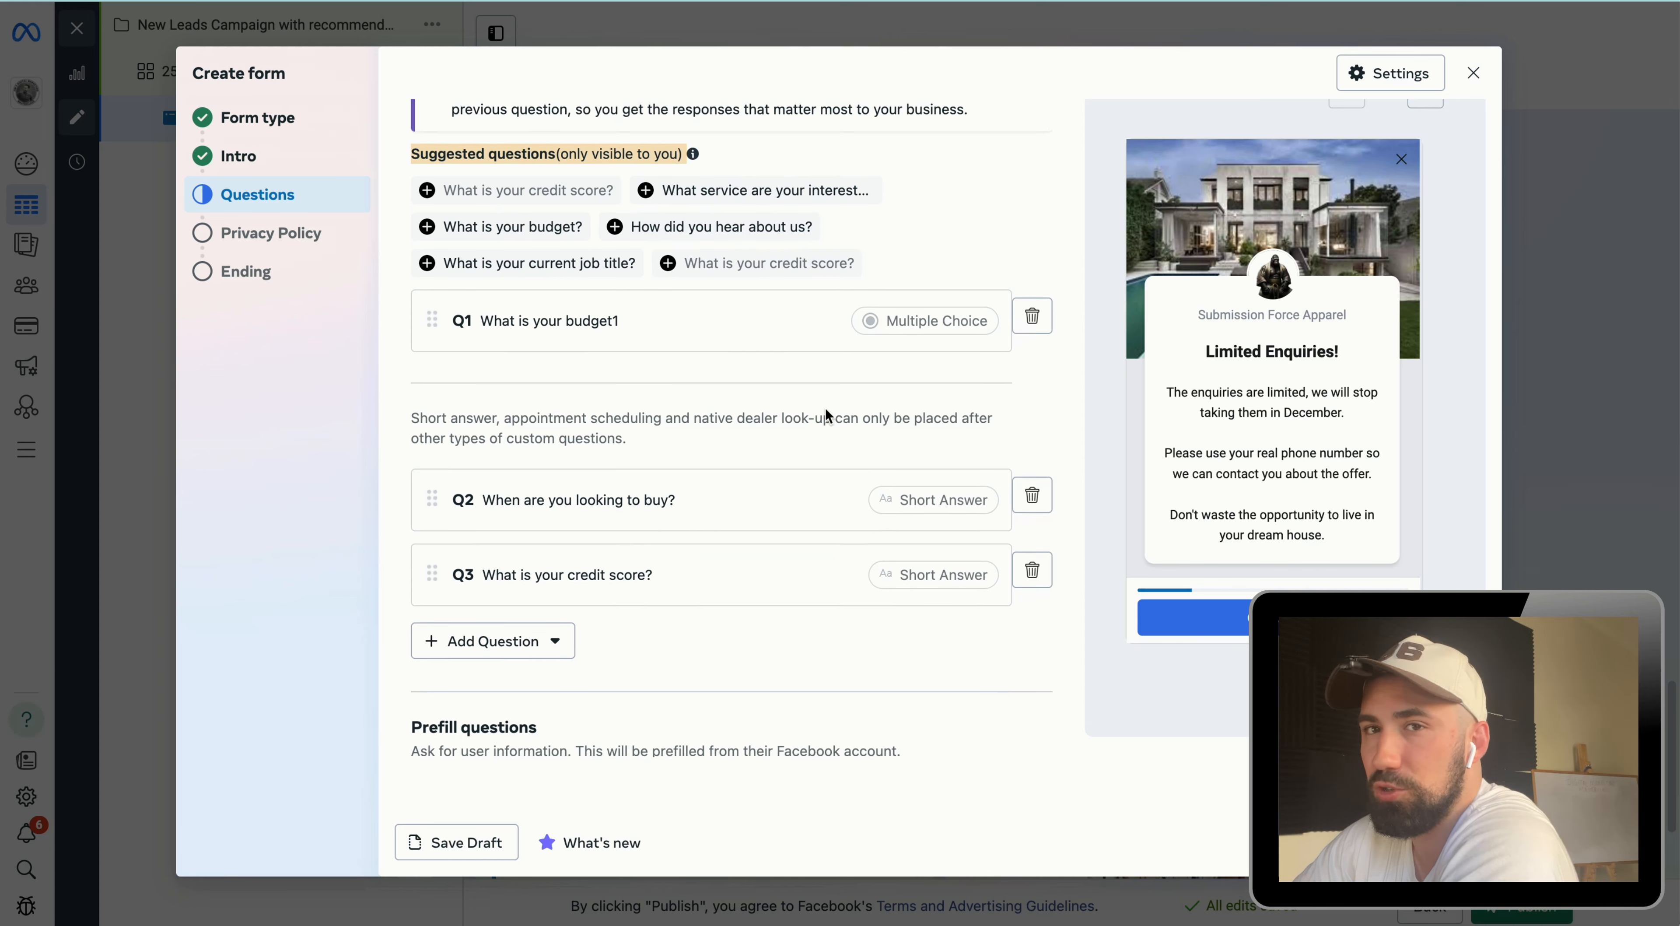
Step: Add Phone number and City as prefill contact-field questions
scroll(817, 408, down, 3)
scroll(810, 399, down, 10)
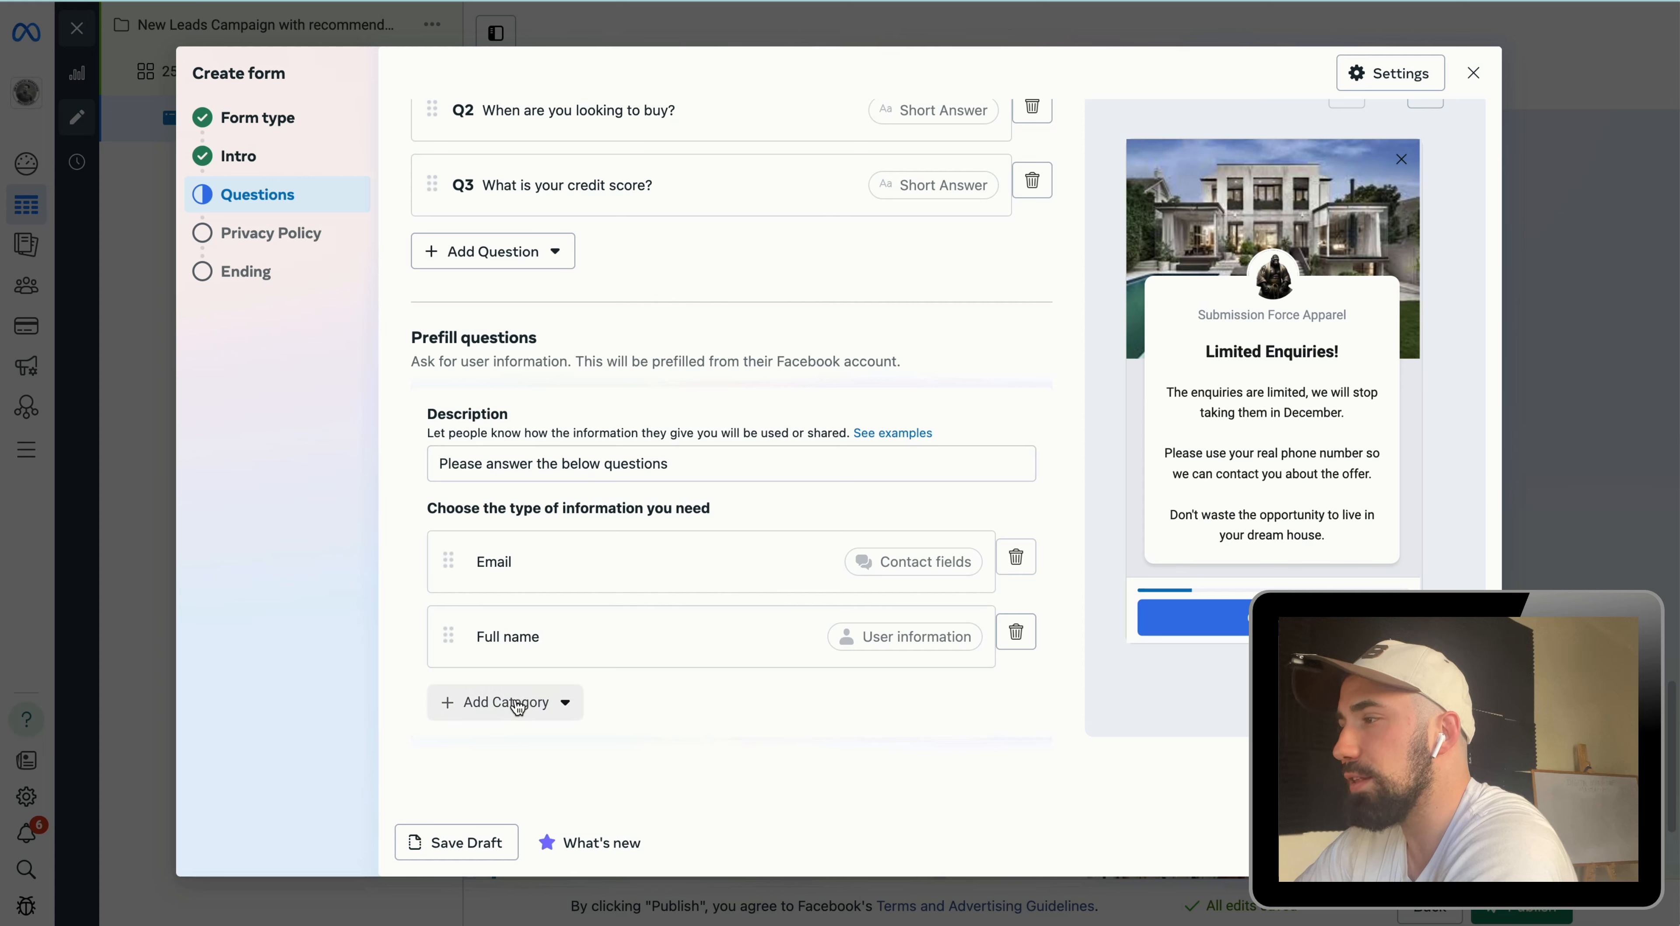
click(516, 704)
mouse_move(550, 535)
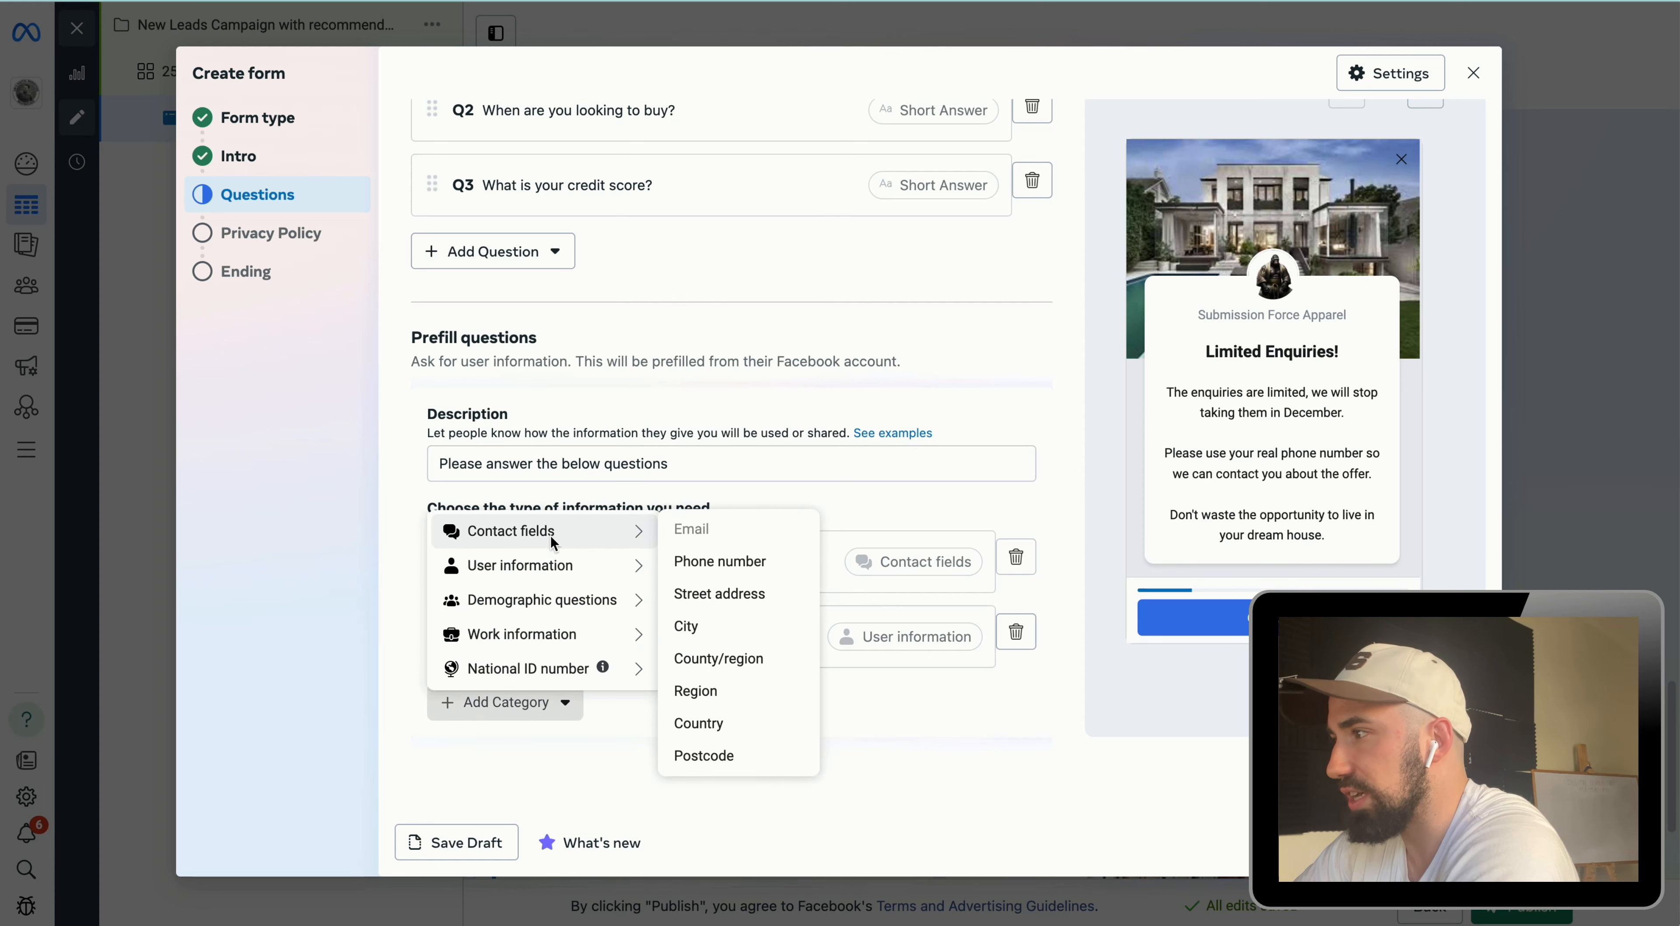
click(735, 567)
scroll(522, 652, down, 3)
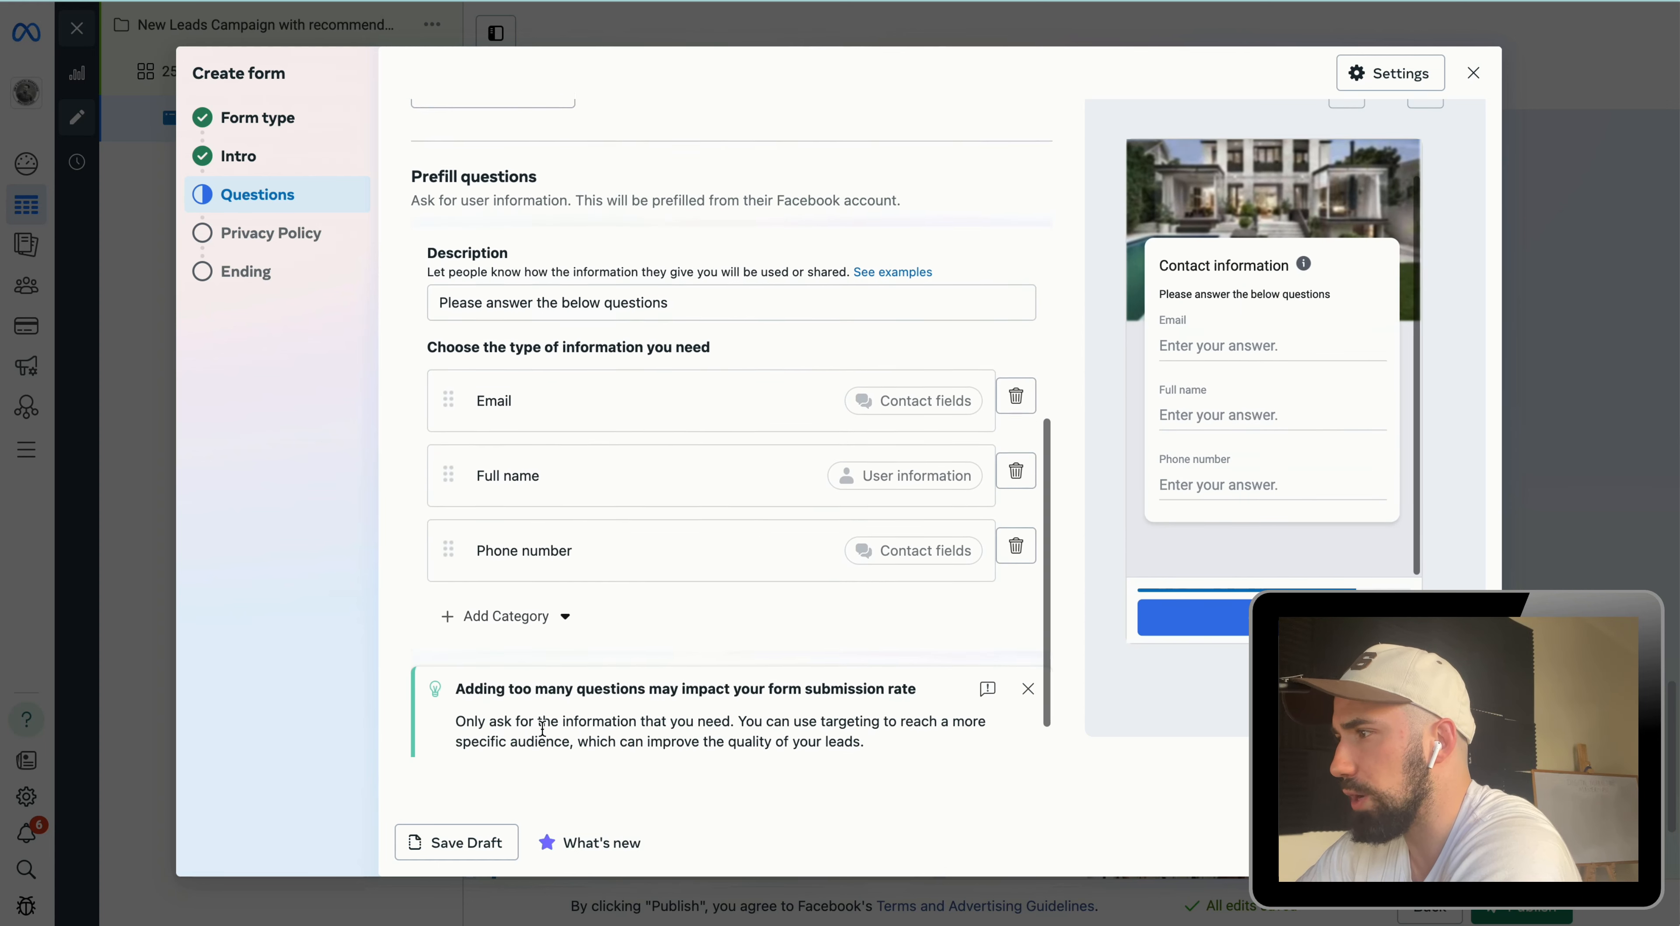
click(515, 599)
mouse_move(554, 413)
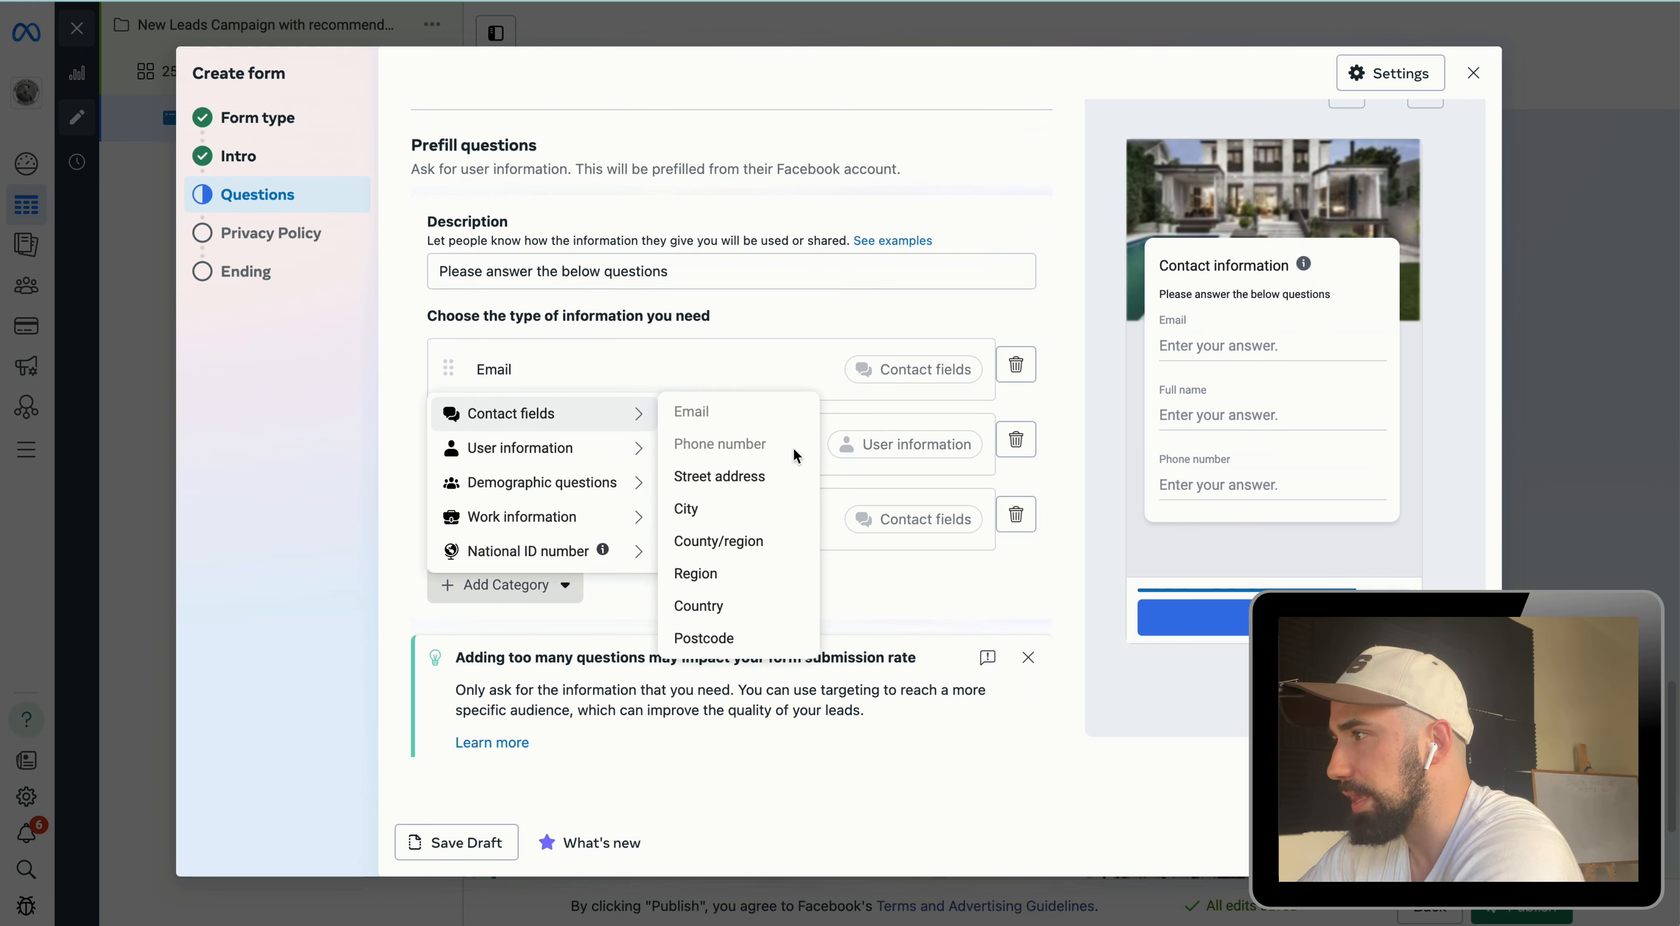
click(739, 509)
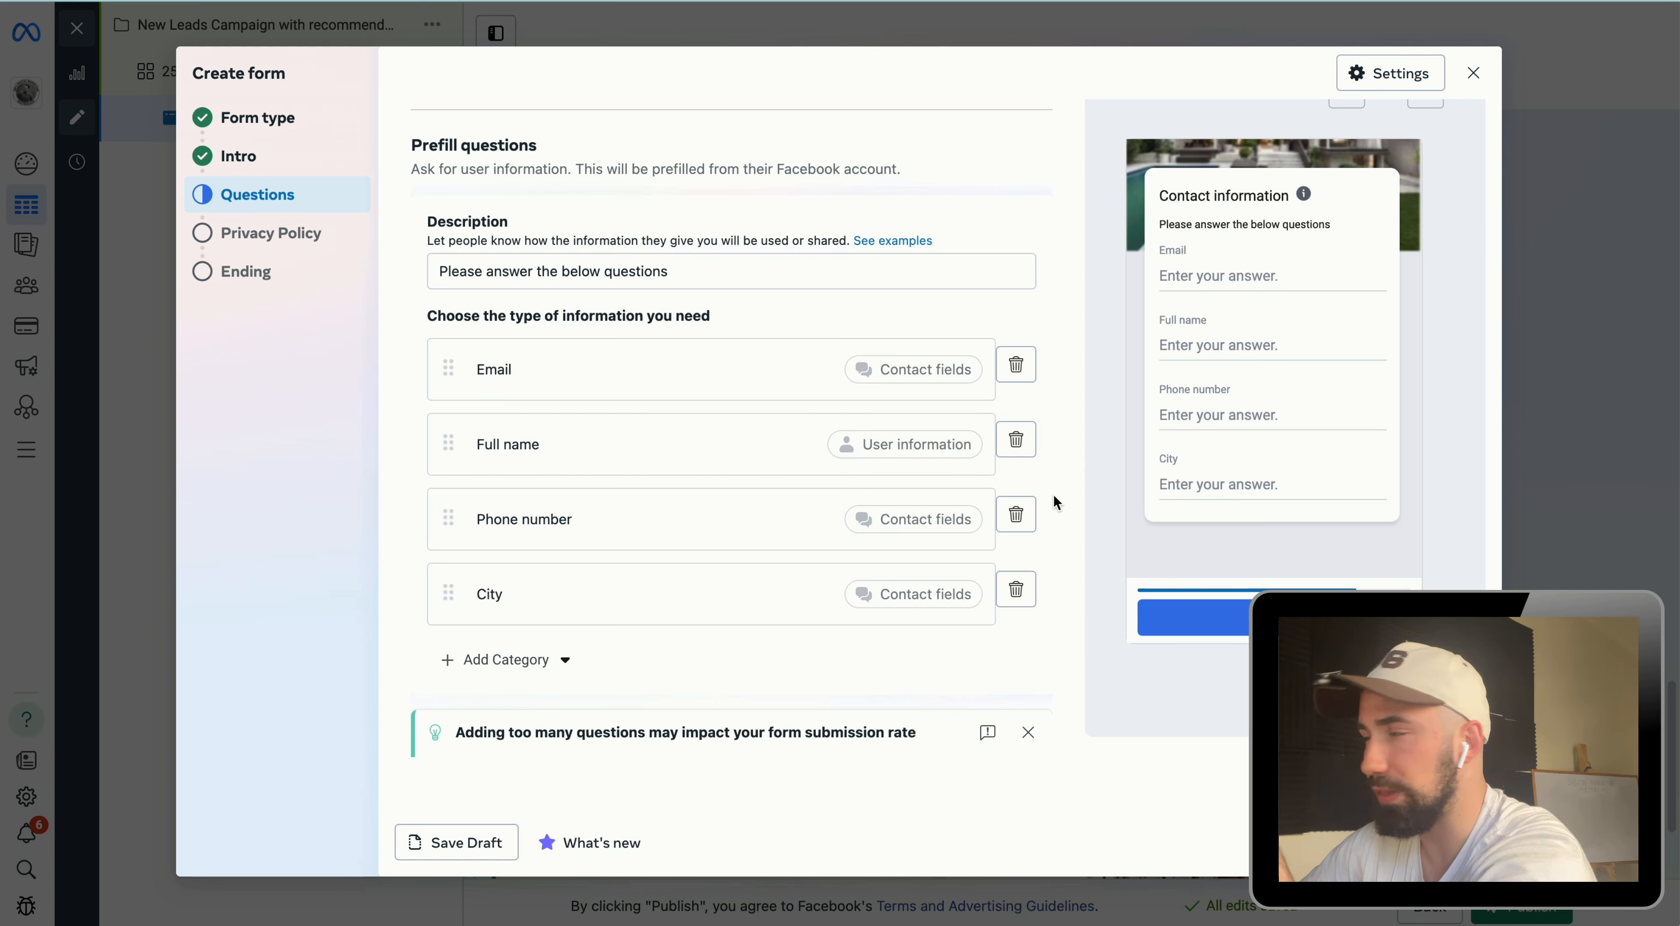
scroll(1018, 534, down, 3)
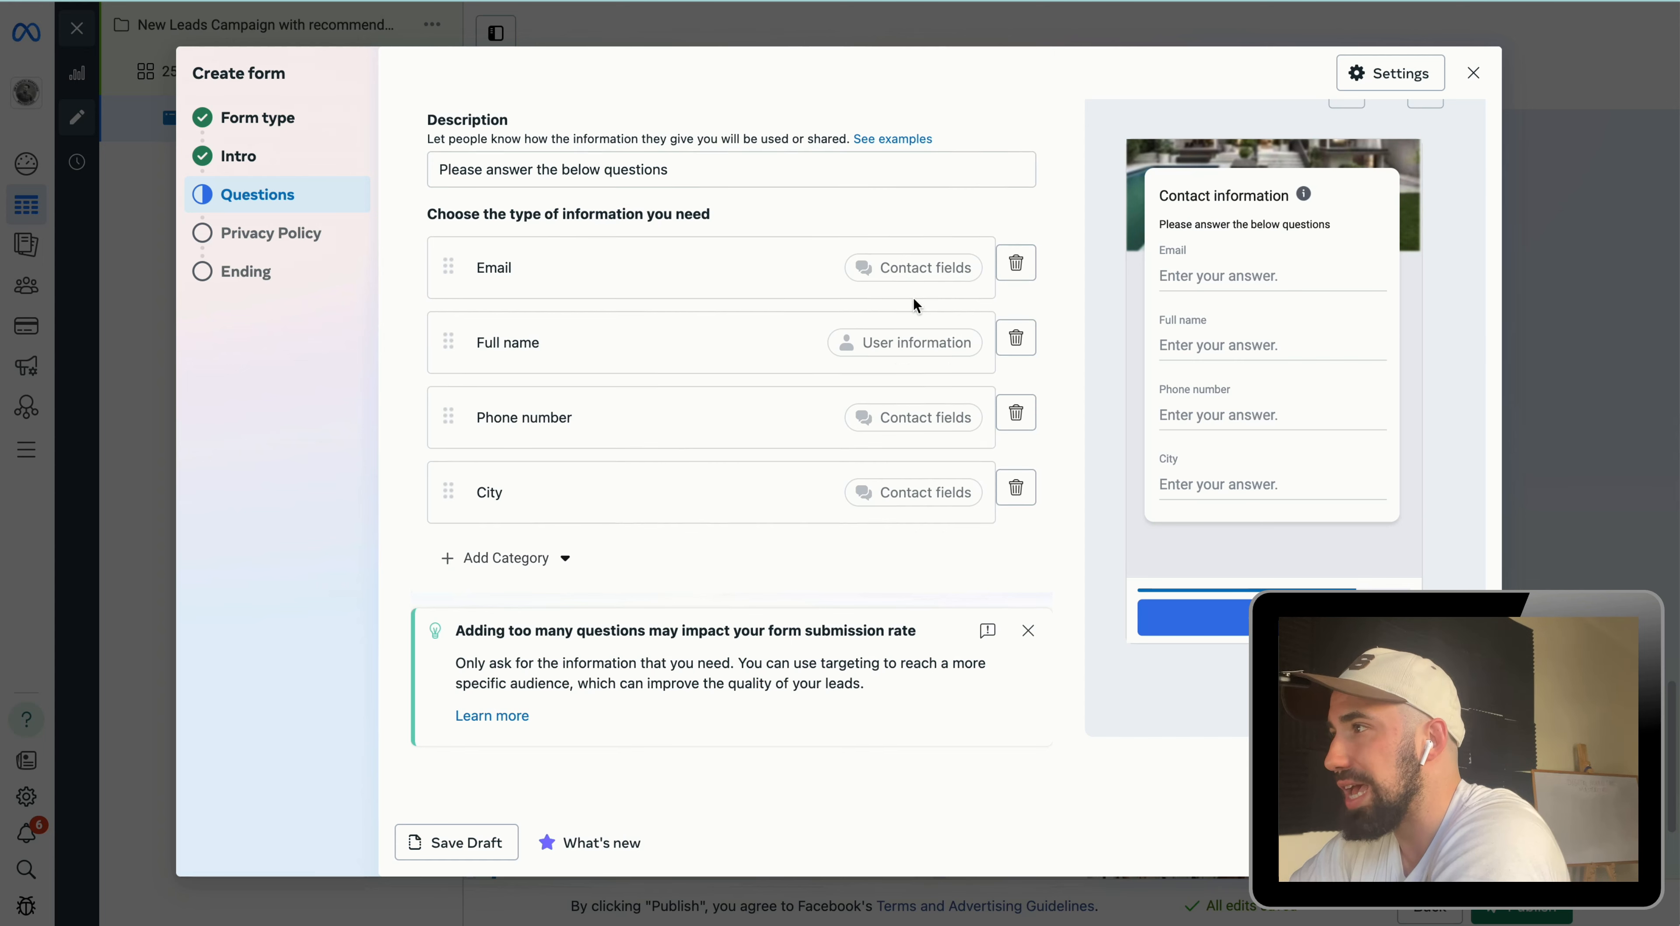
scroll(913, 298, up, 8)
scroll(548, 378, down, 3)
scroll(697, 529, down, 2)
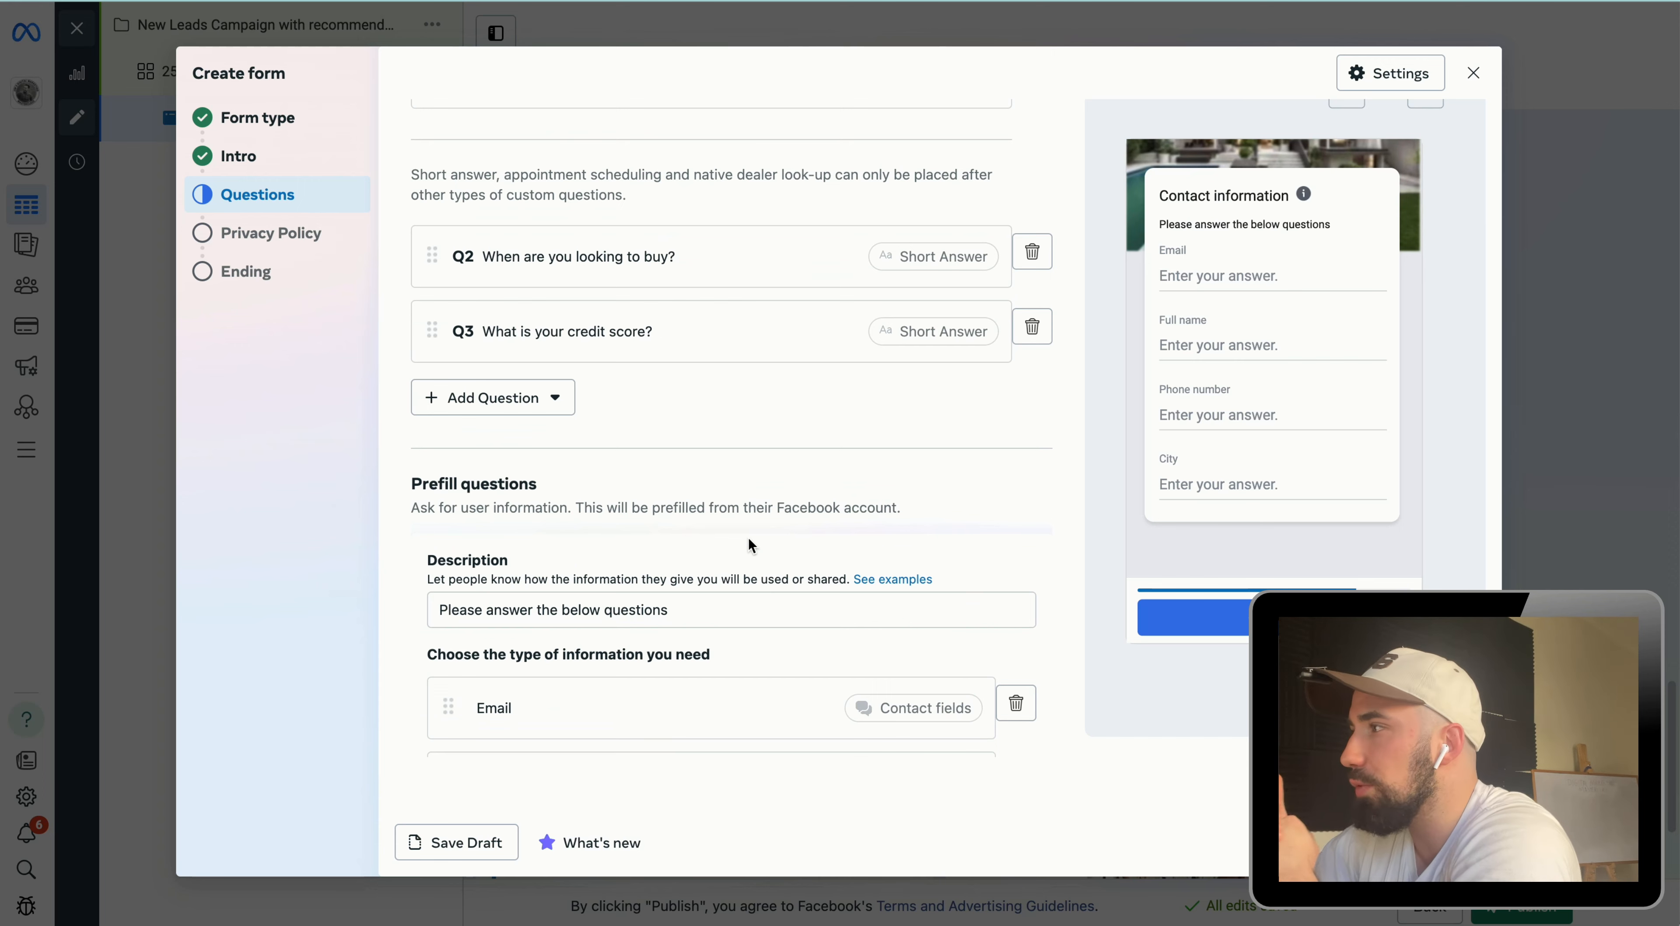
scroll(735, 531, up, 5)
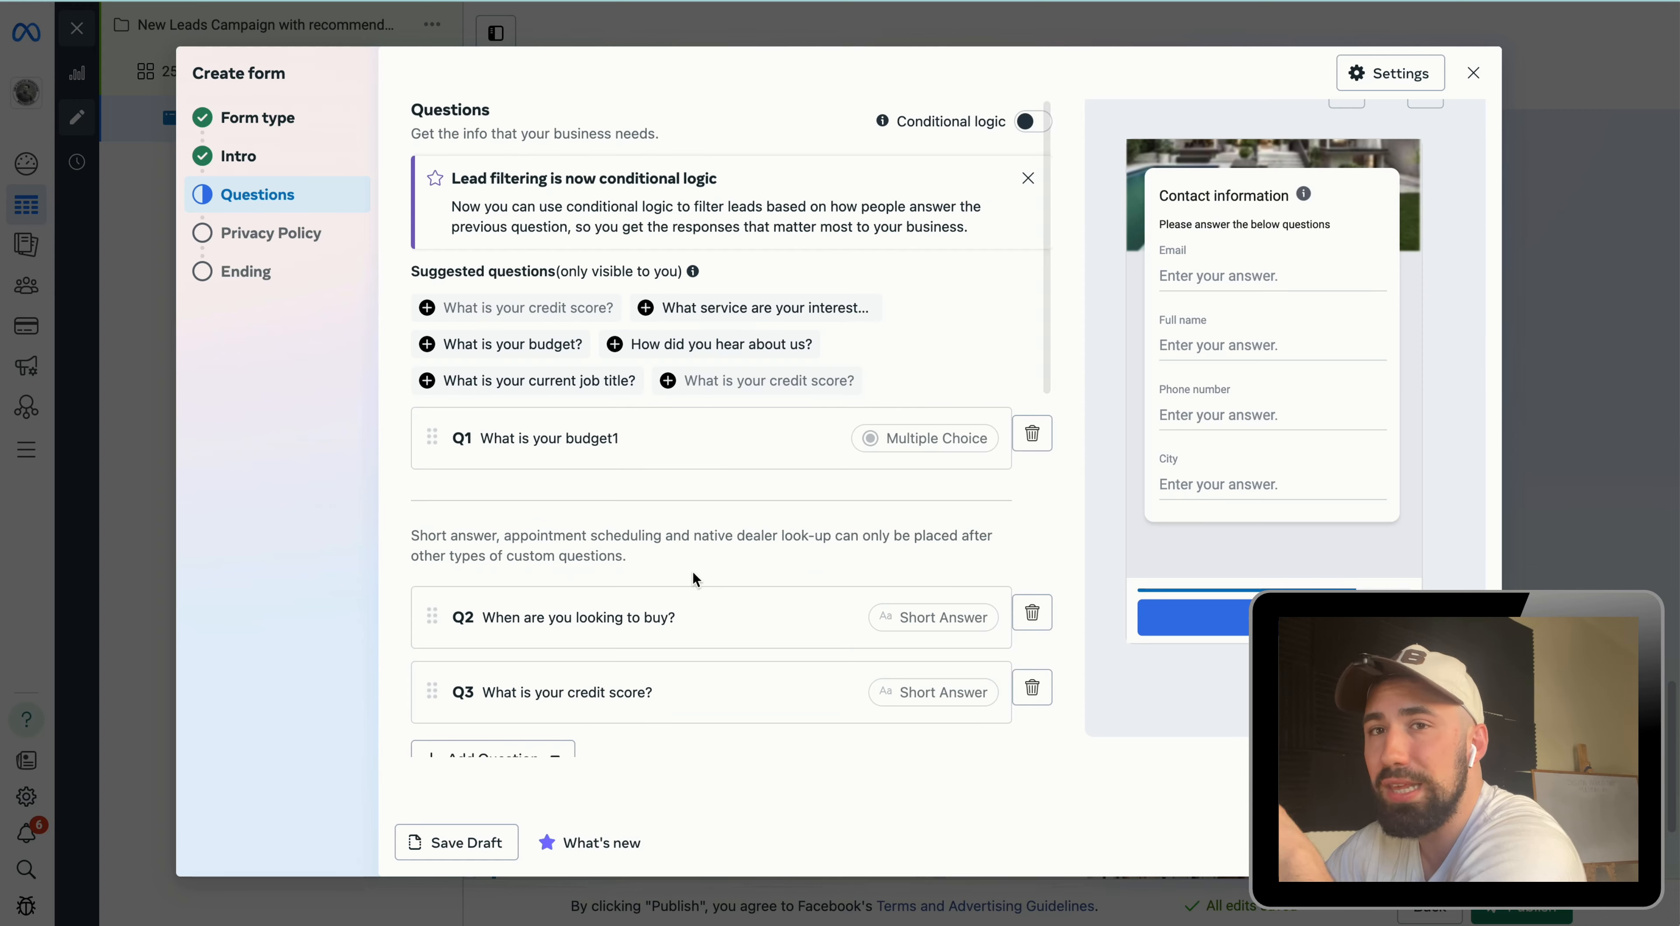
Step: Review the form's Privacy Policy and Ending sections
scroll(673, 577, down, 10)
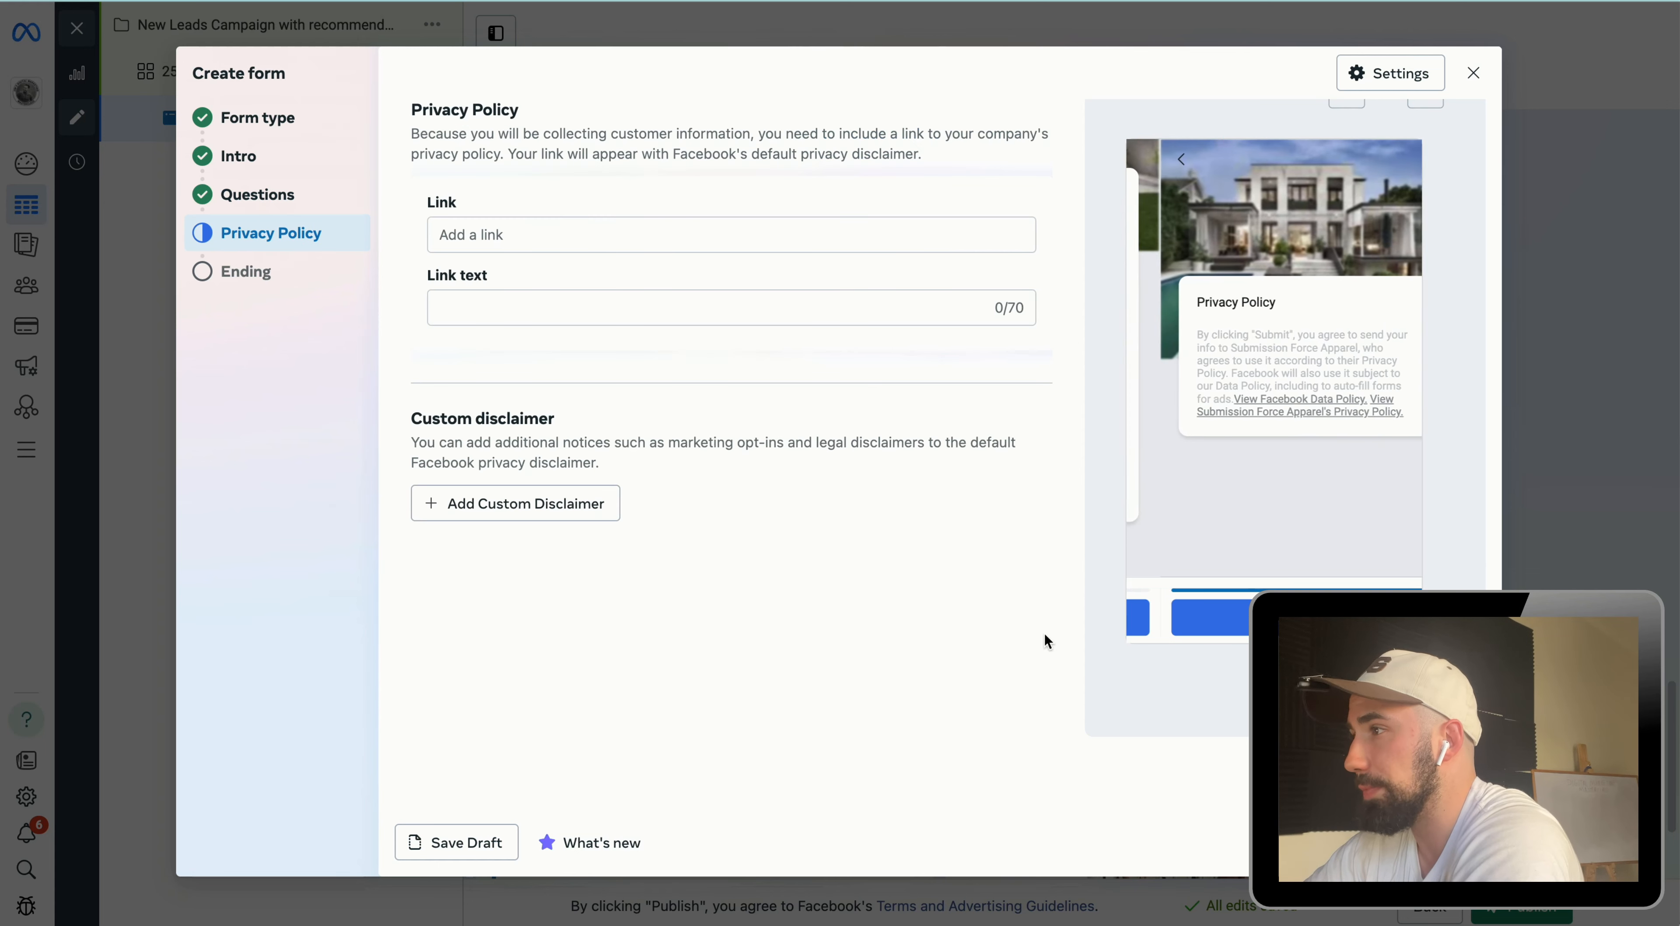
click(588, 229)
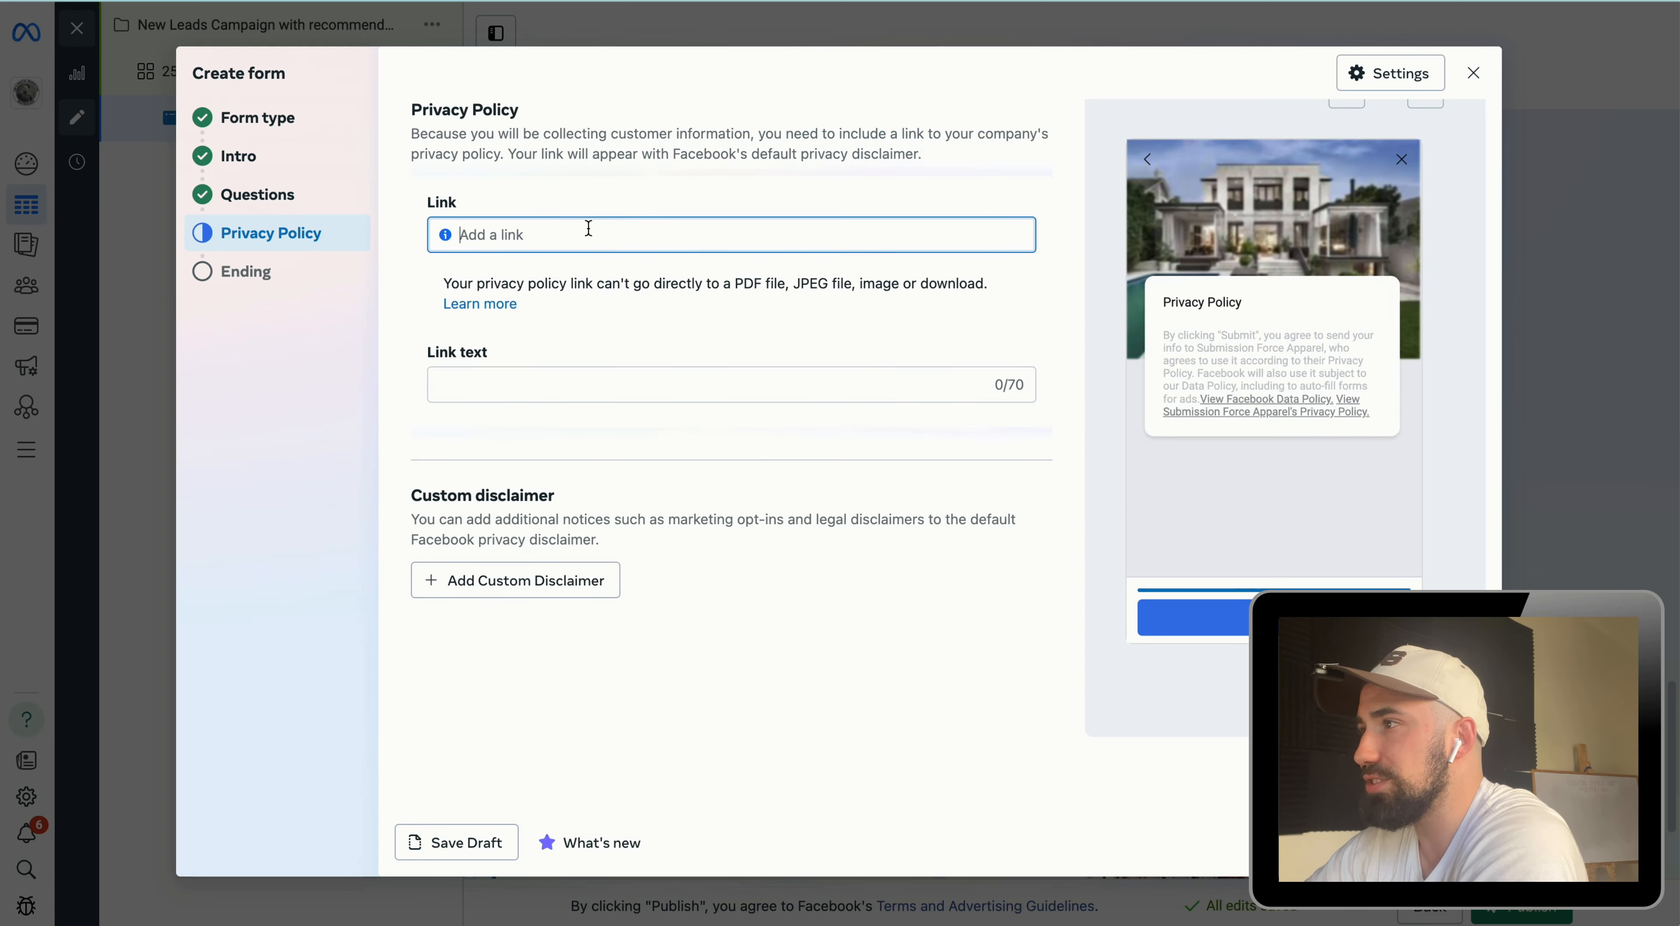
click(595, 189)
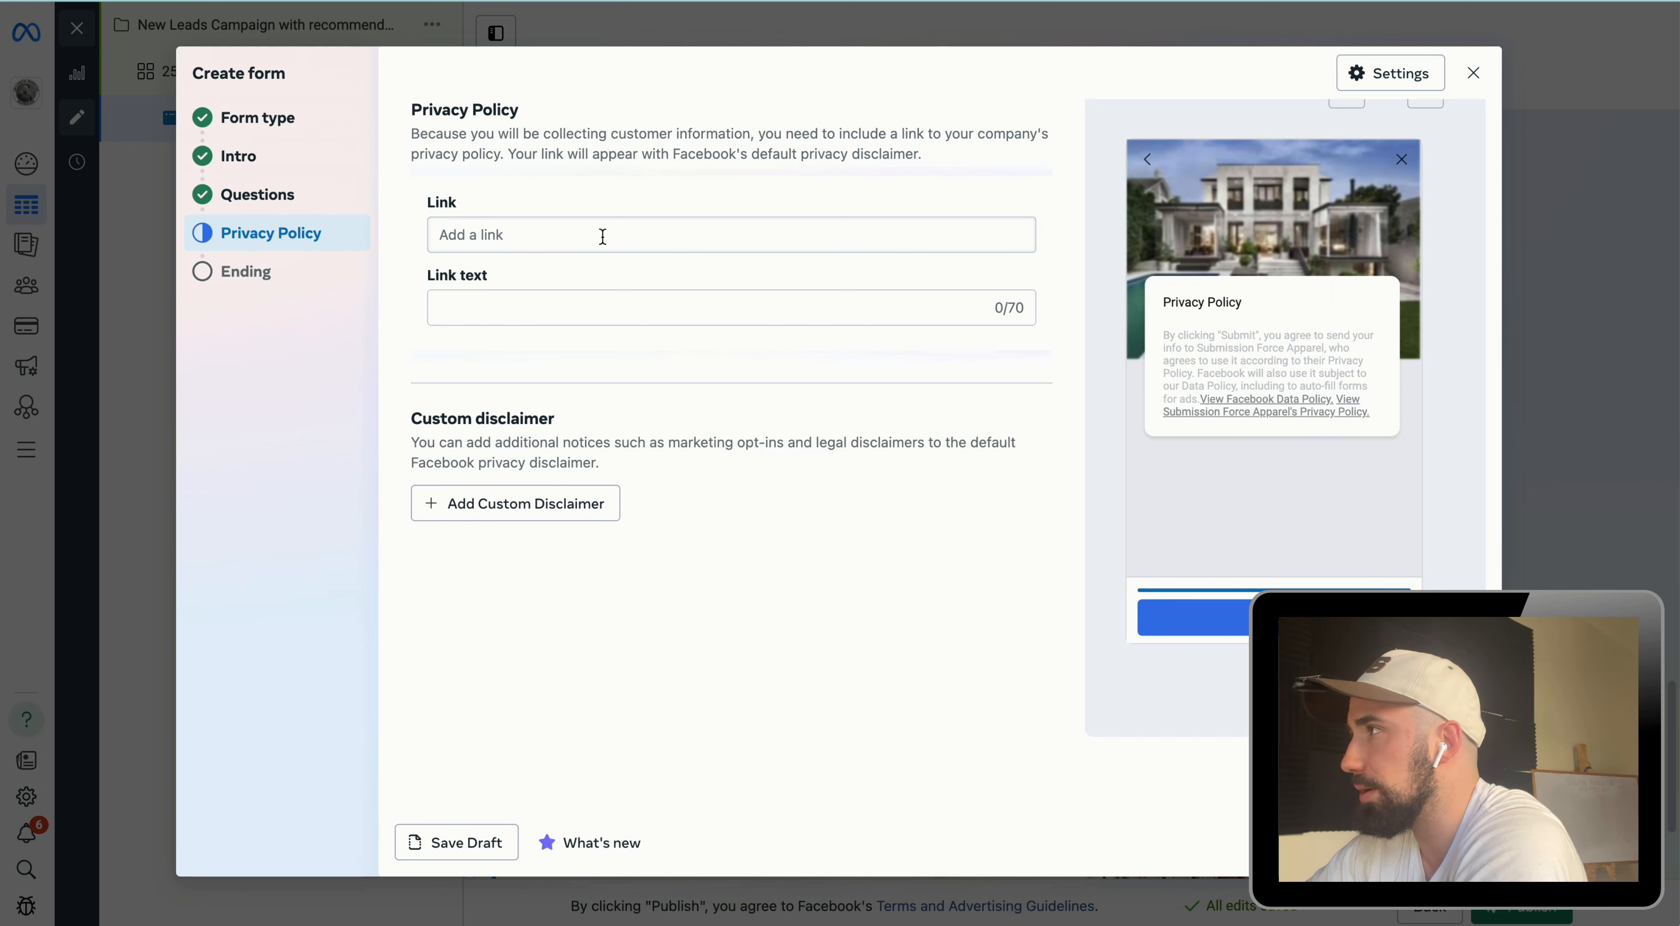
scroll(602, 236, down, 5)
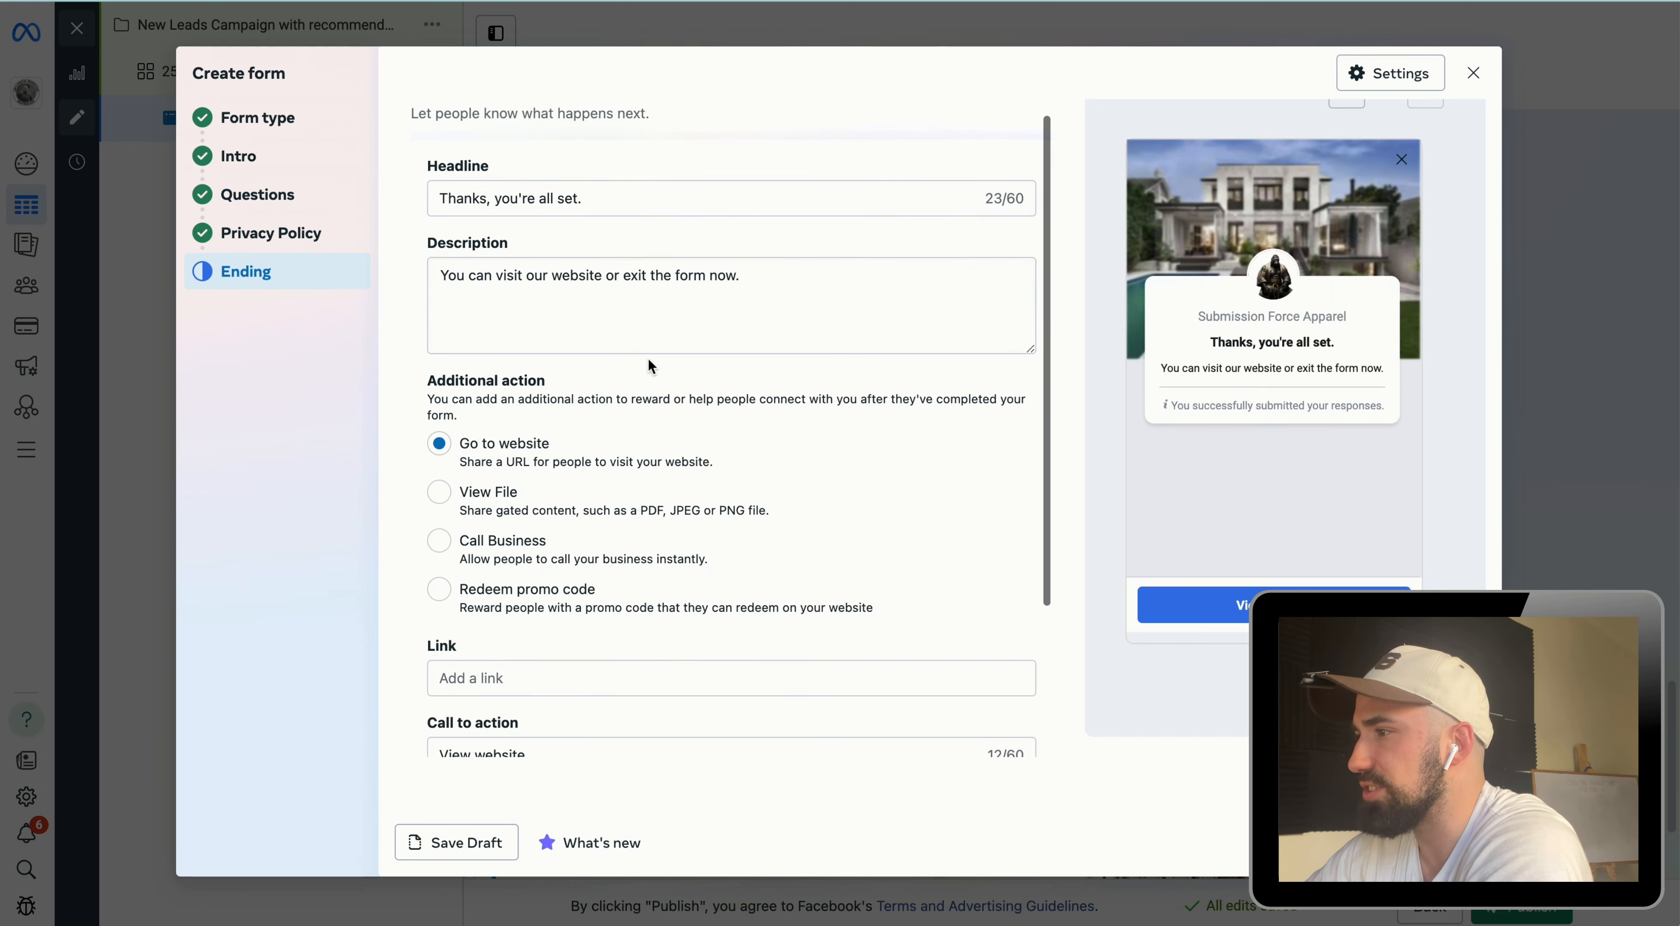
scroll(650, 366, down, 3)
scroll(646, 367, up, 4)
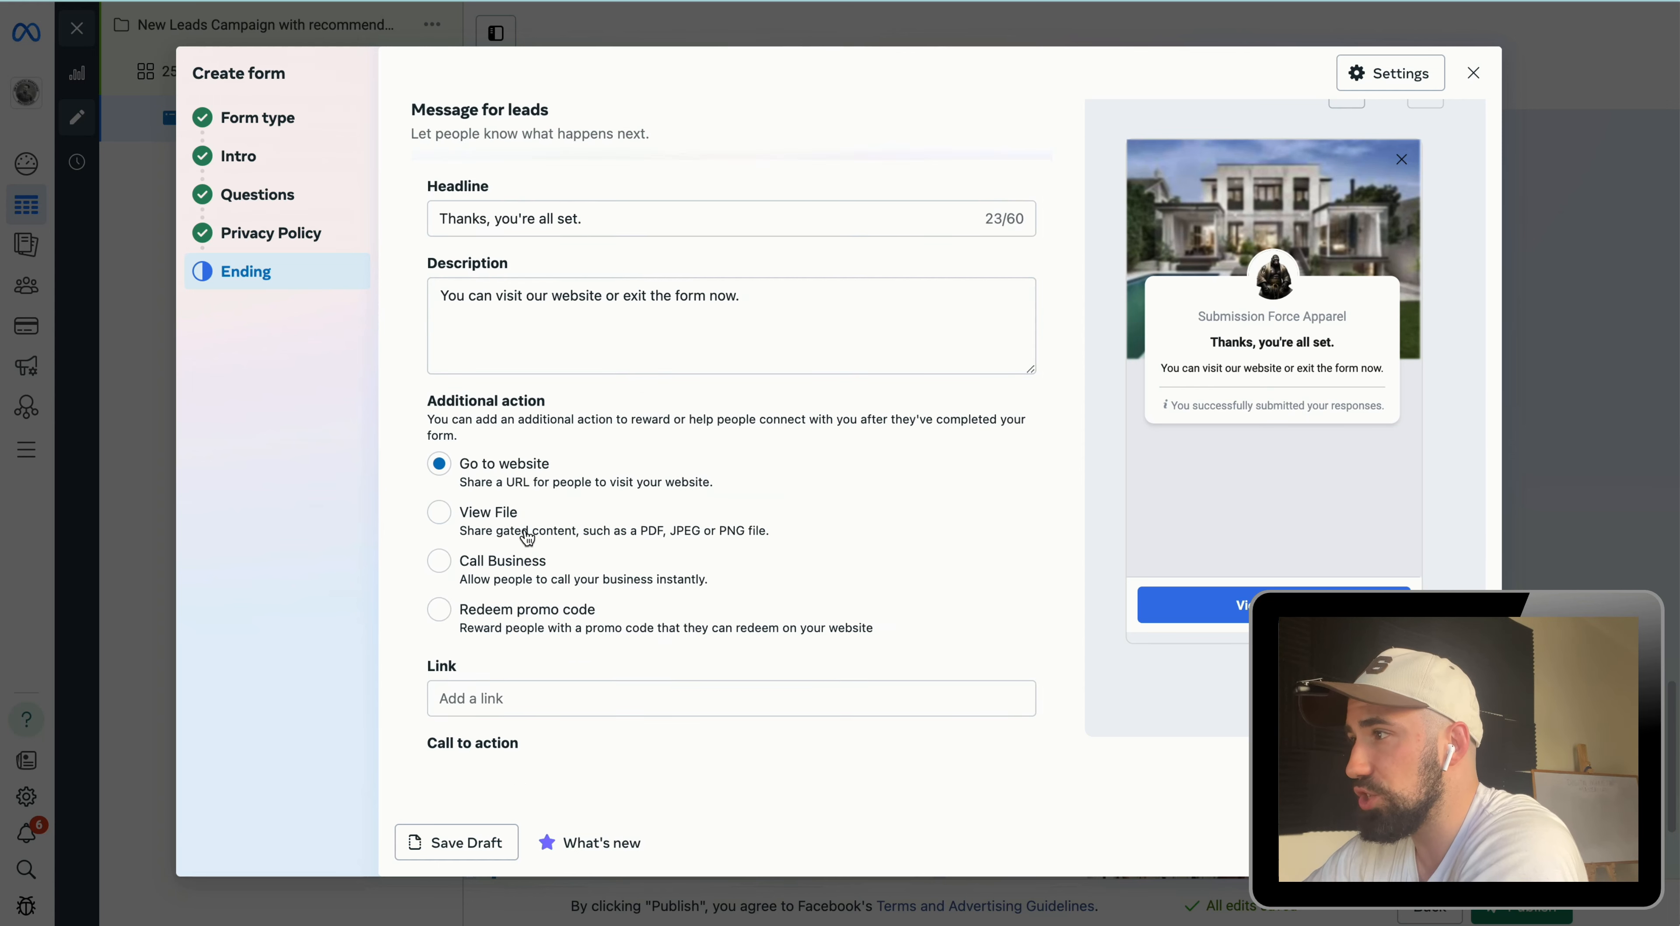
Step: Choose View File as the ending screen's additional action
click(446, 515)
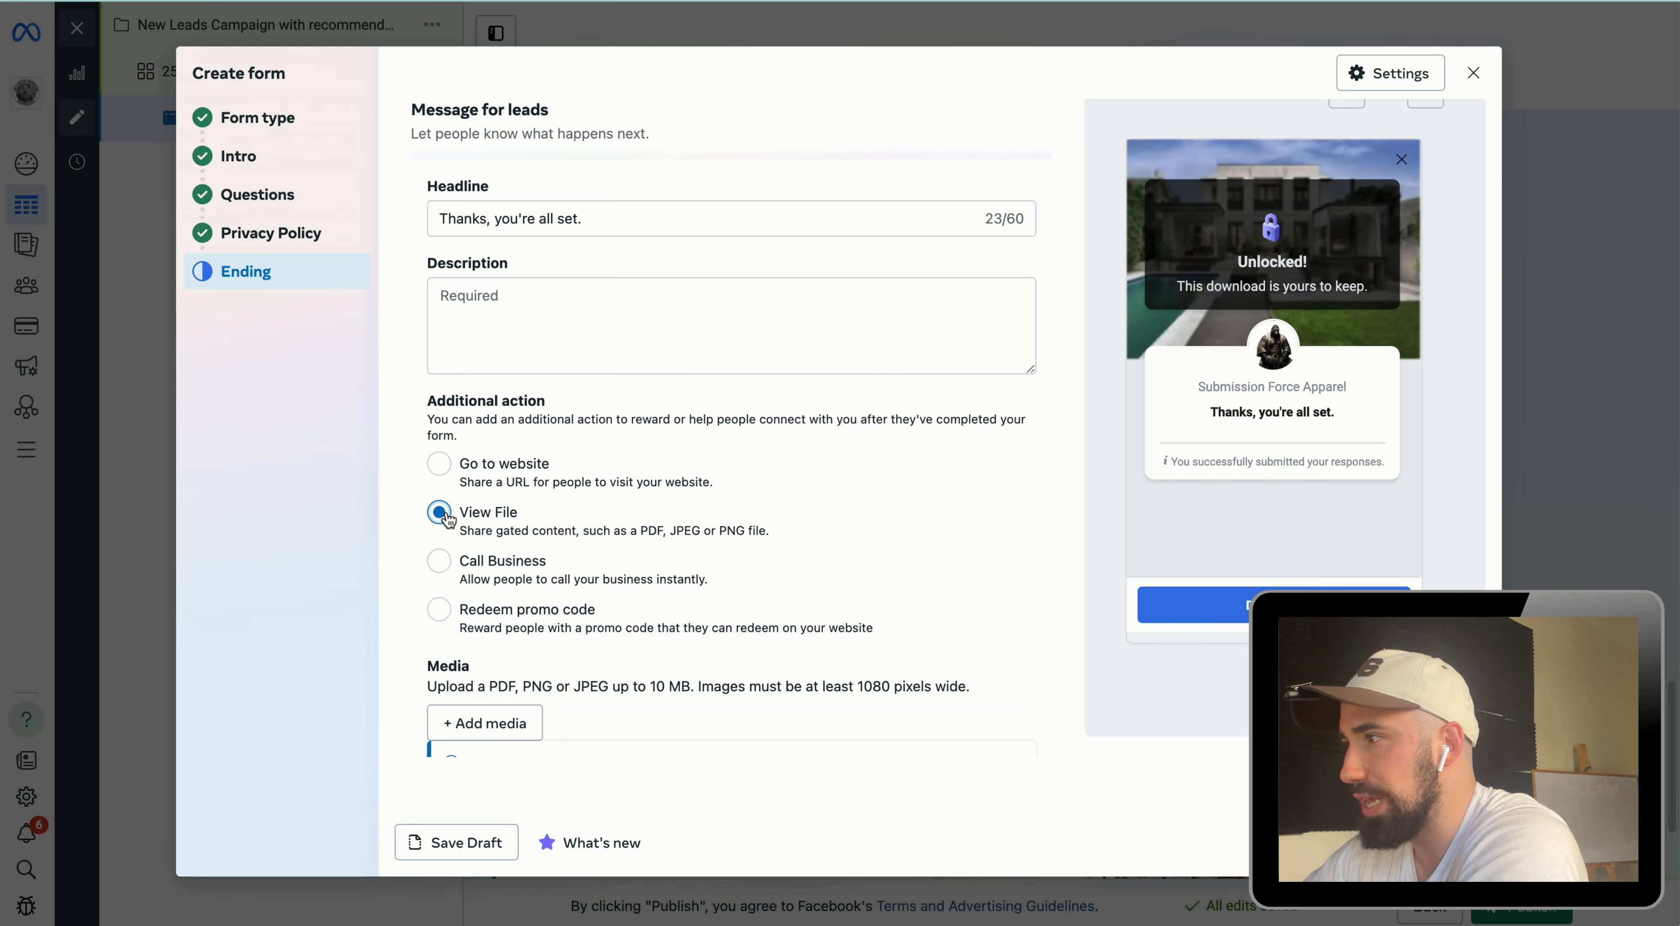
scroll(579, 519, down, 1)
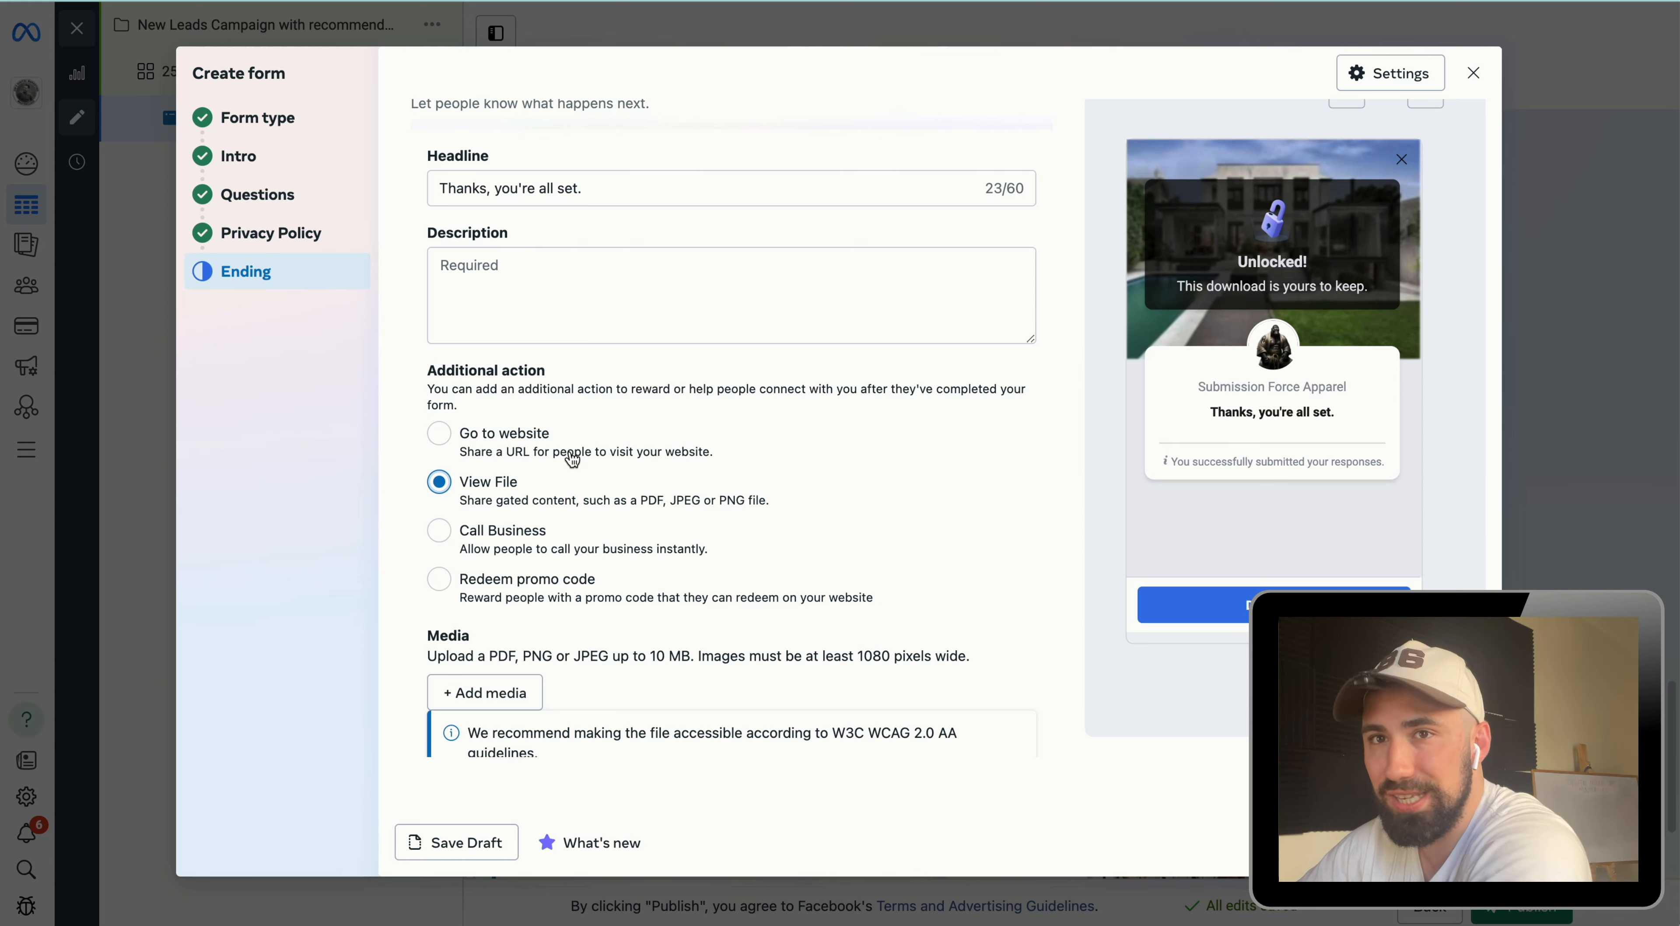
scroll(571, 476, down, 3)
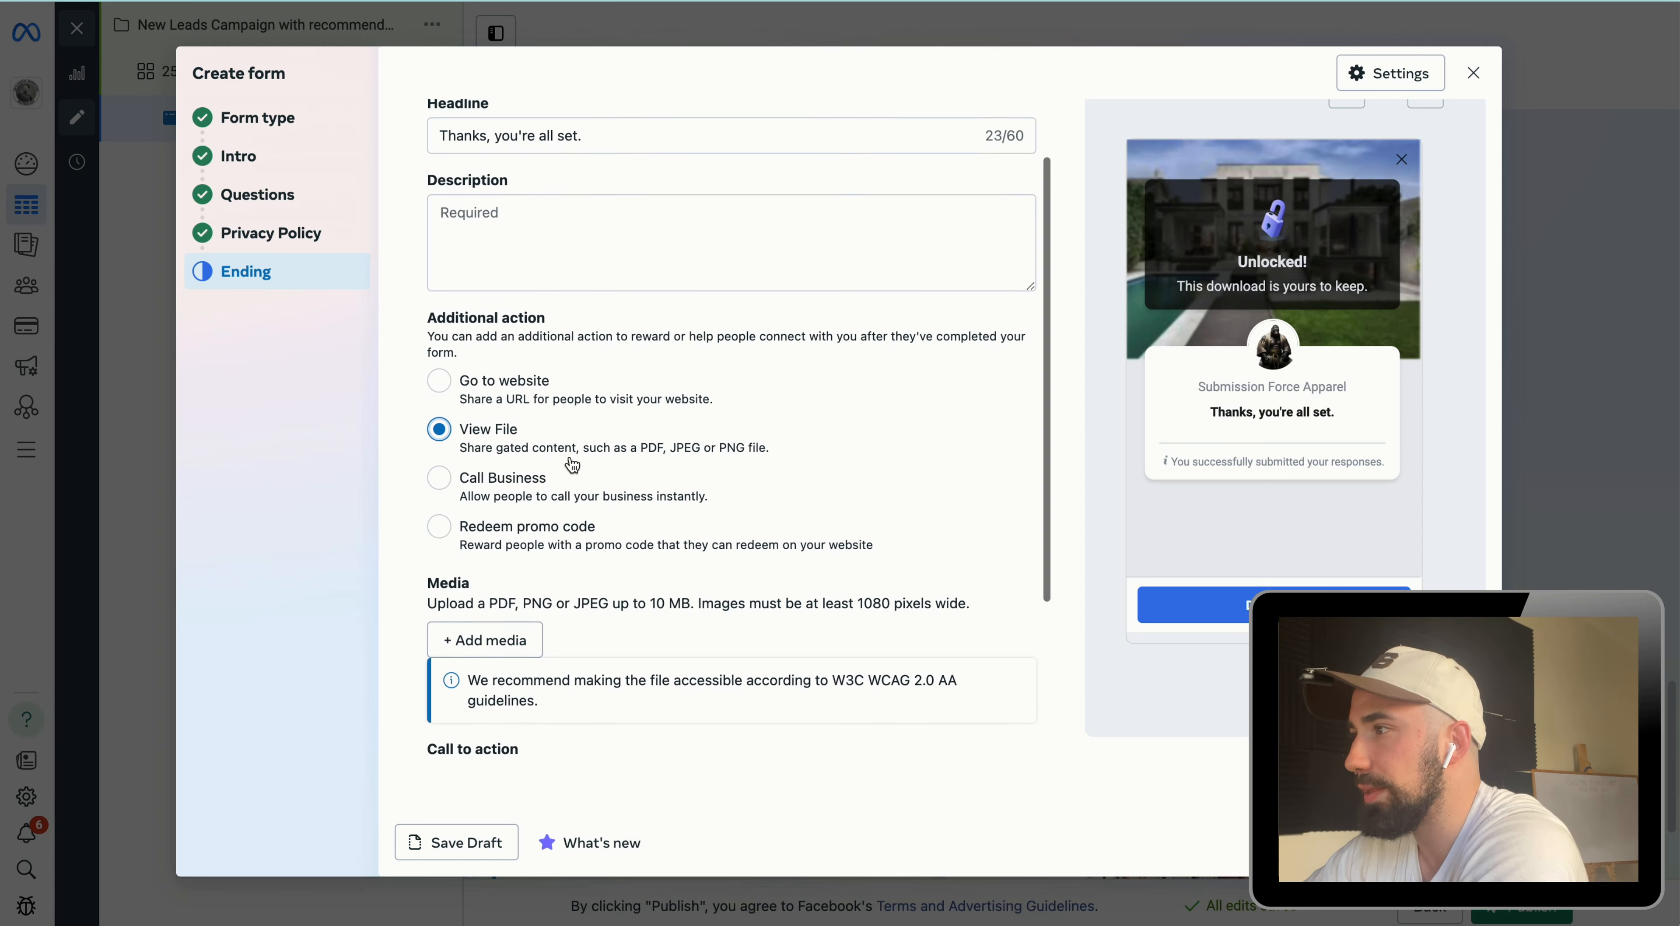
scroll(567, 486, up, 4)
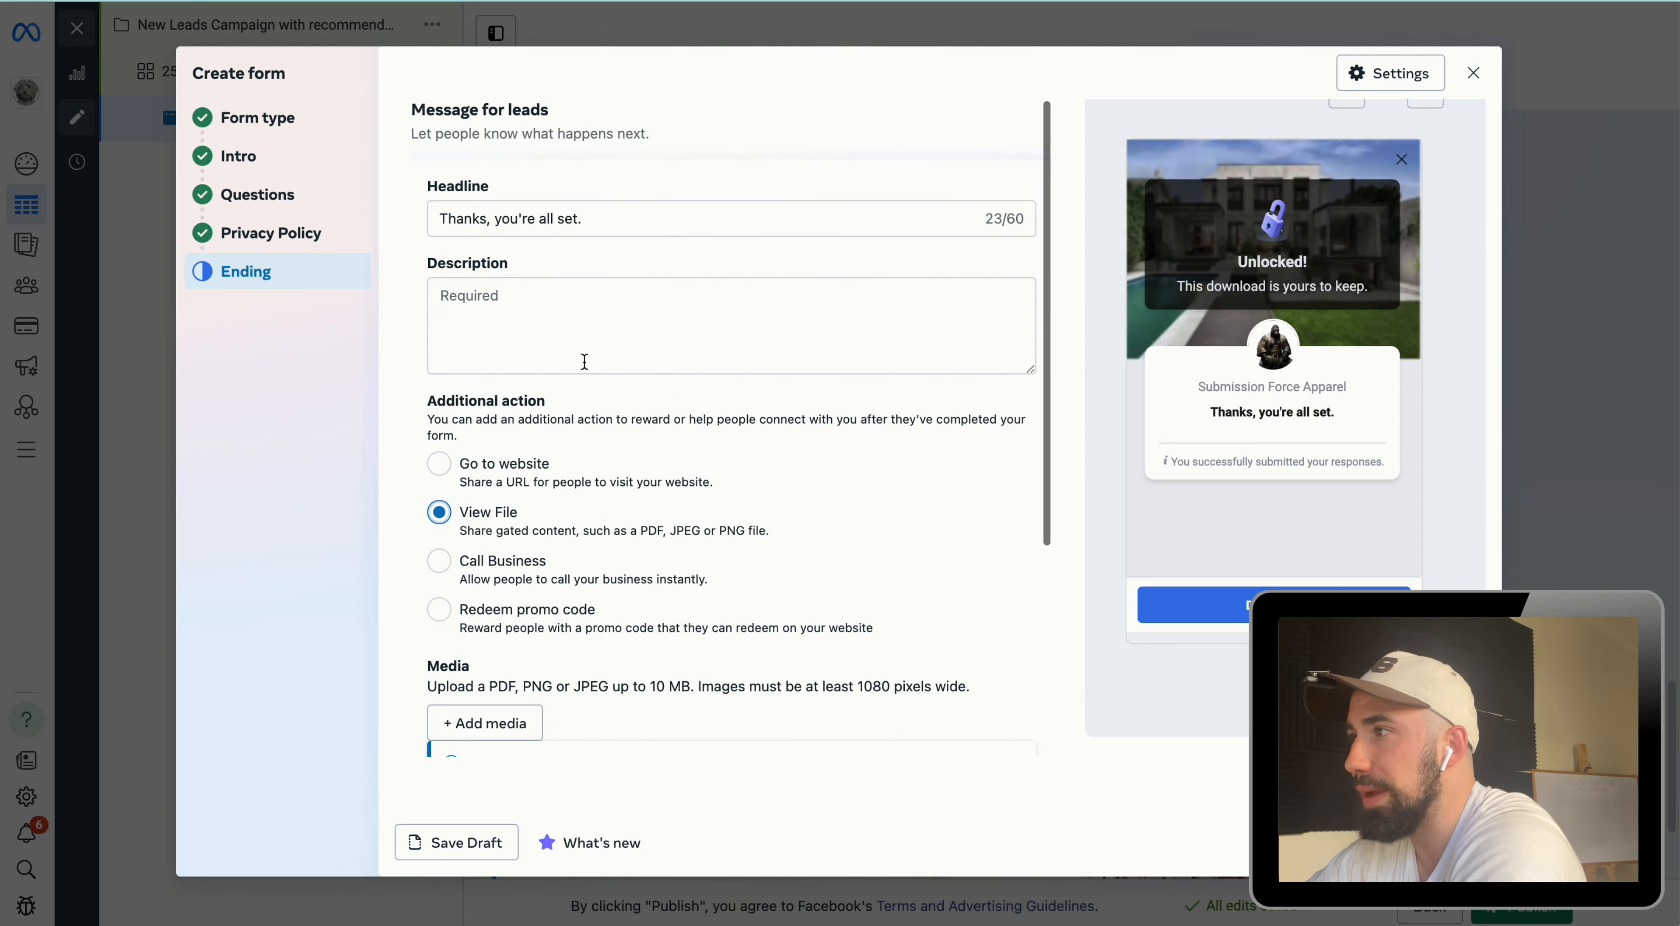
Step: Set the ending headline to "This is our floor plan just for you, feel free to download."
triple_click(558, 218)
text(This is )
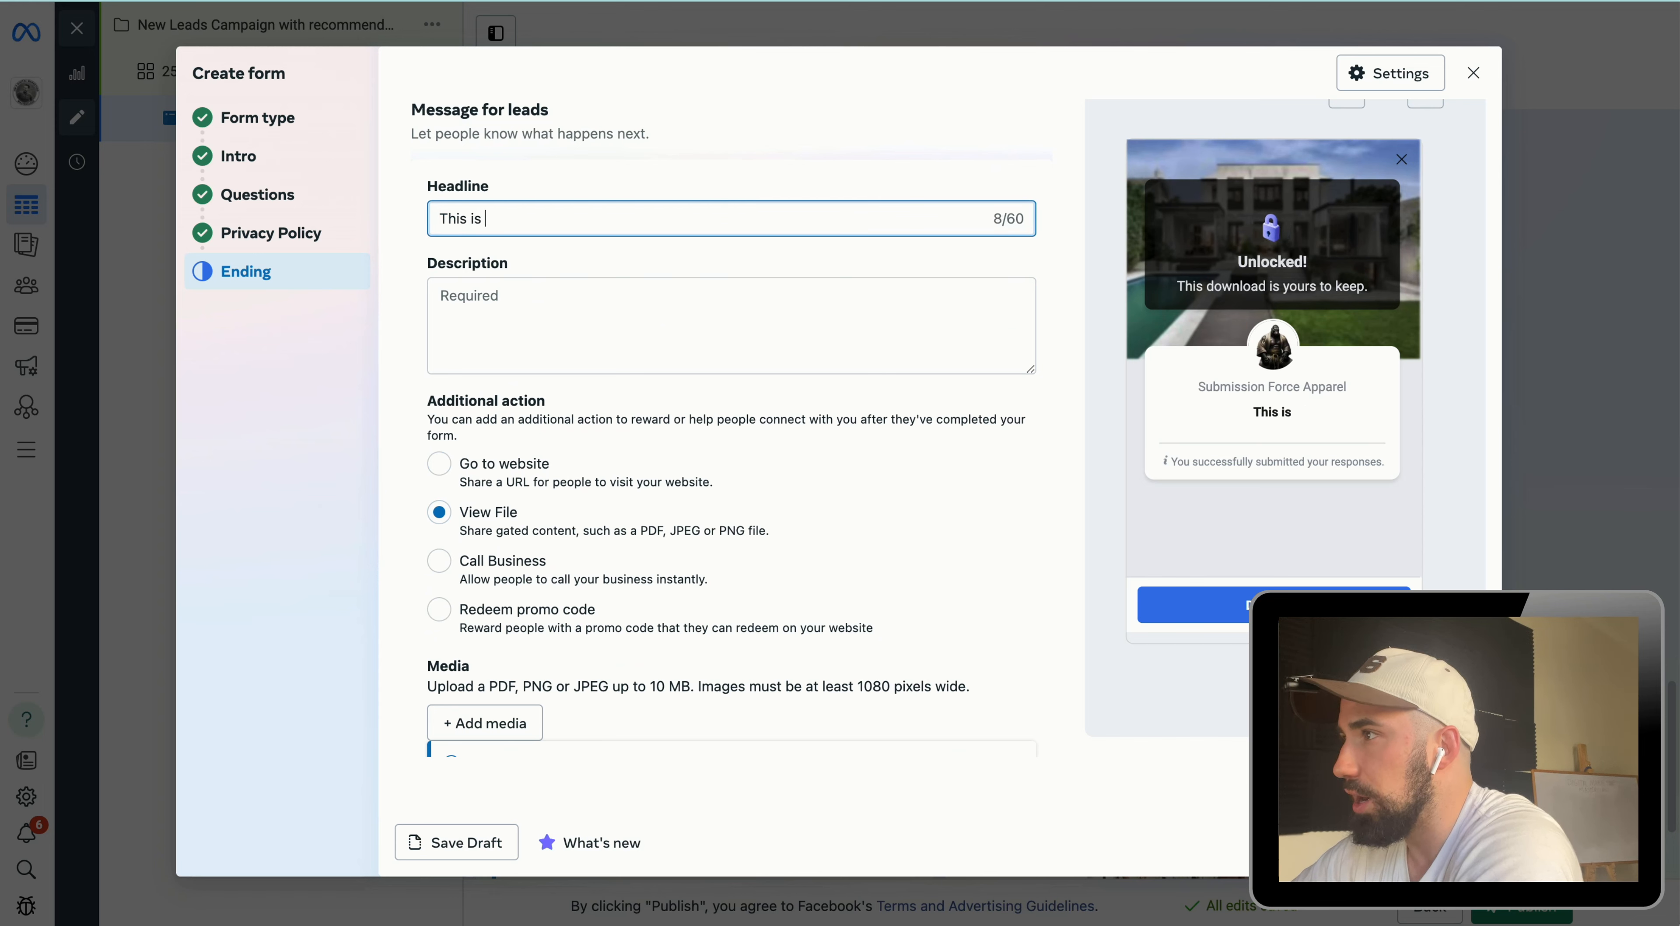
text(our floor plan )
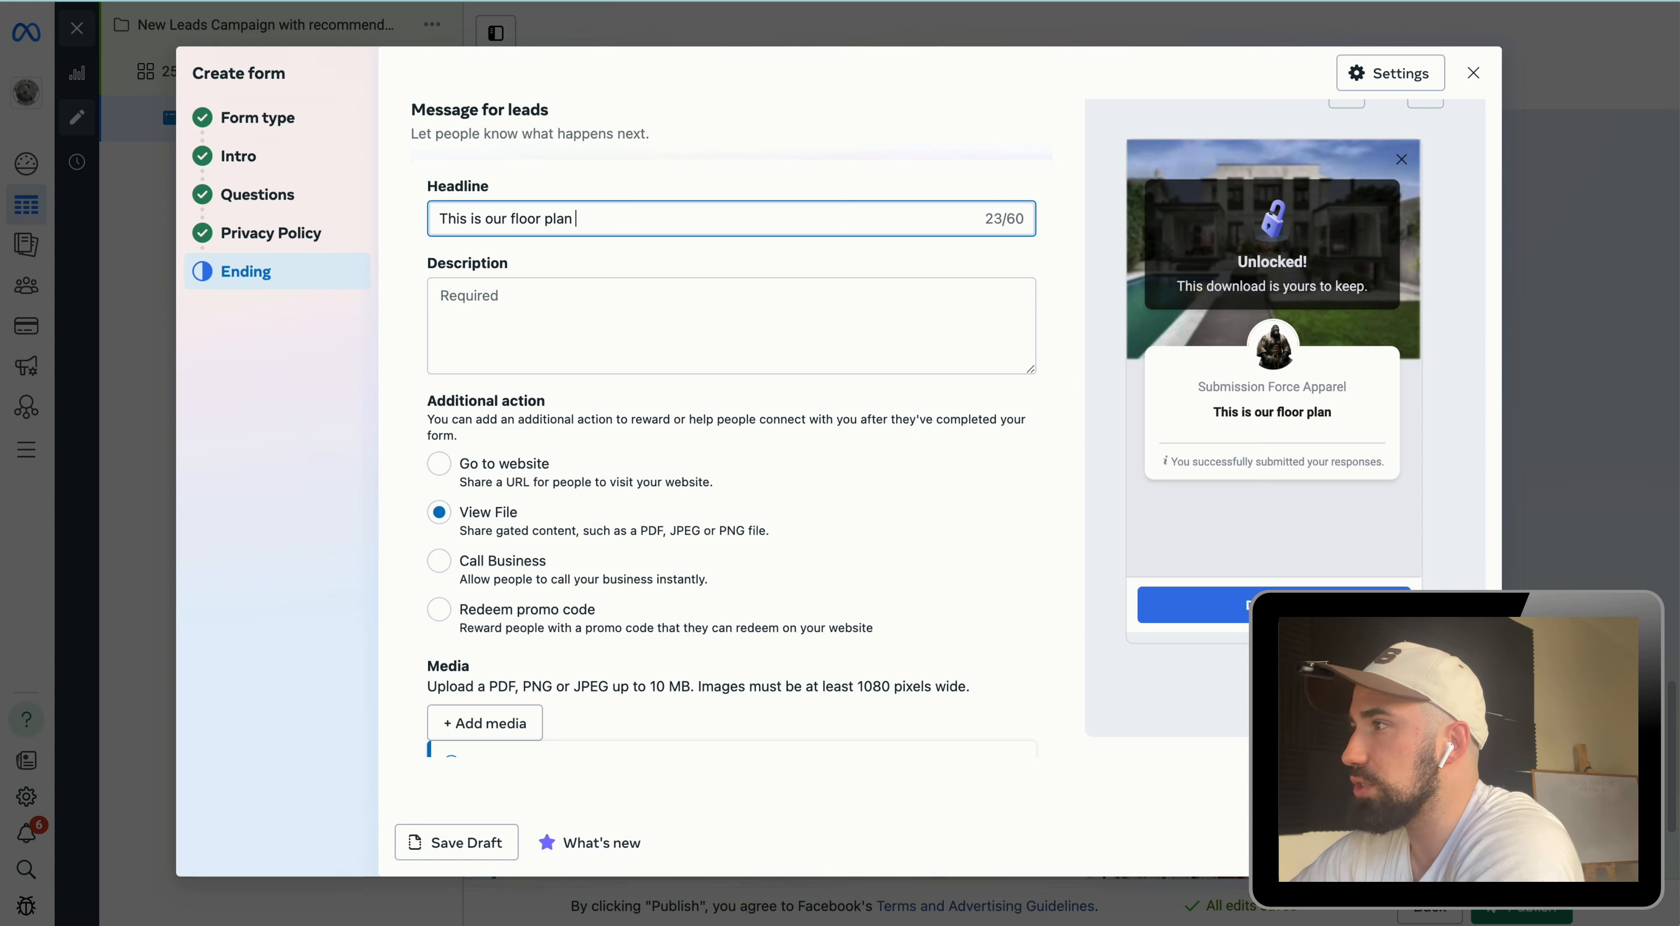
text(just for you, fel)
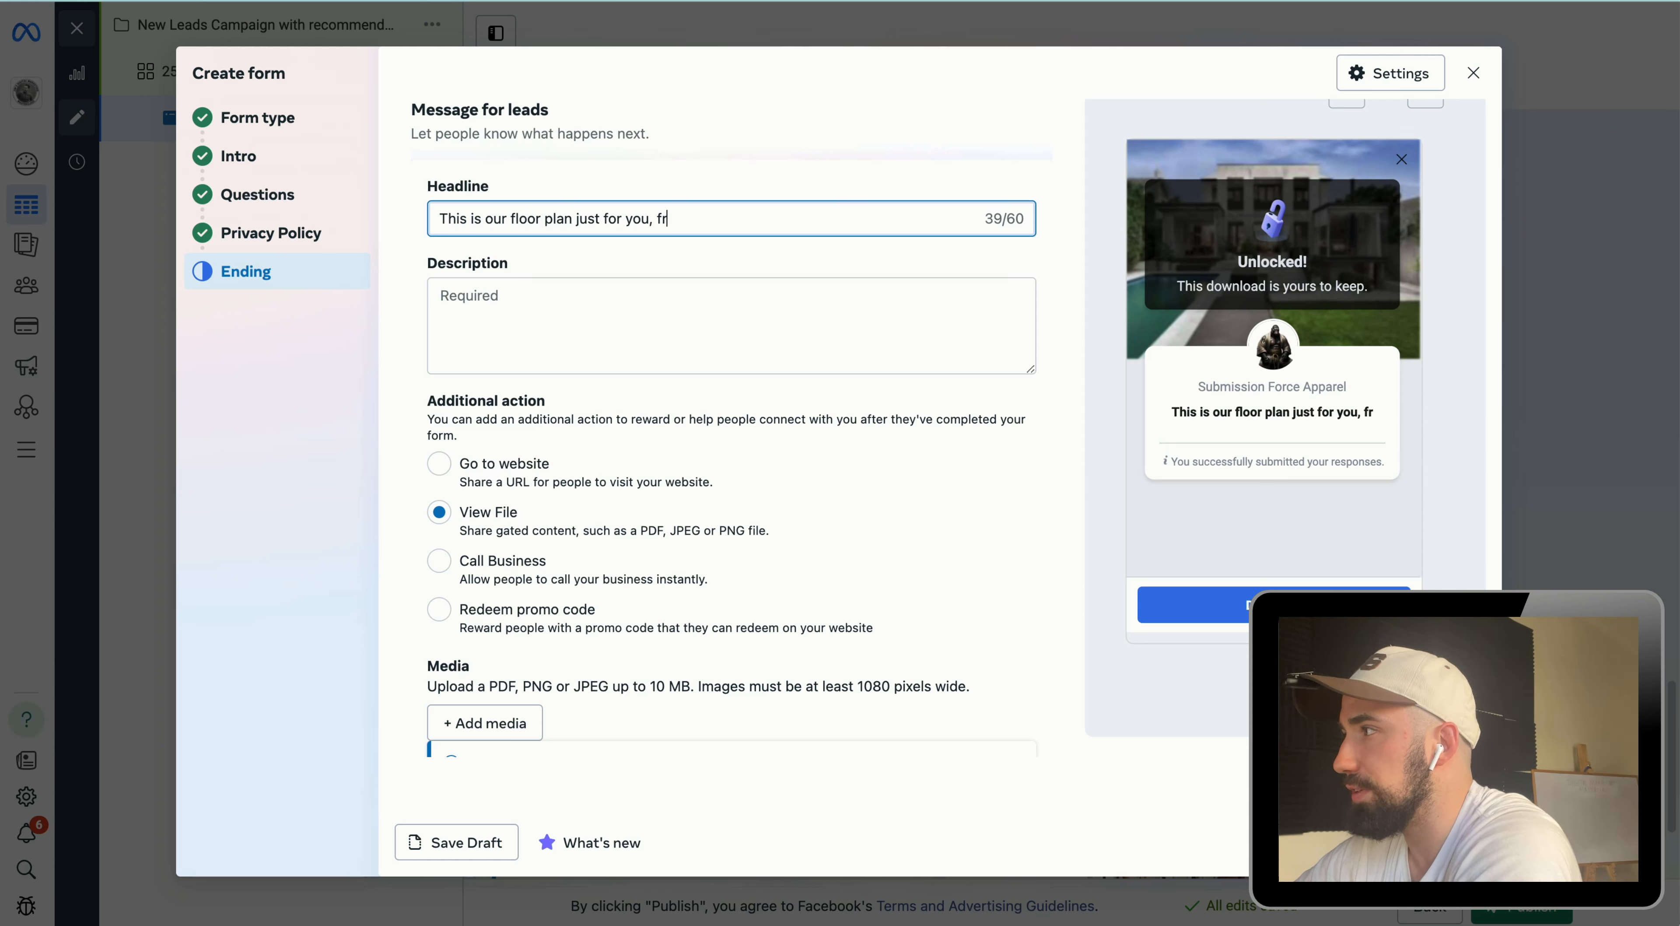
key(BackSpace)
text(el free to download.)
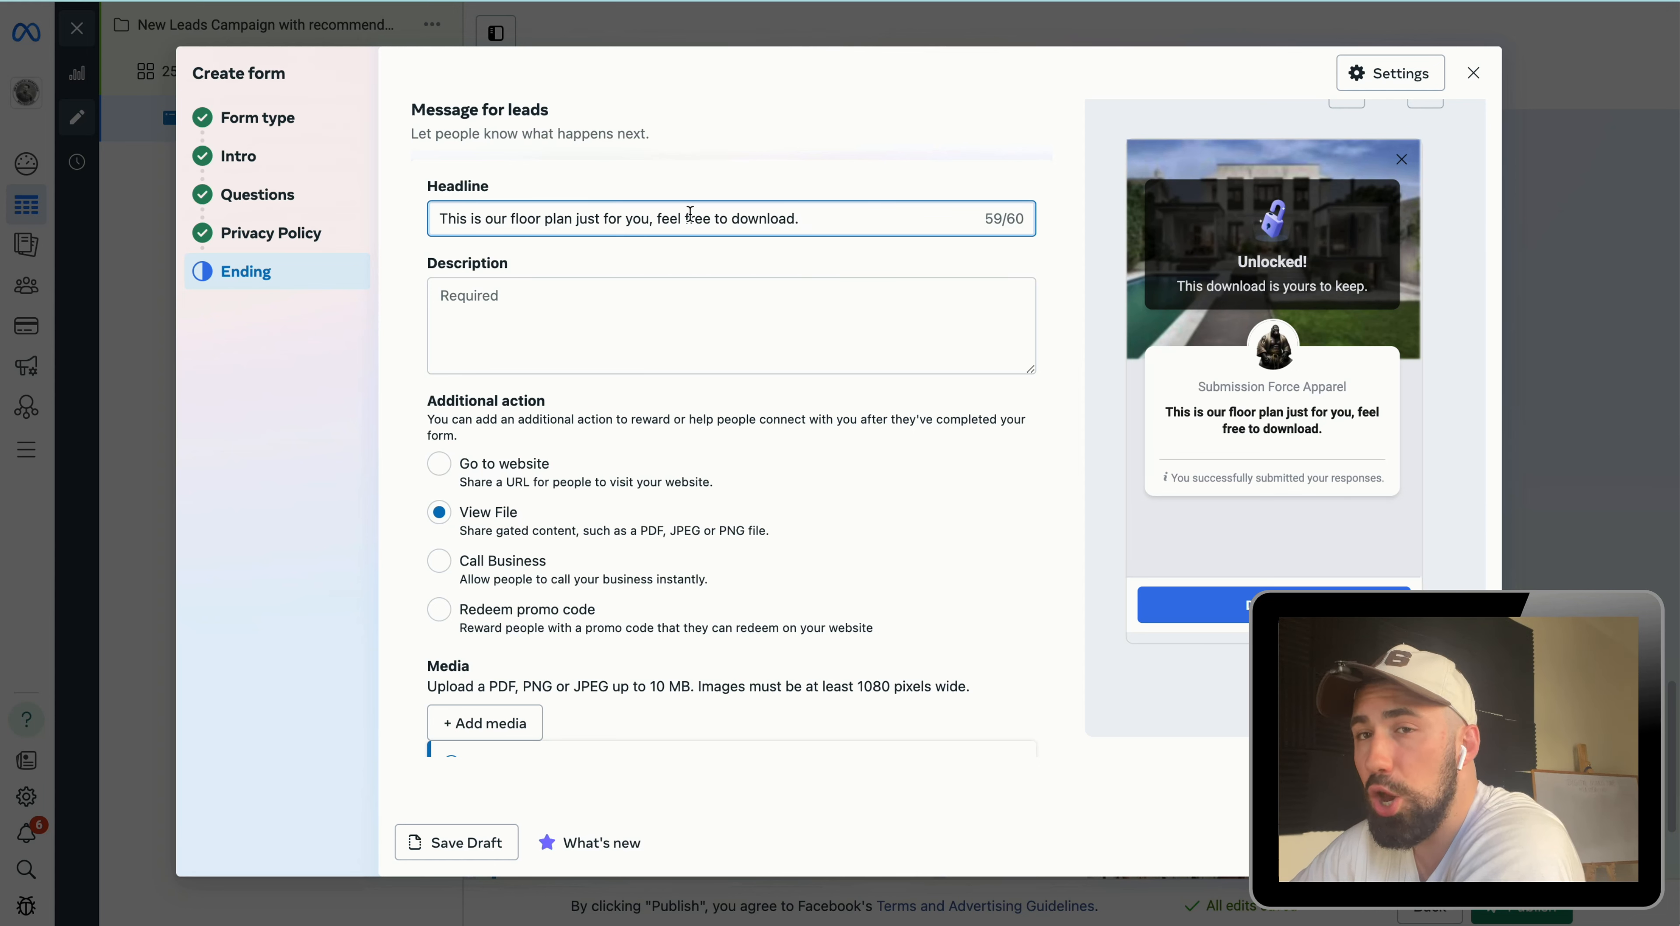
click(652, 301)
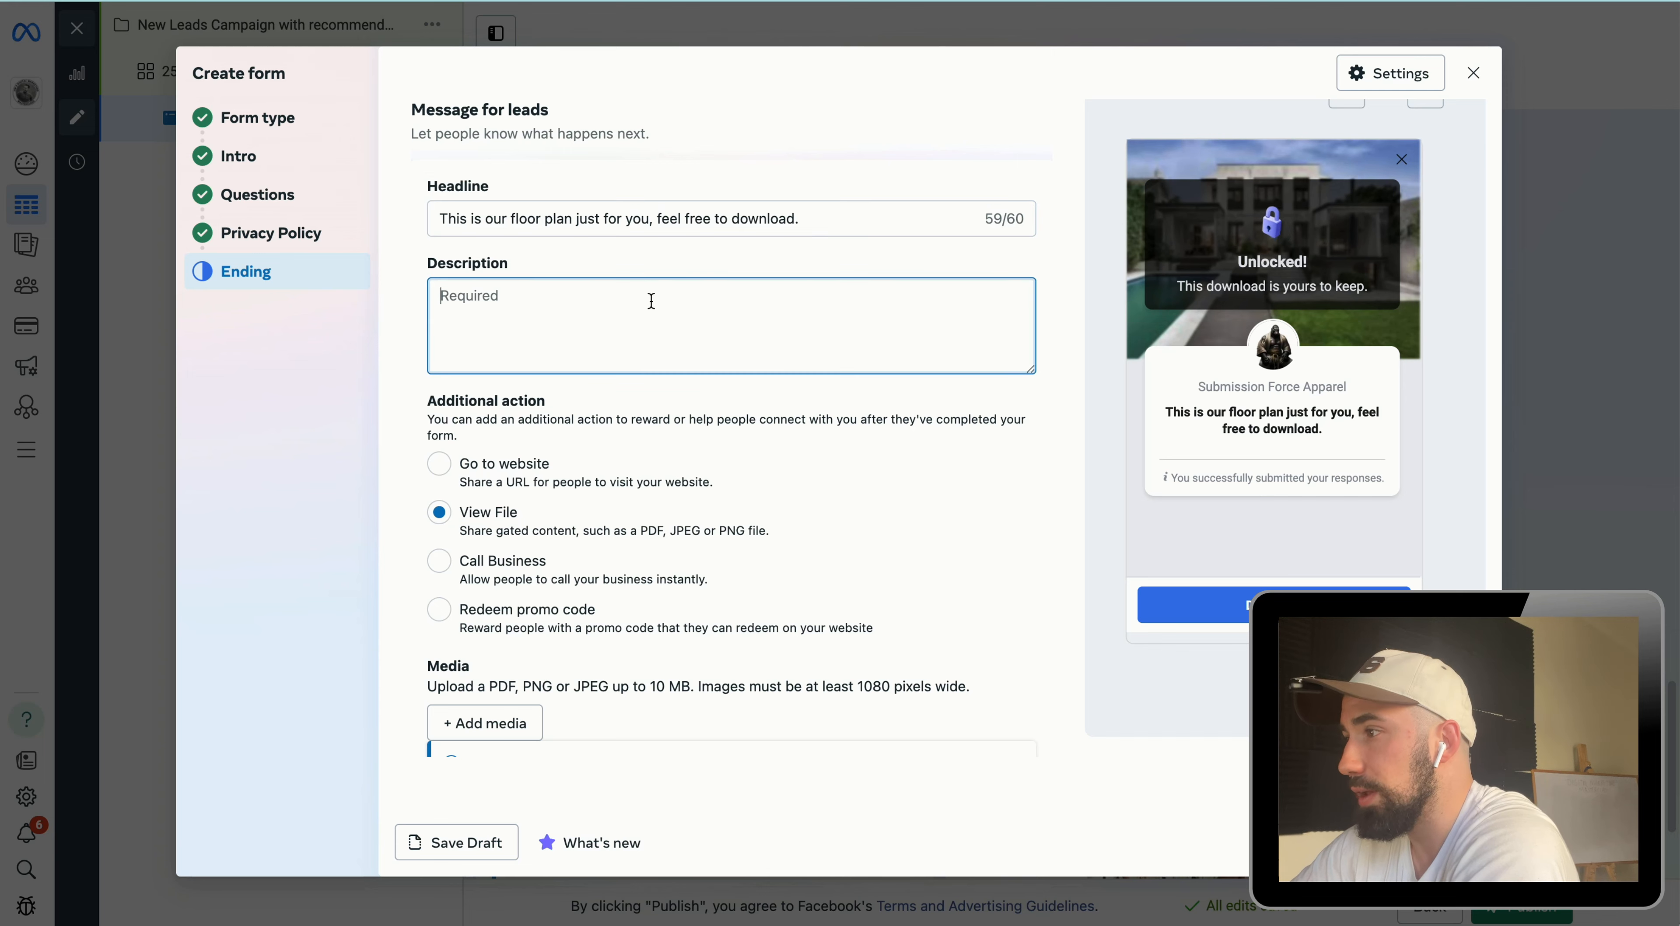
click(441, 565)
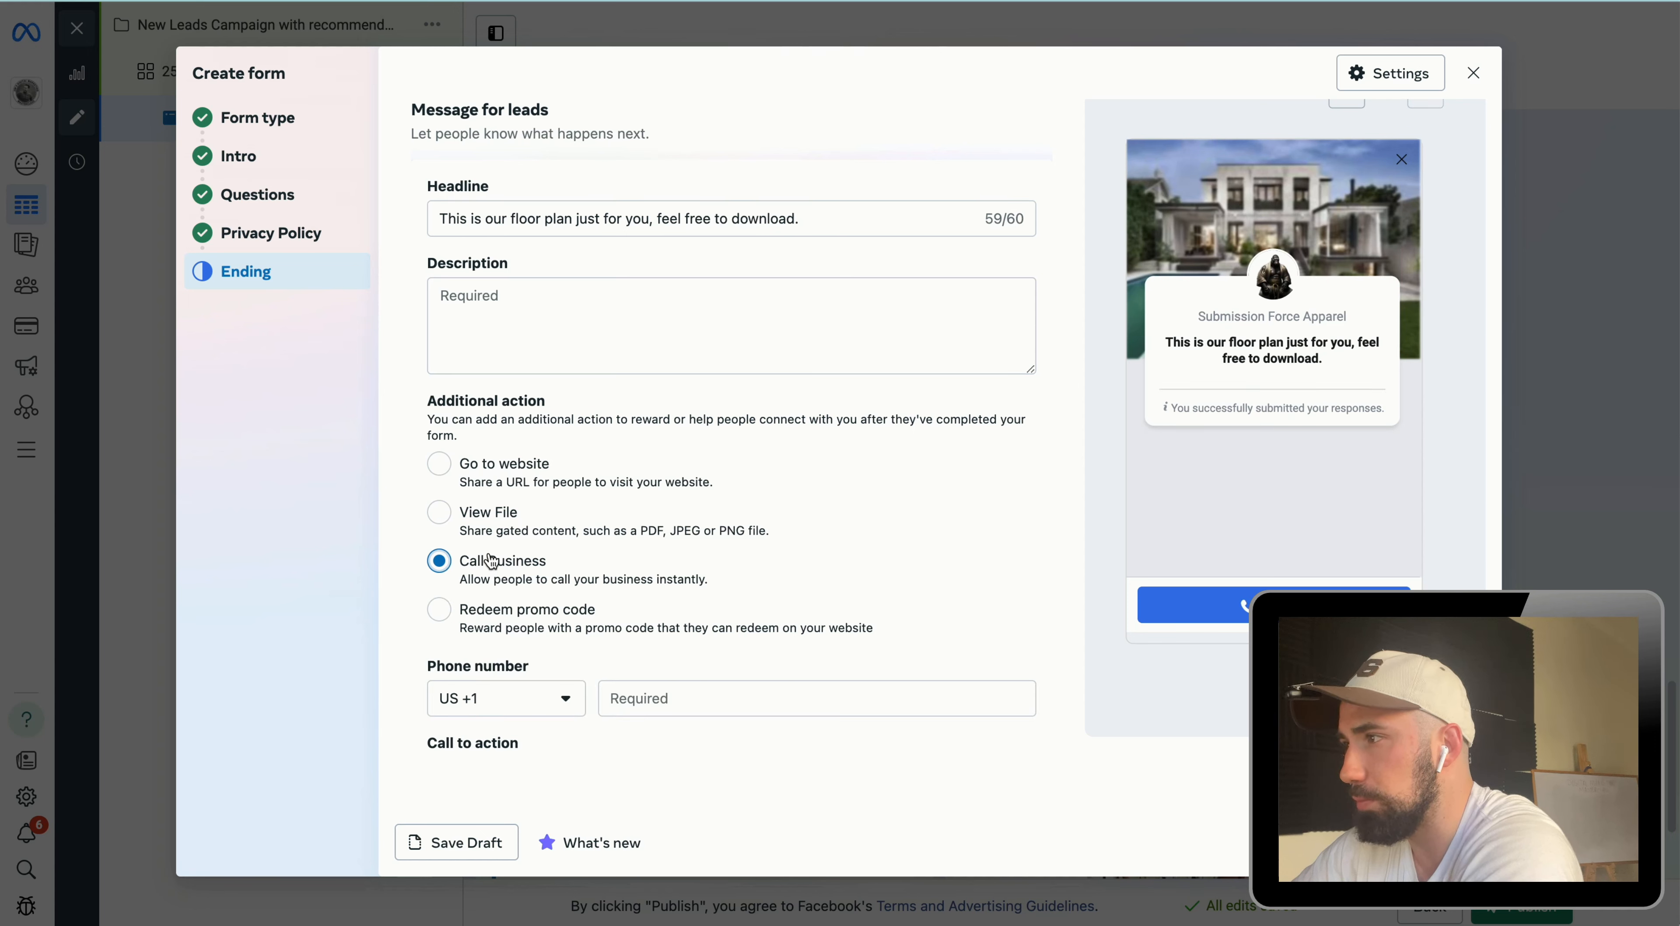
click(440, 467)
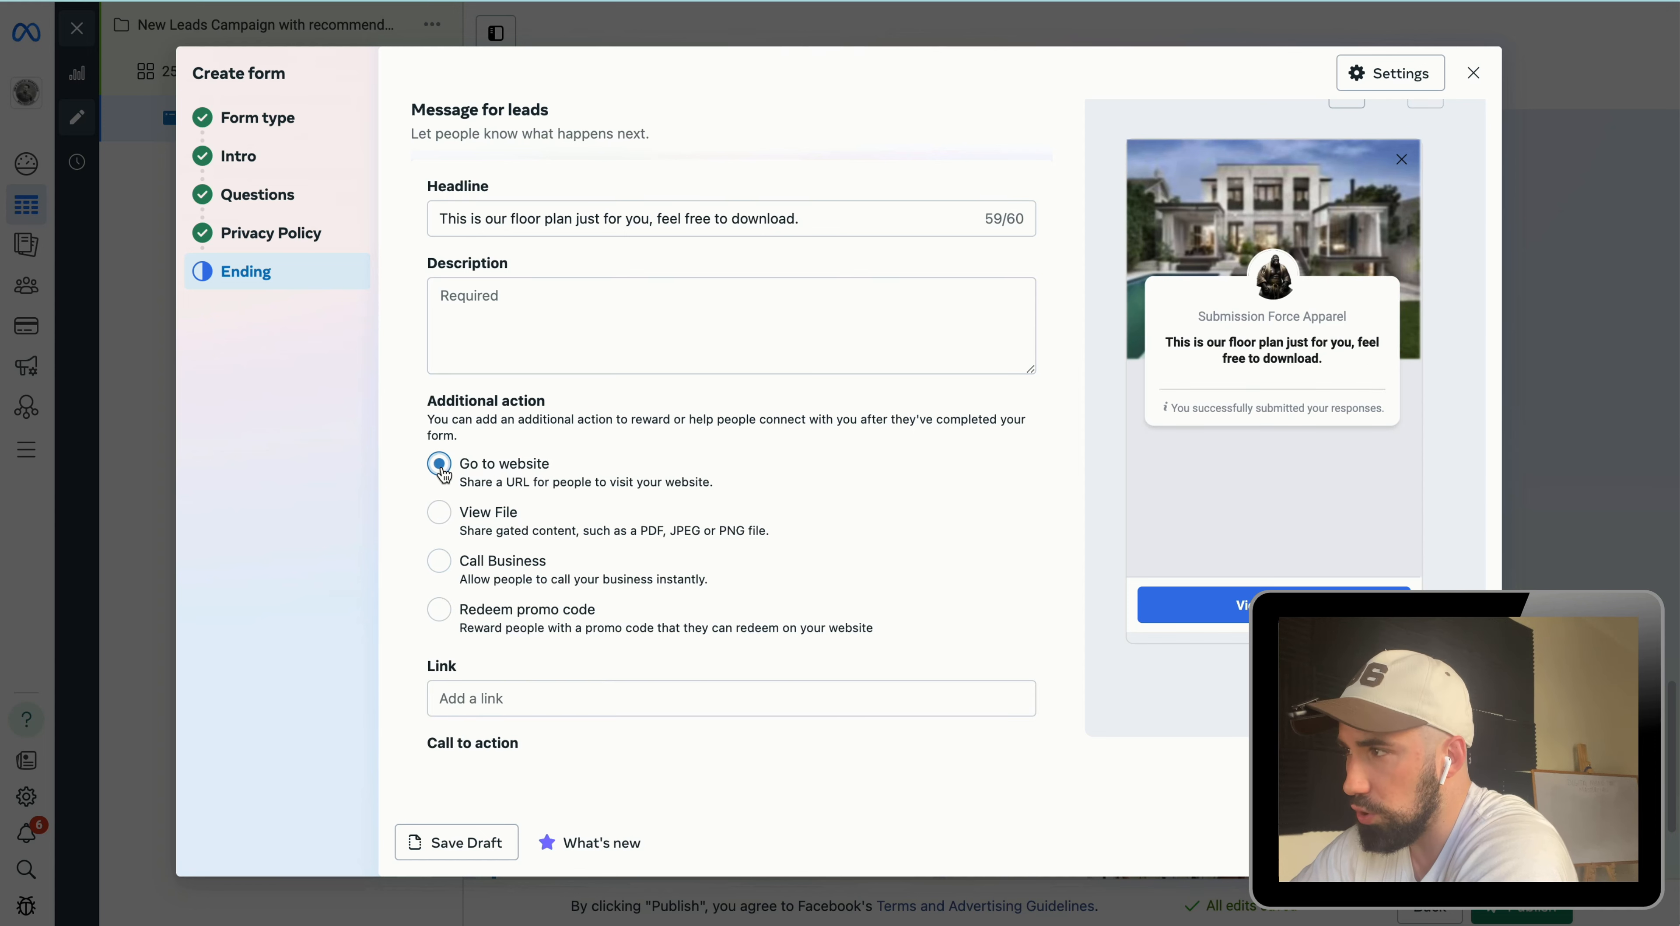
click(439, 514)
drag(791, 538, 420, 513)
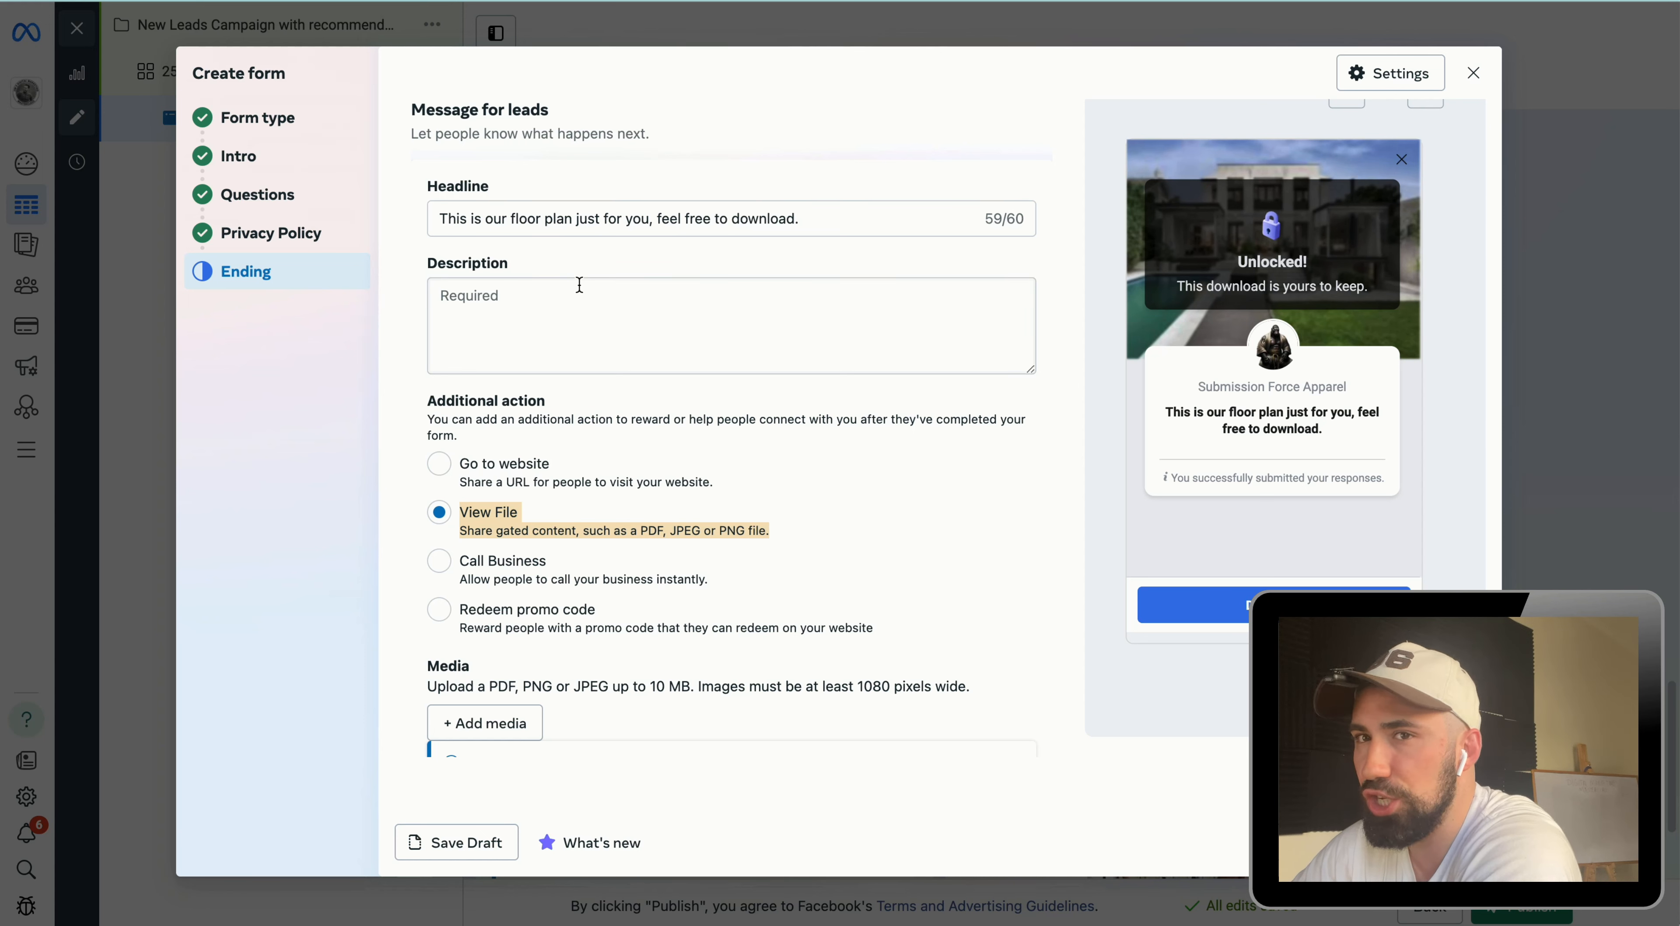
click(608, 307)
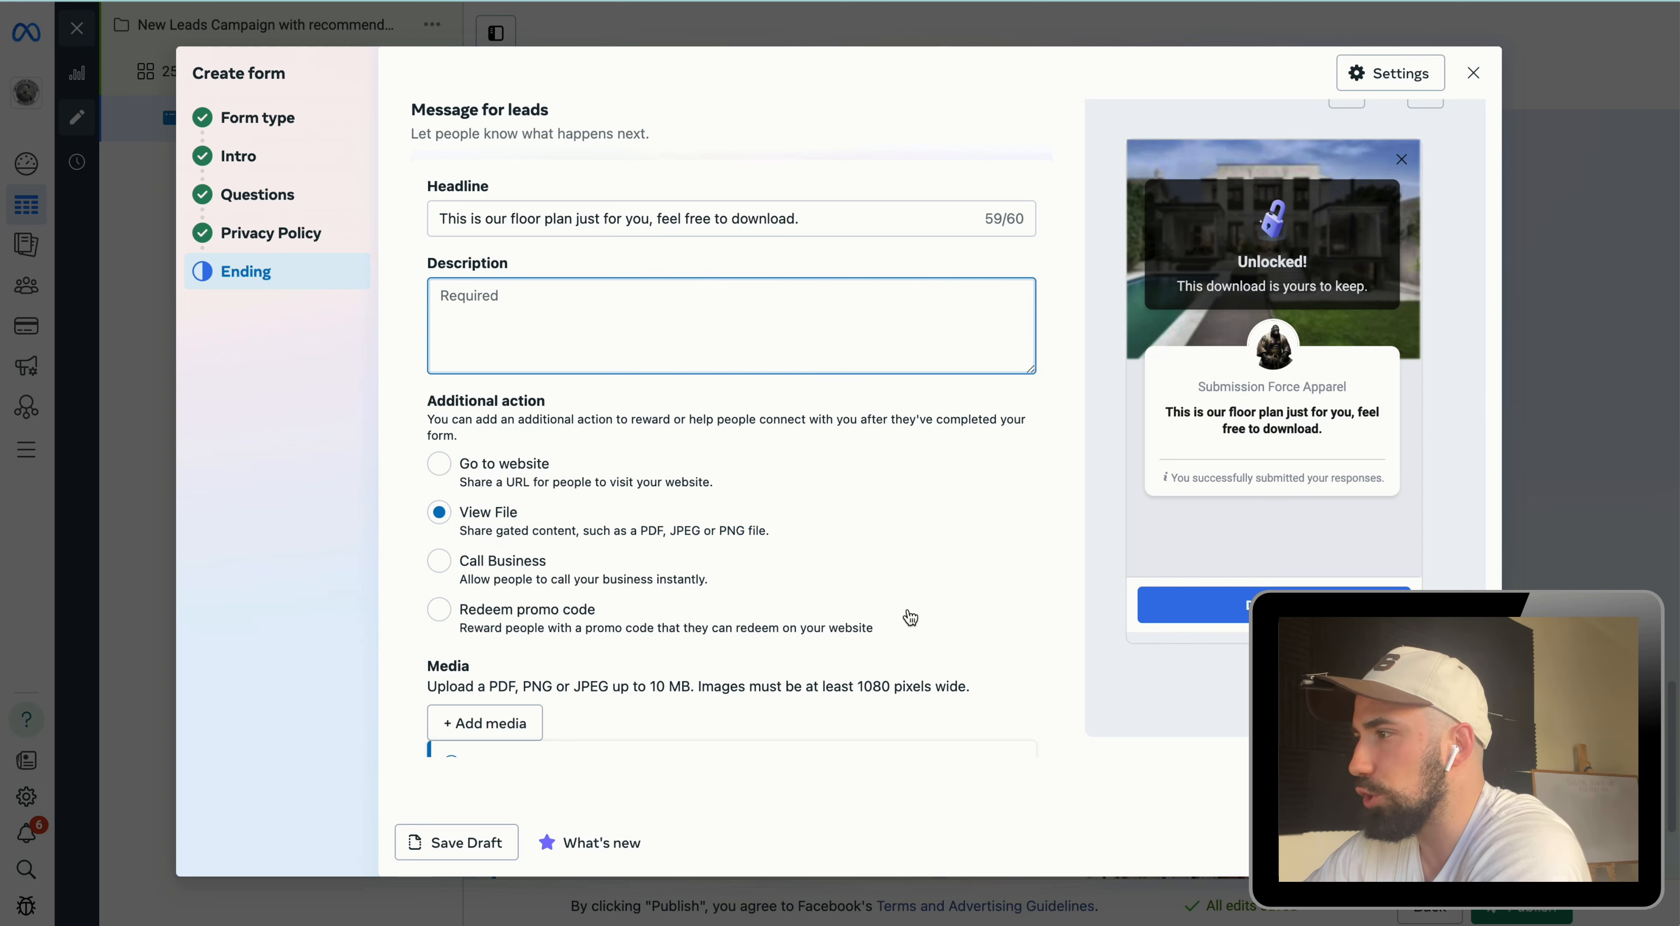
scroll(910, 616, down, 3)
click(450, 578)
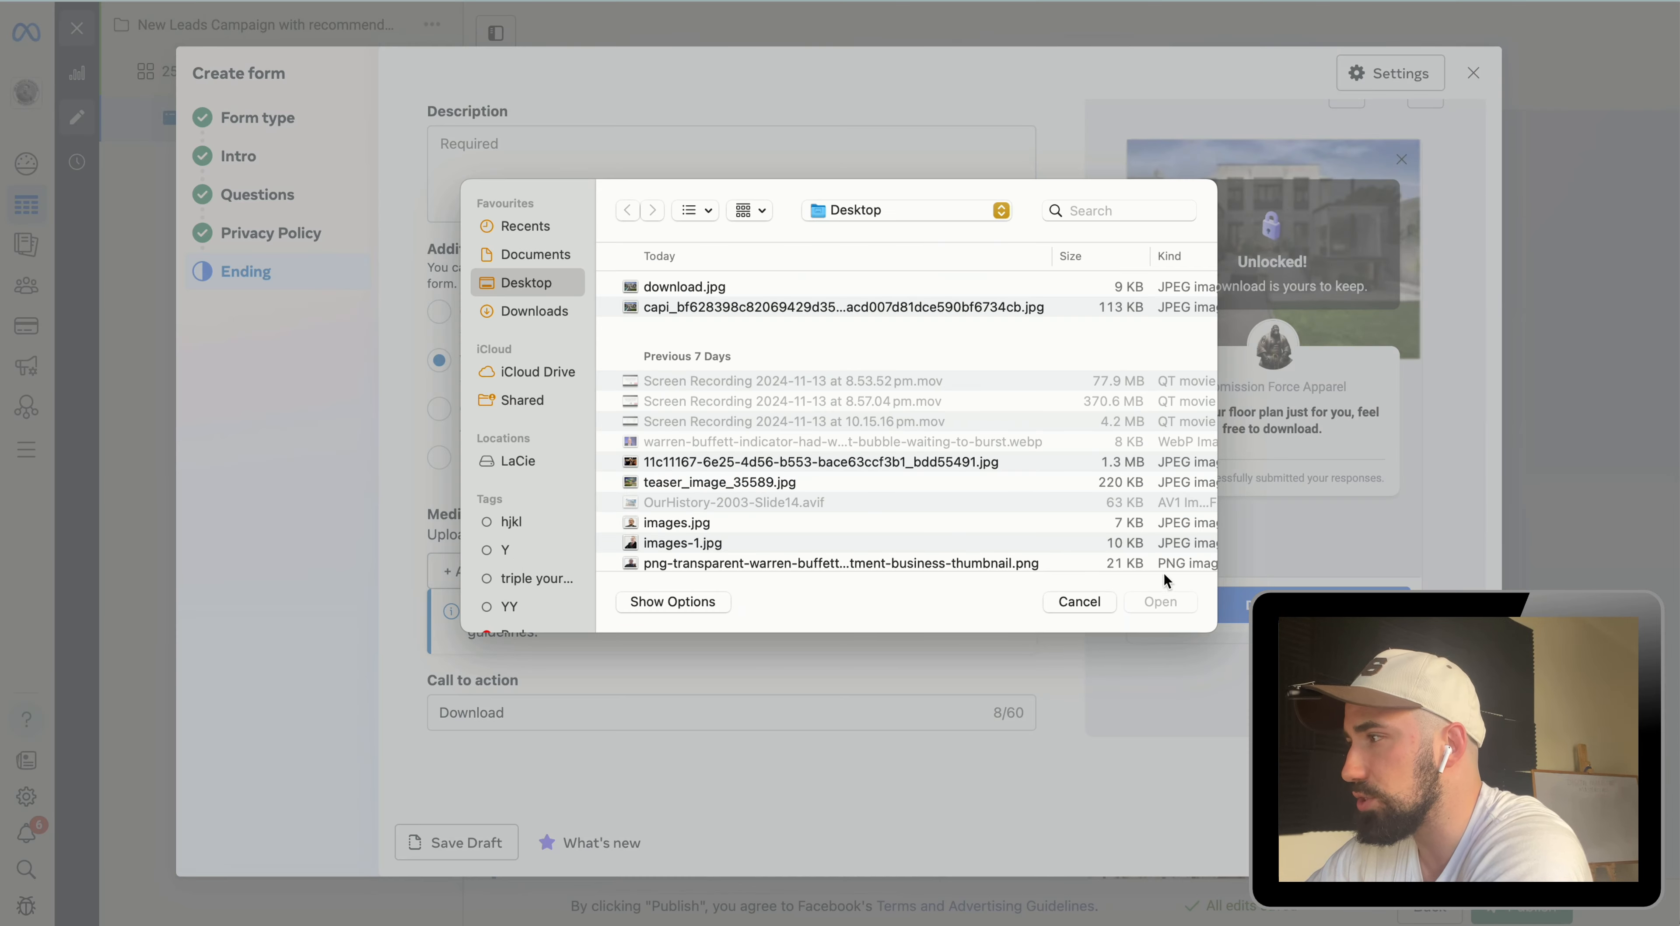
click(1079, 601)
scroll(551, 629, down, 1)
scroll(554, 631, down, 3)
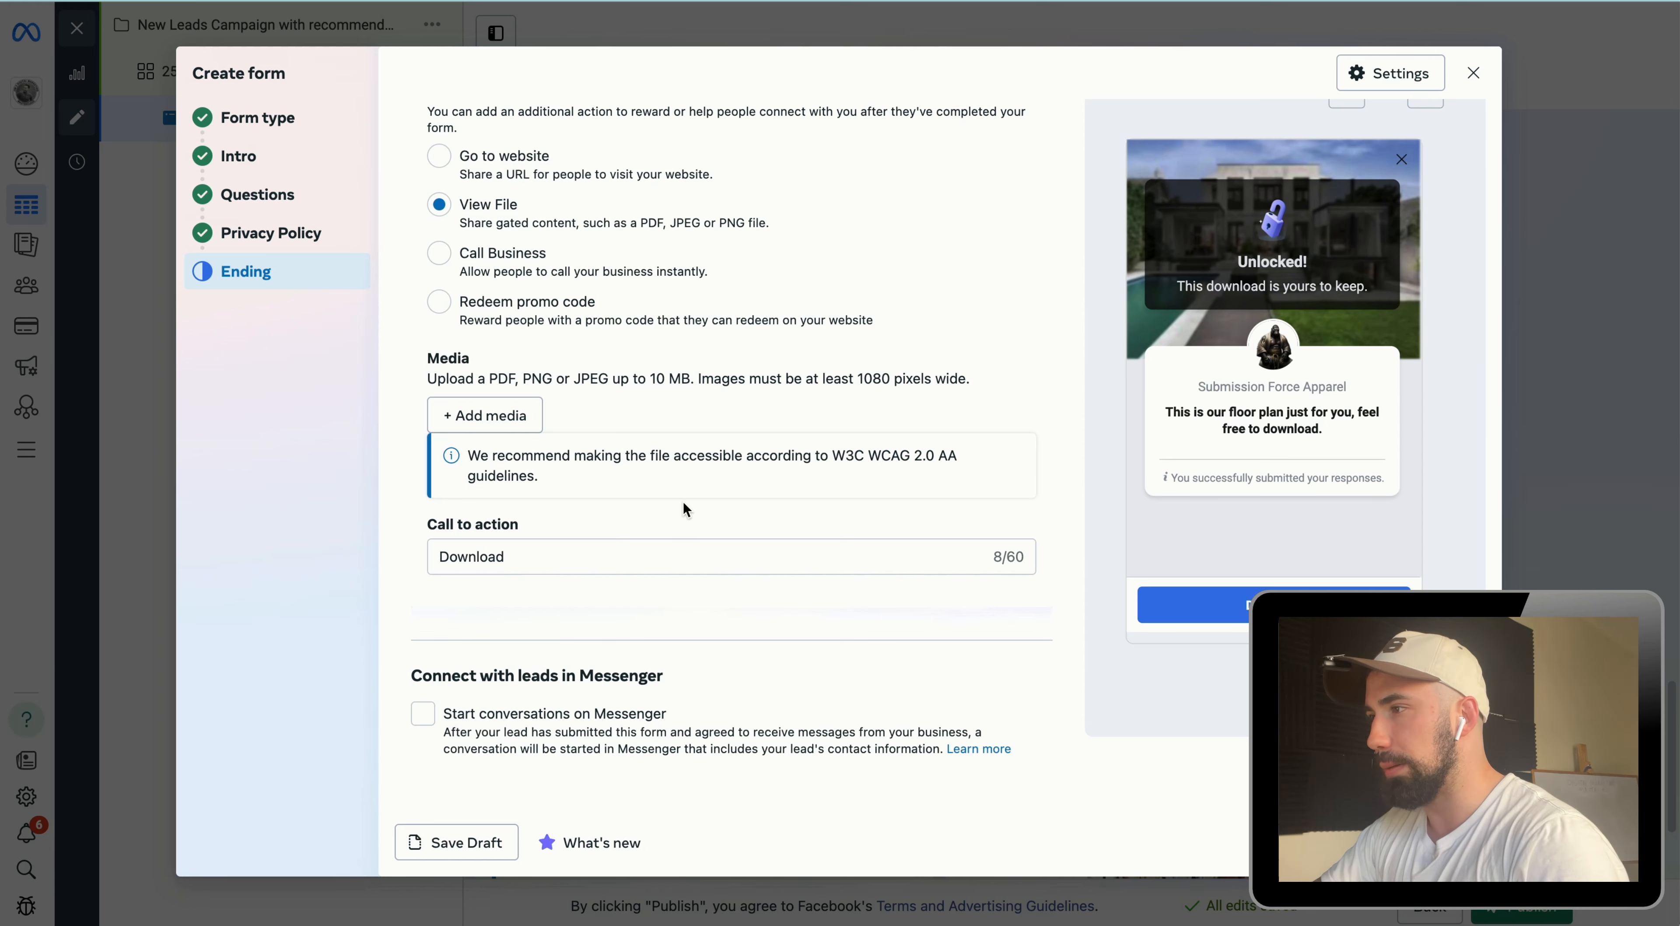
scroll(800, 558, up, 5)
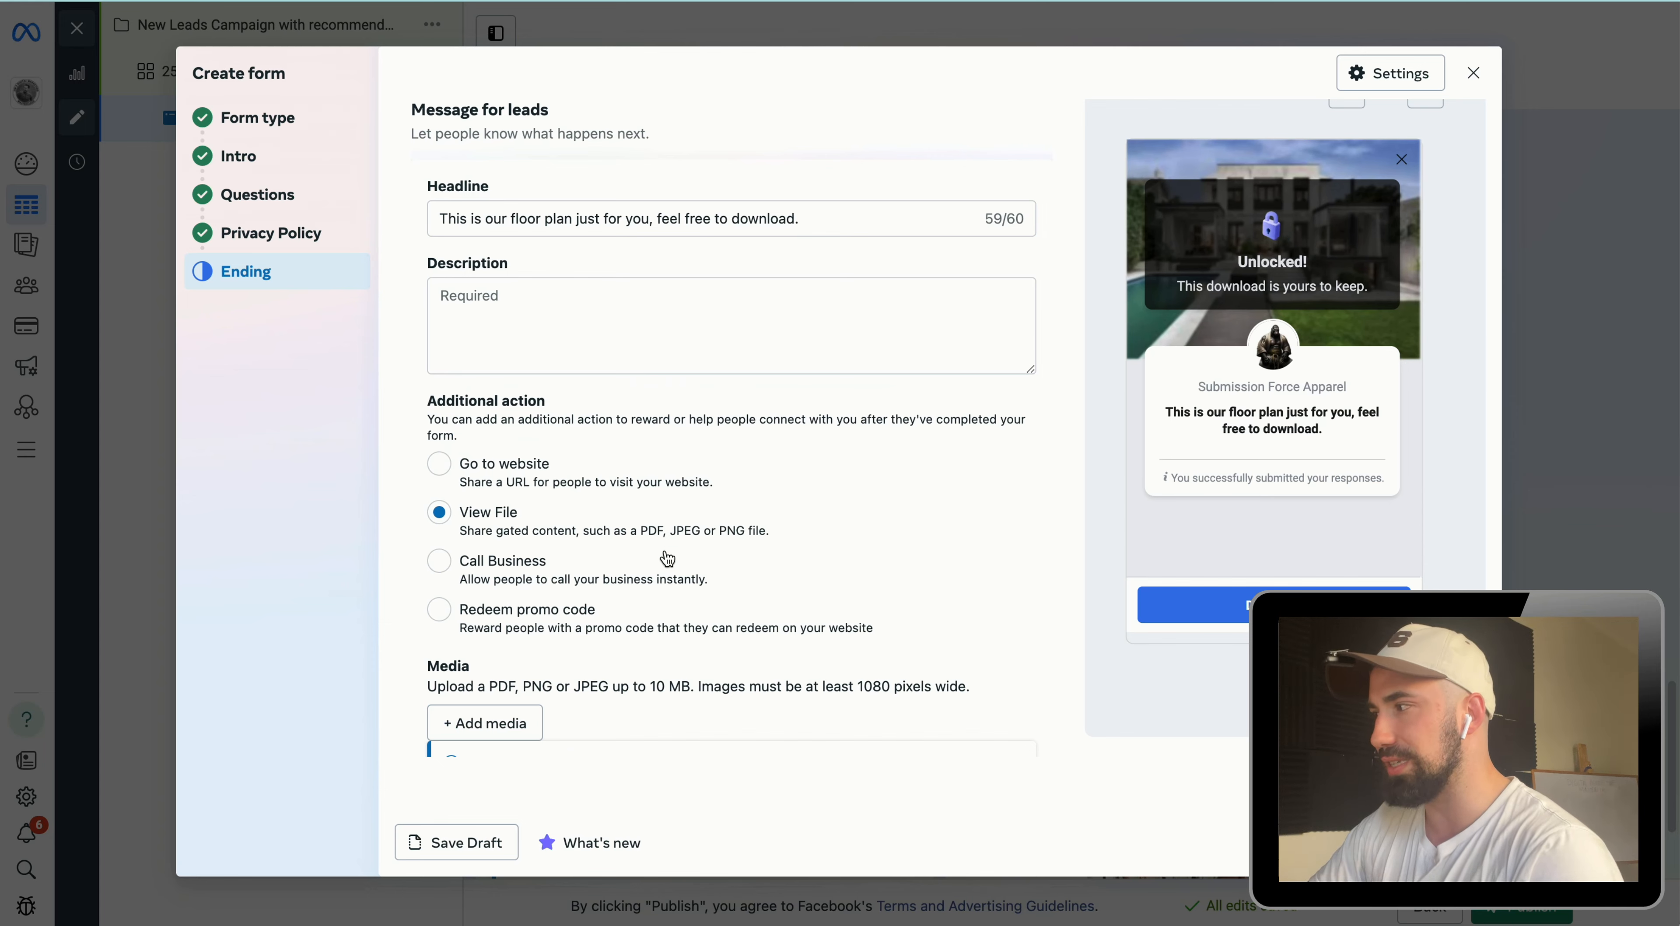
scroll(652, 573, down, 5)
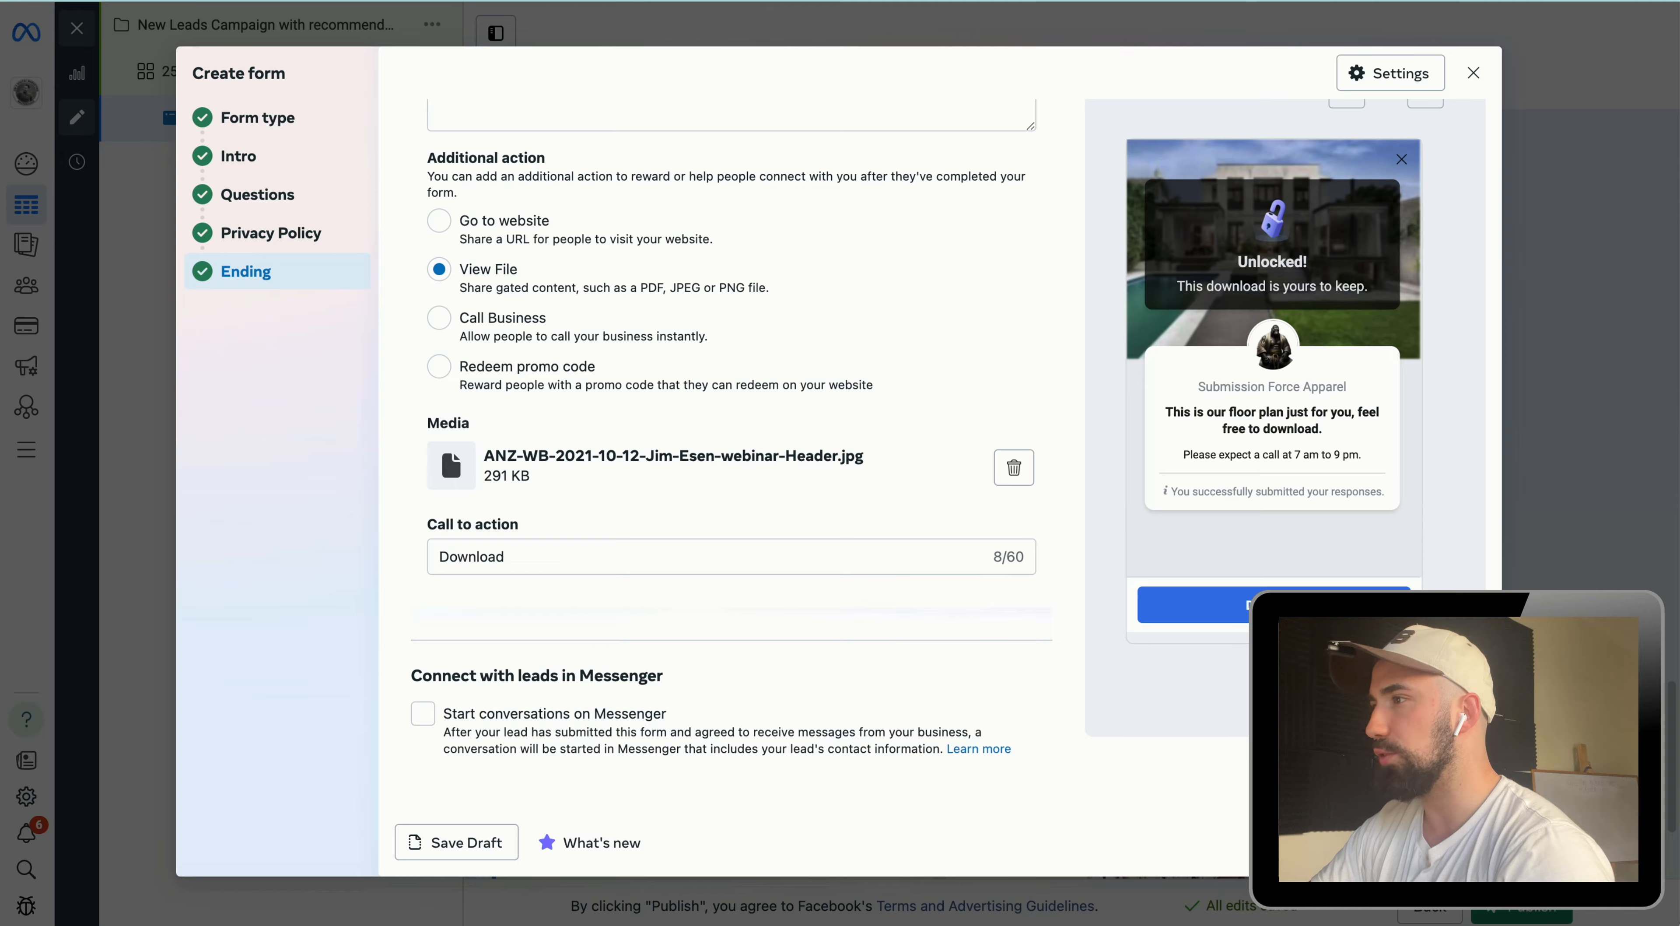
Step: Finish the Instant Form and reopen it to check the ending screen settings
click(1437, 842)
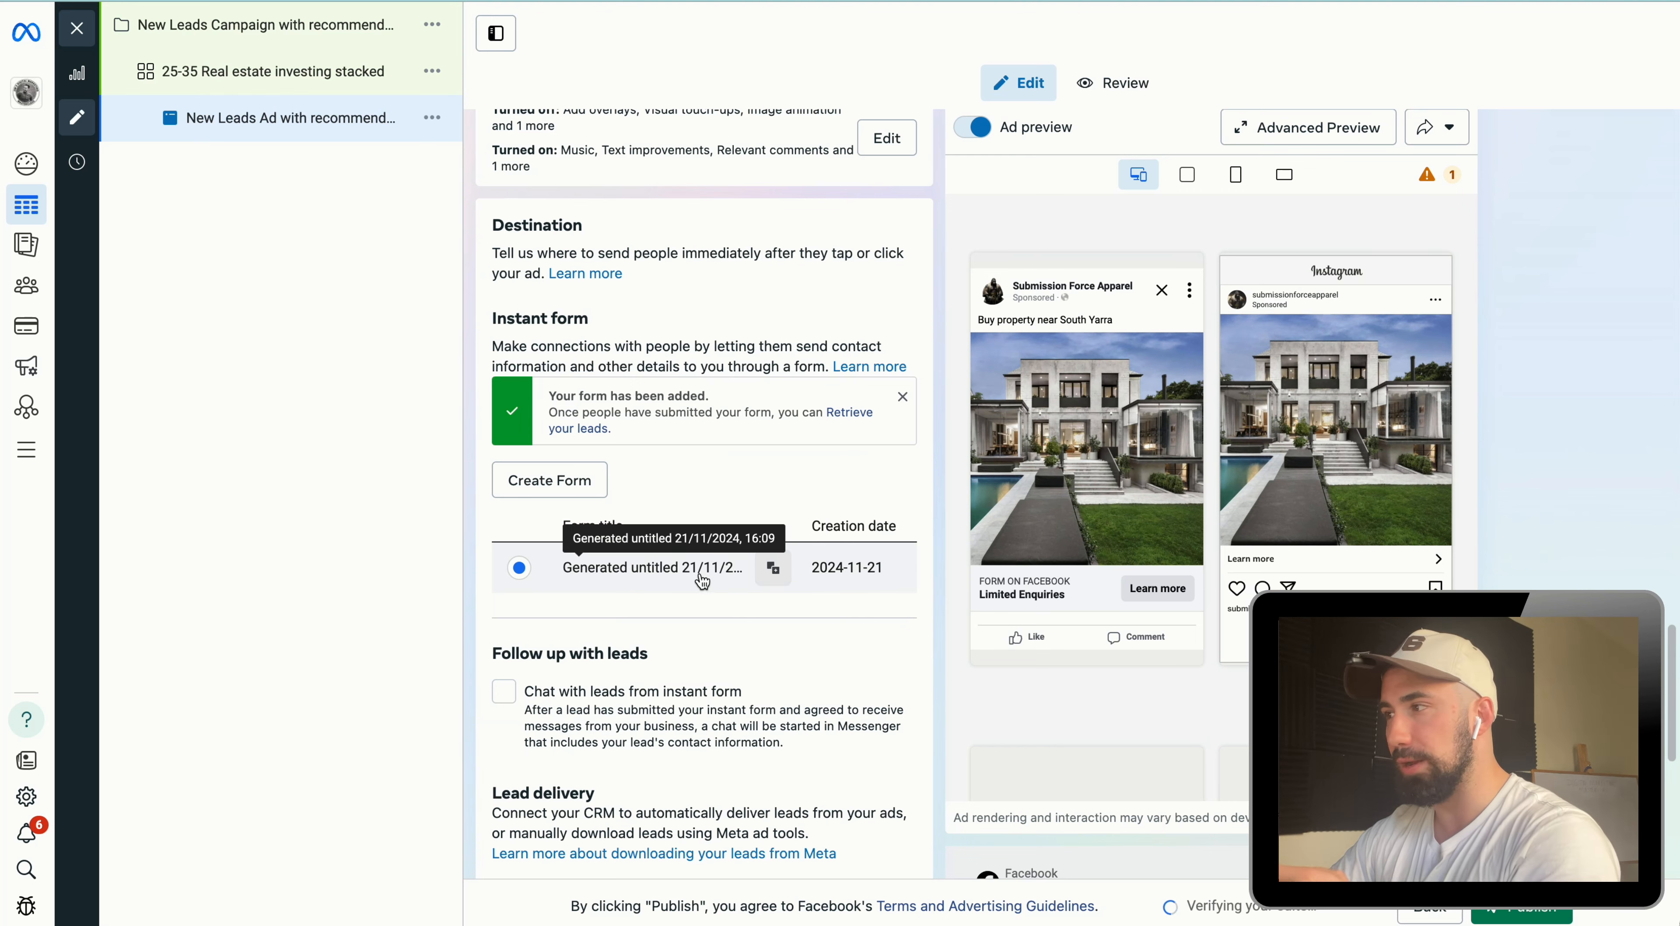
click(772, 569)
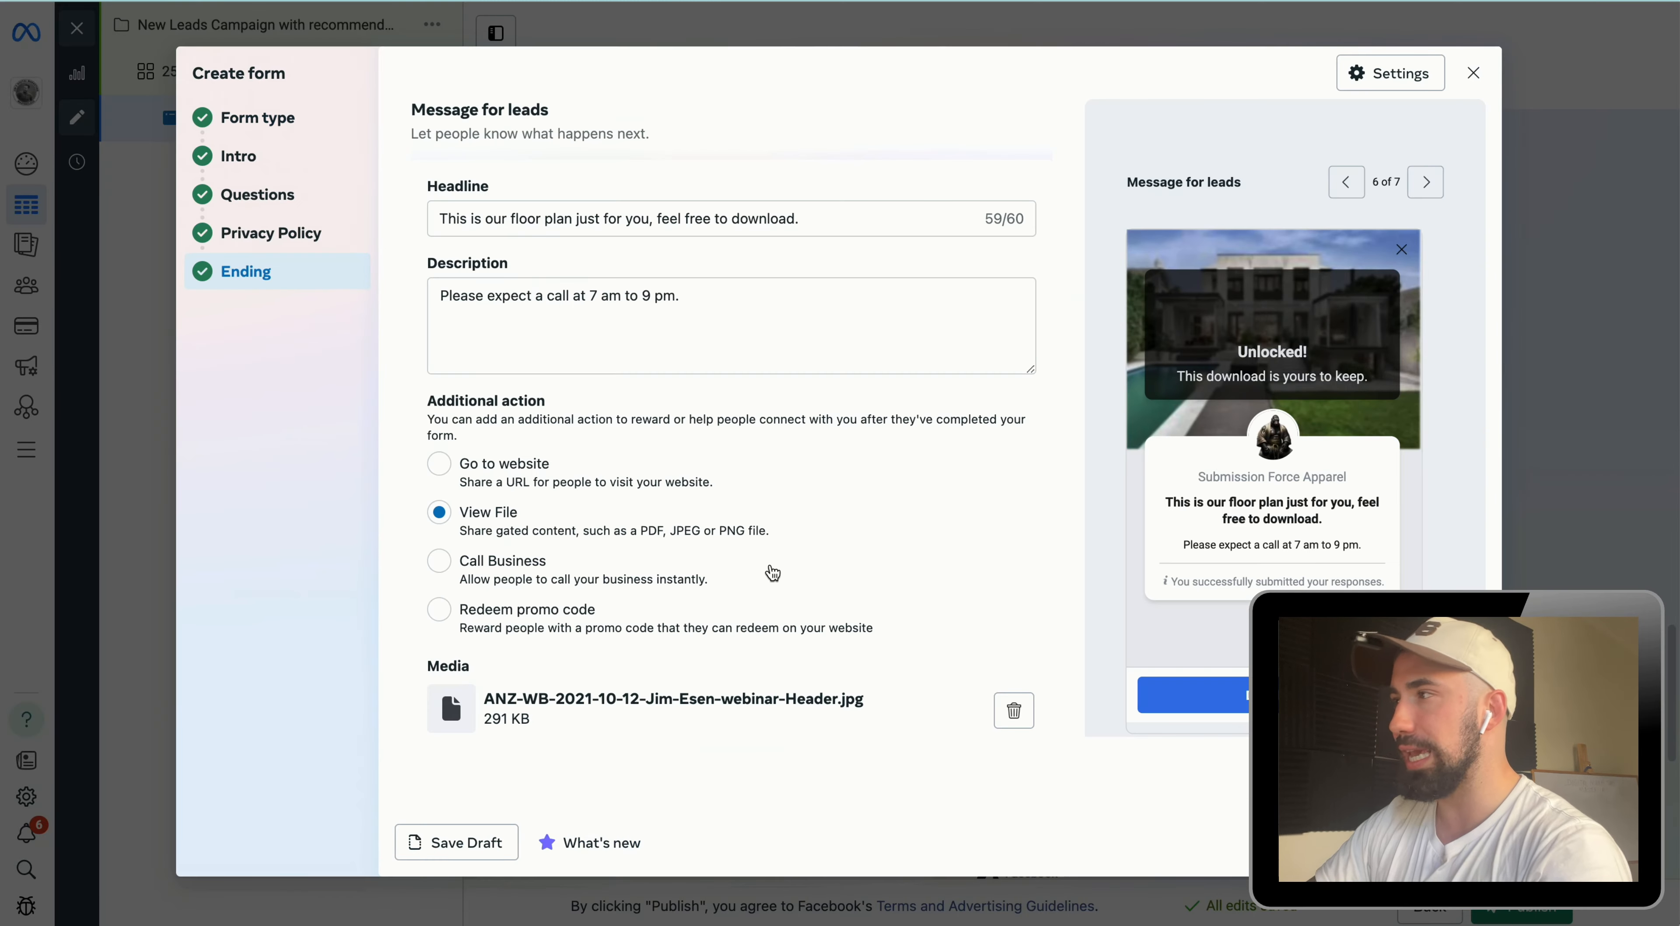
scroll(714, 507, down, 2)
scroll(752, 514, down, 1)
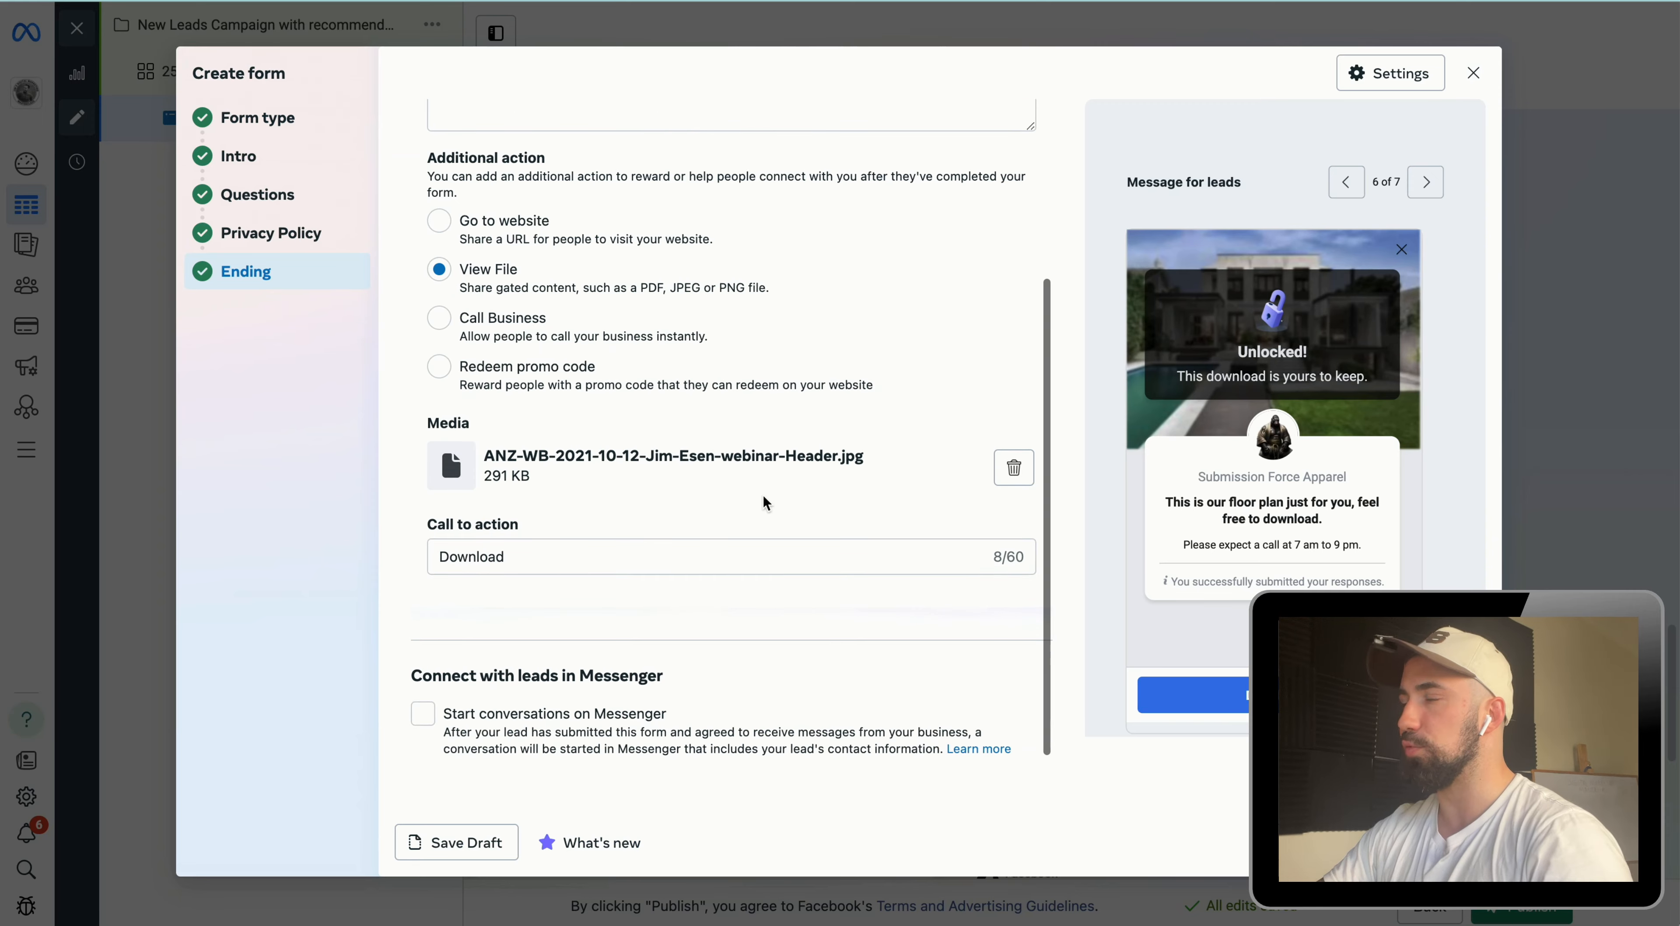